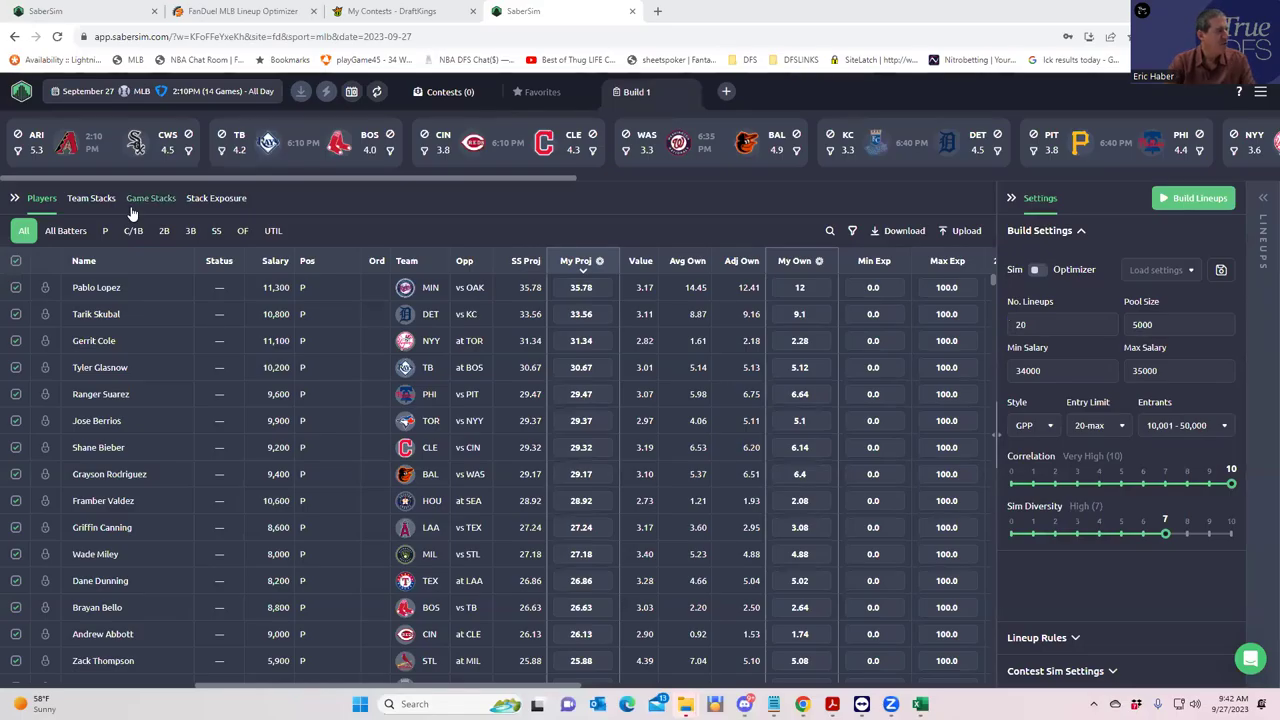
Switch the slate to the DraftKings MLB Main slate starting at 7:07 PM on September 27
click(221, 89)
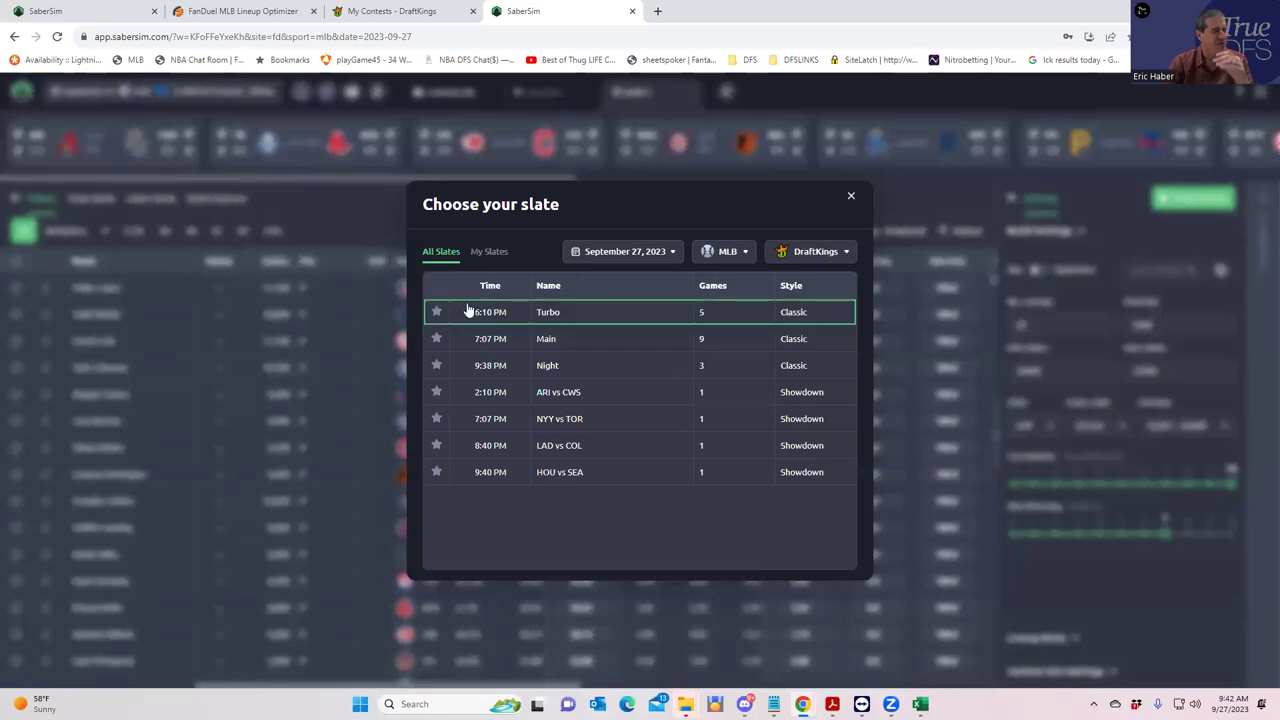
click(545, 340)
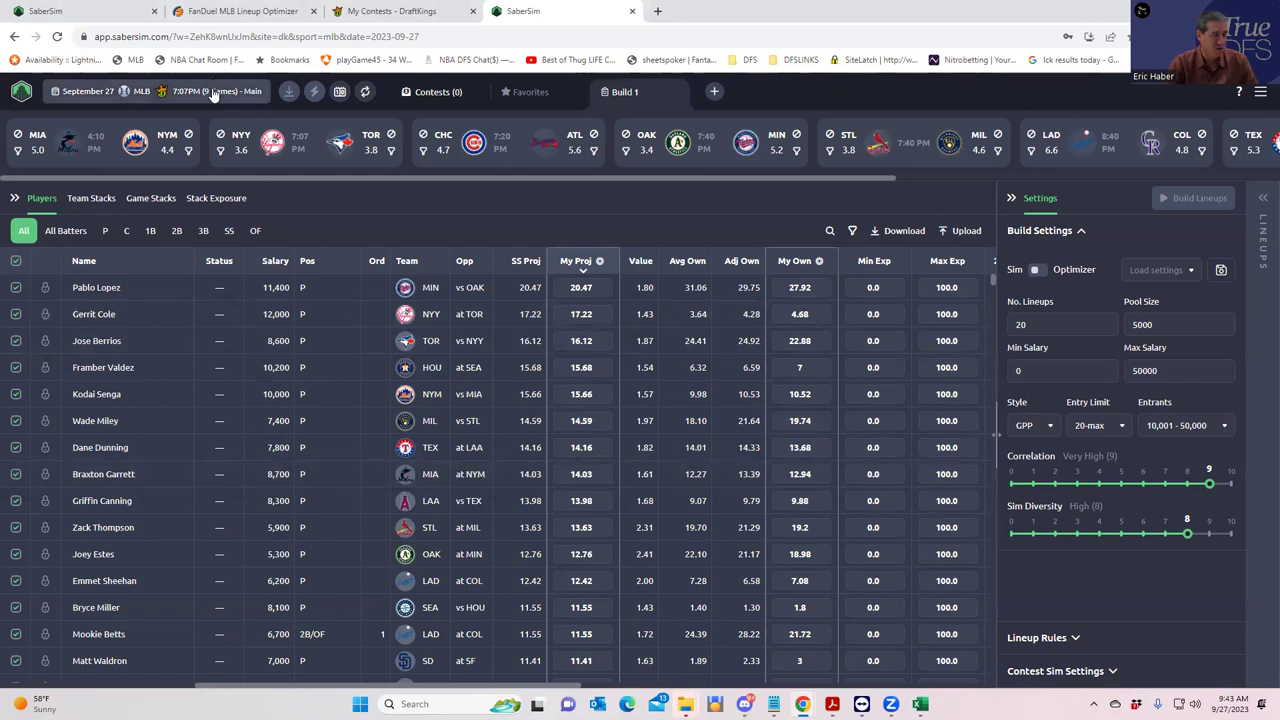
Upload MLBDK_Sim from the KrugMLB folder as custom player data, excluding unlisted players, without saving it as a new projections source
click(945, 231)
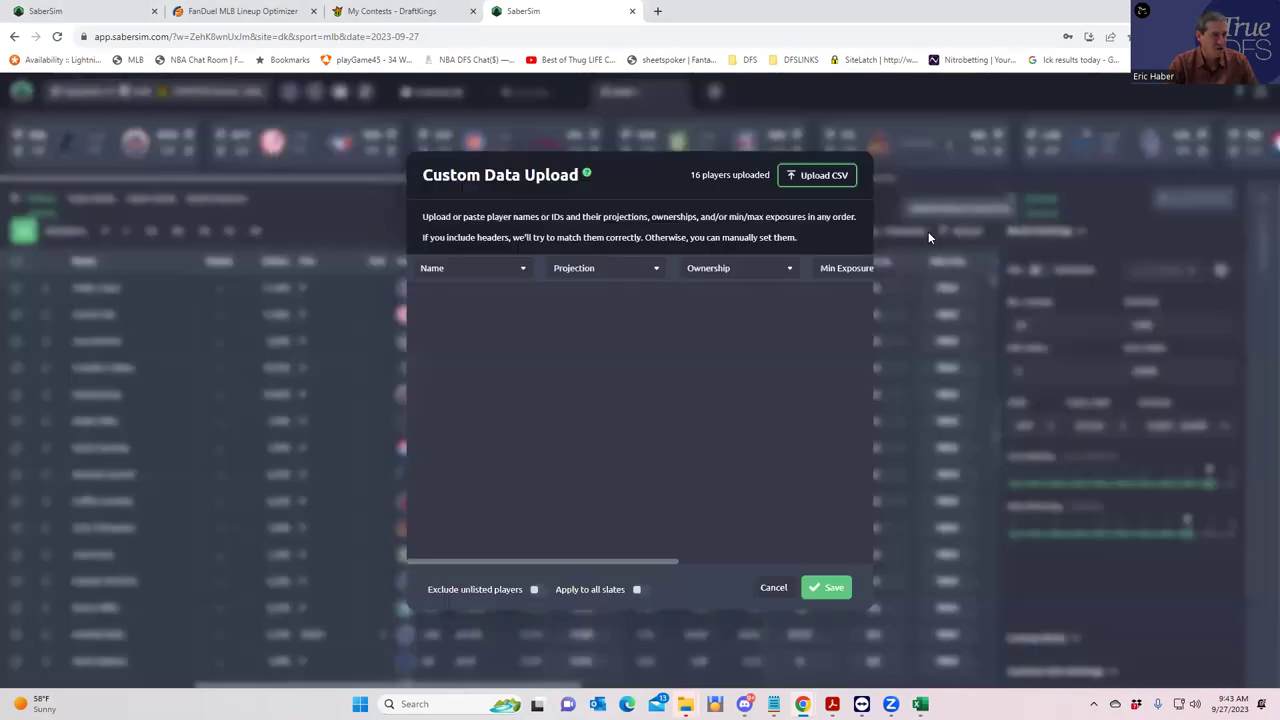
click(814, 184)
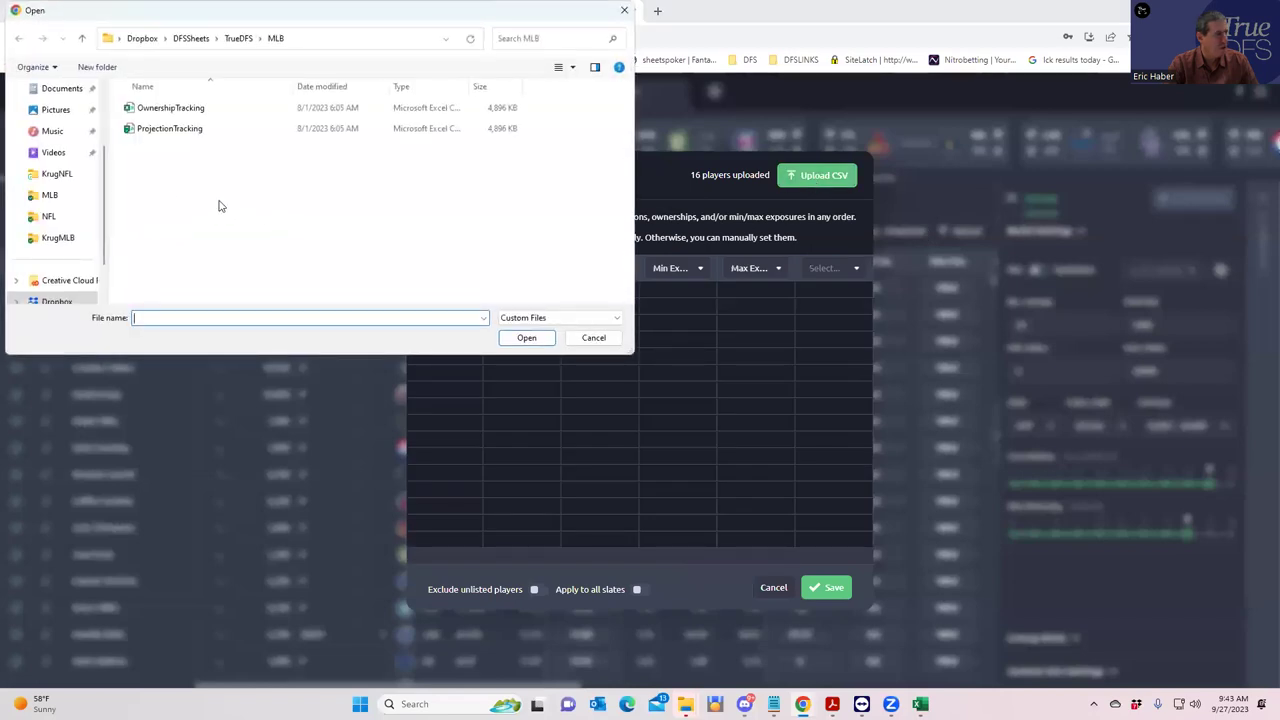
click(58, 237)
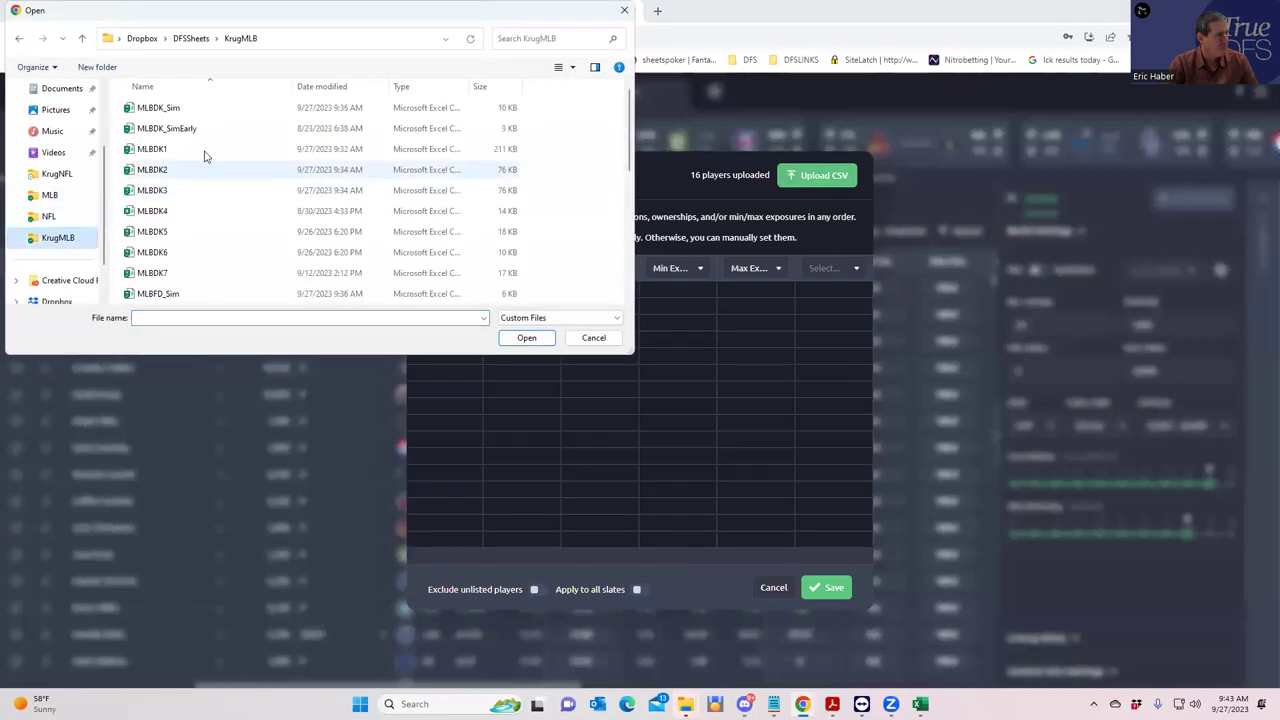
click(160, 107)
click(526, 338)
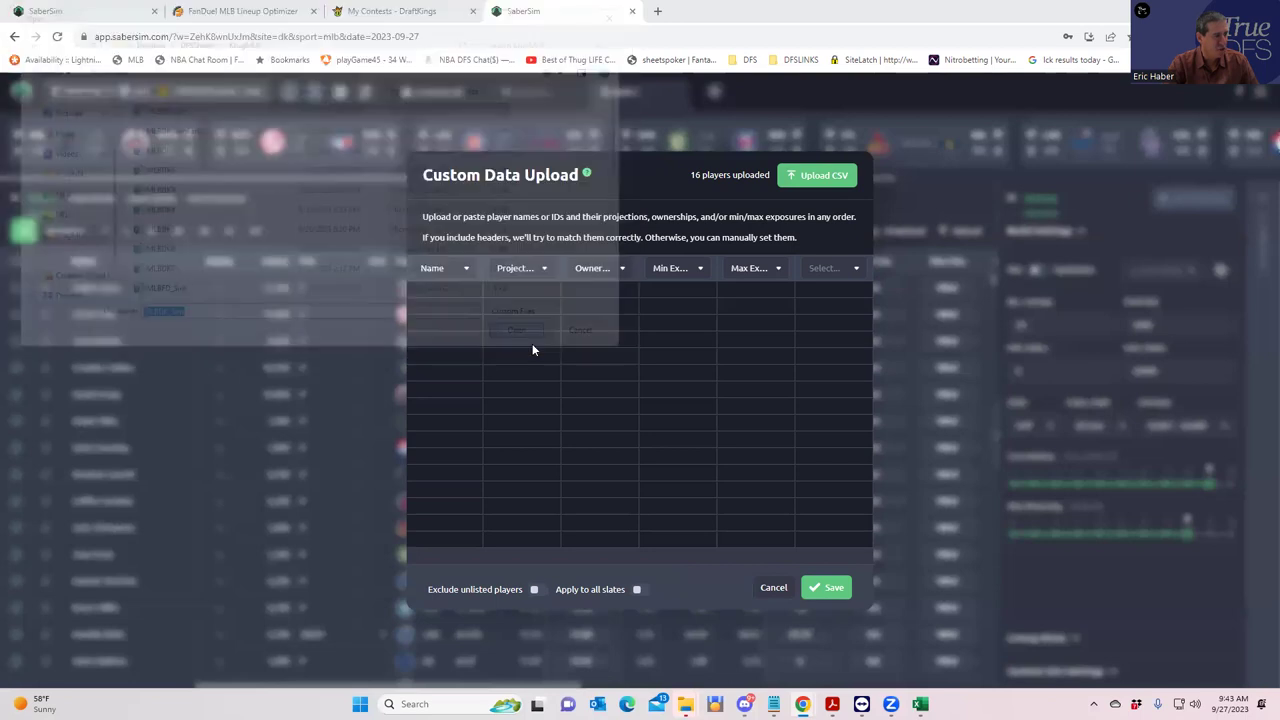
click(535, 592)
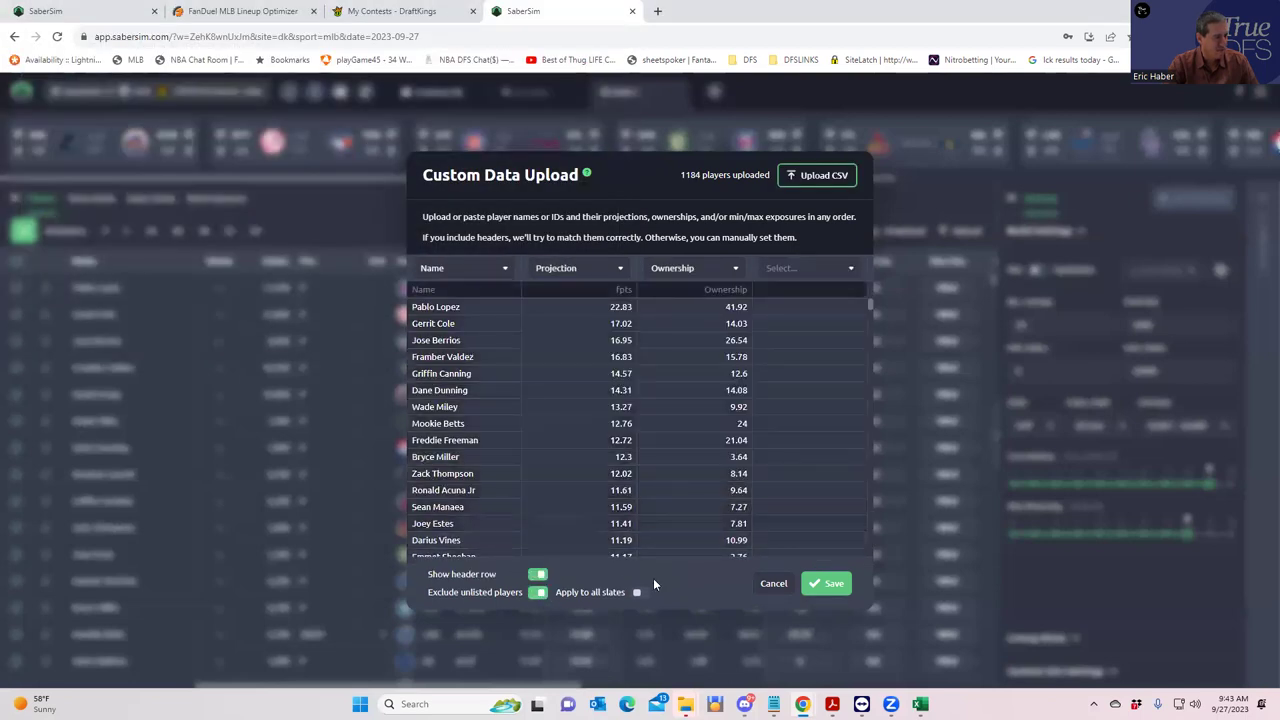
click(824, 585)
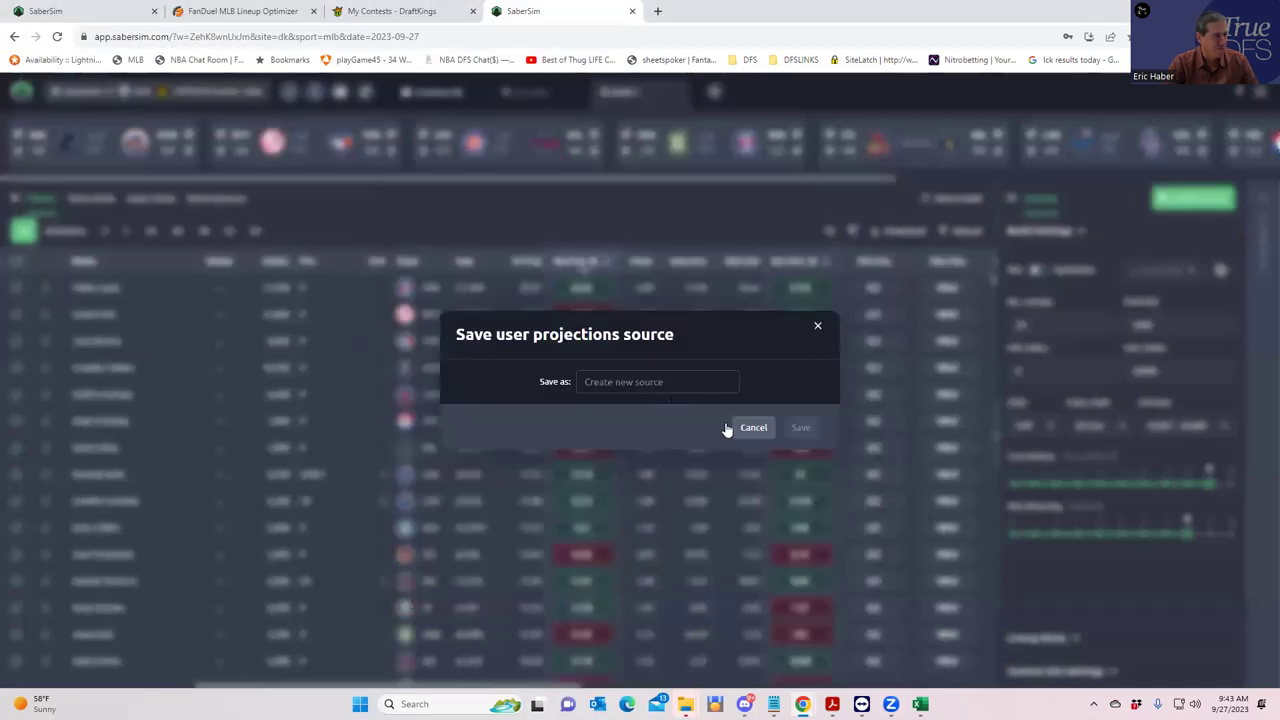
click(753, 427)
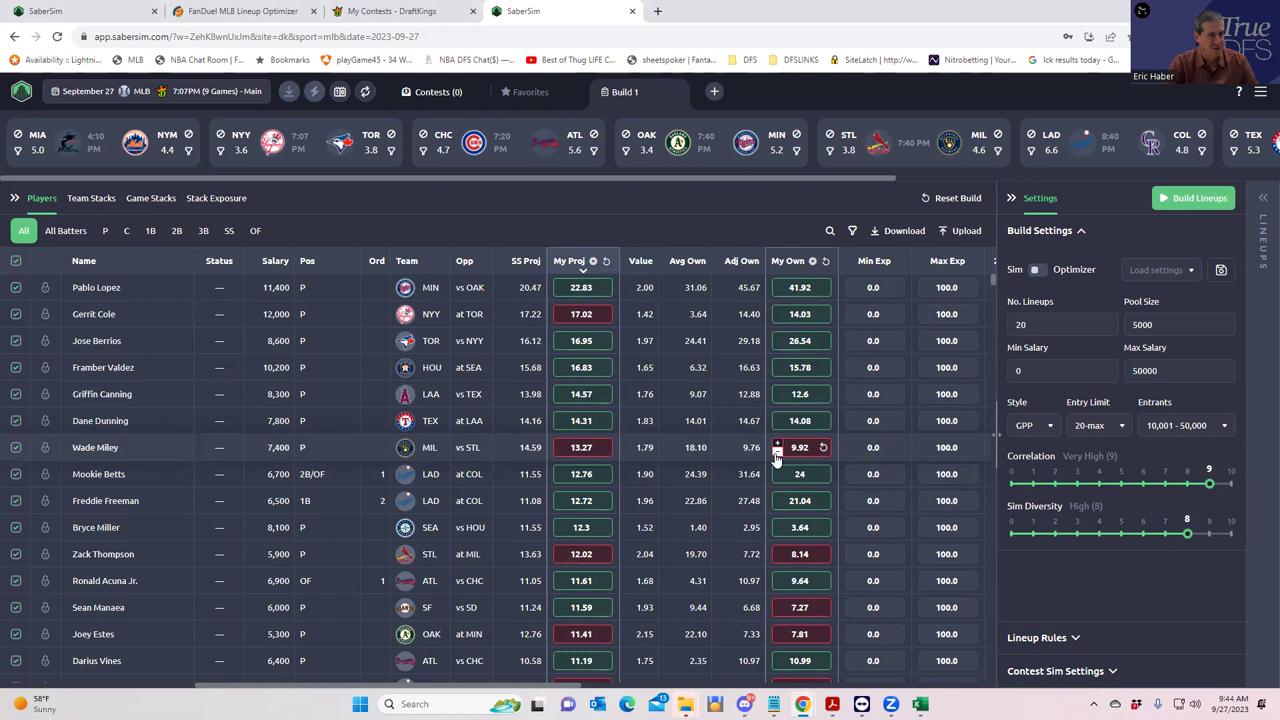
Set the number of lineups to 50 and build the lineups
click(1036, 327)
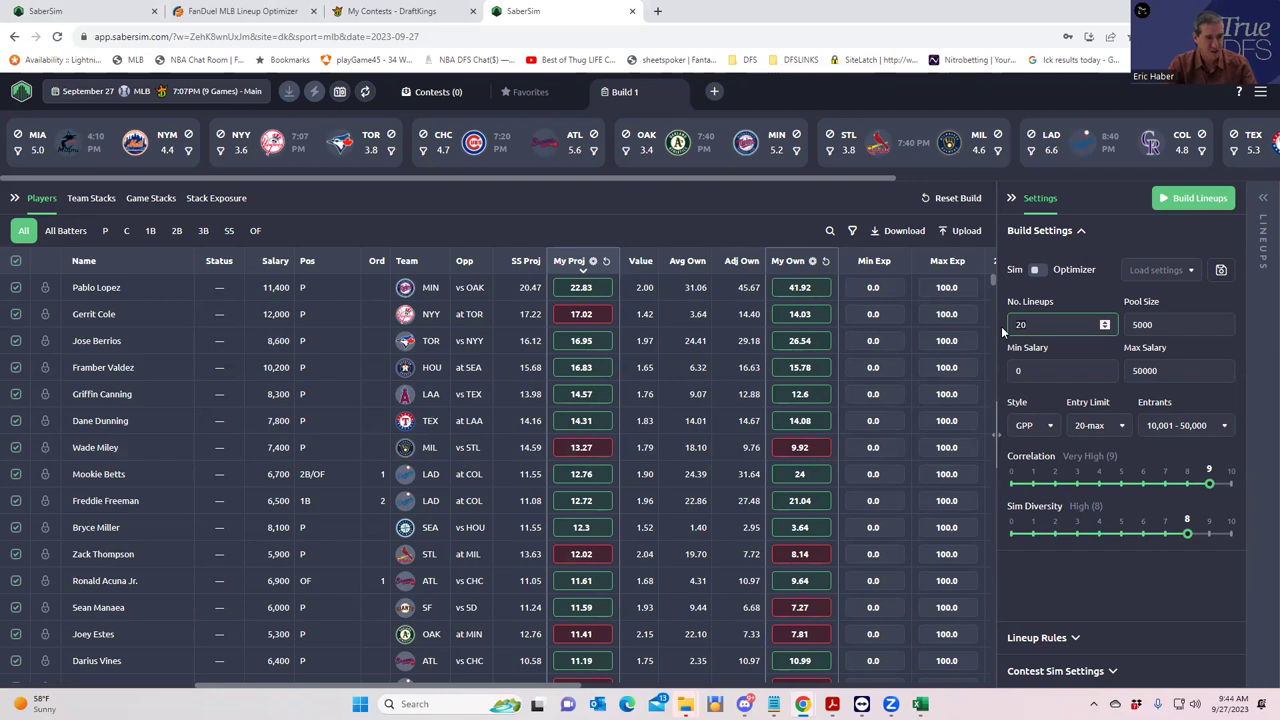
key(BackSpace)
key(BackSpace)
text(50)
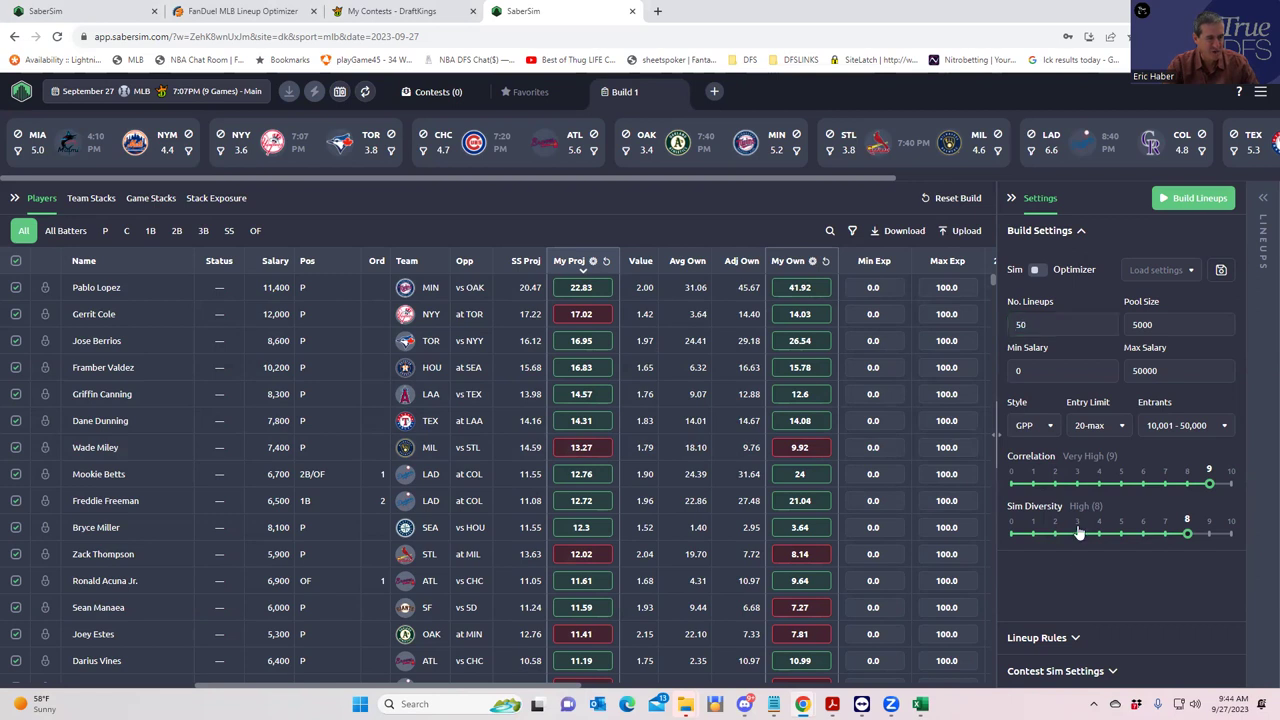
click(1150, 325)
click(1185, 201)
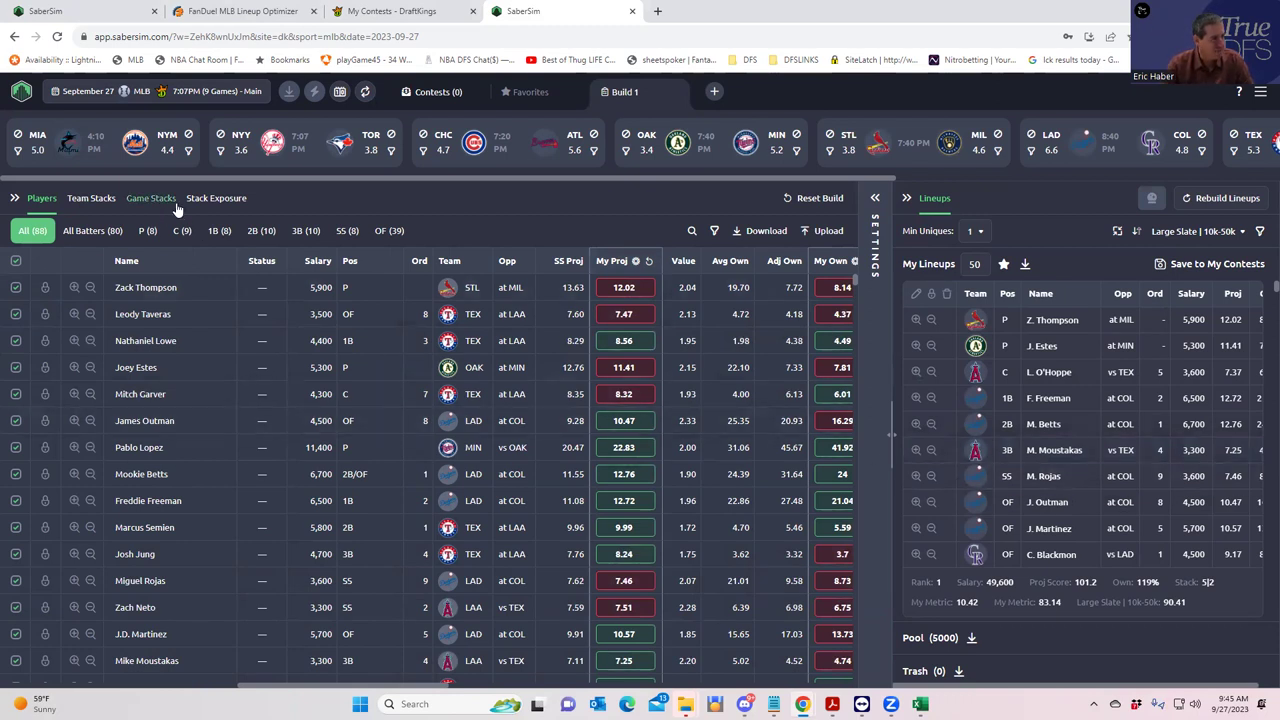
Review the built lineups' stack type exposures, team stack exposures and pitcher pool
click(216, 198)
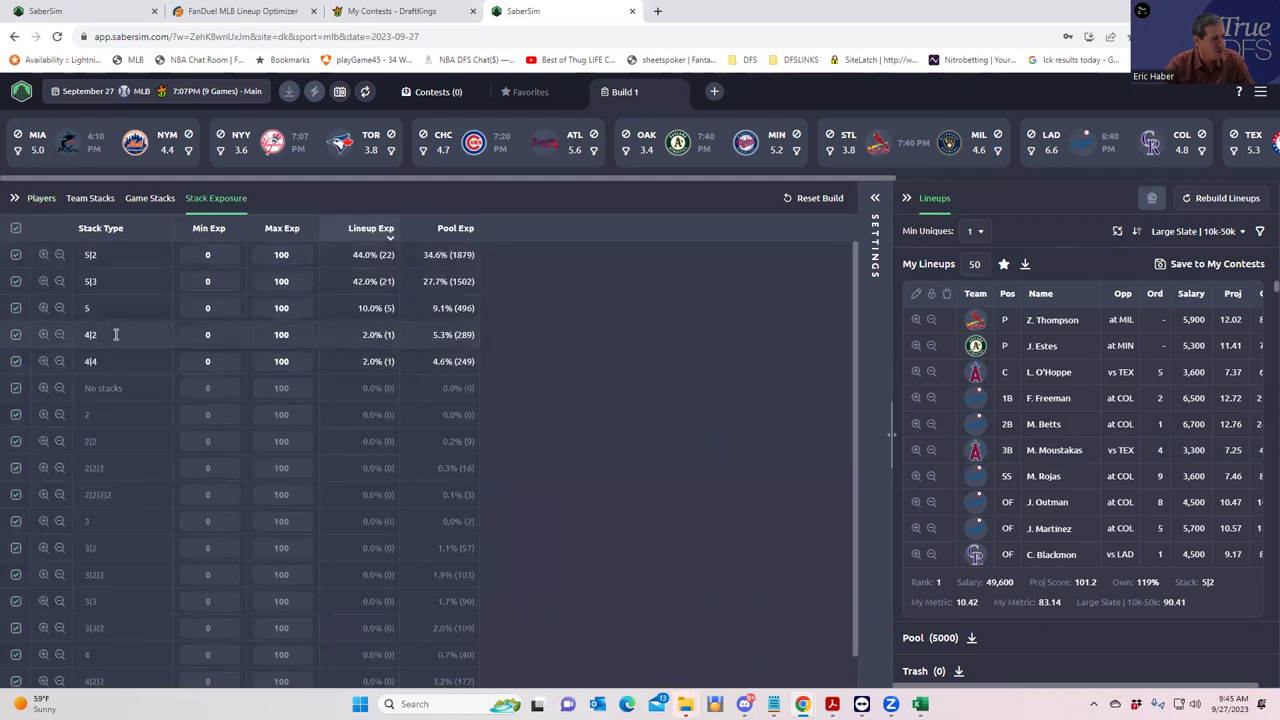
click(86, 200)
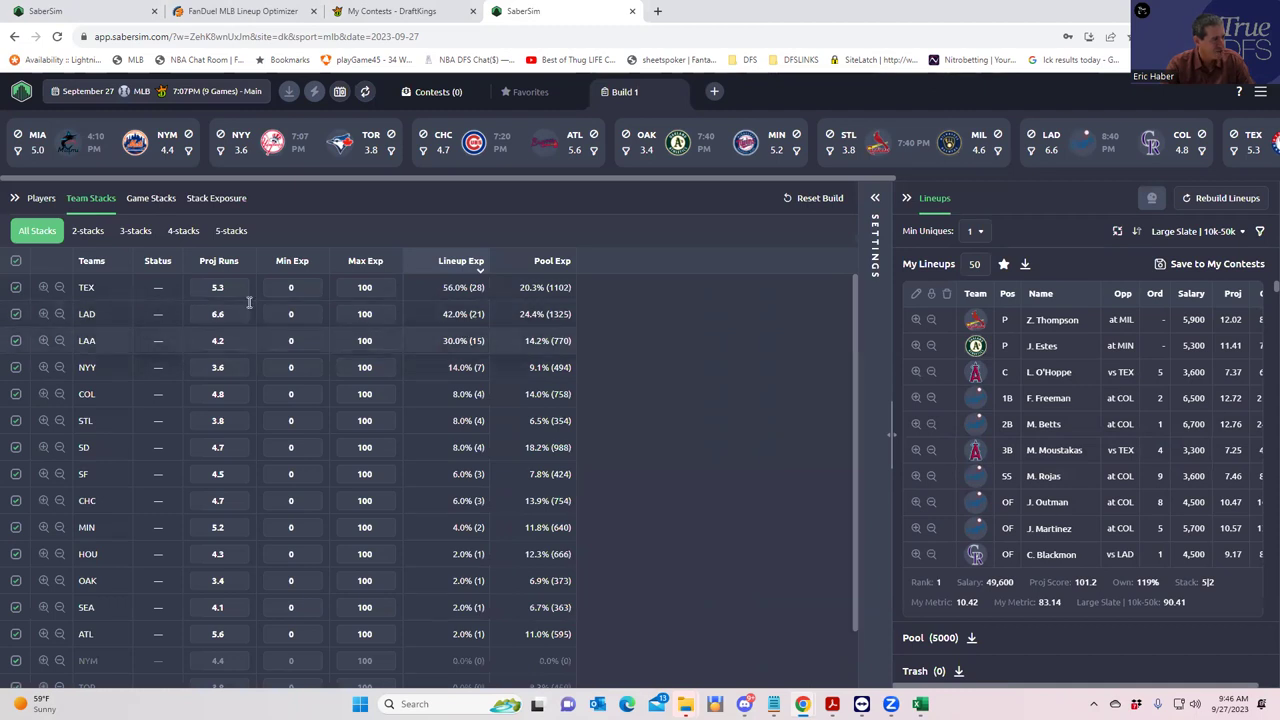
click(40, 198)
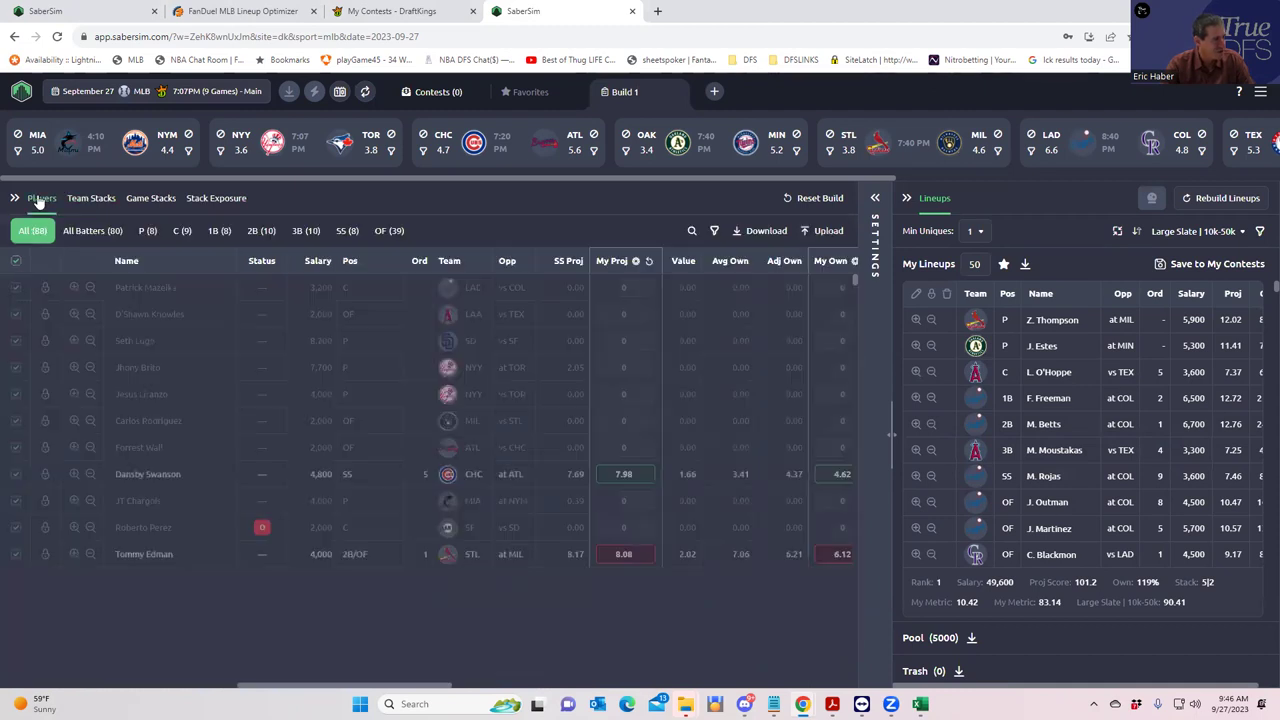
click(148, 233)
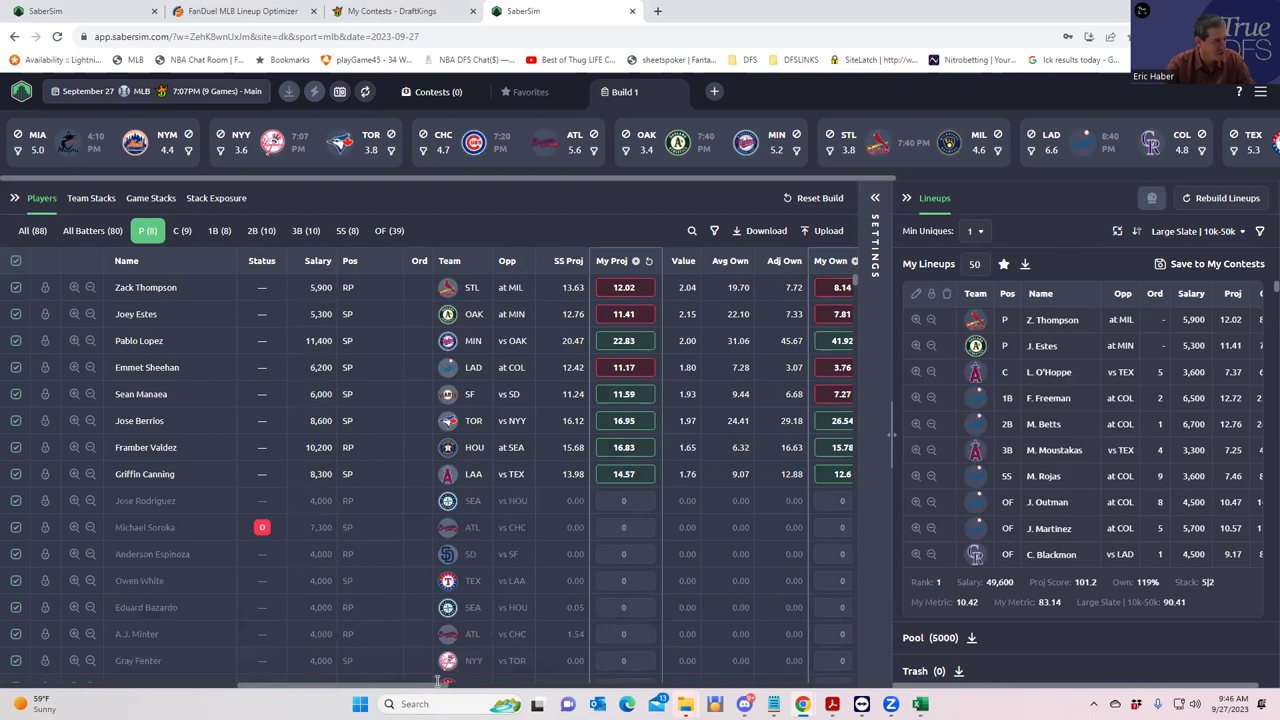
drag(437, 682, 302, 671)
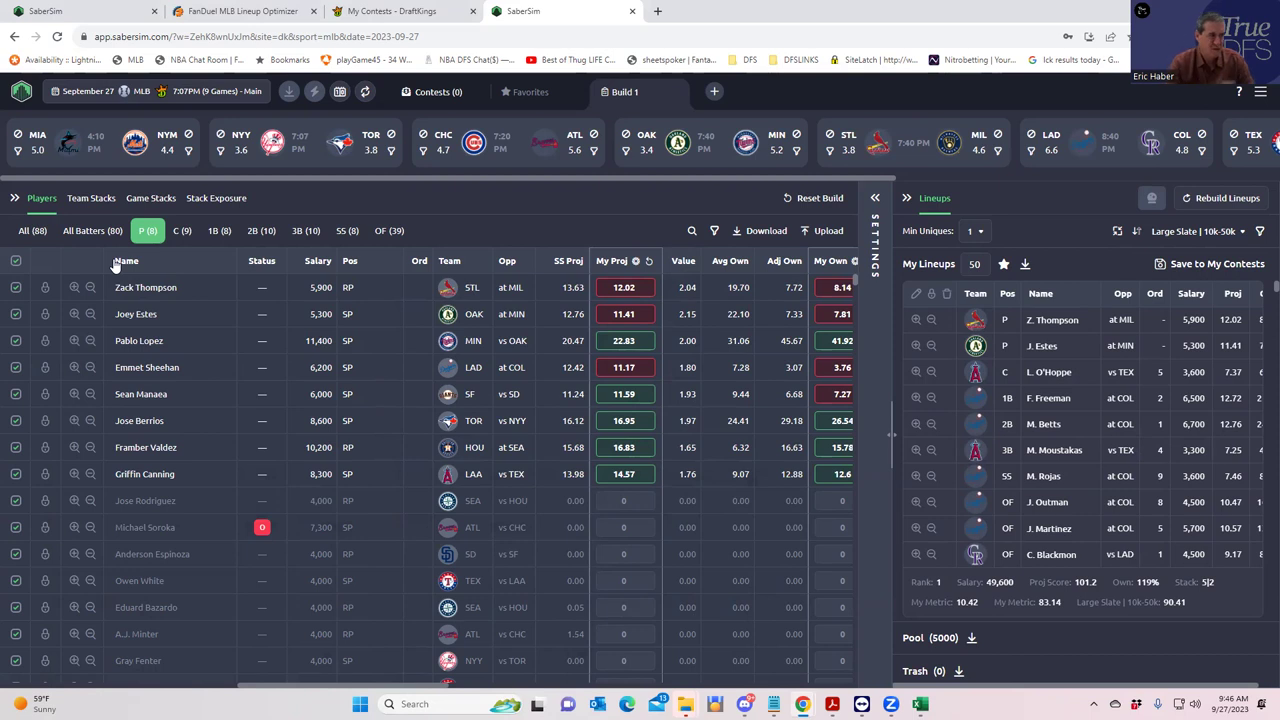
Expand the settings beside the lineups and check which SaberScore contest types are available for sorting them
click(875, 198)
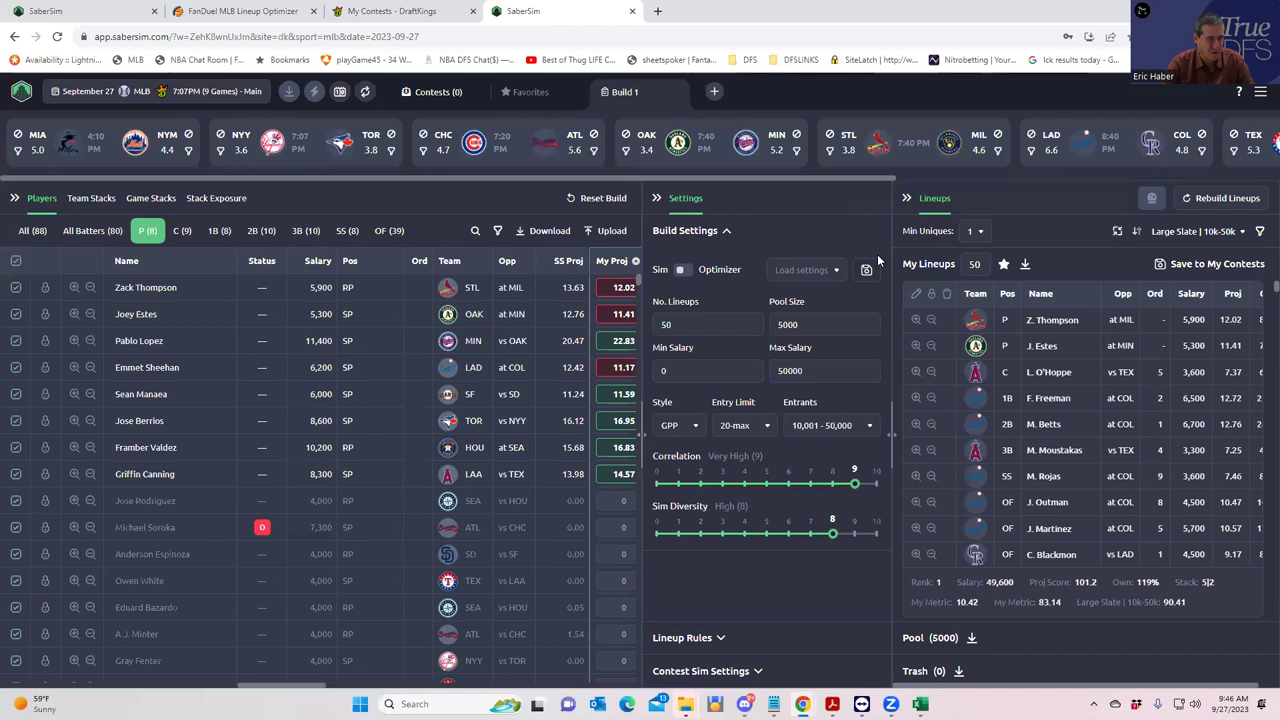
click(1205, 236)
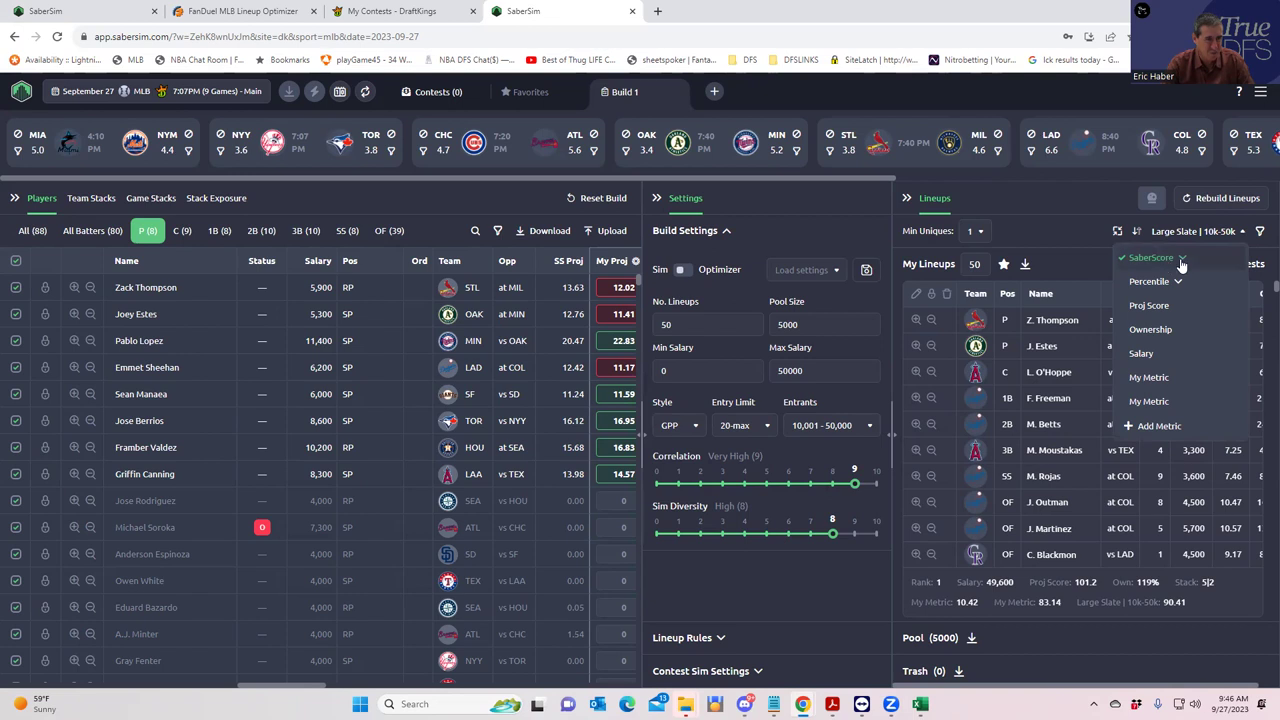
click(1181, 260)
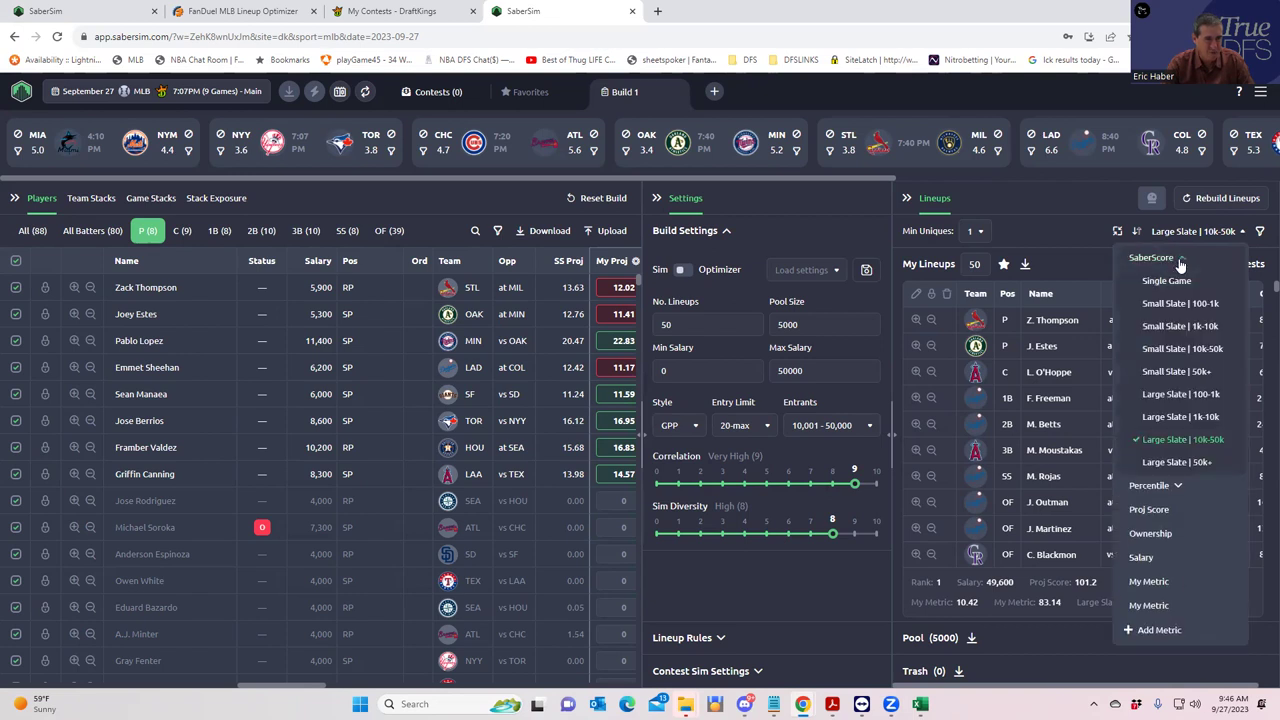
click(1181, 260)
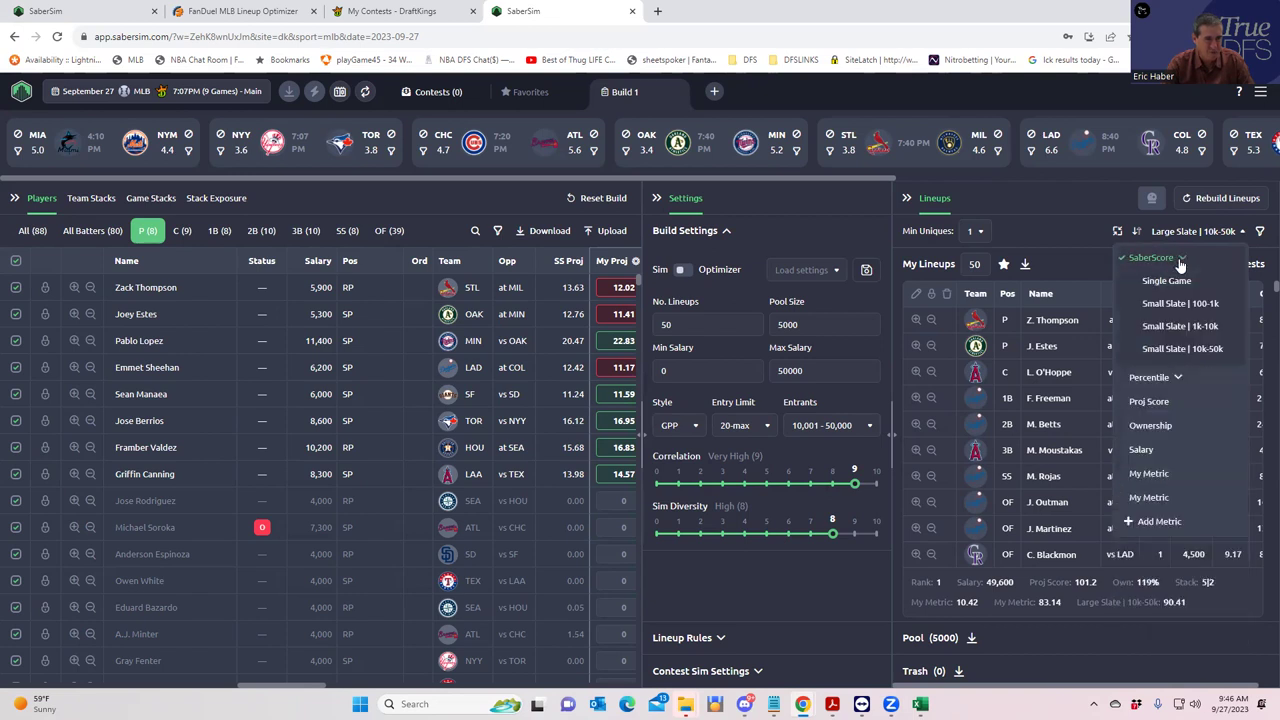
click(1044, 227)
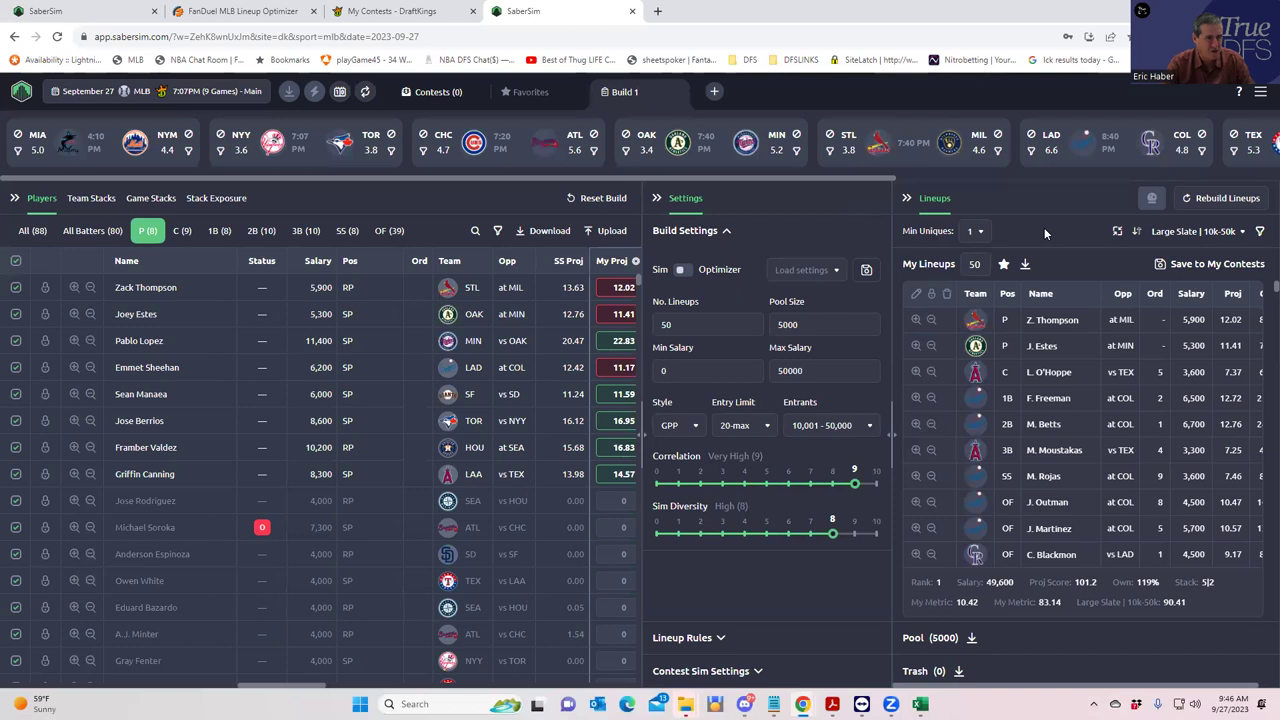
Add a contest sim named Relay Throw, keeping Flagship MME as its field lineups
click(759, 673)
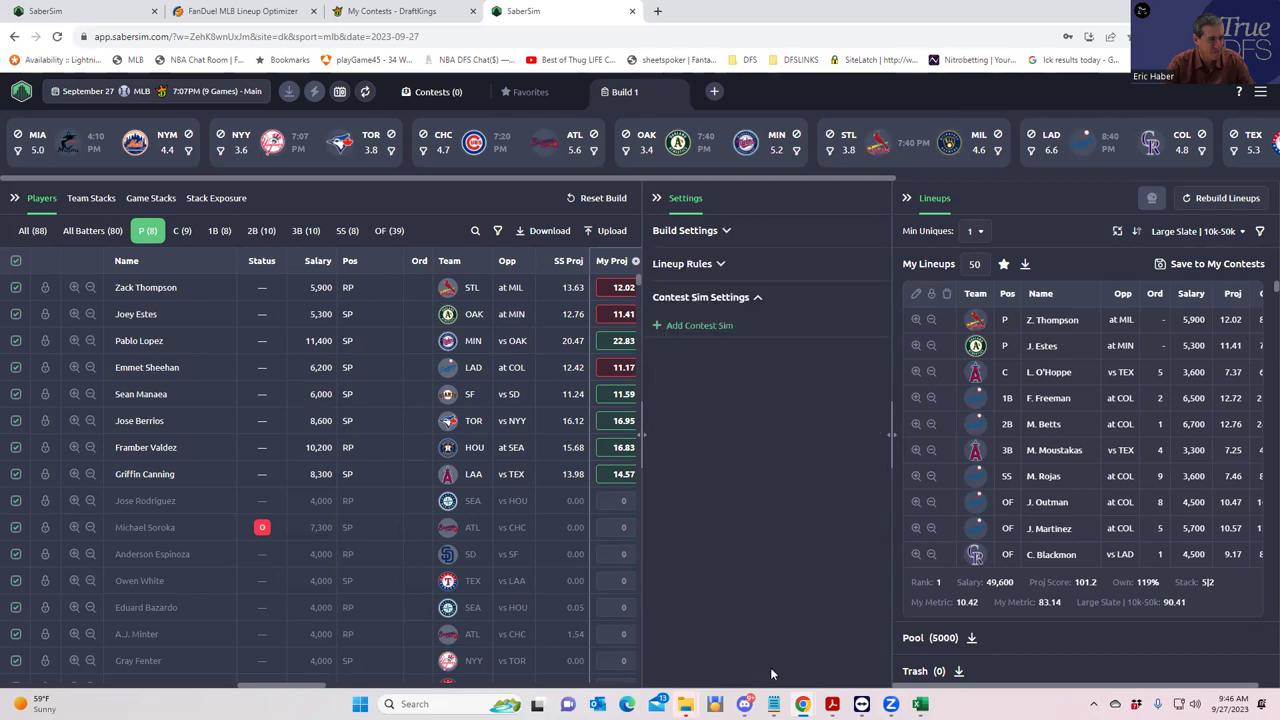
click(662, 326)
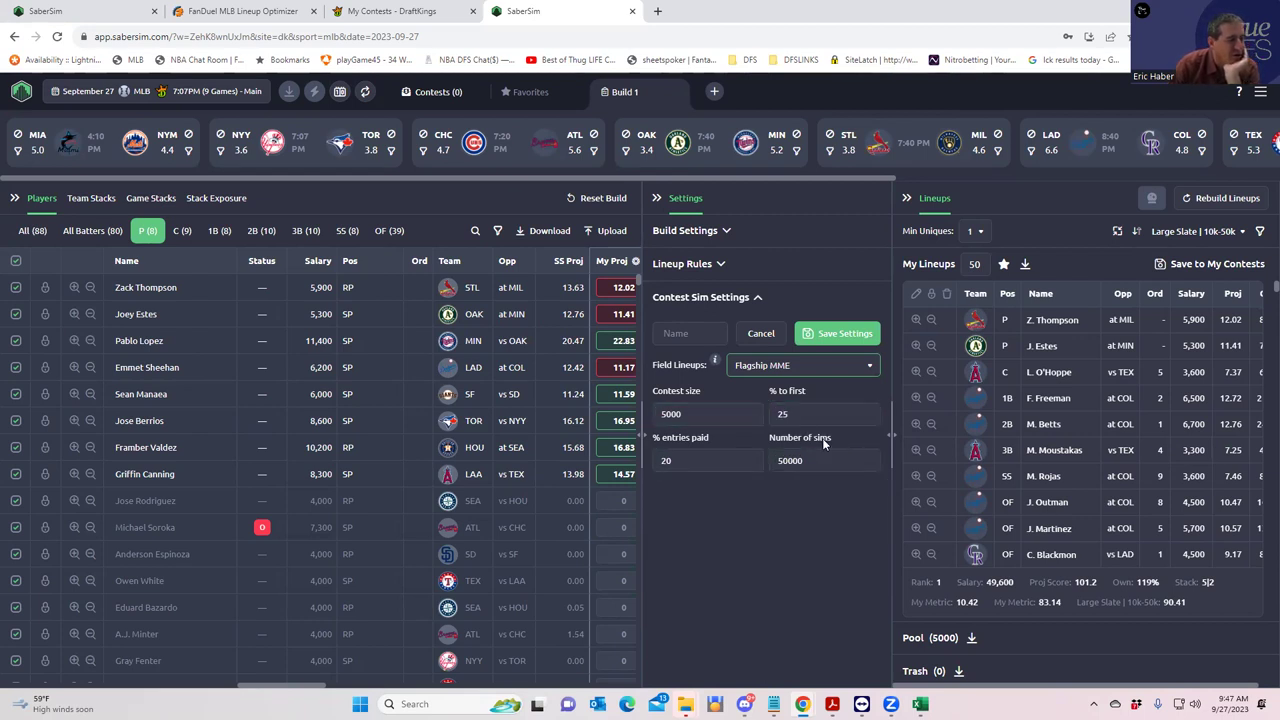
click(795, 368)
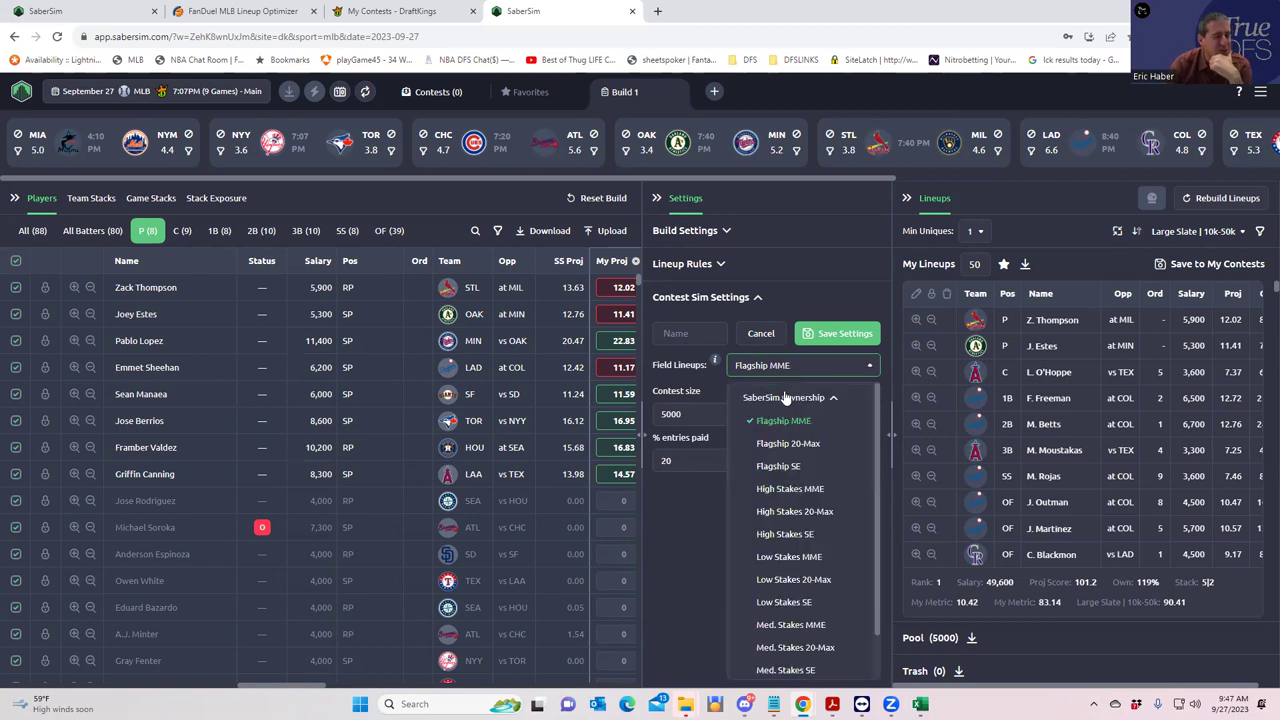
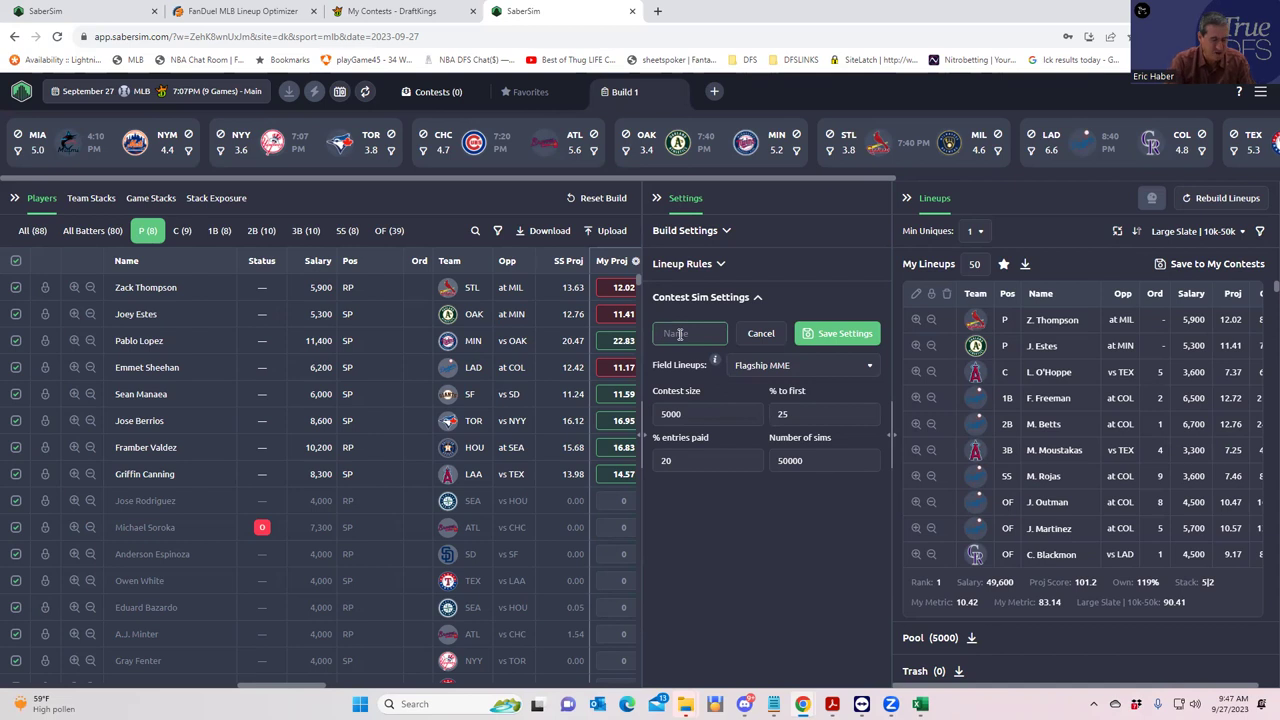
text(rELA)
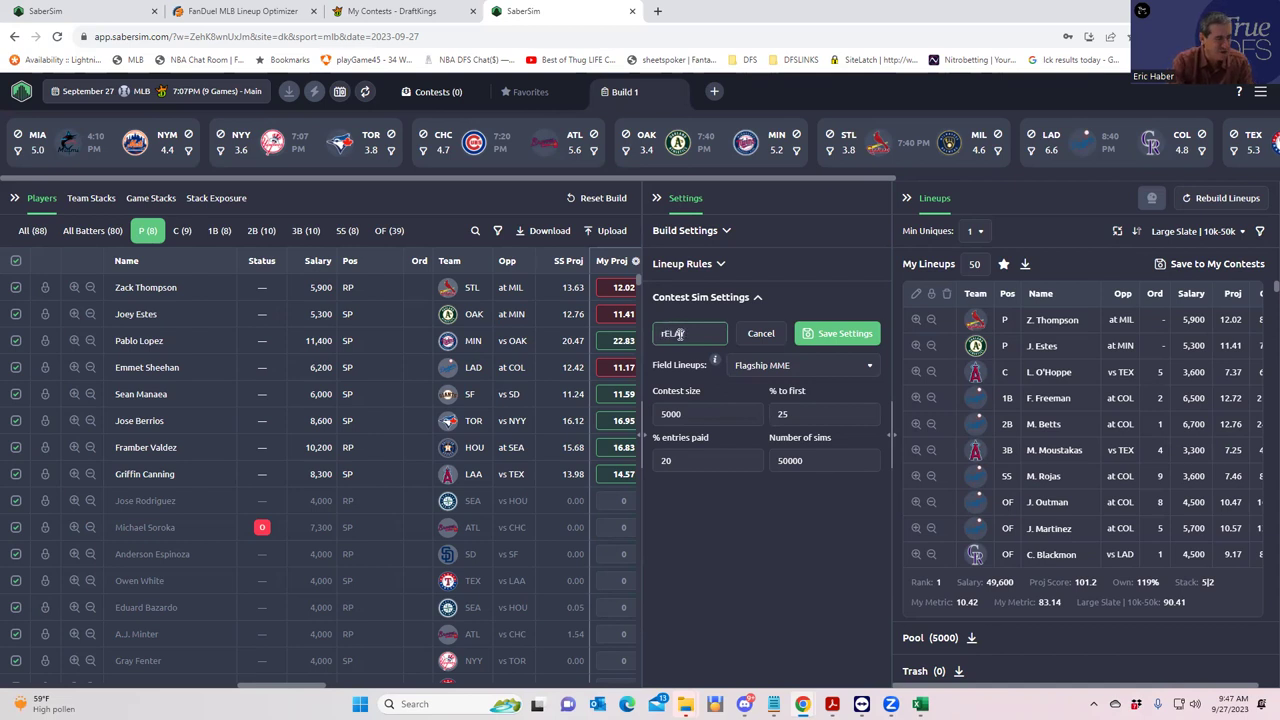
text(Re)
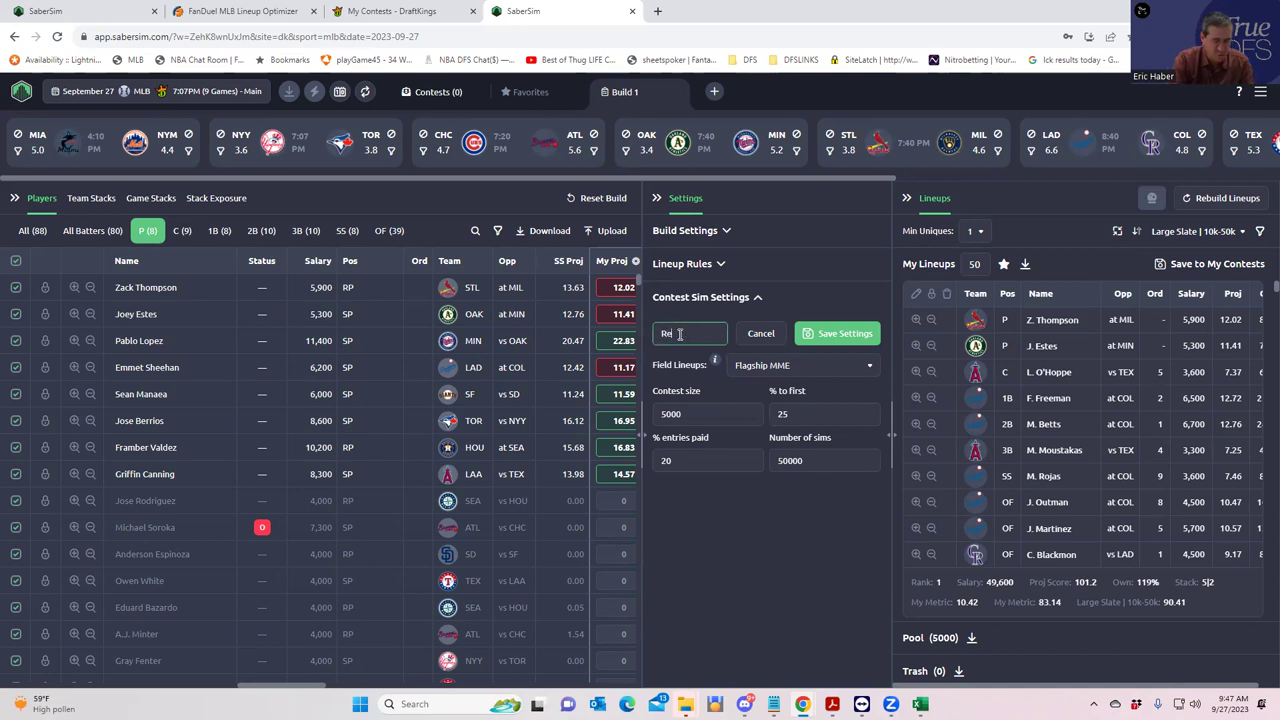
text(lay Throw)
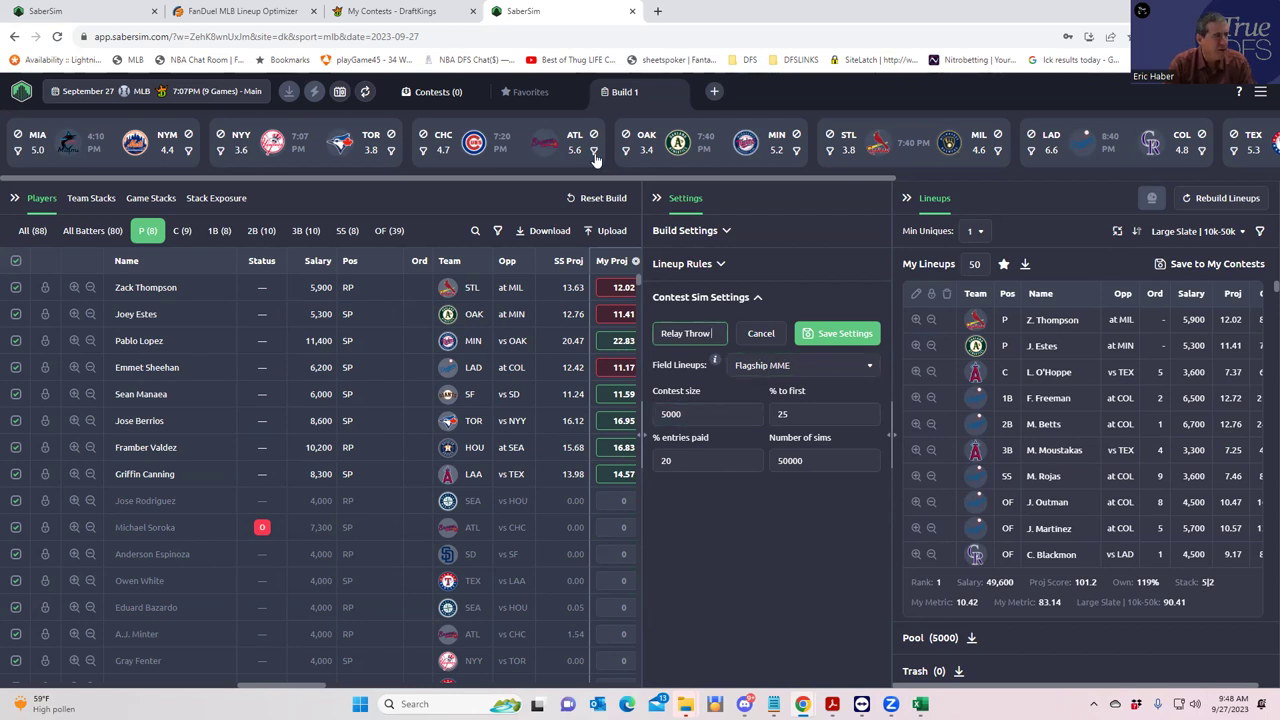
Switch to DraftKings and examine the entries and prize payouts of the MLB $200K Relay Throw contest
click(390, 12)
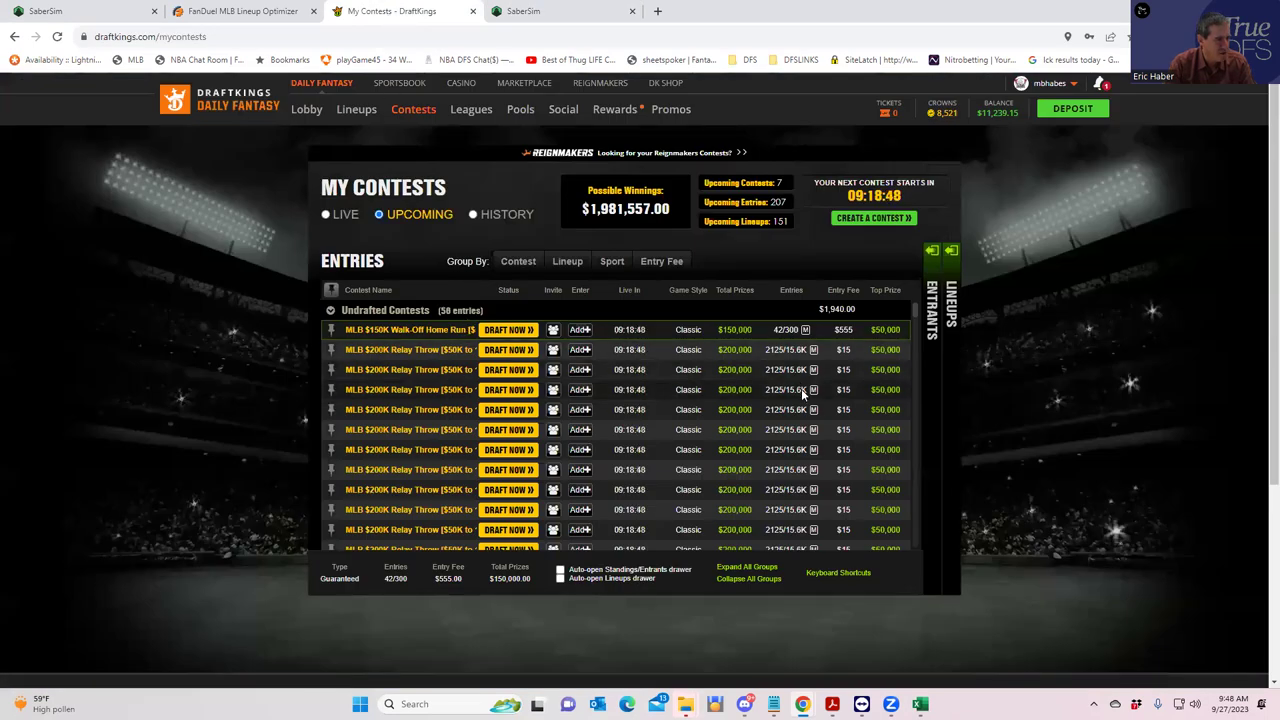
click(443, 392)
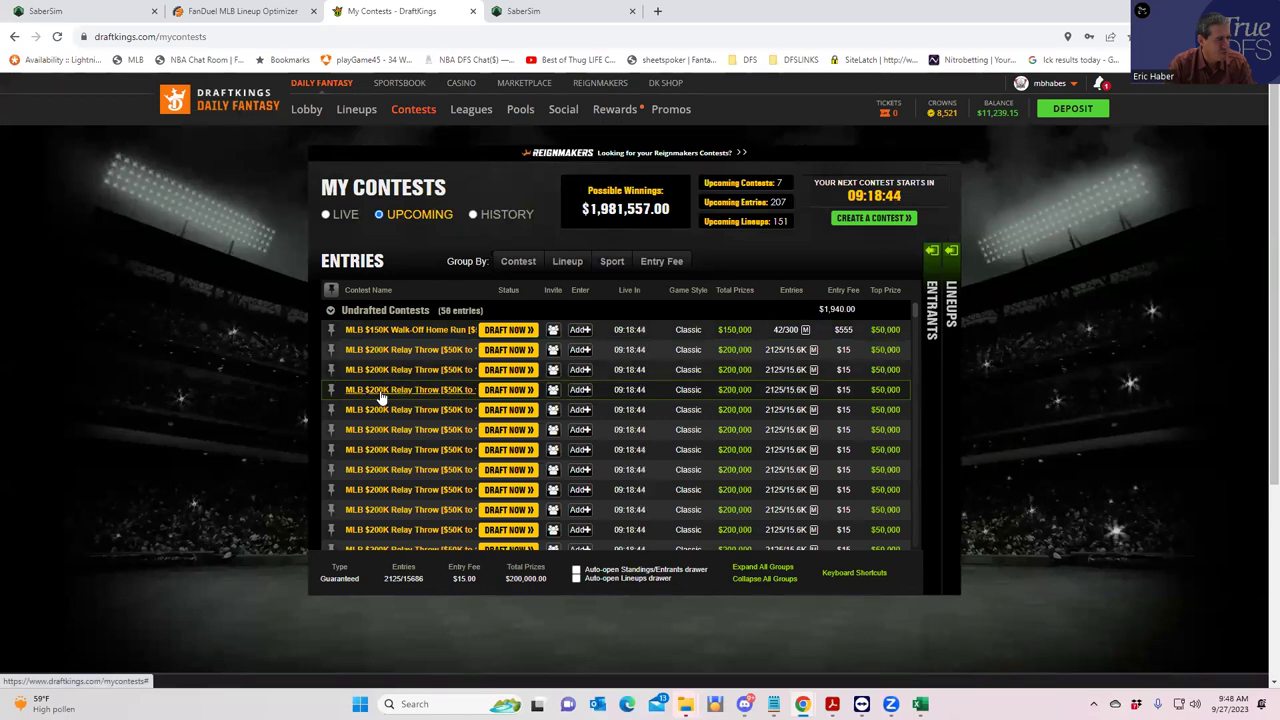
click(397, 392)
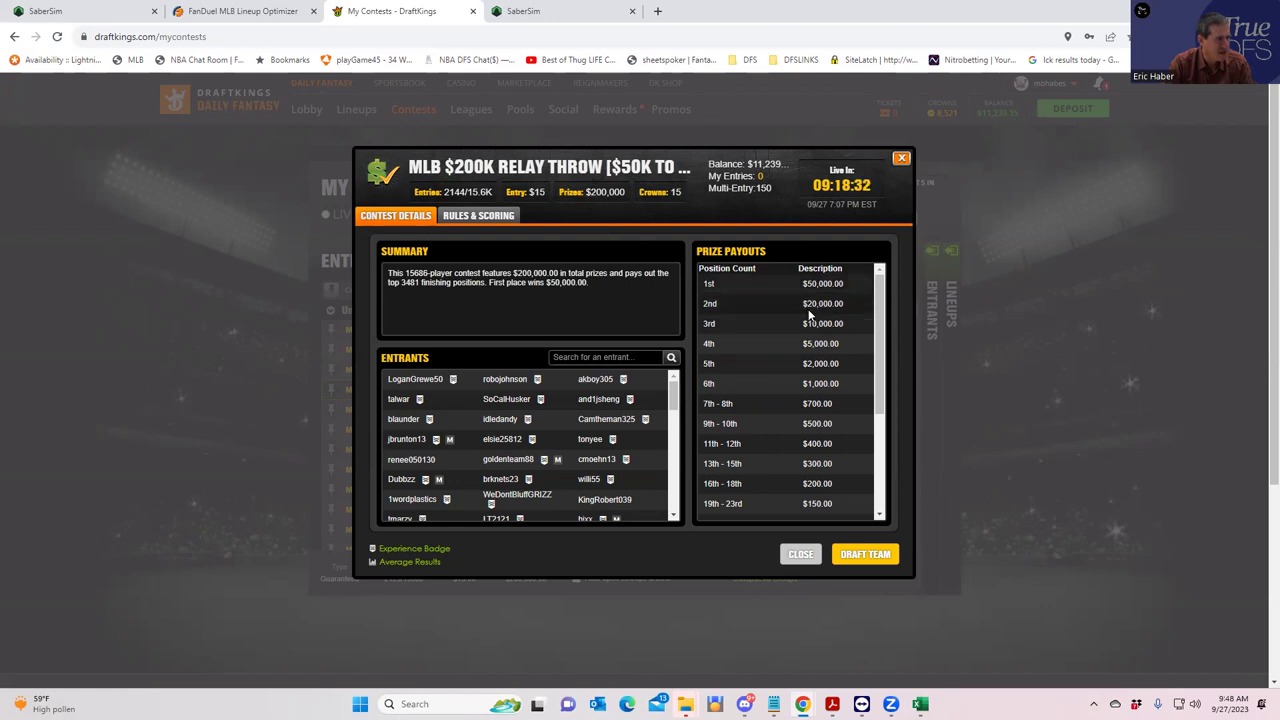
drag(886, 360, 880, 330)
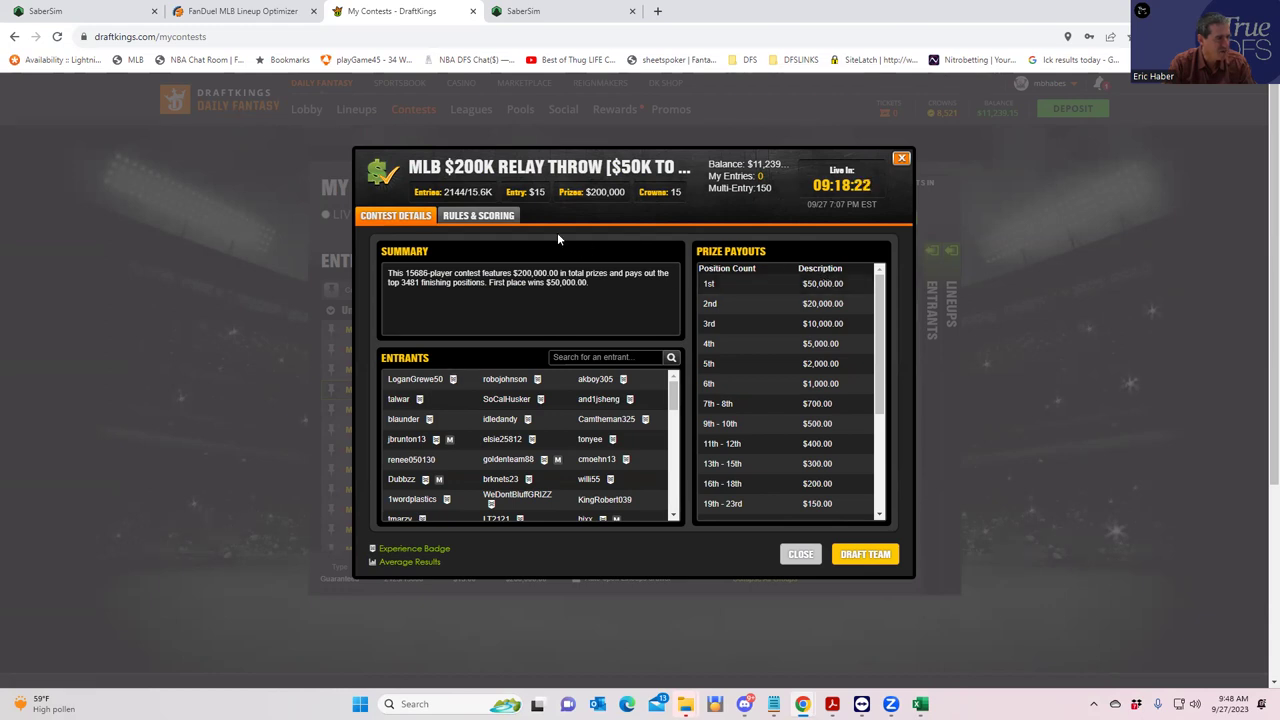
Return to SaberSim and set the Relay Throw sim's contest size to 15600
click(550, 11)
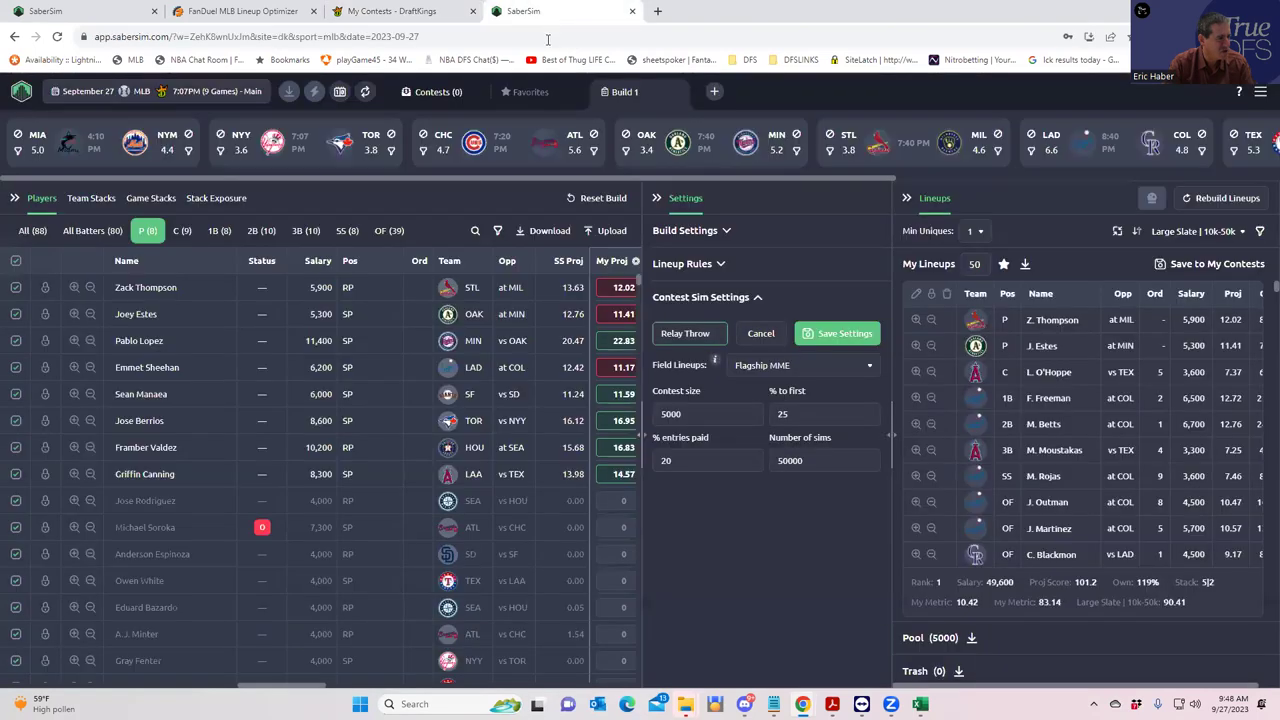
click(700, 412)
key(BackSpace)
key(BackSpace)
key(BackSpace)
key(BackSpace)
text(1)
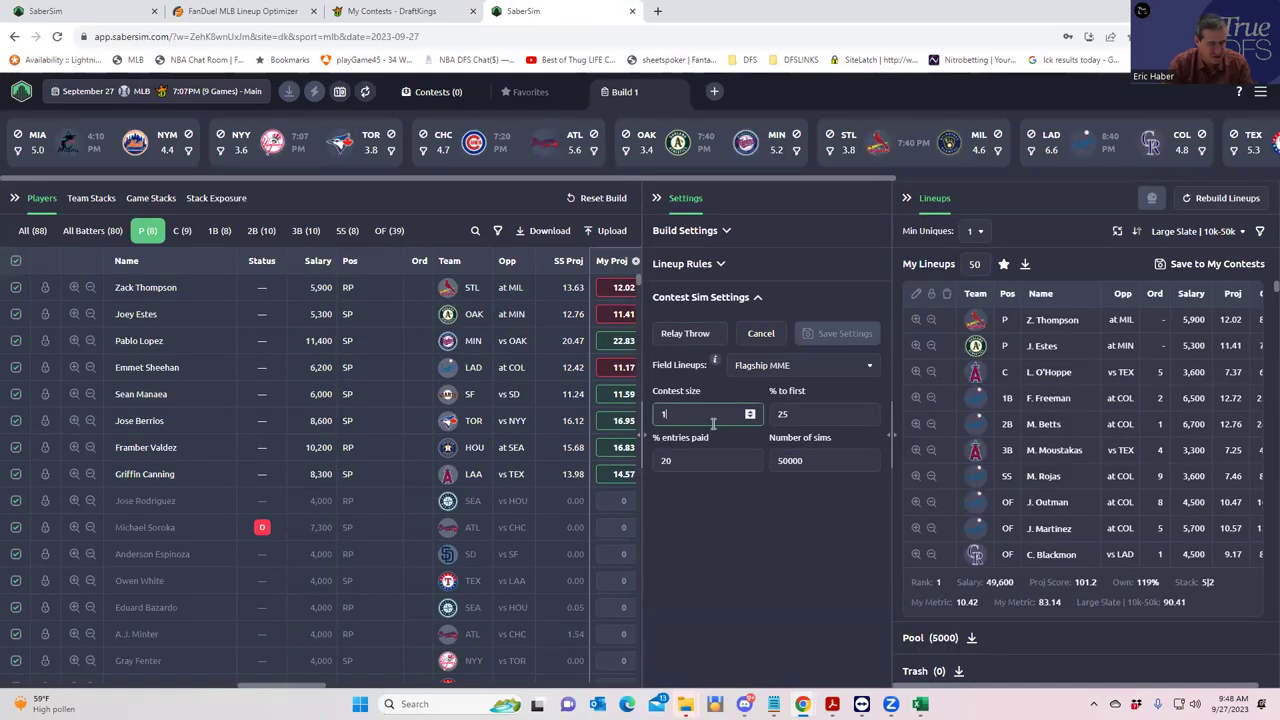
text(5600)
key(Tab)
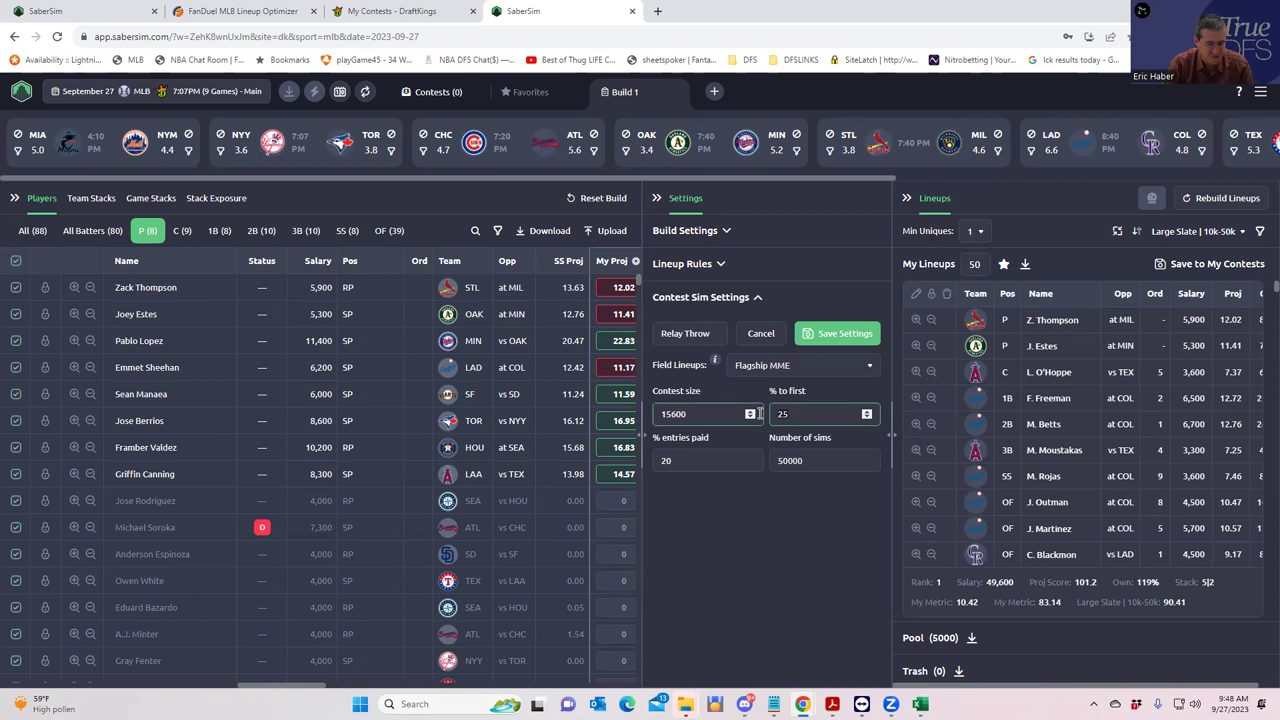
Recheck the Relay Throw payouts on DraftKings, then save the SaberSim contest sim with 25% to first and 20% entries paid
click(385, 12)
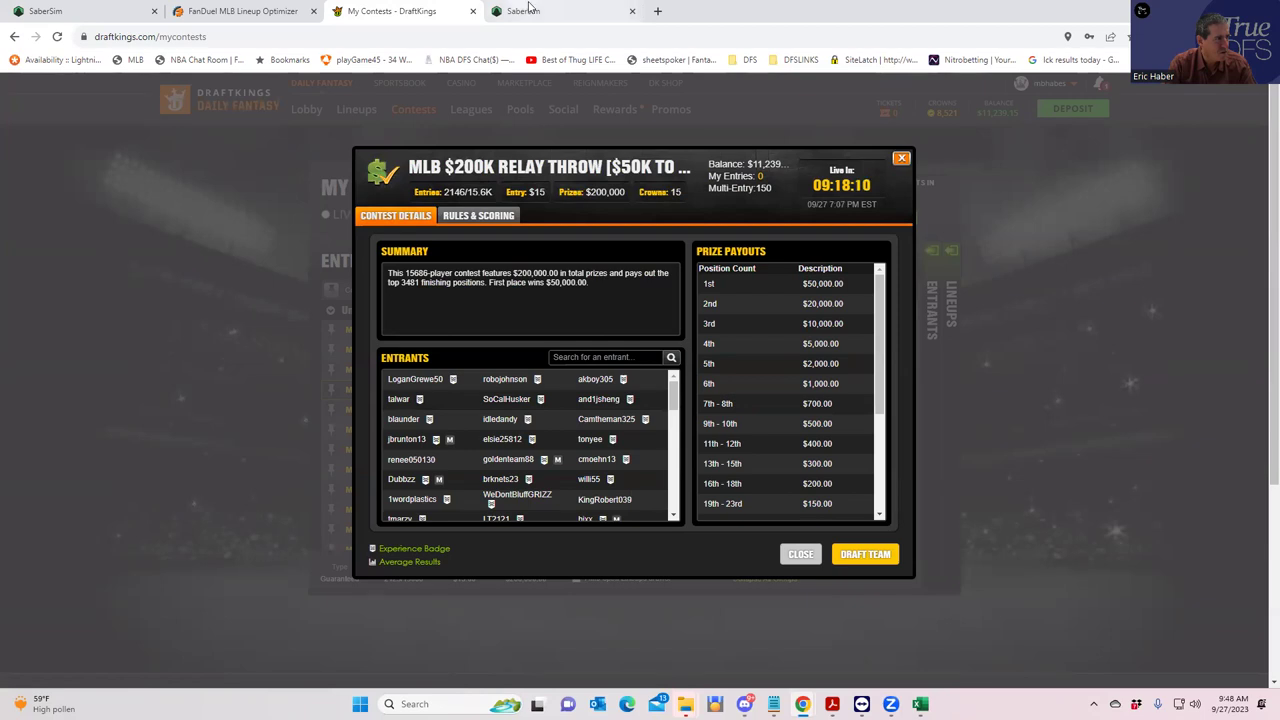
click(520, 11)
click(717, 465)
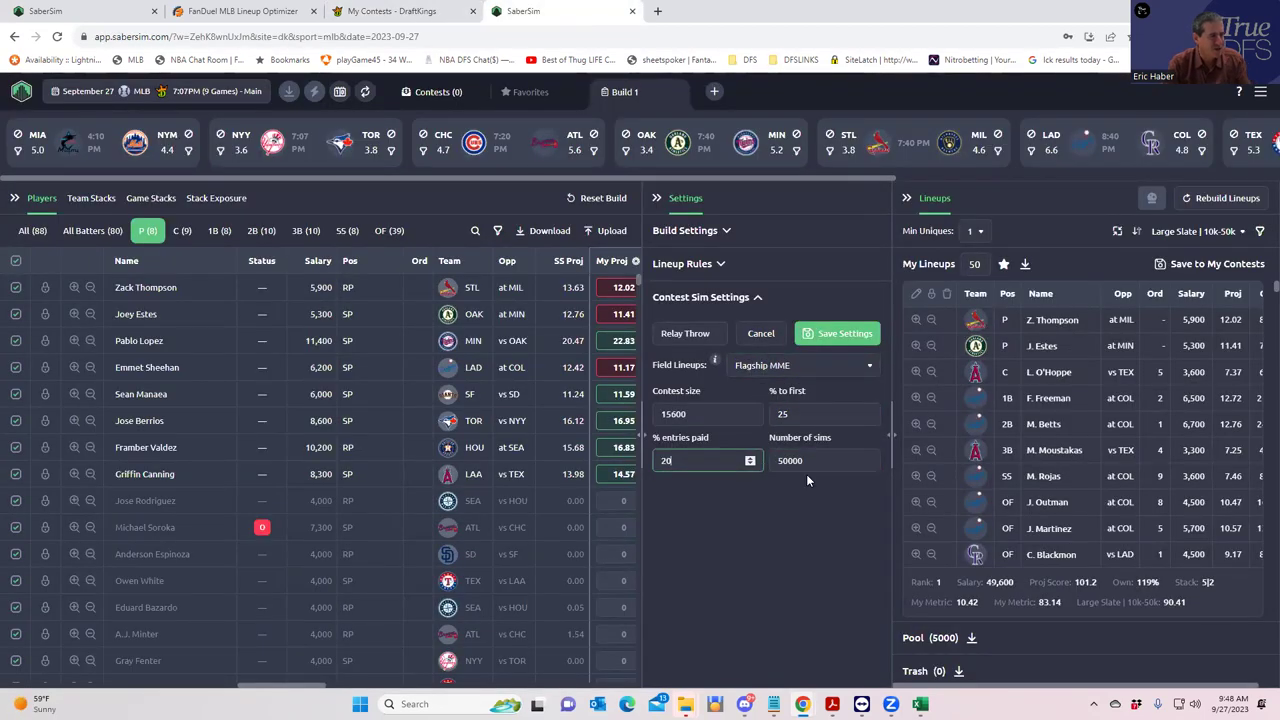
click(836, 338)
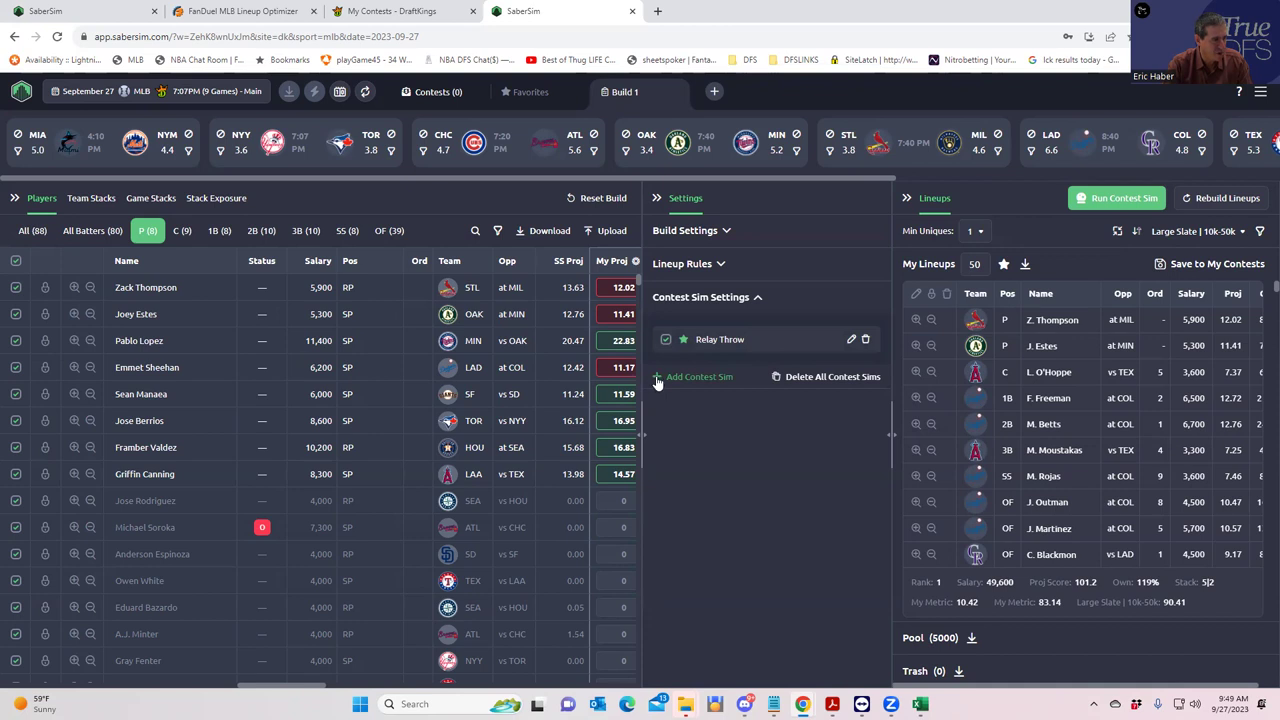
Add a contest sim named Walkoff with High Stakes MME as its field lineups
click(656, 379)
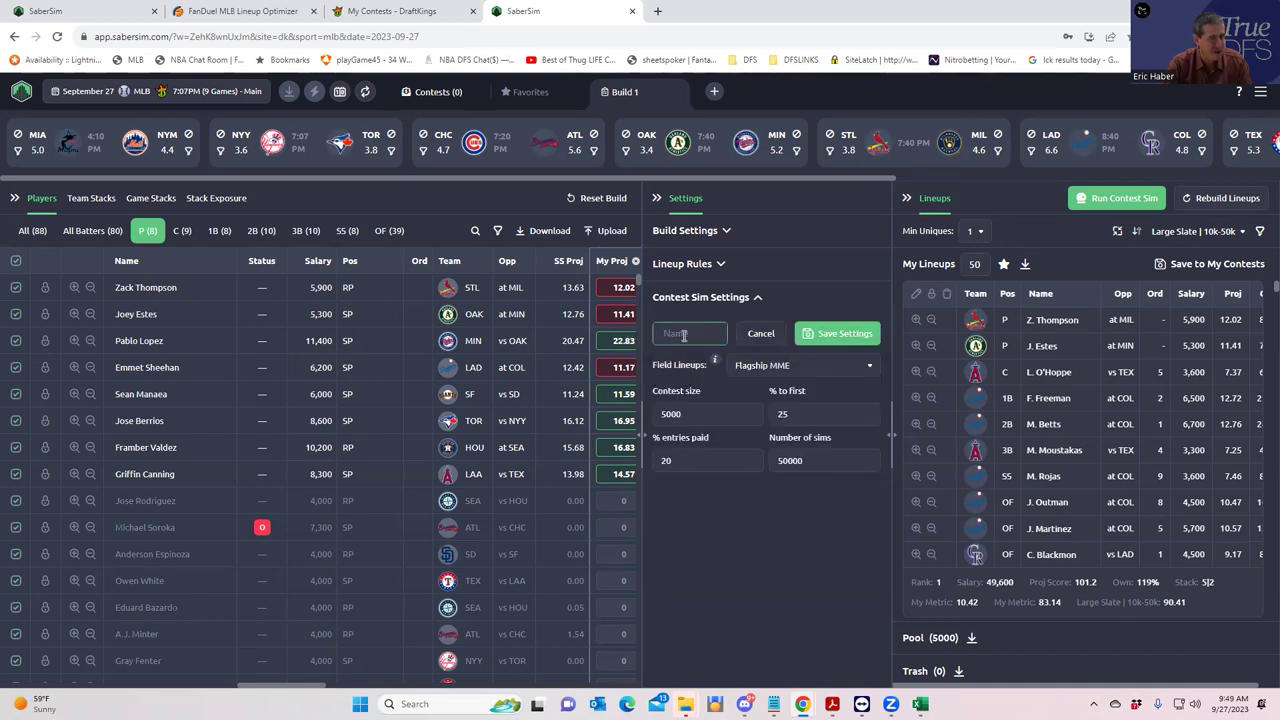
text(Wal)
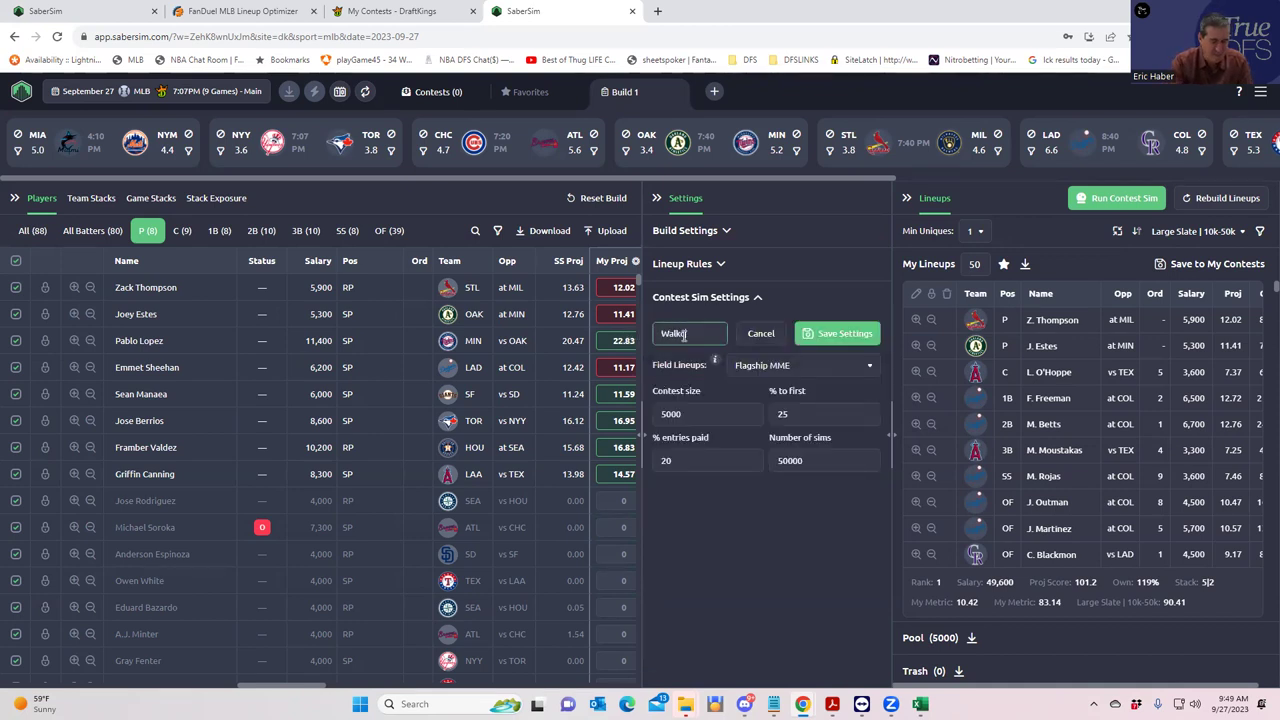
text(koff)
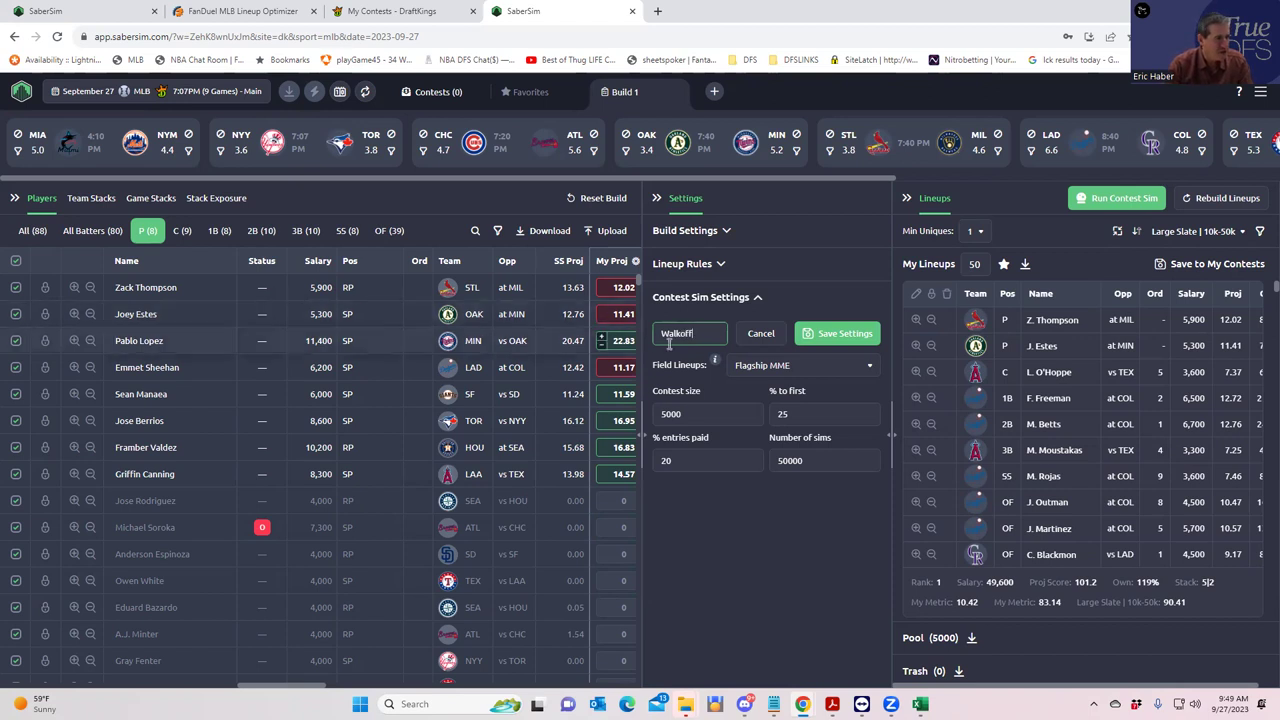
click(795, 367)
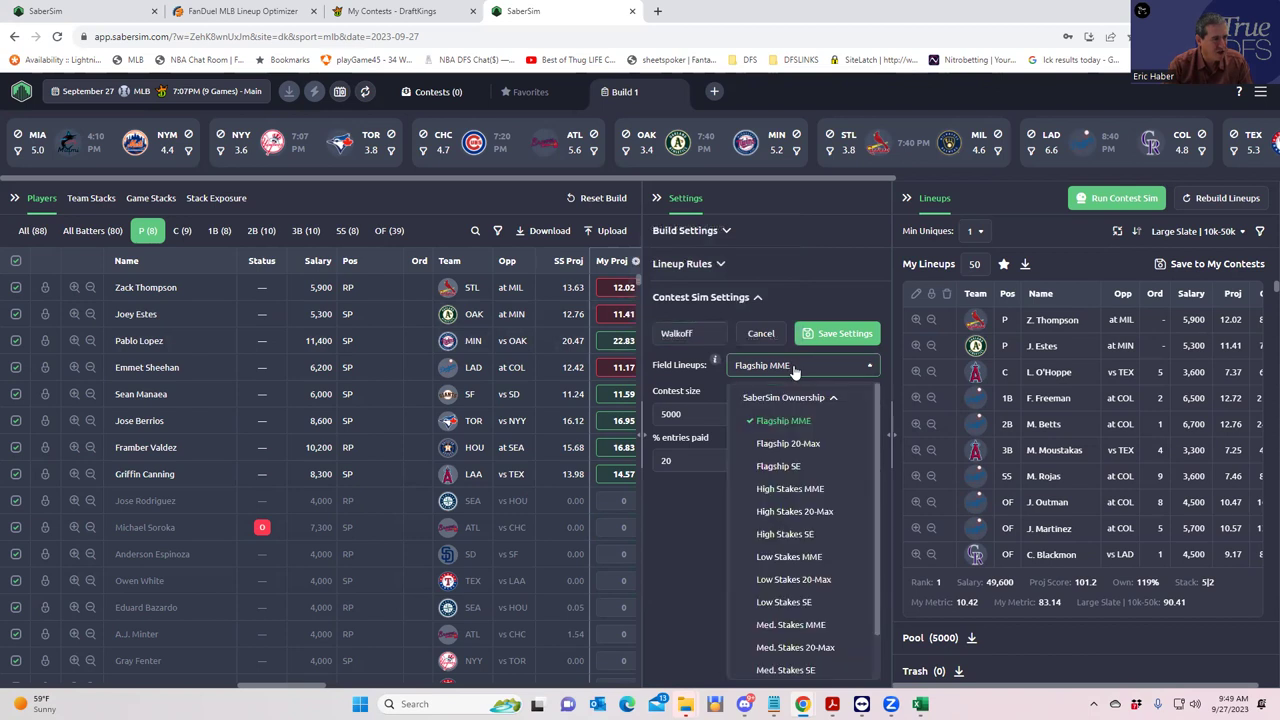
click(800, 489)
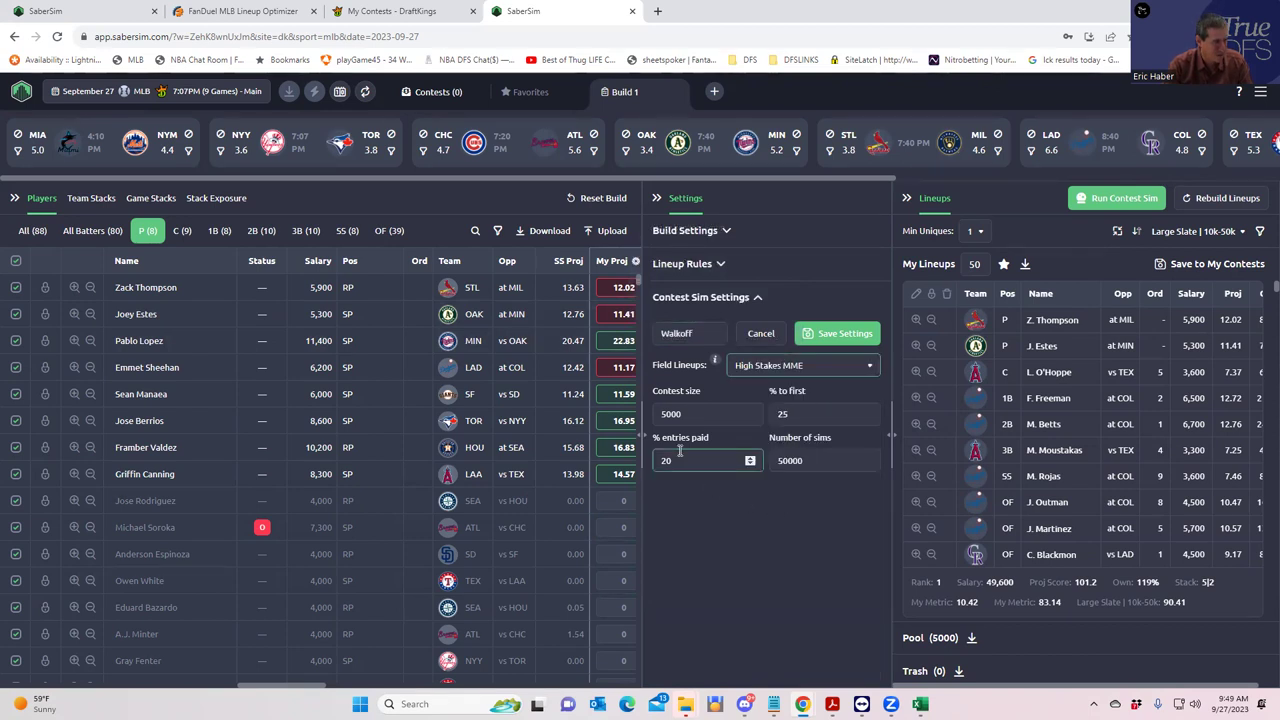
Switch to DraftKings and examine the entries and prize payouts of the MLB $150K Walk-Off Home Run contest
click(404, 11)
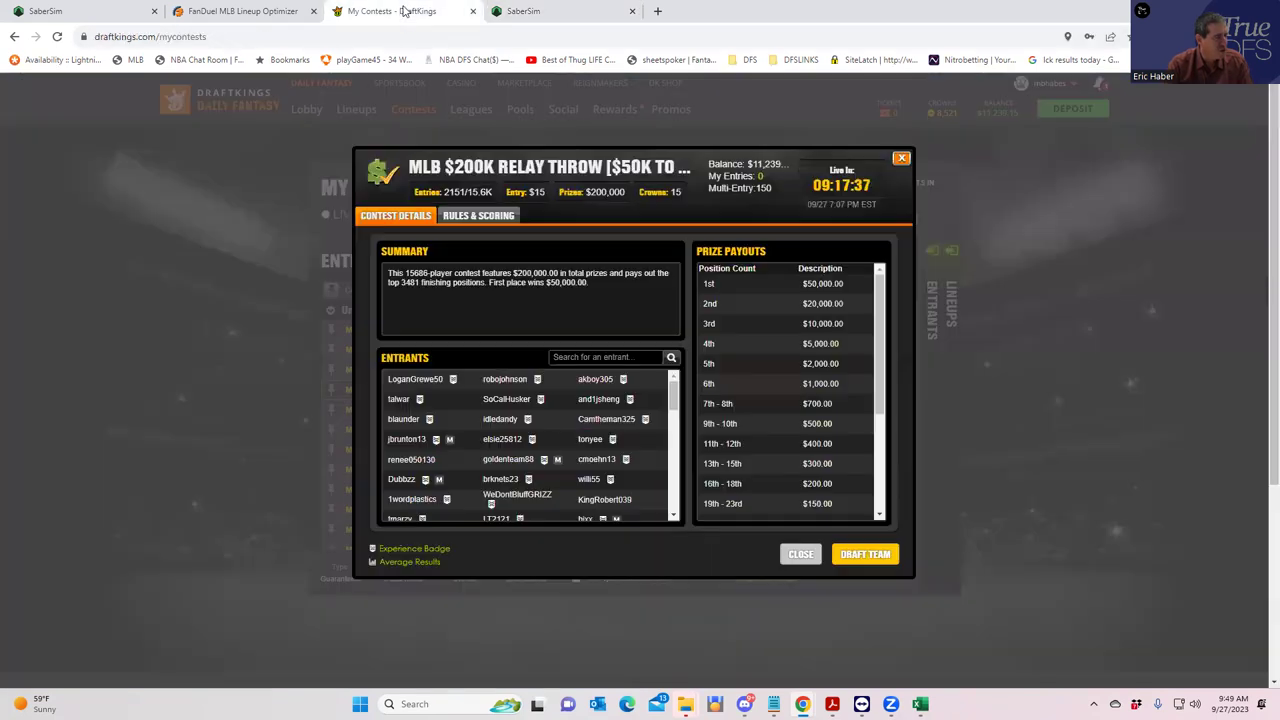
click(900, 156)
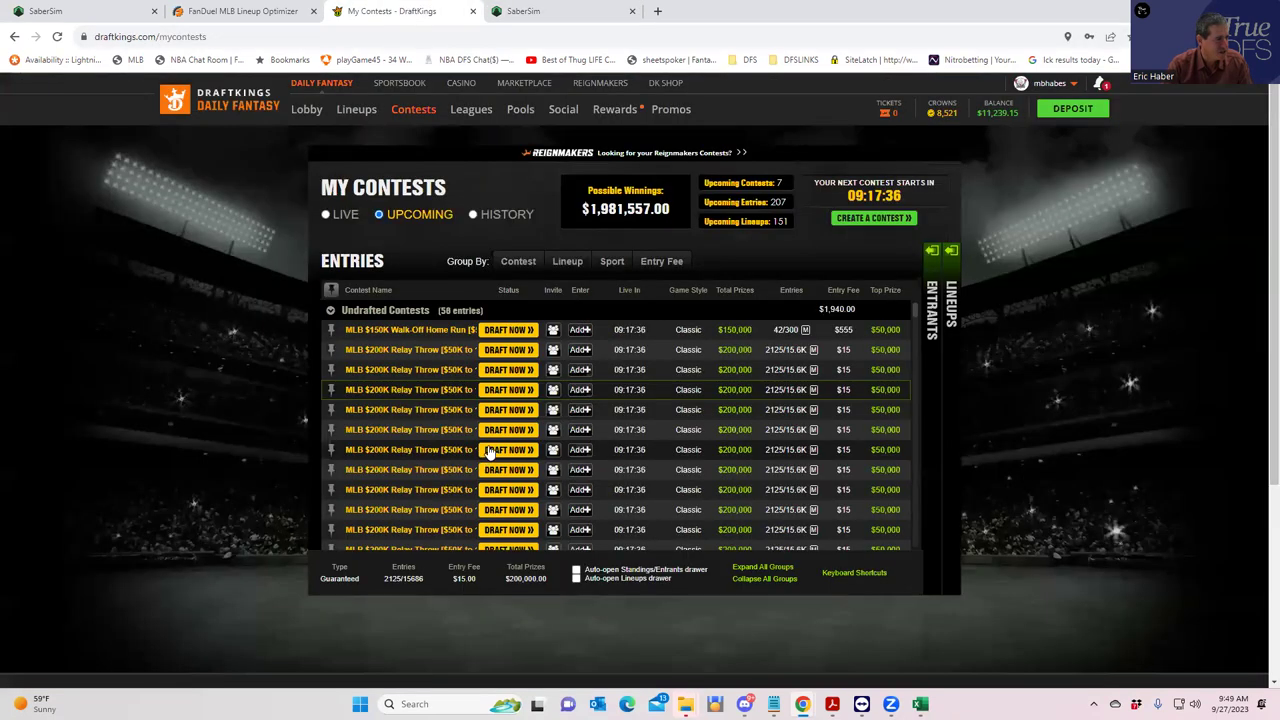
click(408, 335)
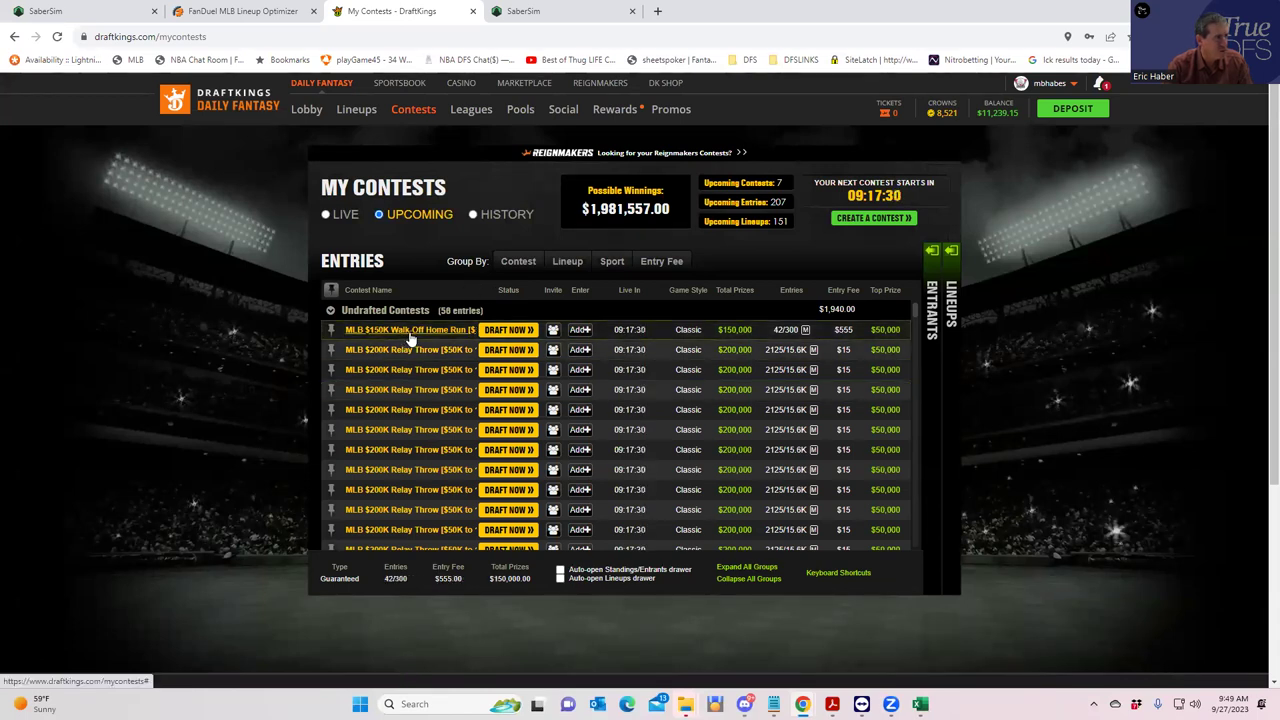
click(409, 331)
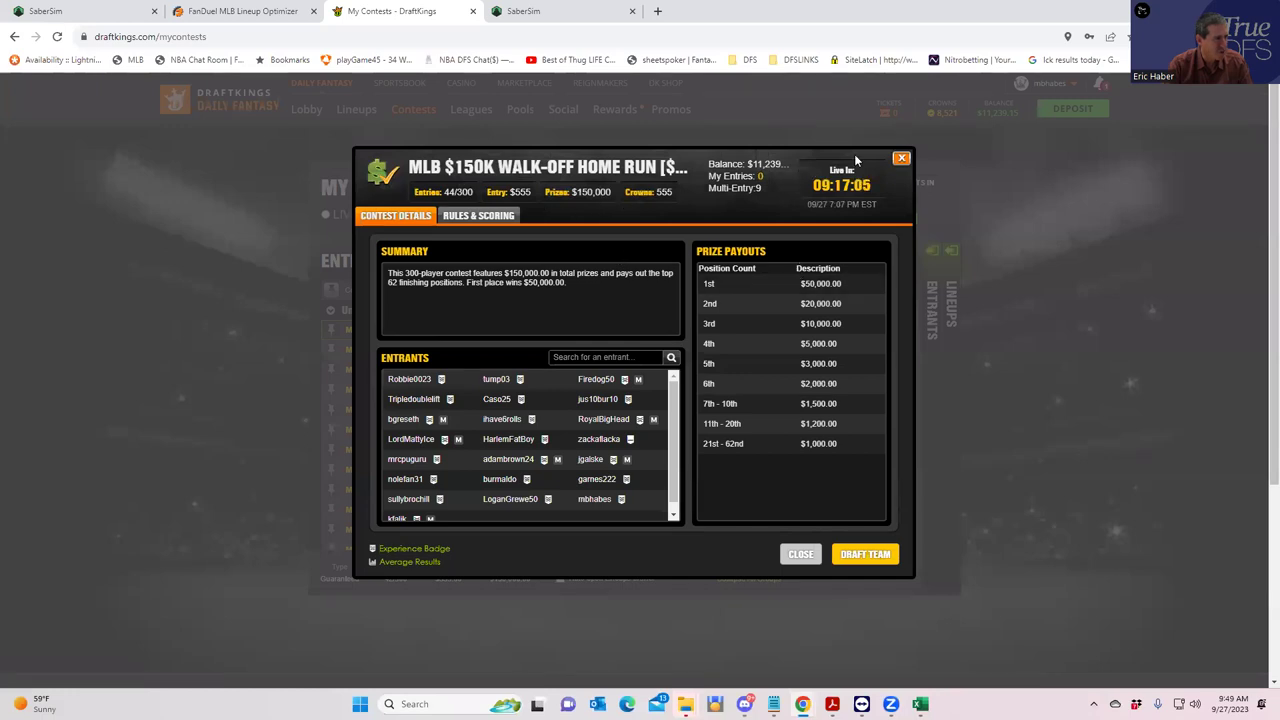
click(900, 158)
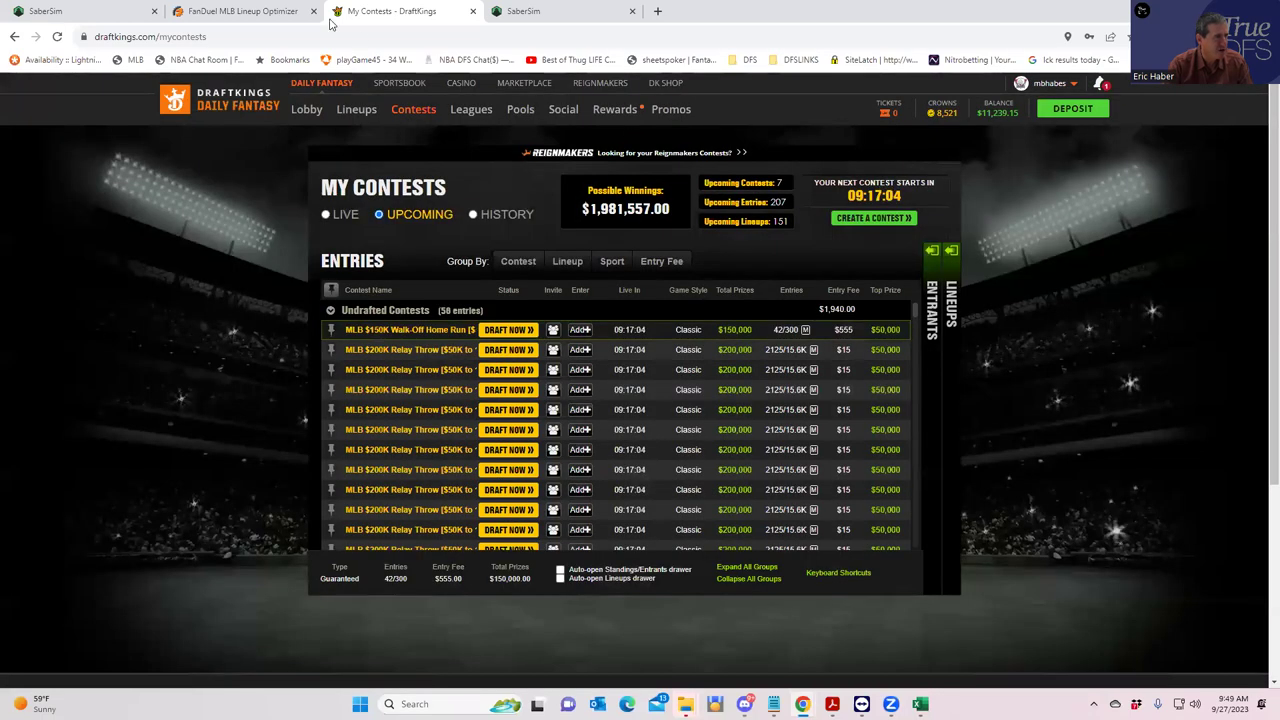
Return to SaberSim, set the Walkoff sim to 33% to first and a contest size of 300, and save it
click(539, 15)
click(798, 413)
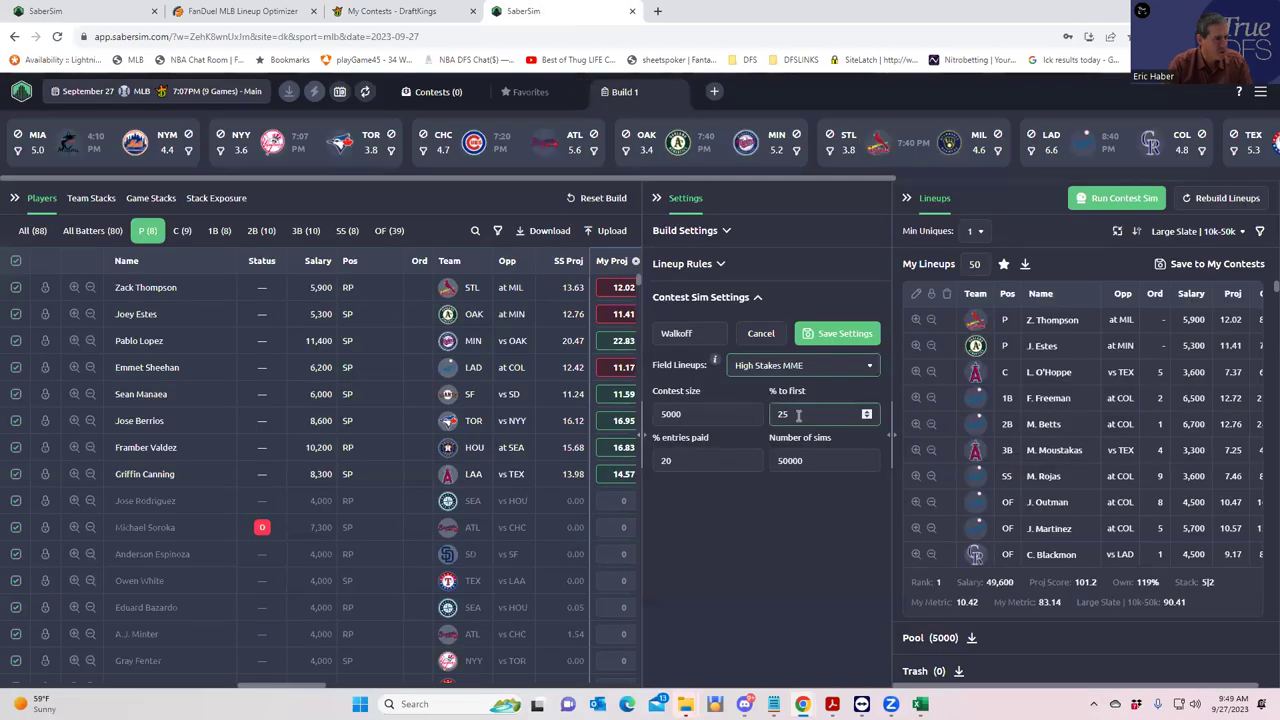
key(BackSpace)
key(BackSpace)
text(33)
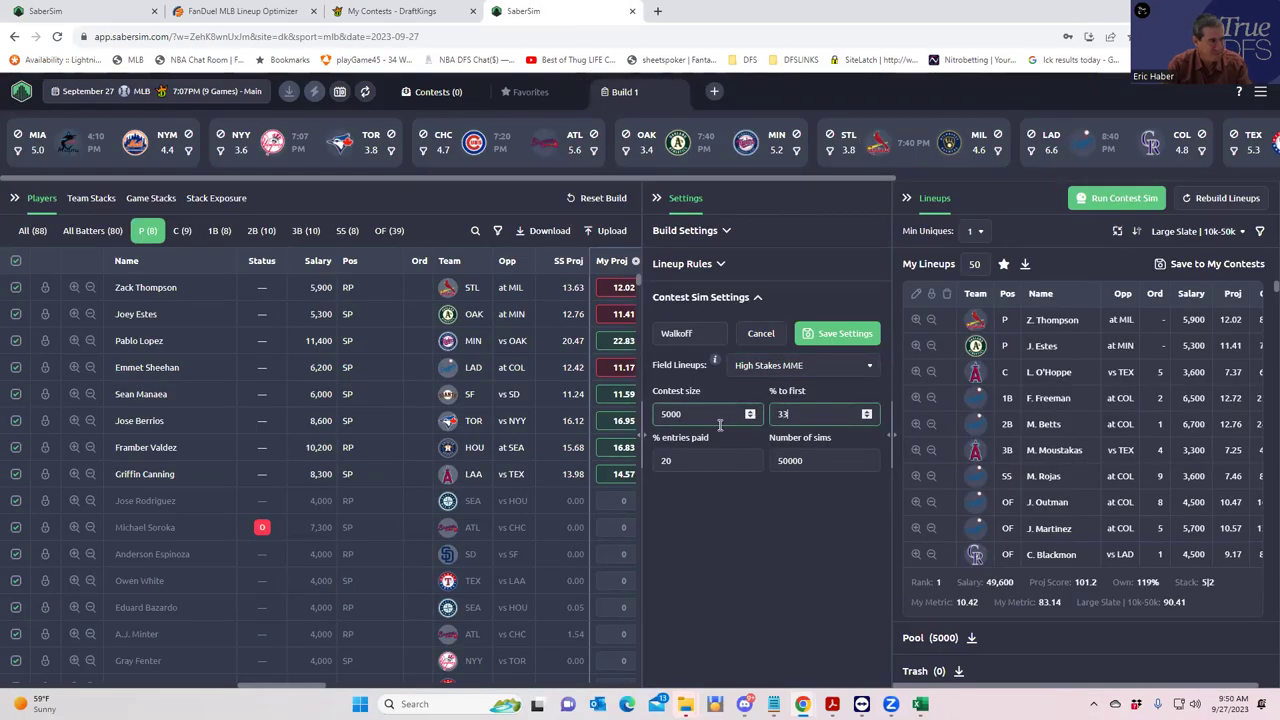
click(712, 420)
text(3000)
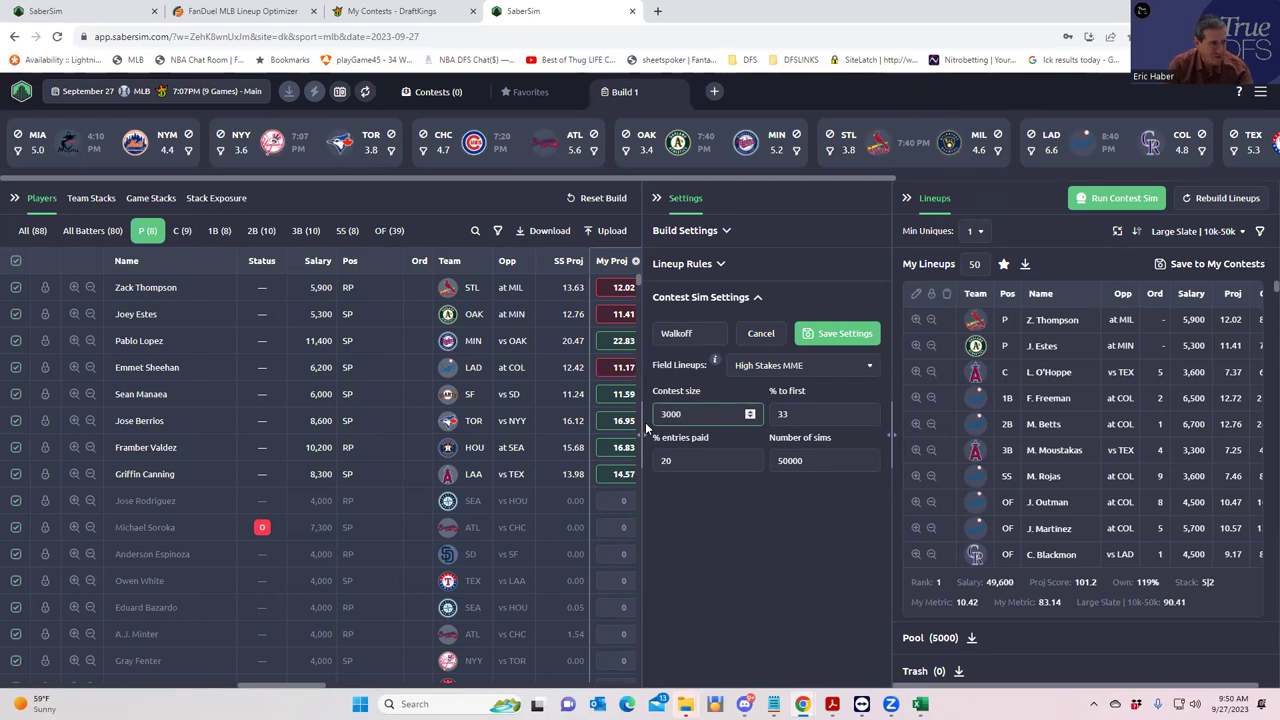
key(BackSpace)
click(690, 510)
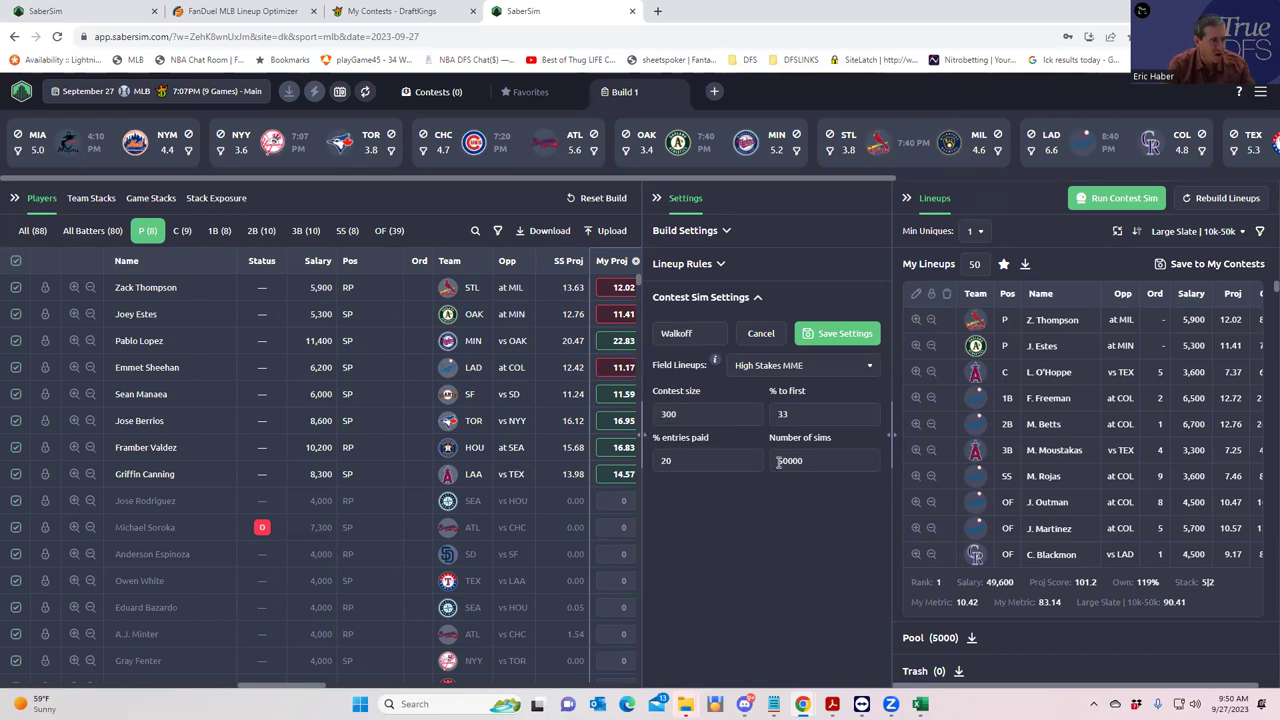
click(822, 340)
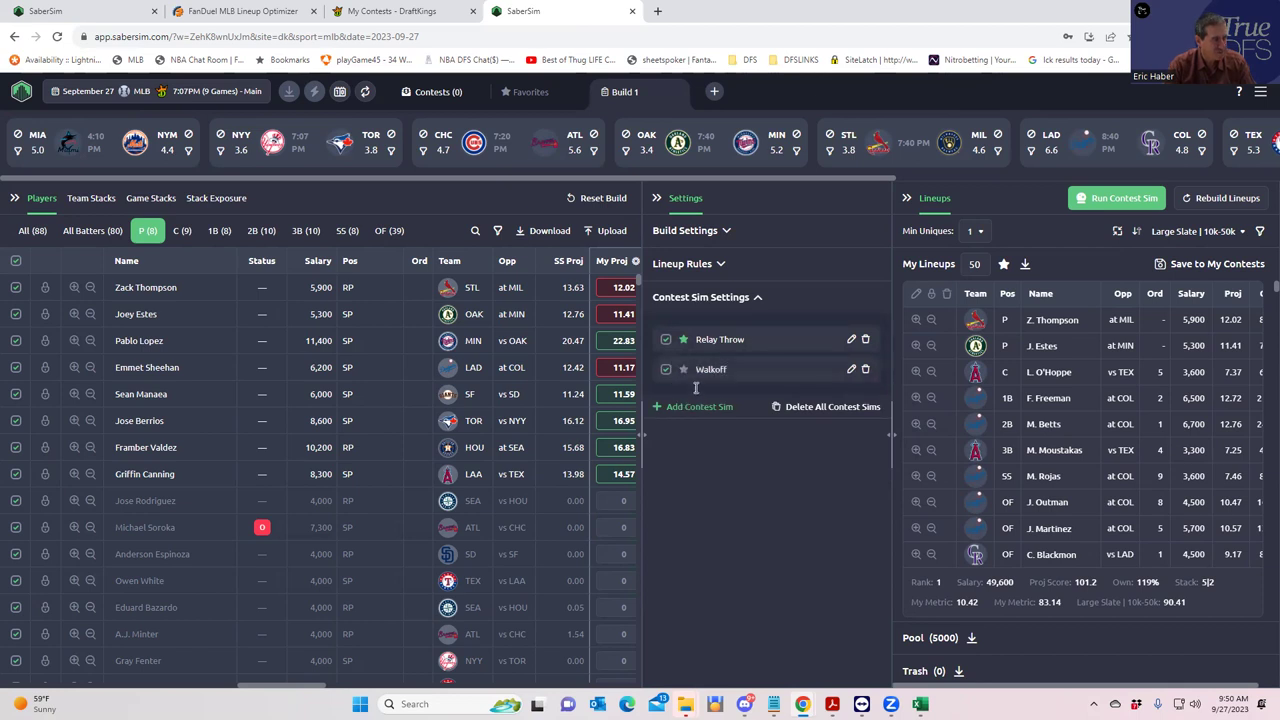
Add a contest sim named Ball Four with High Stakes MME as its field lineups
click(657, 408)
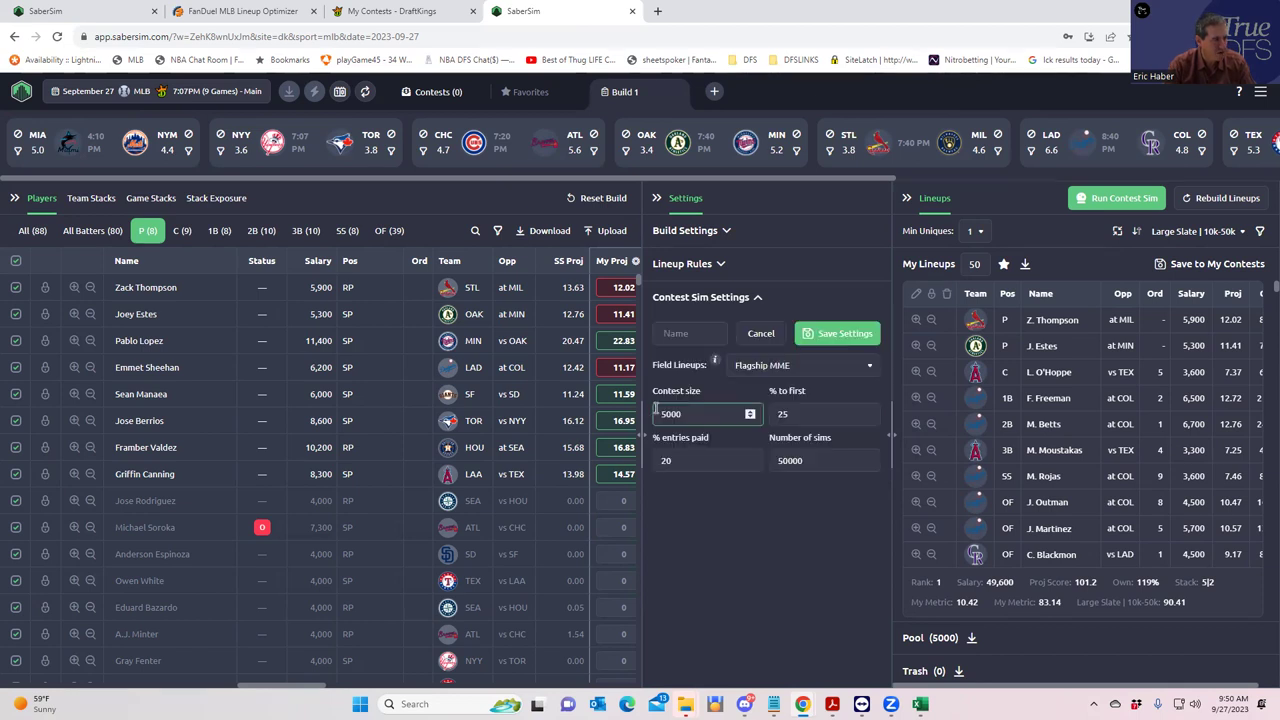
click(660, 333)
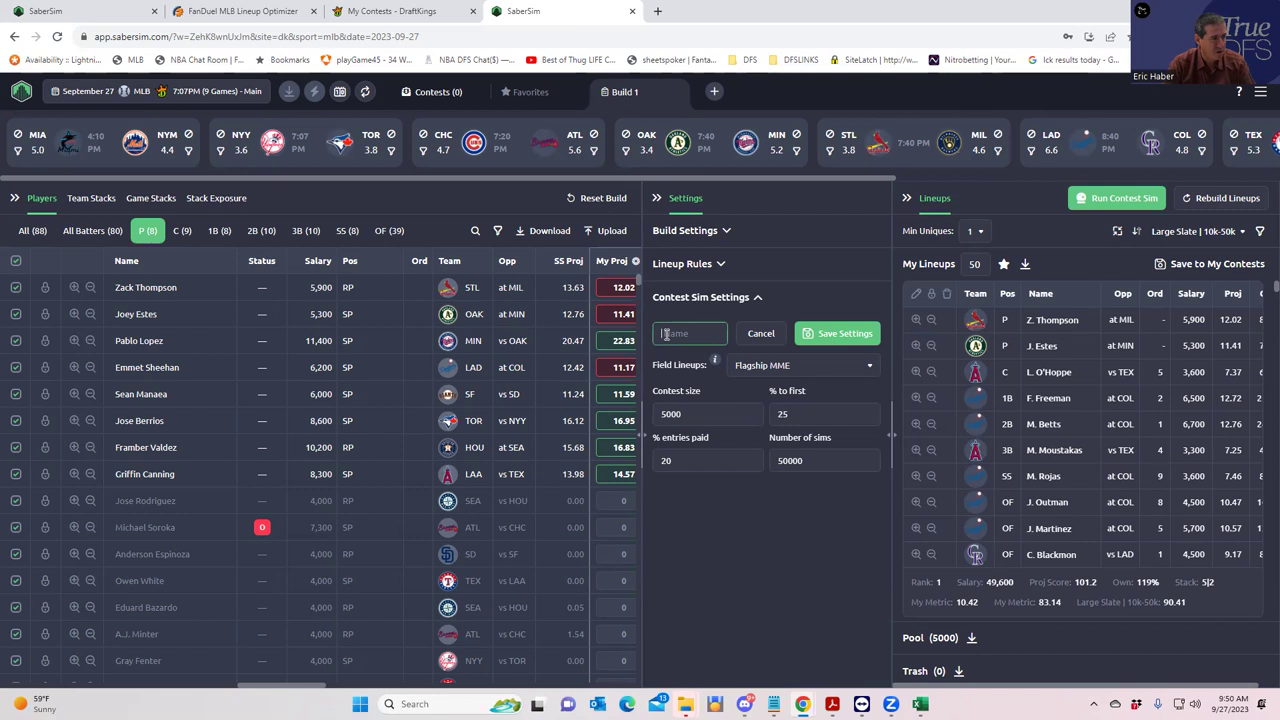
text(Eall)
text( Four)
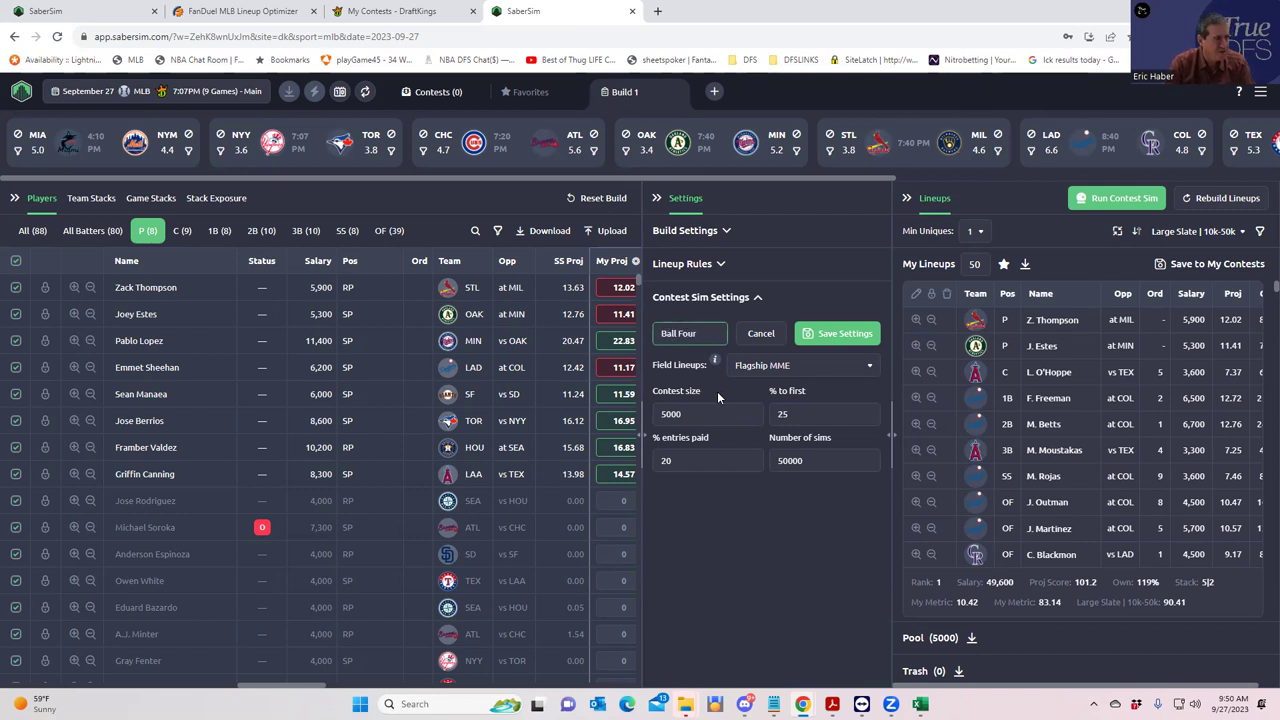
click(810, 367)
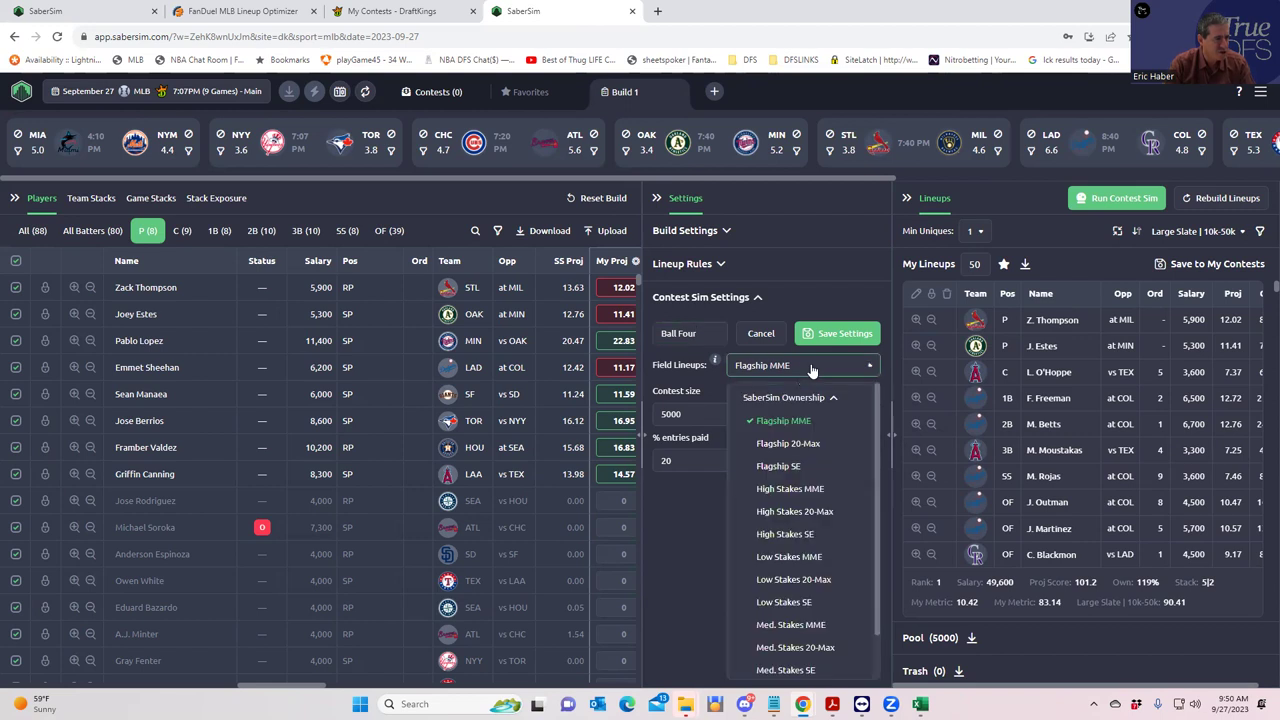
click(788, 488)
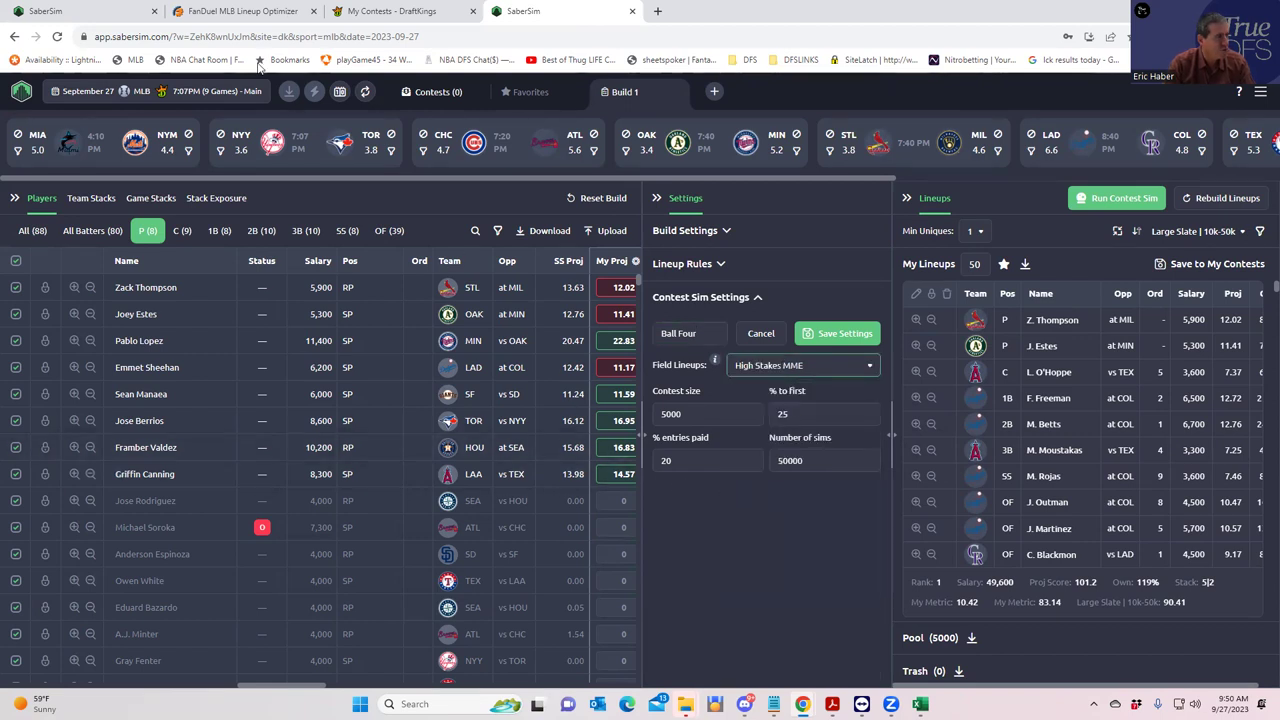
Switch to DraftKings, find the MLB $80K Ball Four contest among the entries, and examine its size and prize payouts
click(392, 11)
scroll(578, 422, down, 10)
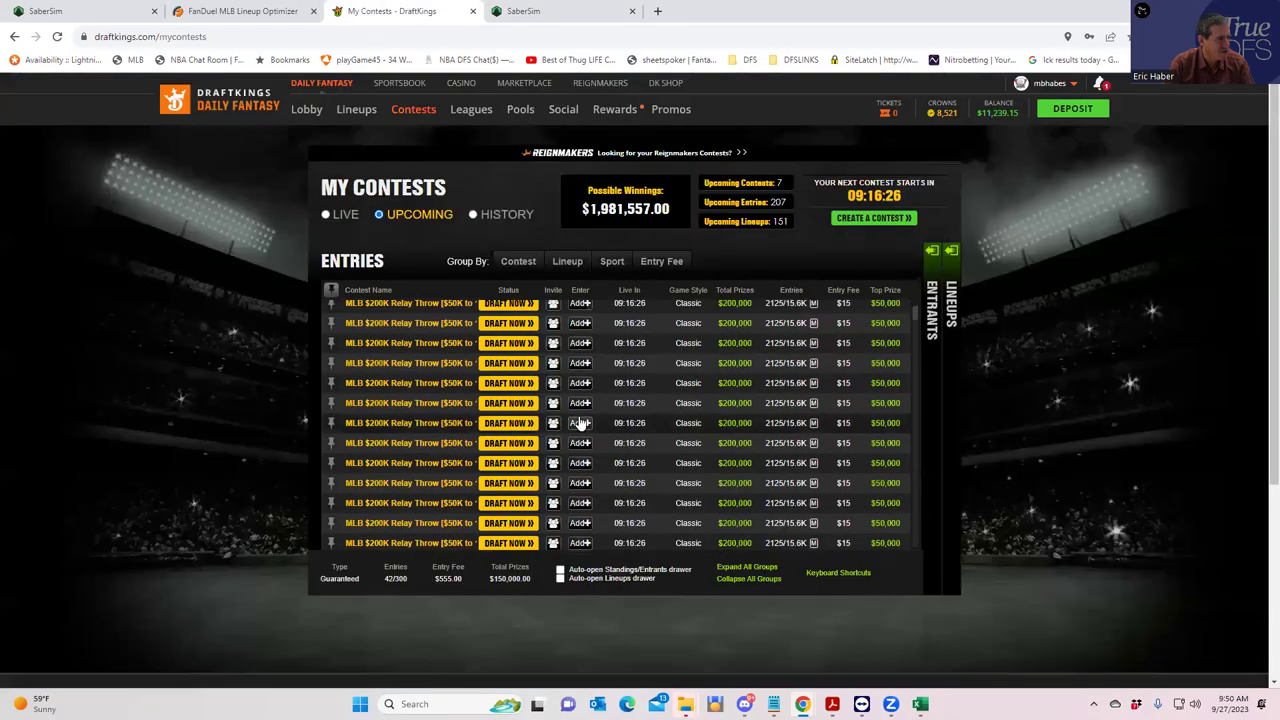
scroll(578, 422, up, 5)
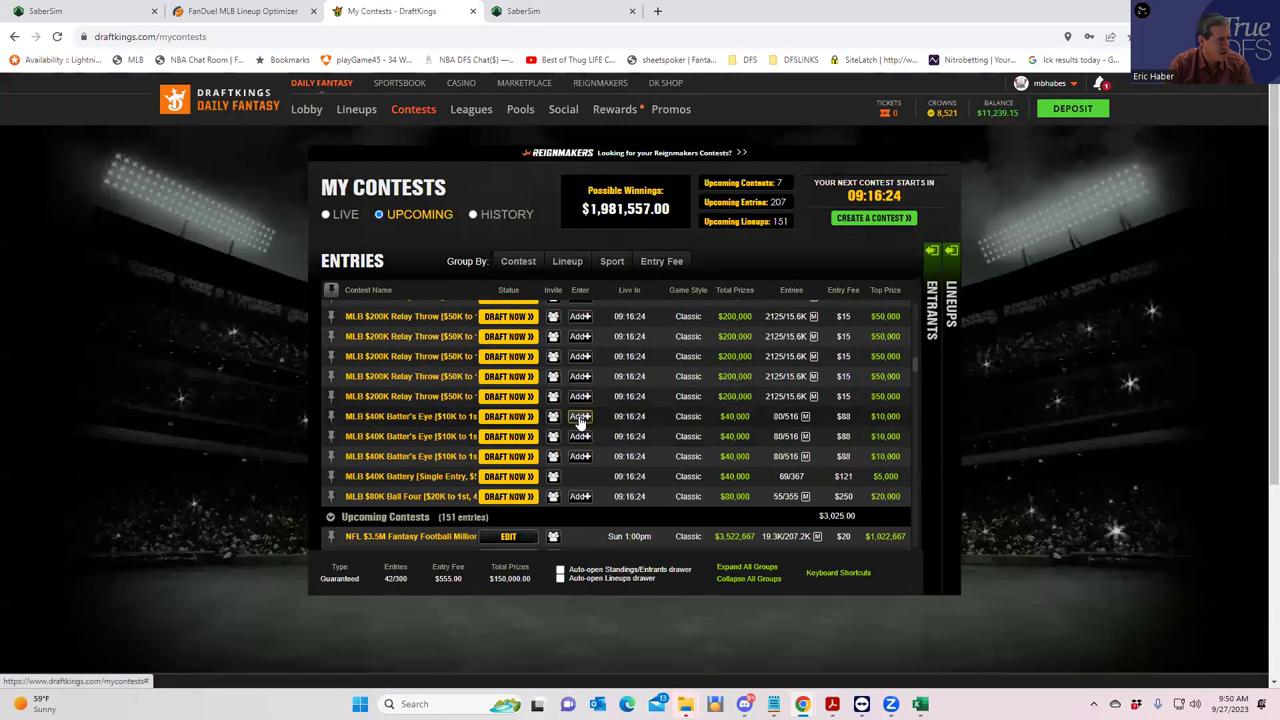
click(408, 496)
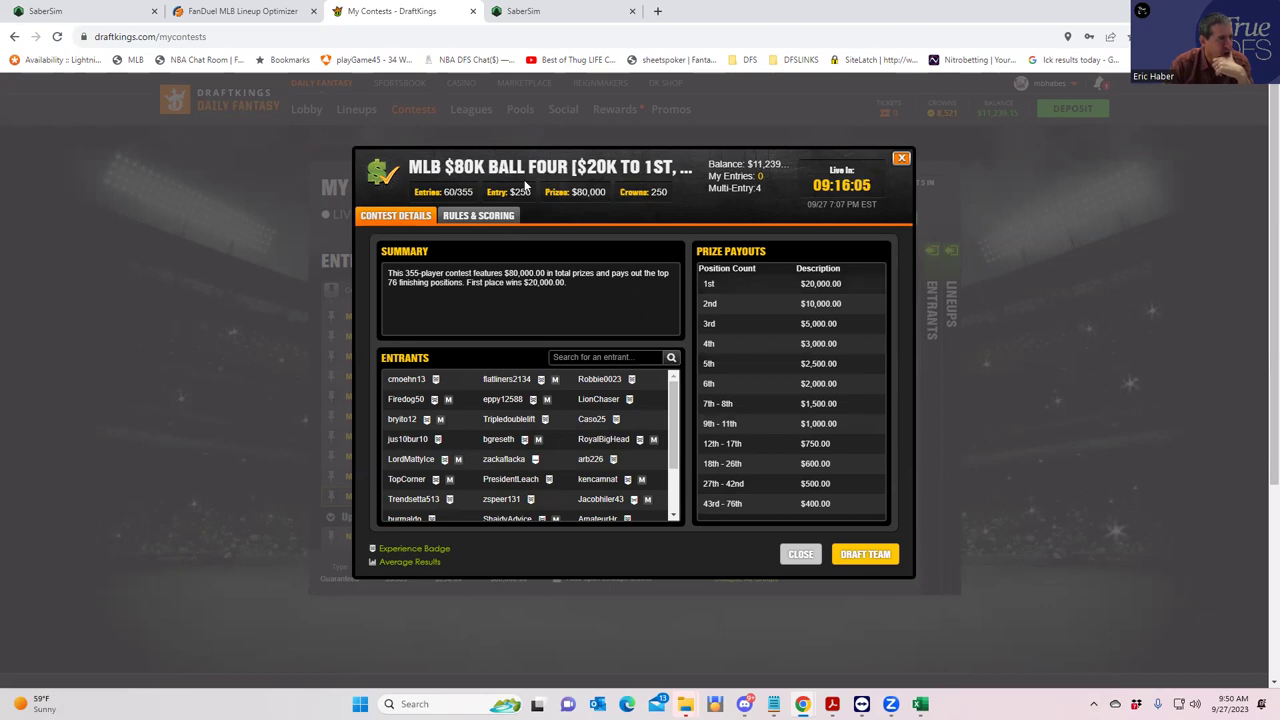
click(901, 158)
Return to SaberSim, set the Ball Four sim's contest size to 355, and save it with 25% to first
click(538, 12)
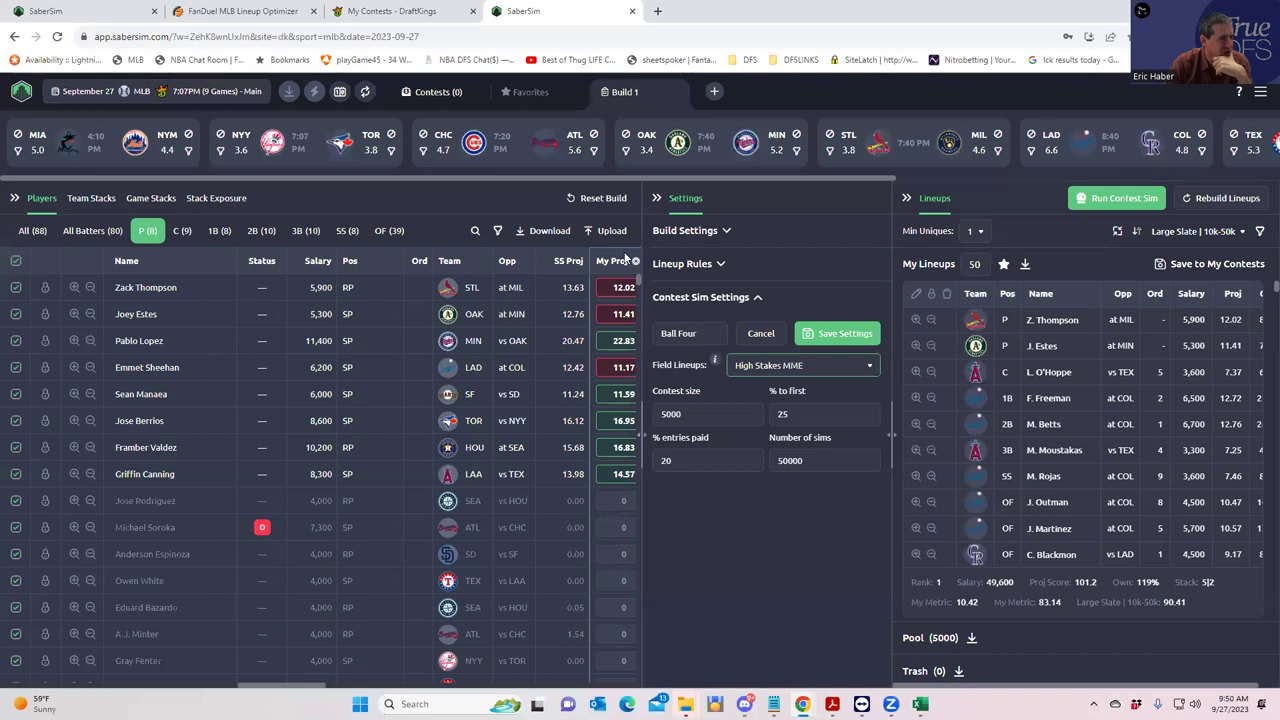
click(691, 415)
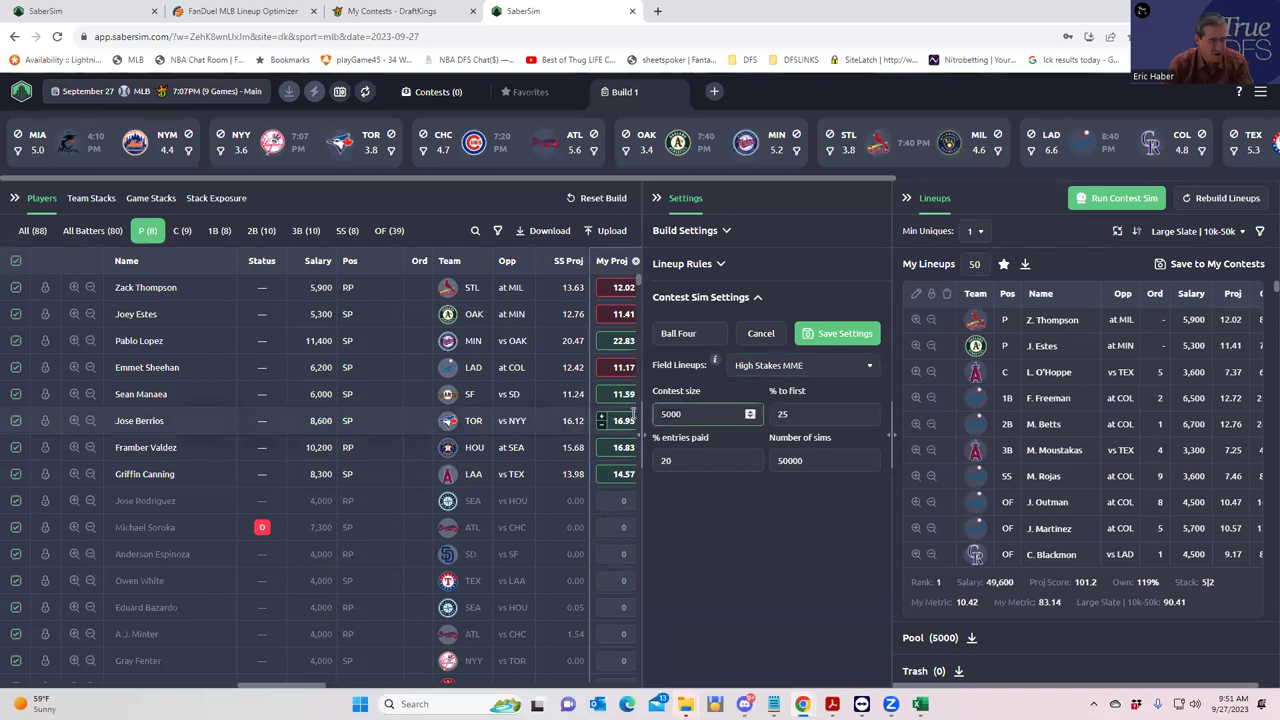
key(BackSpace)
key(BackSpace)
key(BackSpace)
key(BackSpace)
text(355)
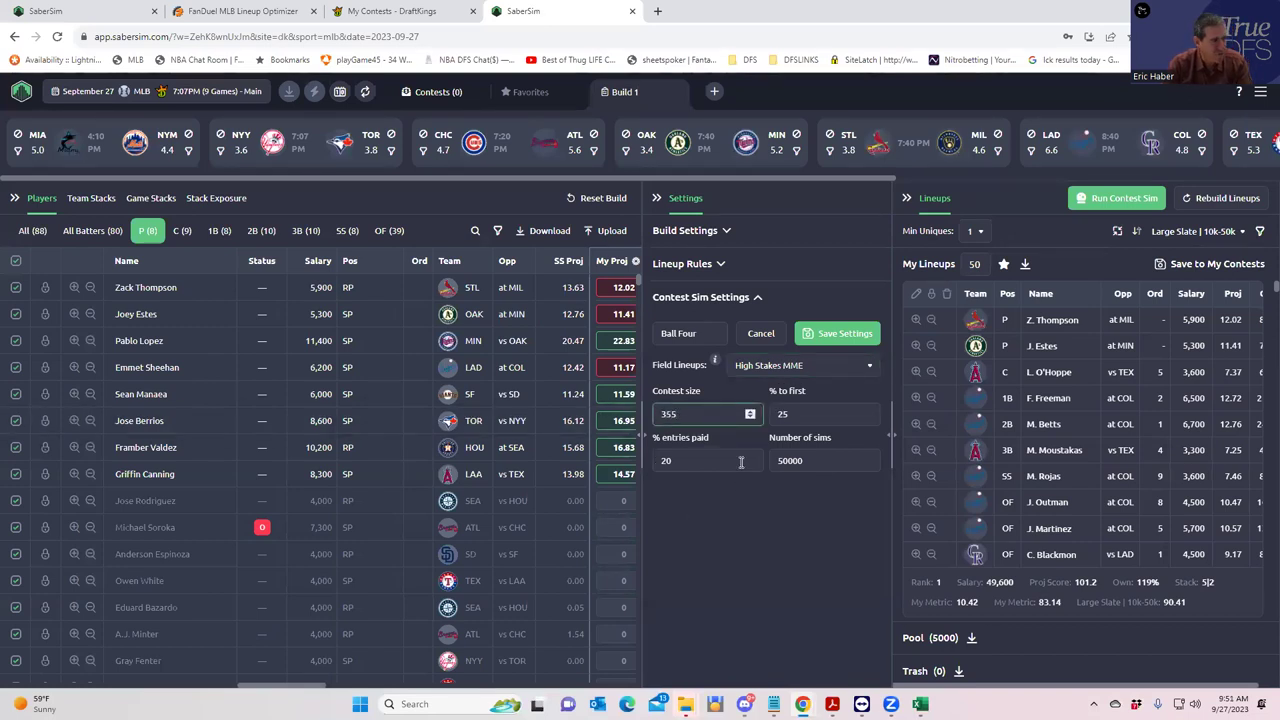
click(729, 516)
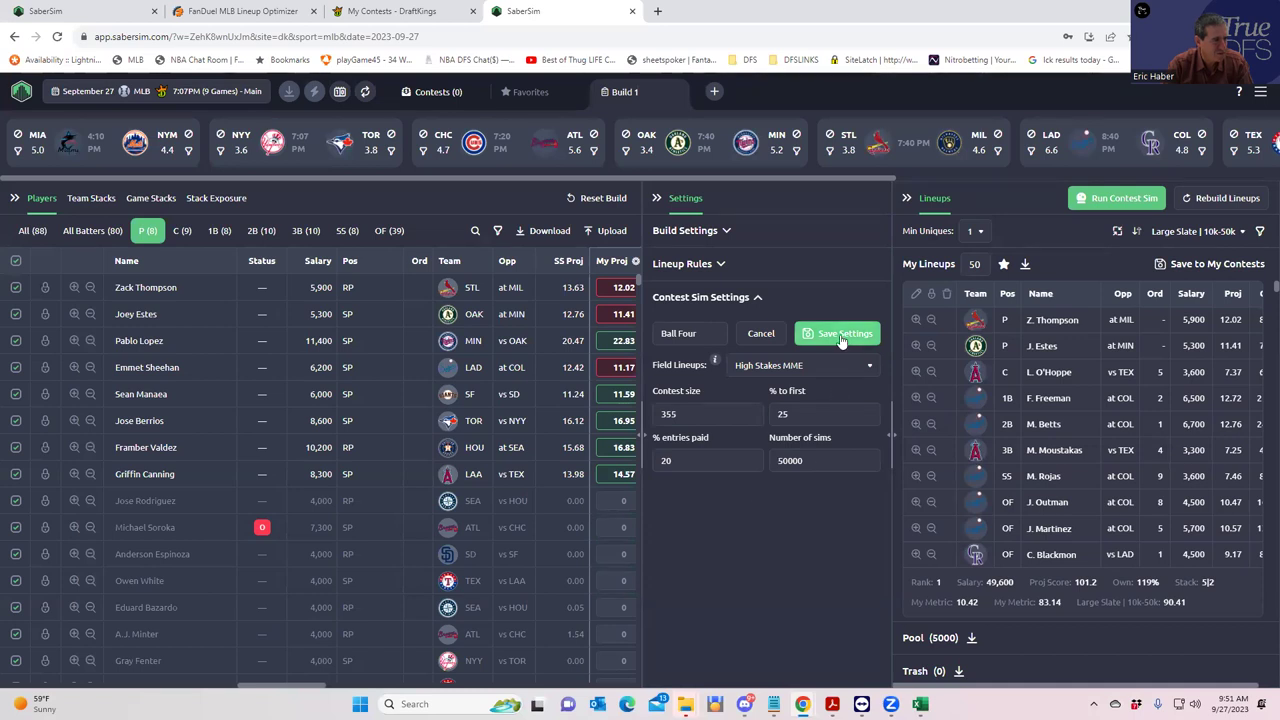
click(761, 333)
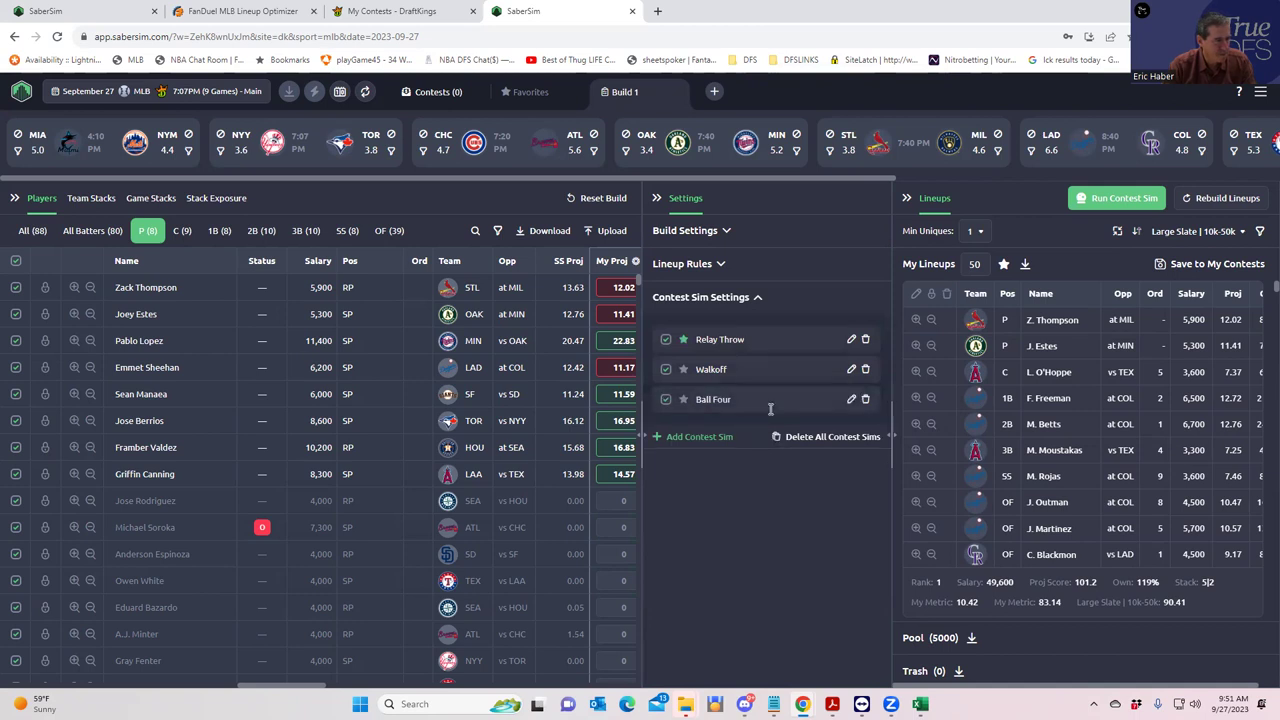
Add a contest sim named Battery with Flagship SE as its field lineups
click(658, 437)
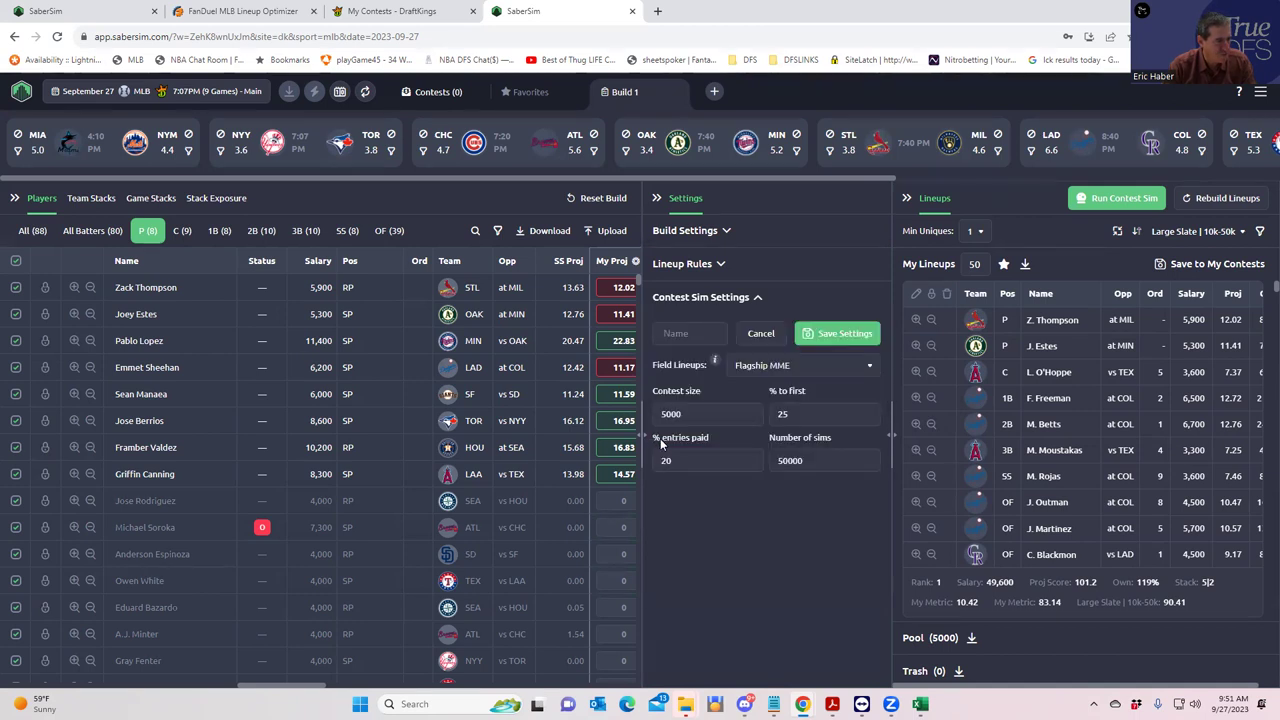
text(Battery)
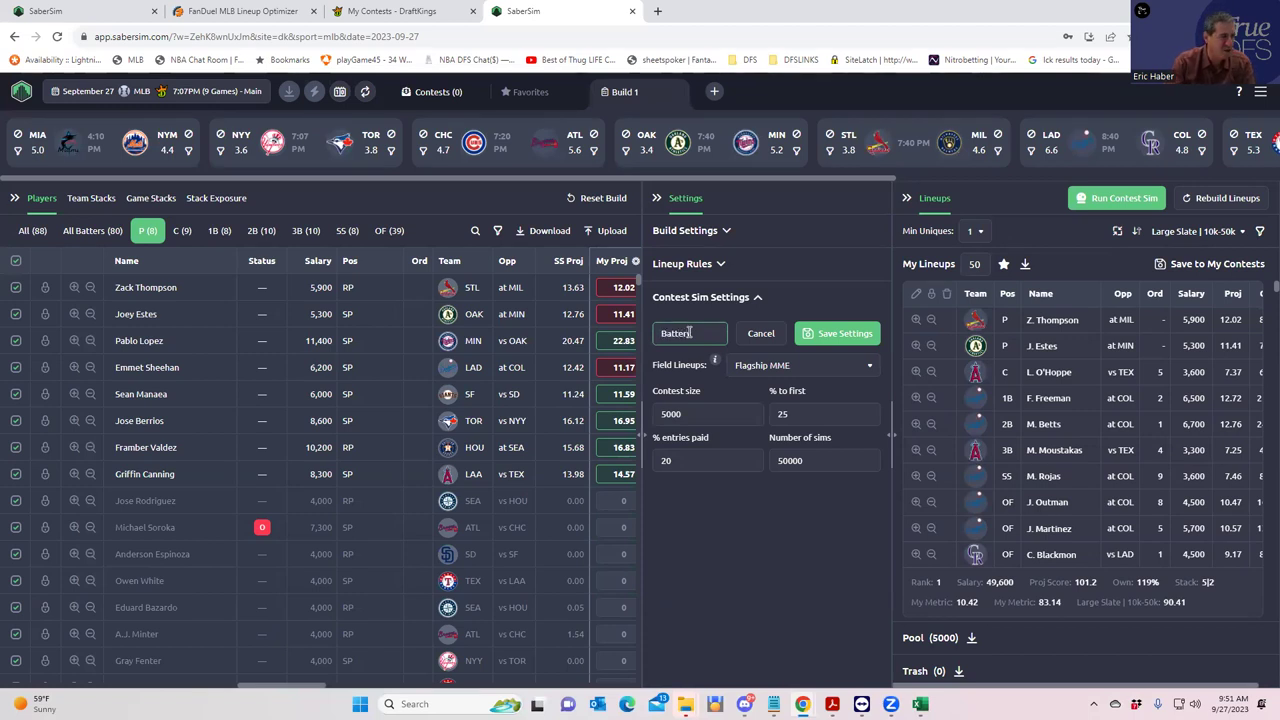
click(782, 367)
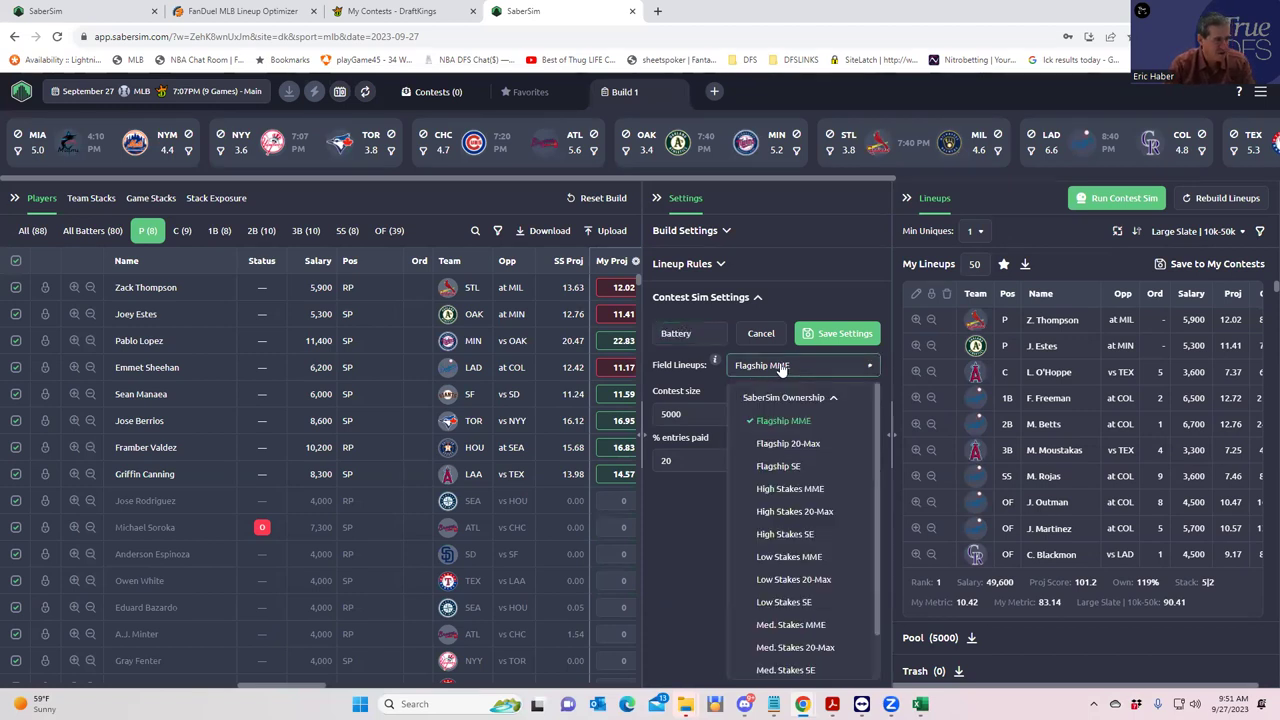
click(786, 467)
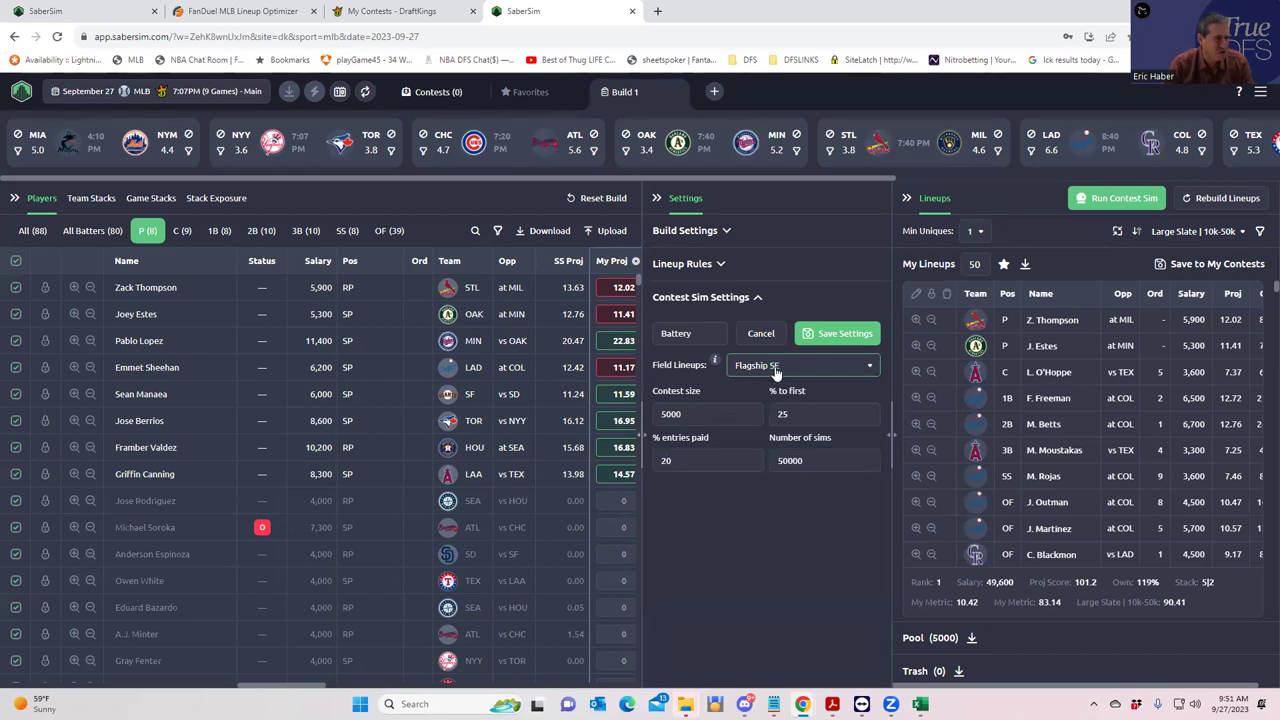
Switch to DraftKings and examine the size and prize payouts of the MLB $40K Battery single-entry contest
click(379, 14)
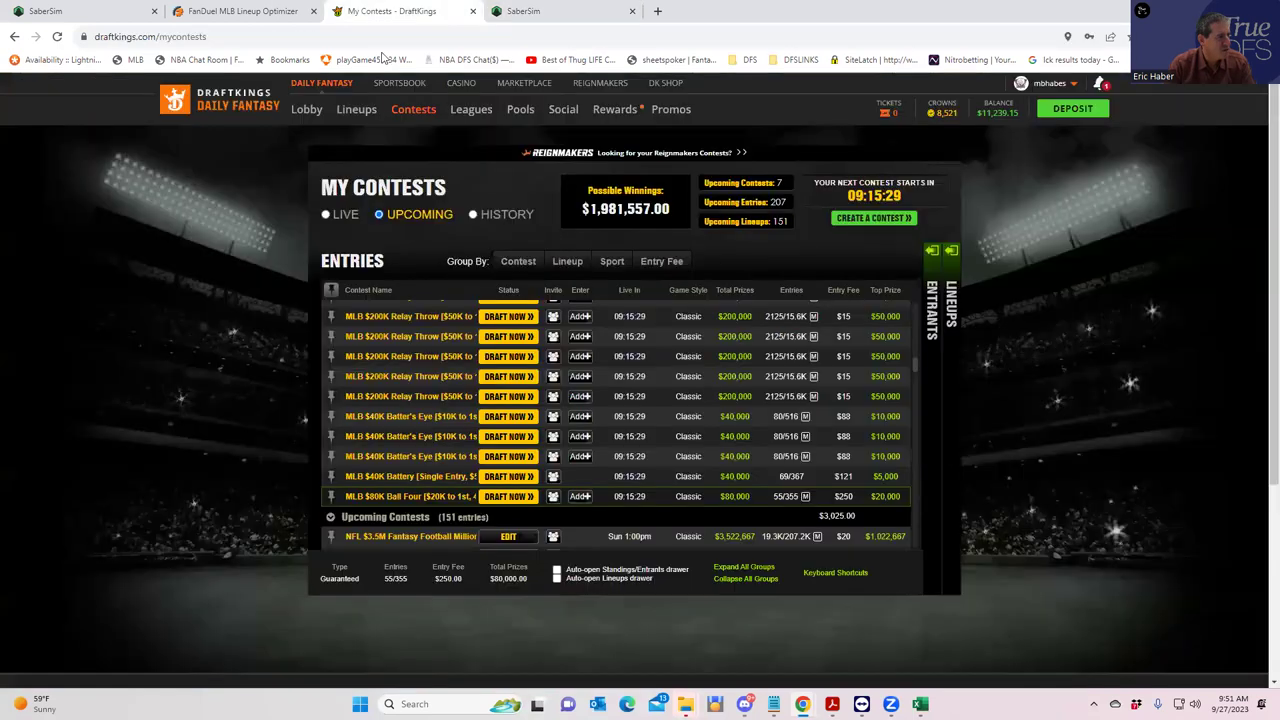
click(420, 480)
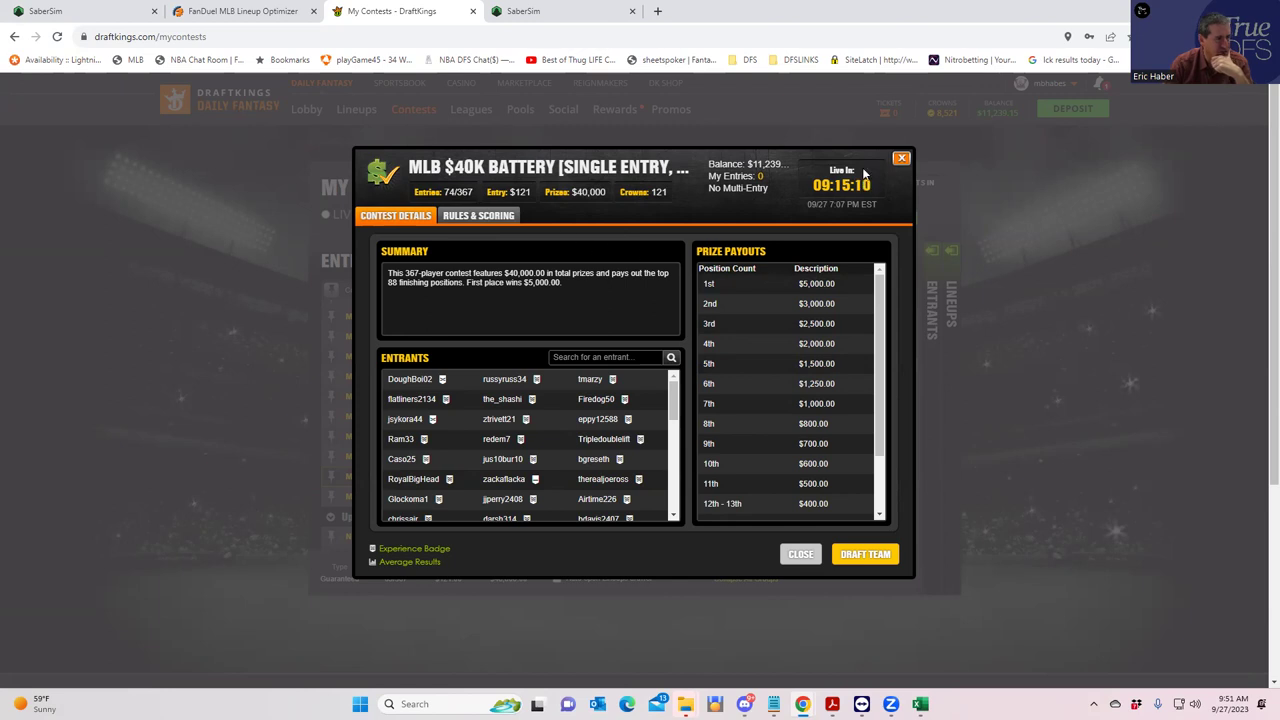
click(901, 161)
Return to SaberSim, set the Battery sim to a contest size of 367 and 12.5% to first, and save it
click(523, 11)
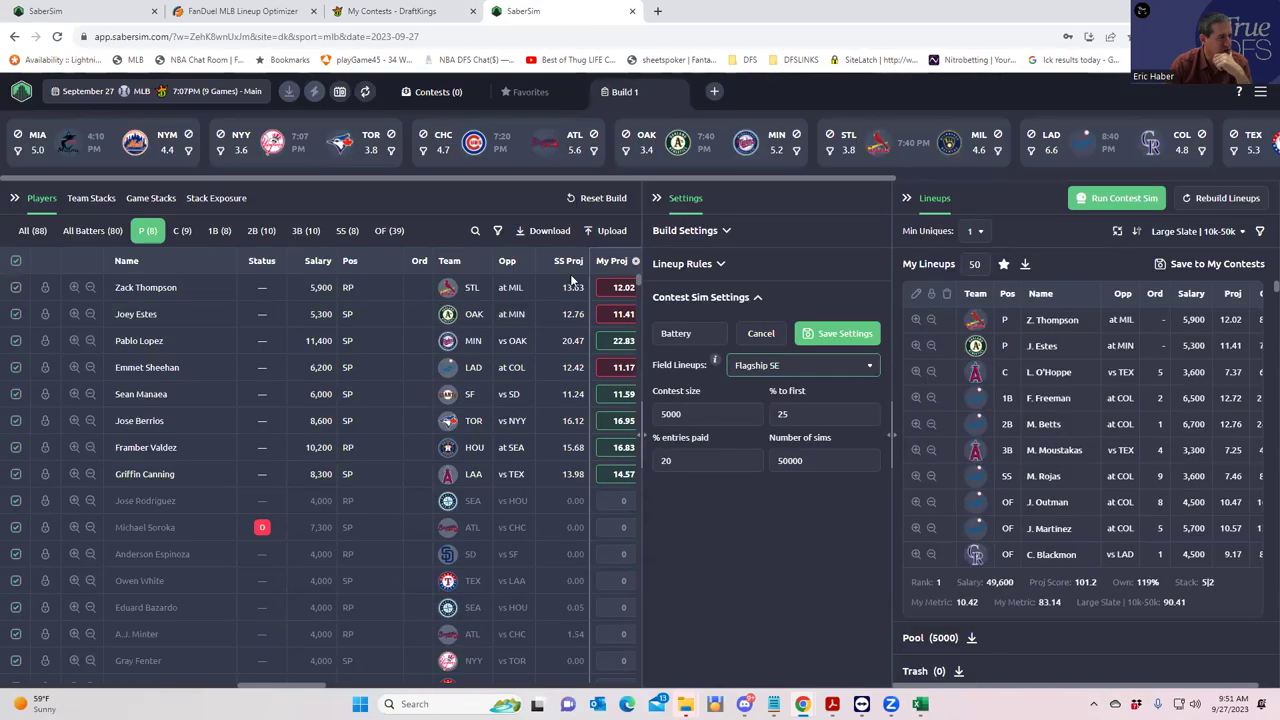
click(707, 414)
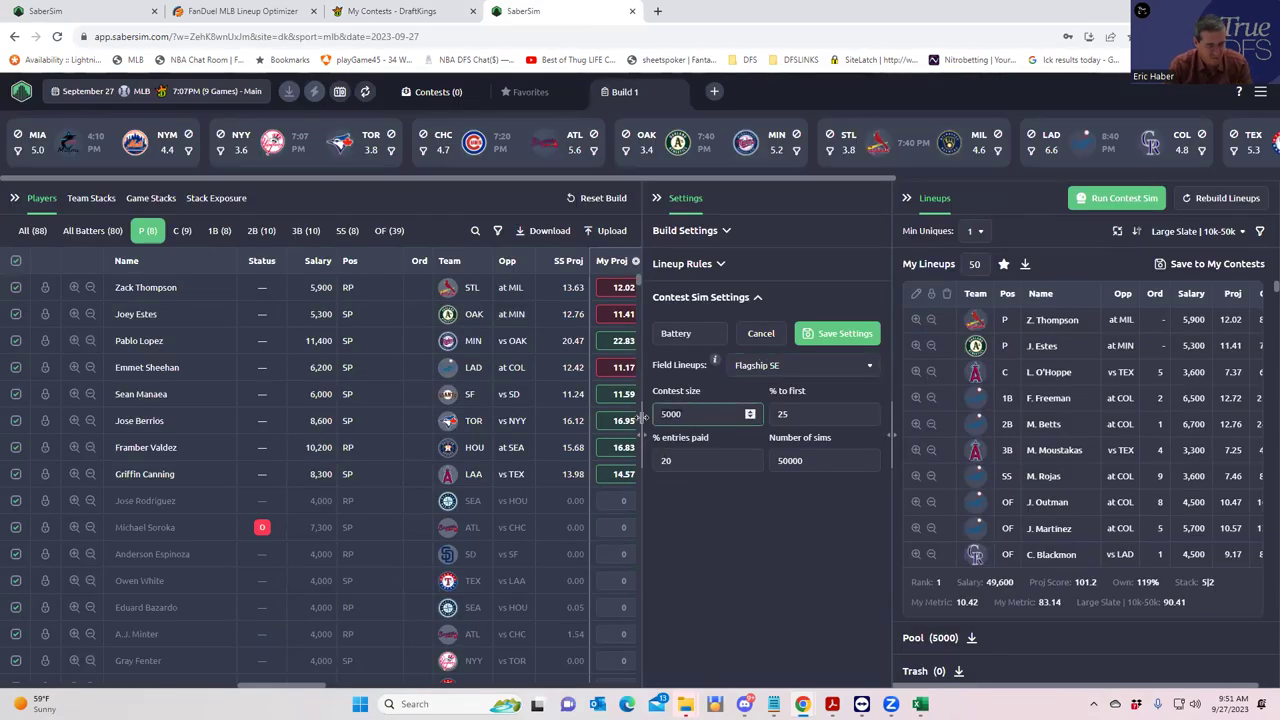
key(ctrl+a)
text(367)
key(Tab)
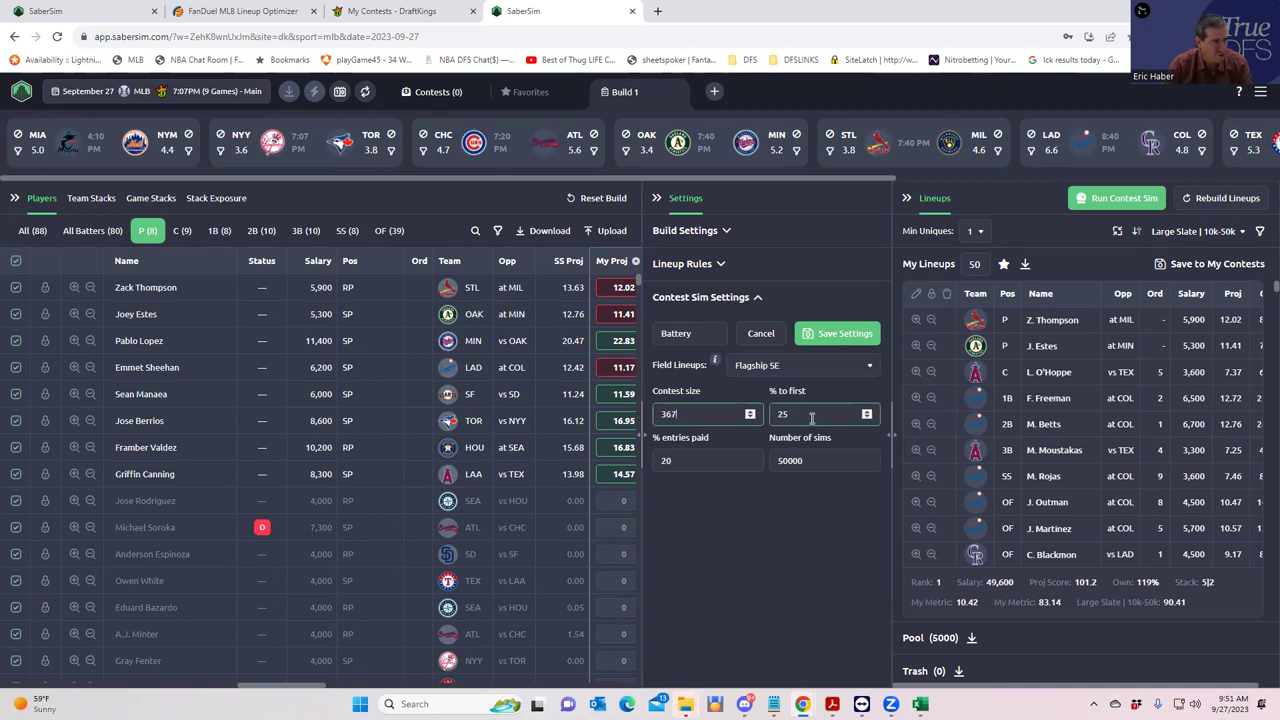
text(12.)
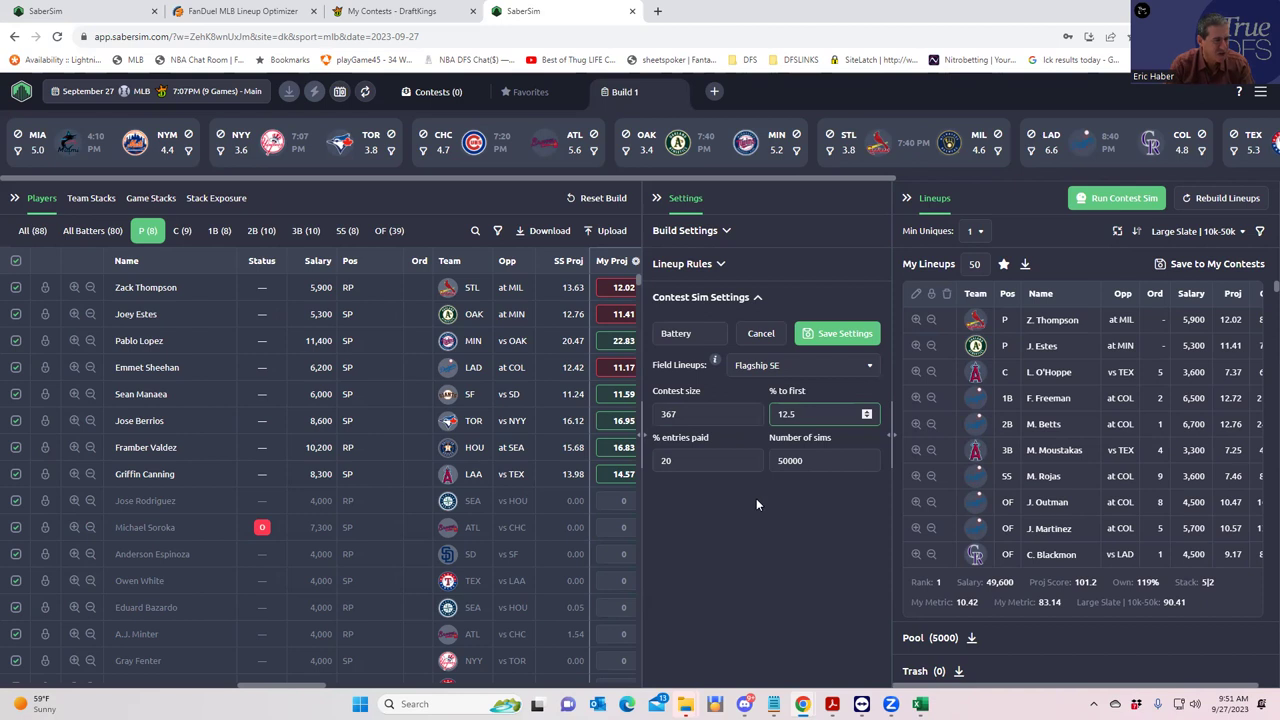
click(756, 502)
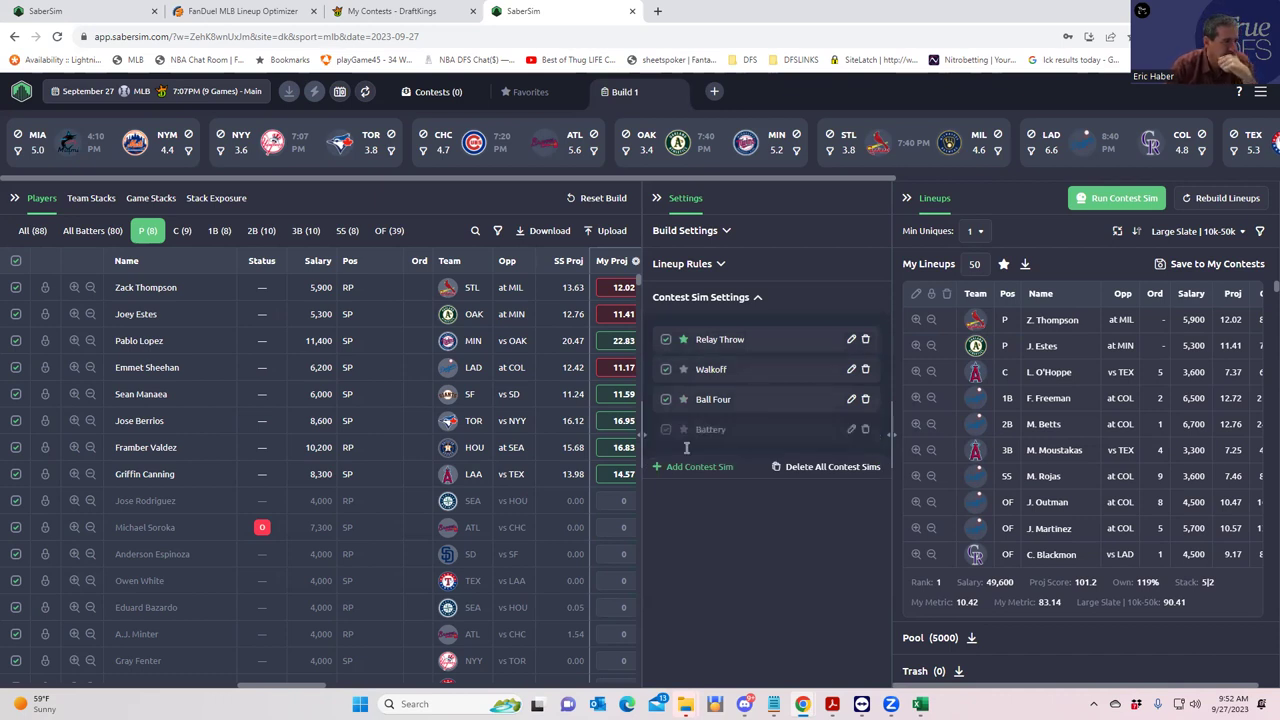
Add a contest sim named Batter's Eye with Med. Stakes MME as its field lineups
click(653, 463)
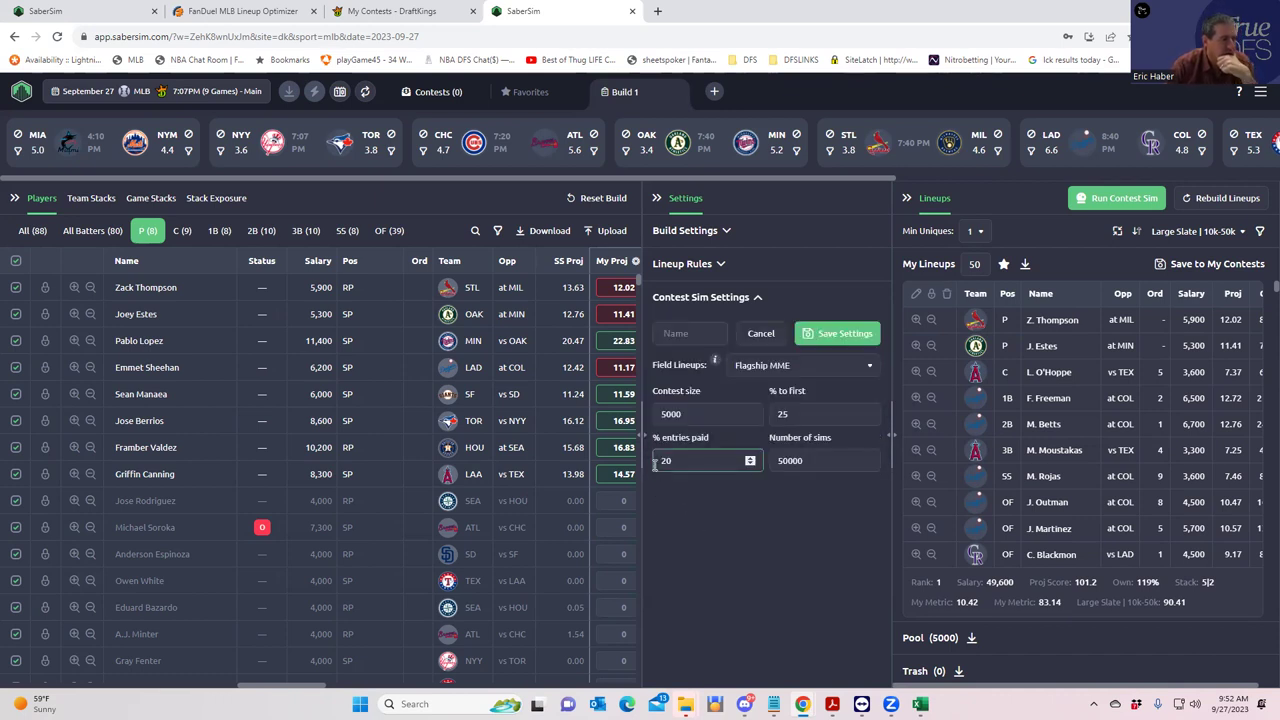
click(679, 333)
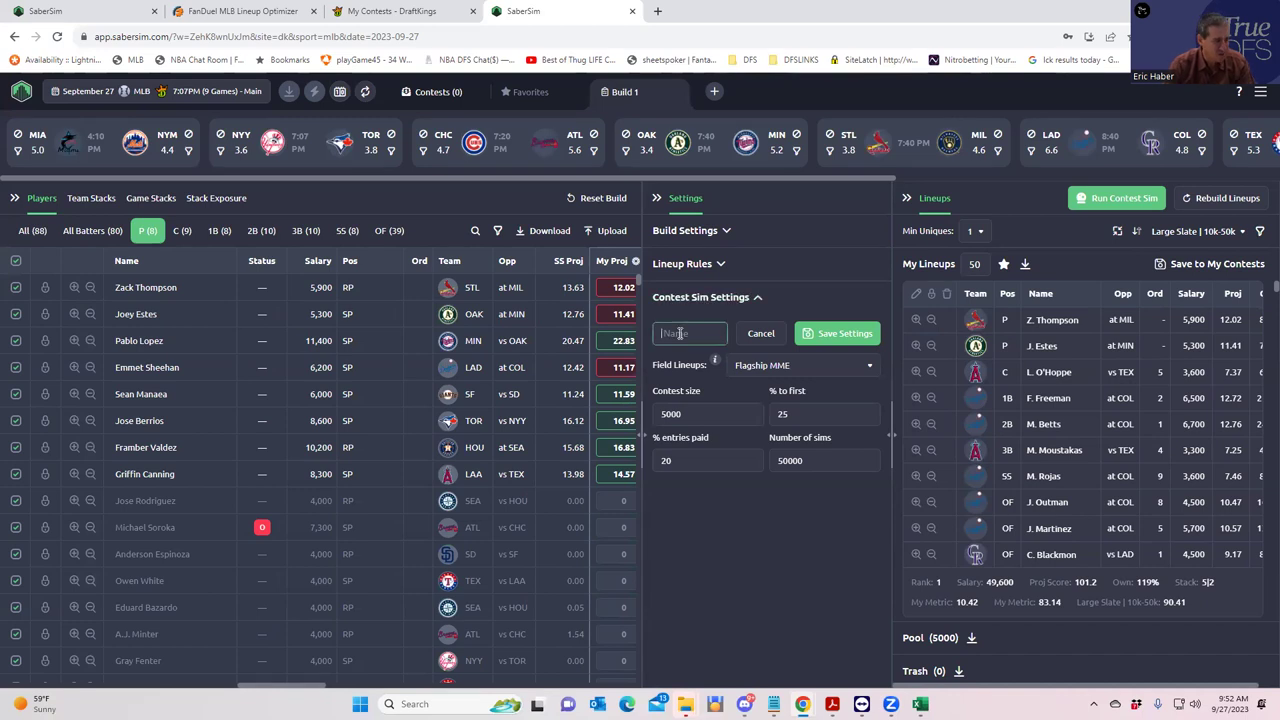
text(Bat)
text(tle's)
text( Eye)
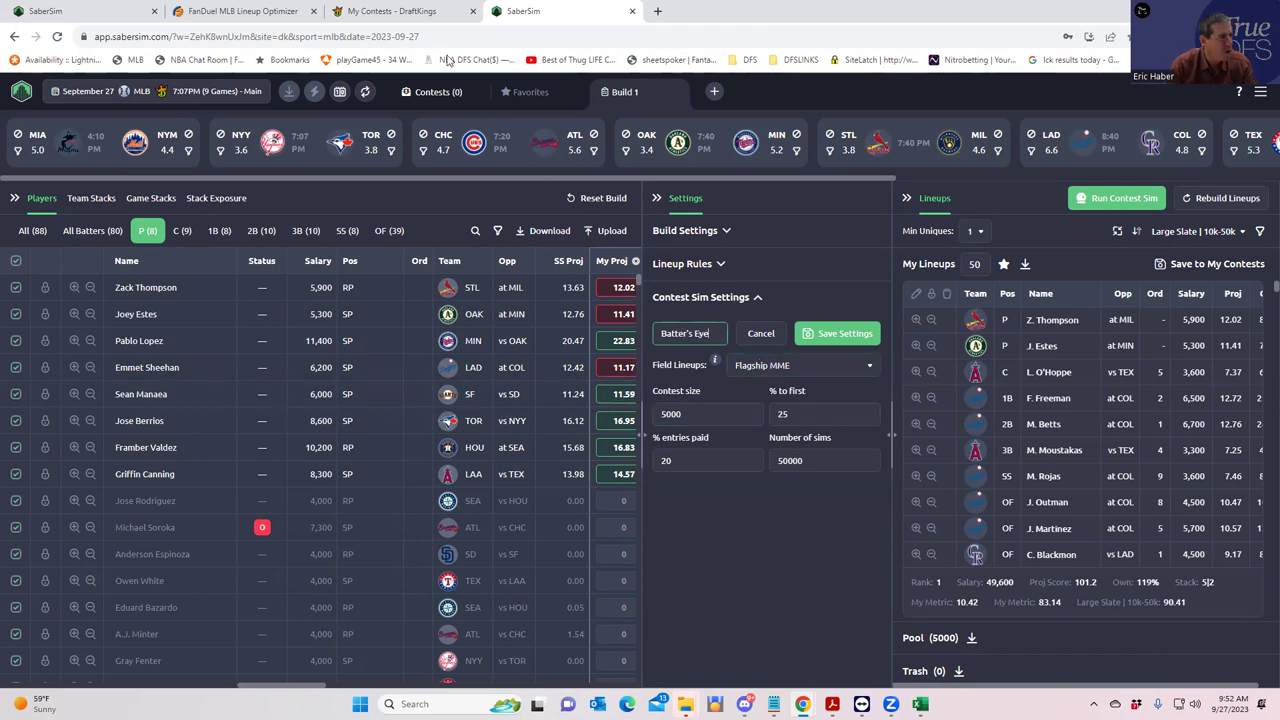
click(778, 368)
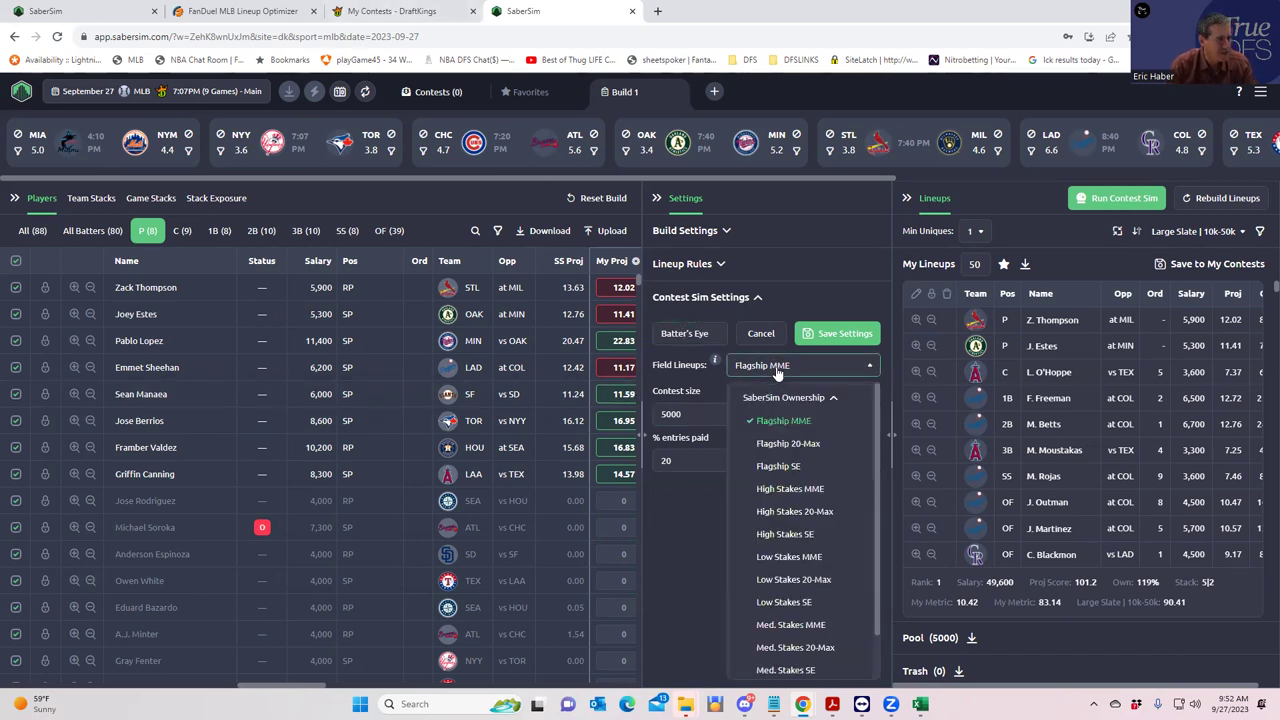
click(788, 625)
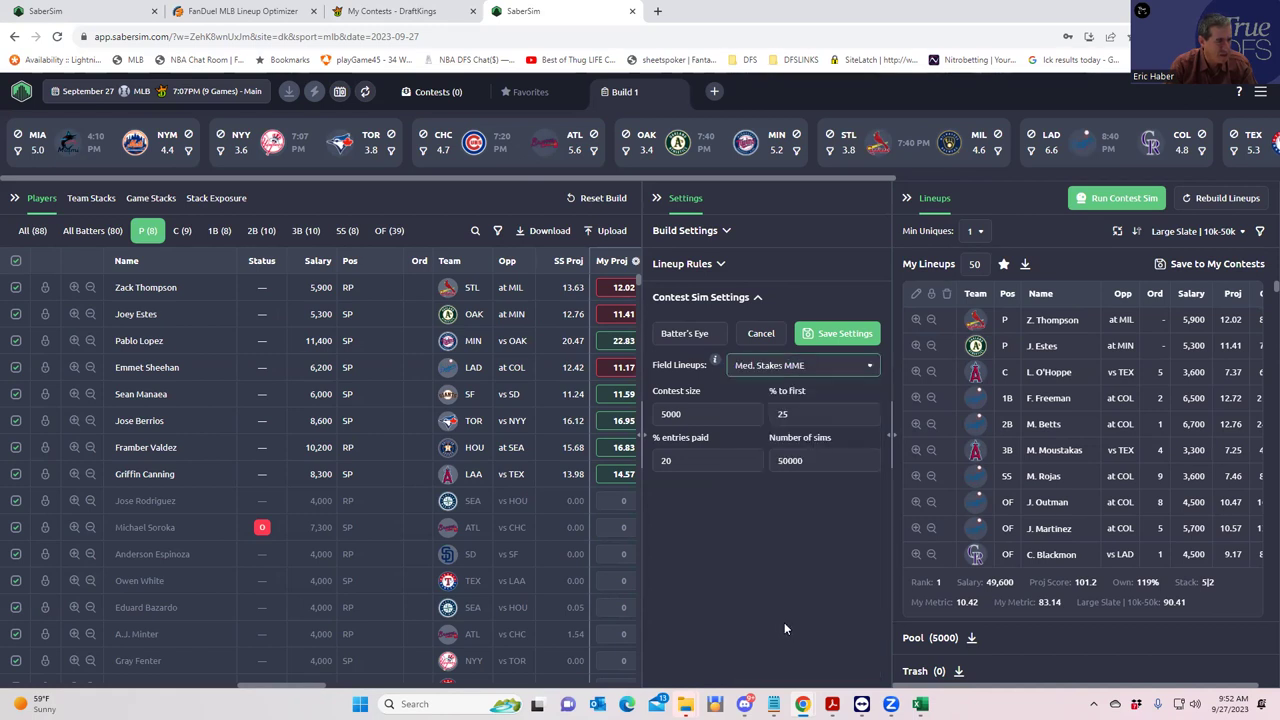
Switch to DraftKings and examine the size and prize payouts of the MLB $40K Batter's Eye contest
click(418, 14)
click(540, 462)
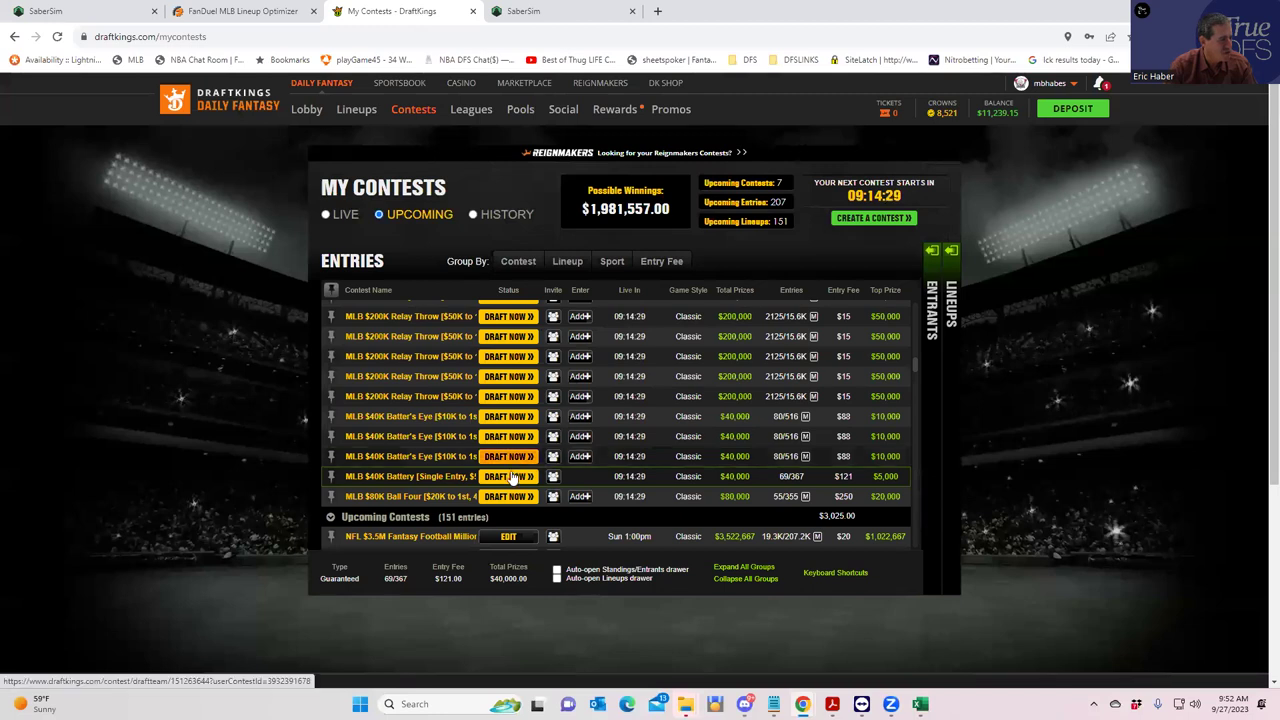
click(437, 458)
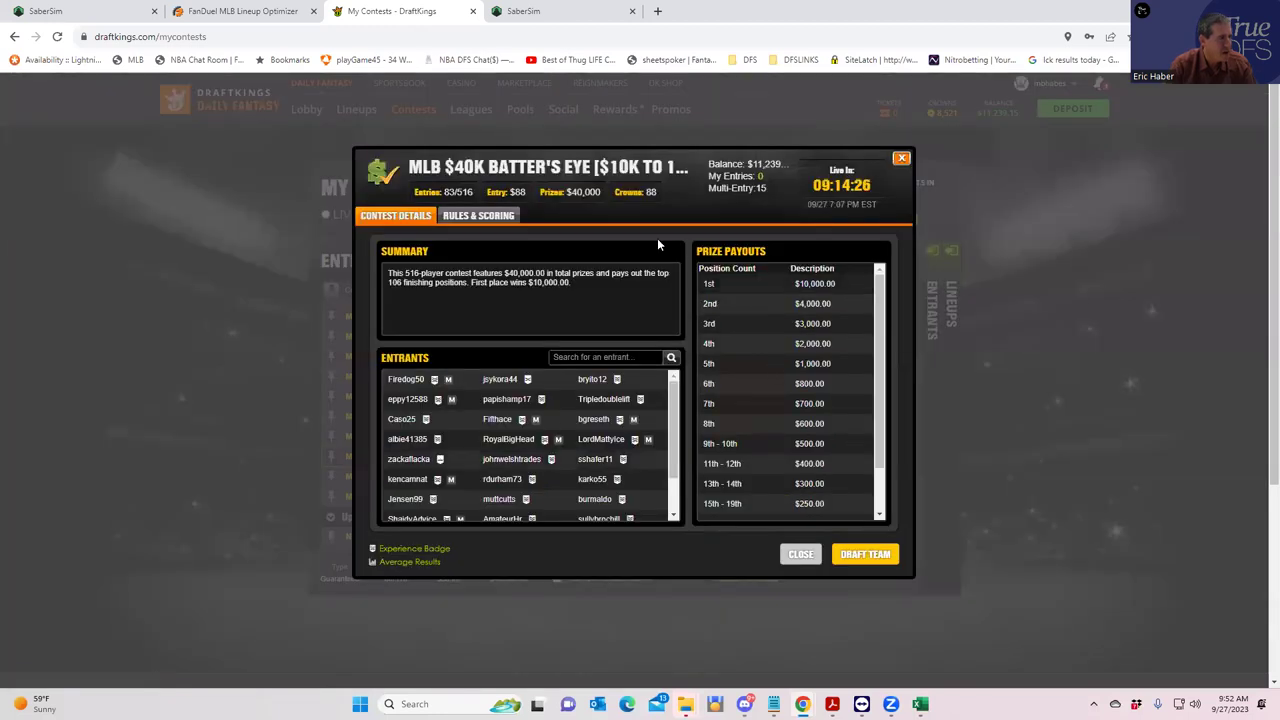
click(901, 158)
Return to SaberSim, set the Batter's Eye sim's contest size to 516, and save it with 25% to first
click(523, 11)
click(700, 413)
key(BackSpace)
key(BackSpace)
key(BackSpace)
text(16)
click(690, 458)
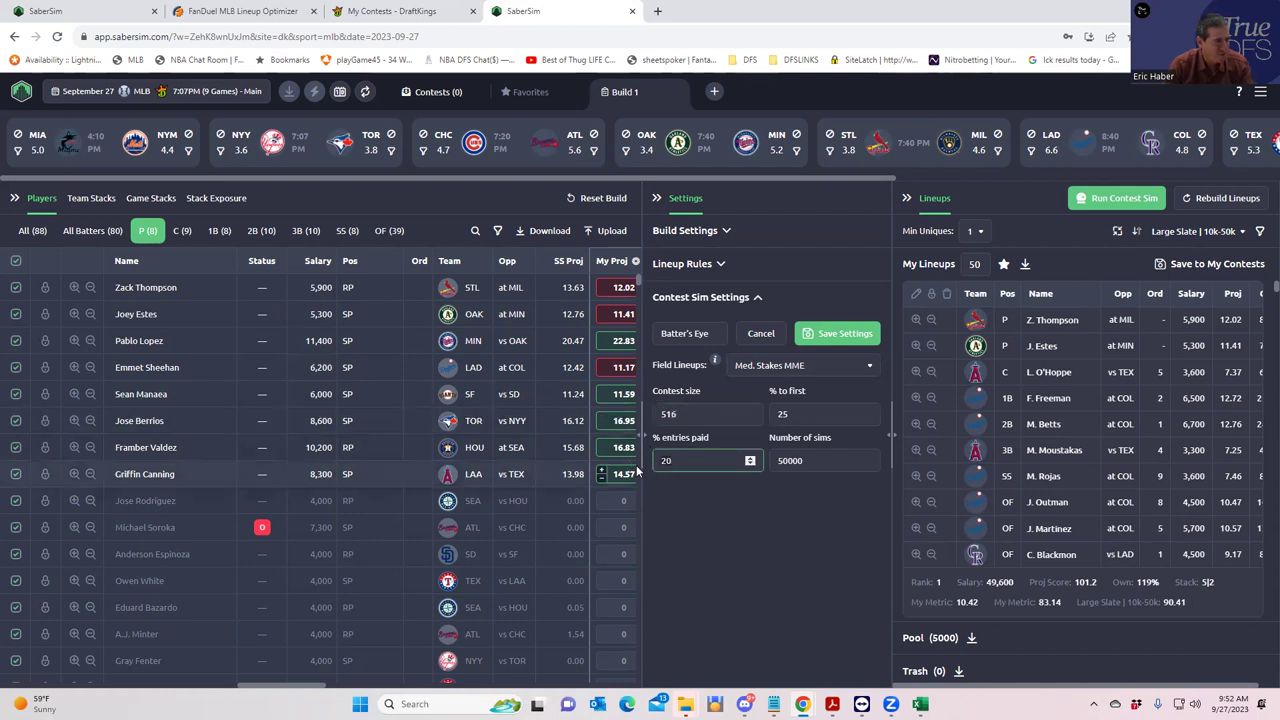
click(816, 413)
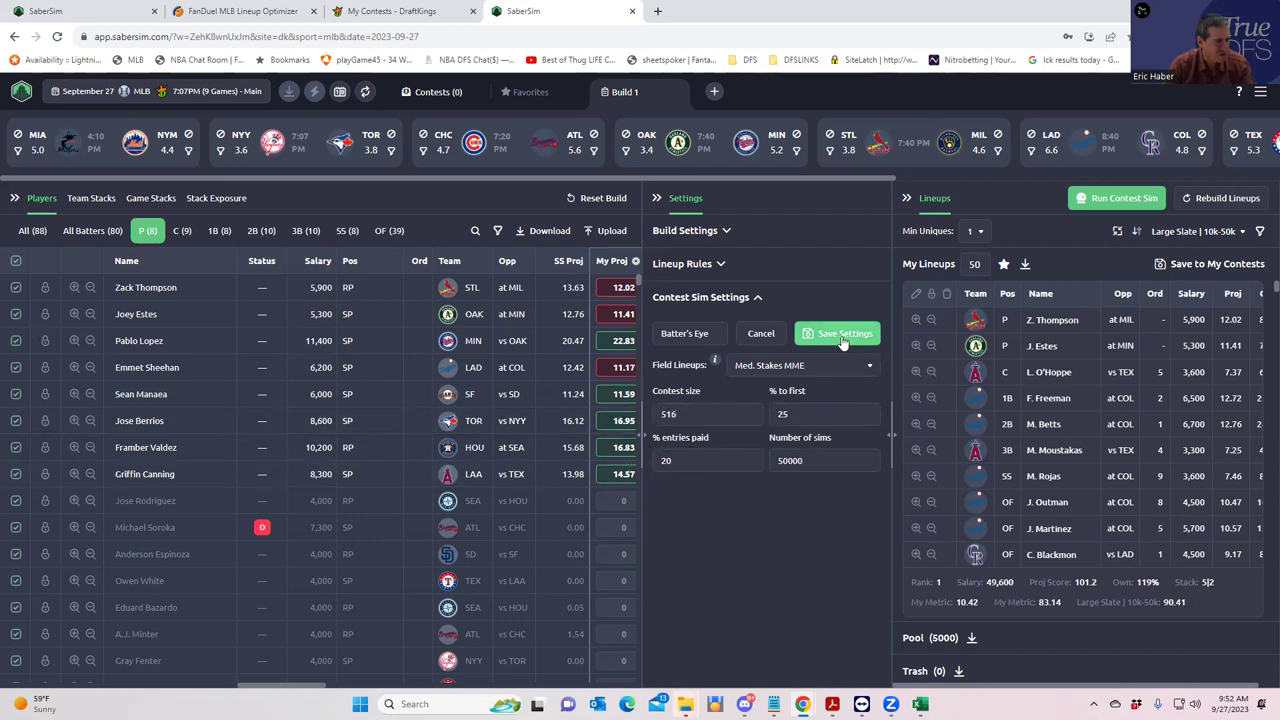
key(Return)
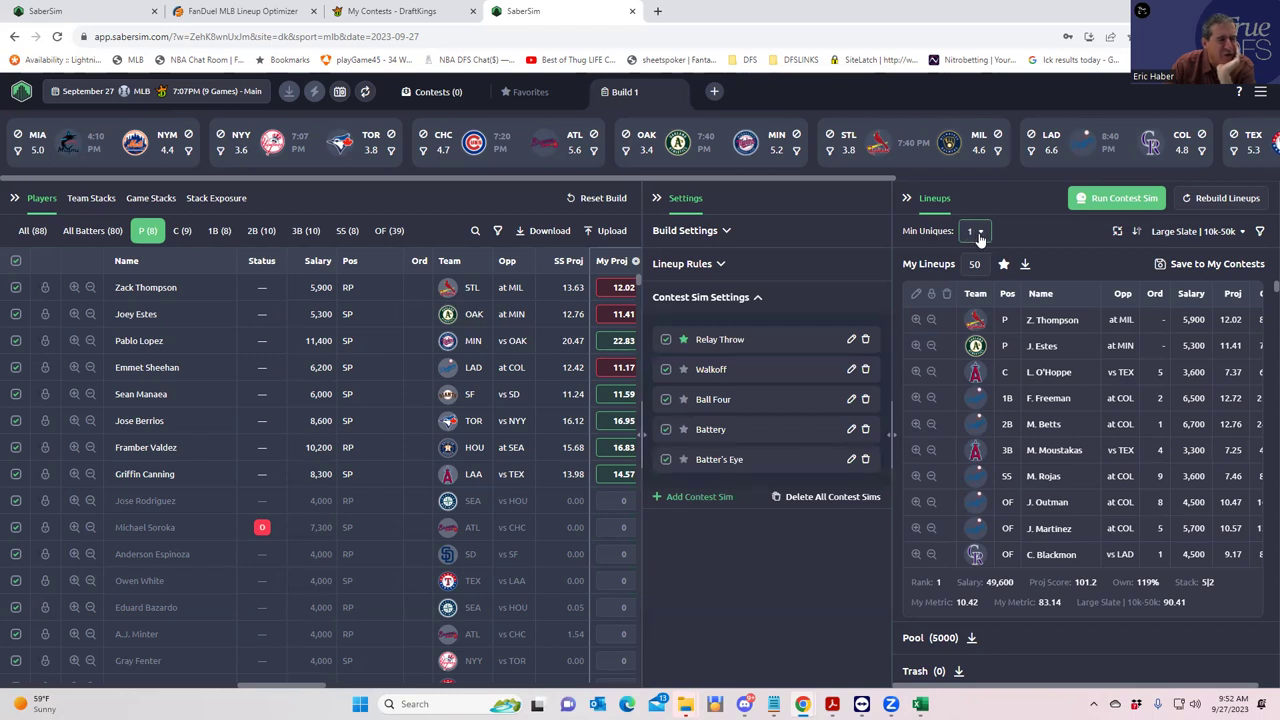
Run the contest sims on the lineups and rank the lineups by Relay Throw ROI
click(1088, 205)
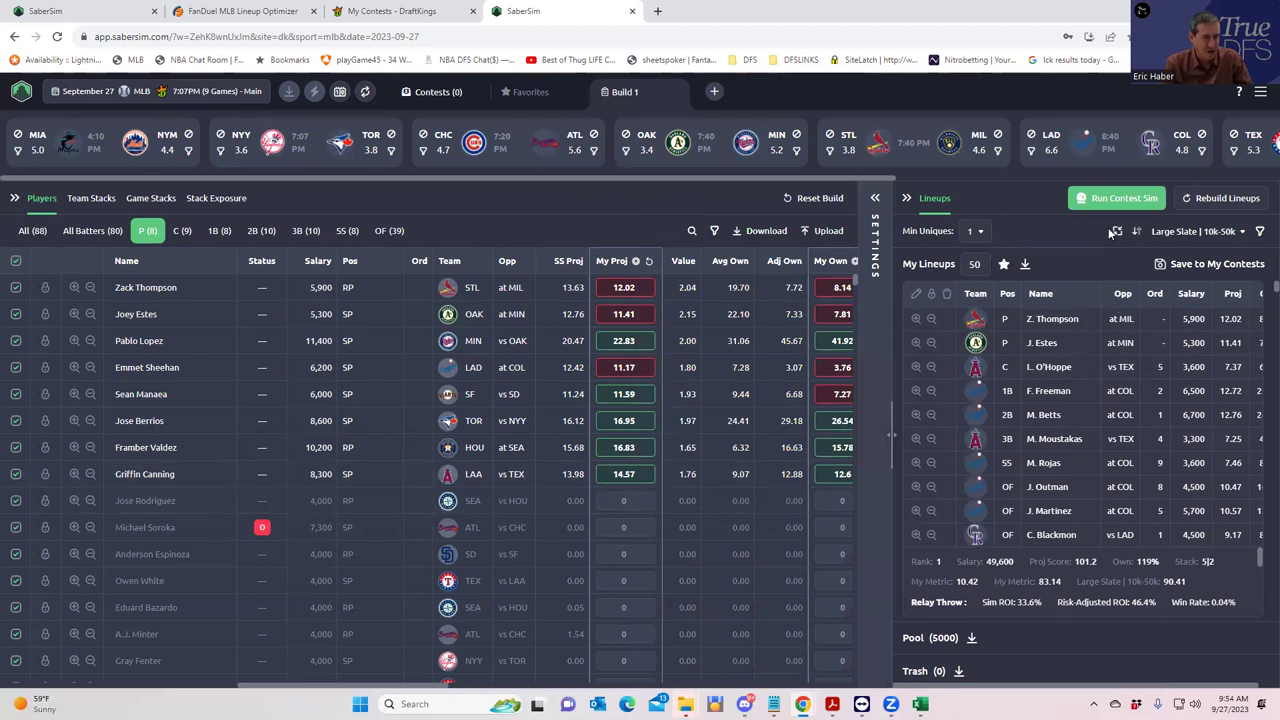
click(876, 200)
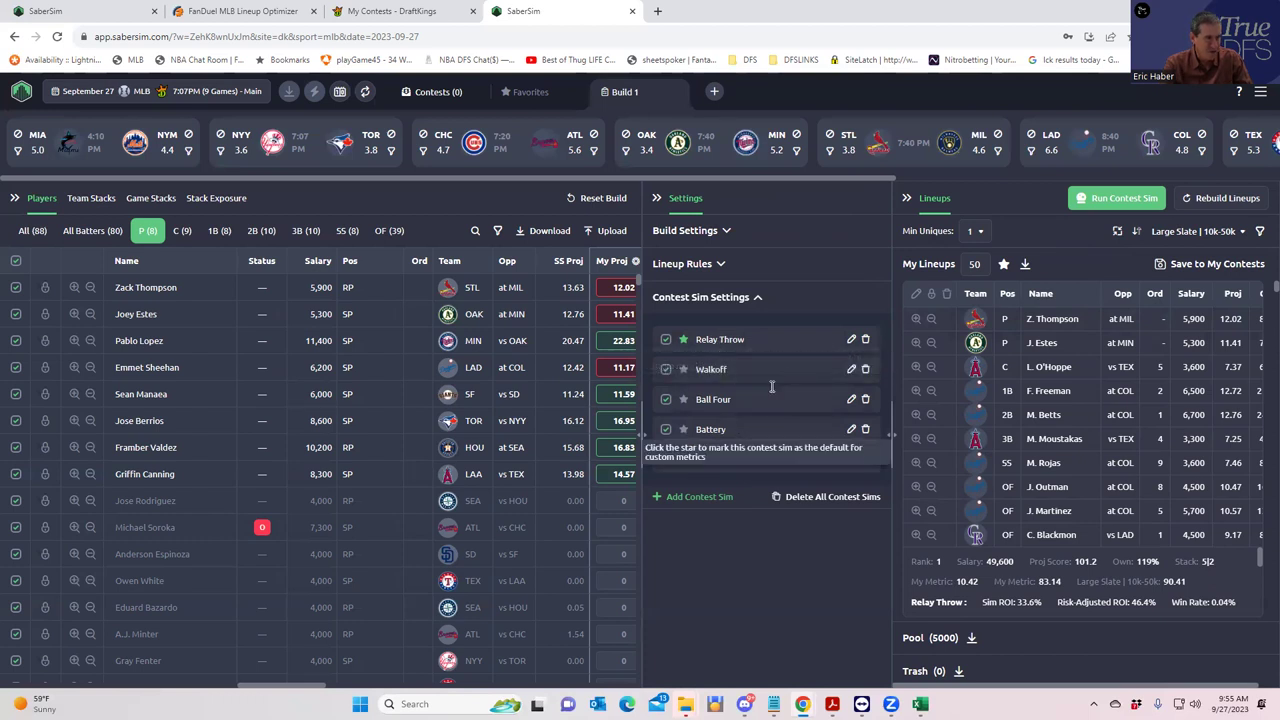
click(1219, 232)
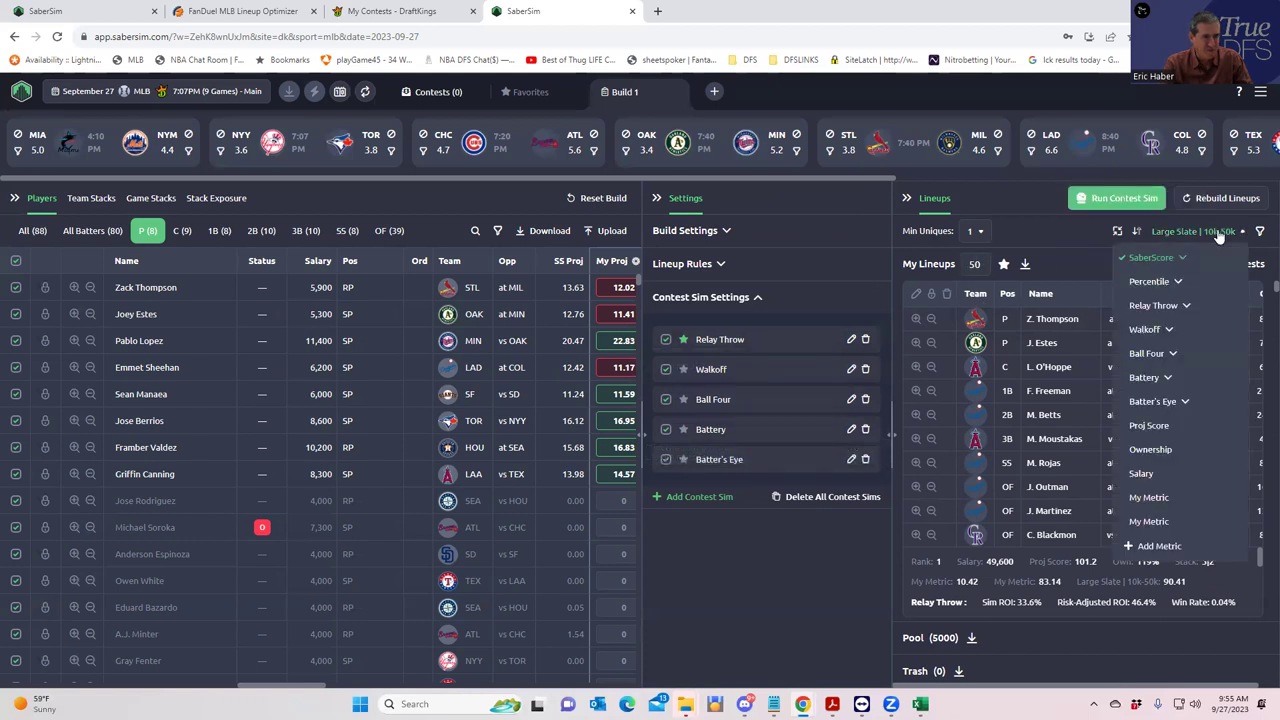
click(1184, 307)
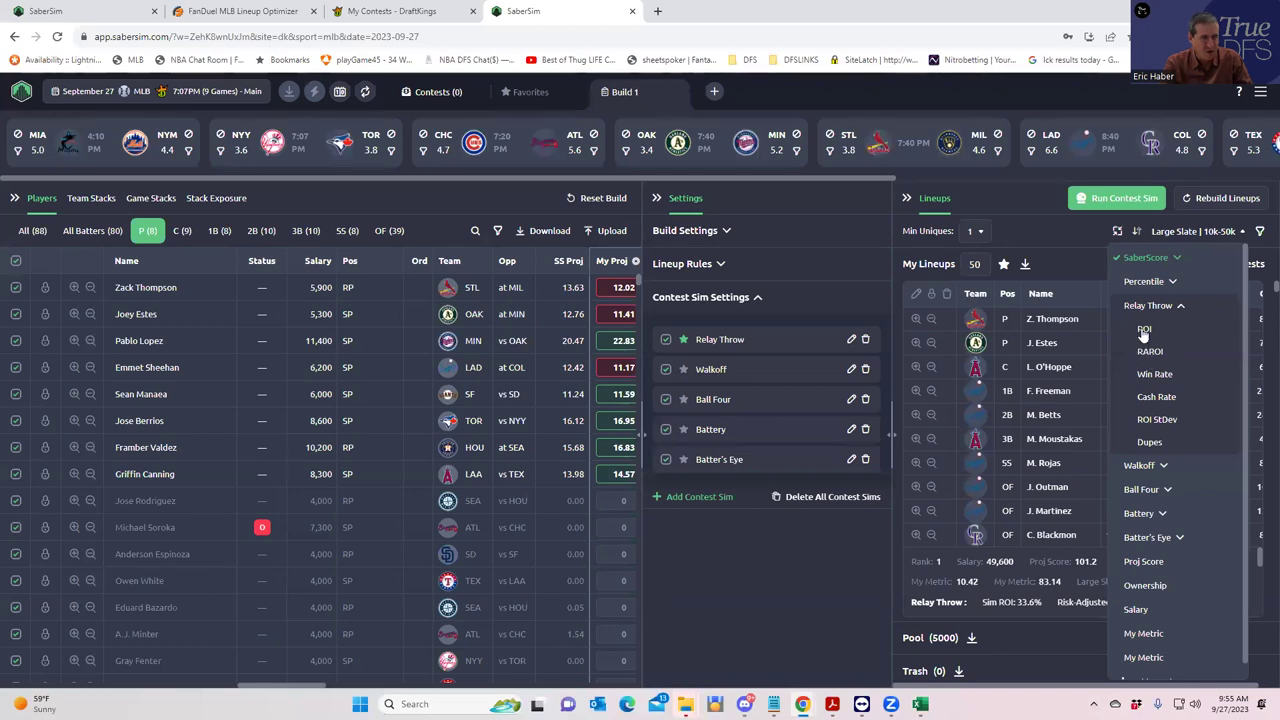
click(1143, 331)
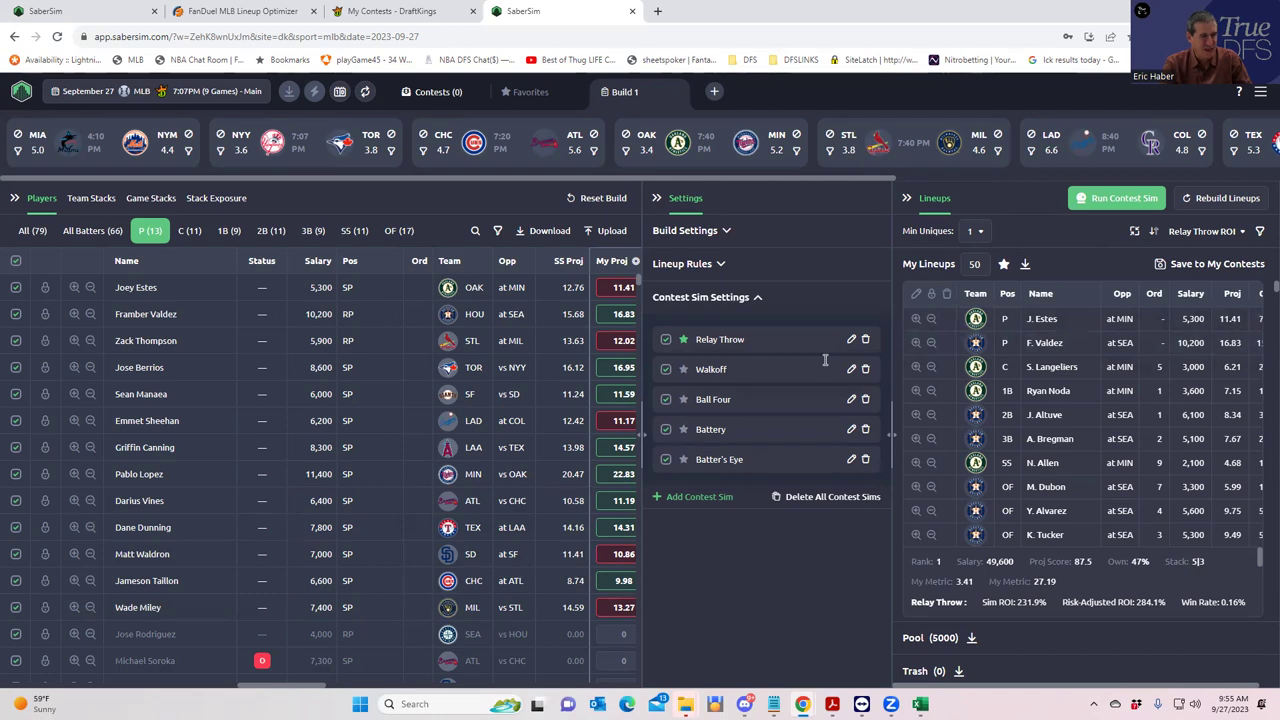
Set the lineups' minimum uniques to 2 and review the exposures by stack type and by team stack
click(980, 234)
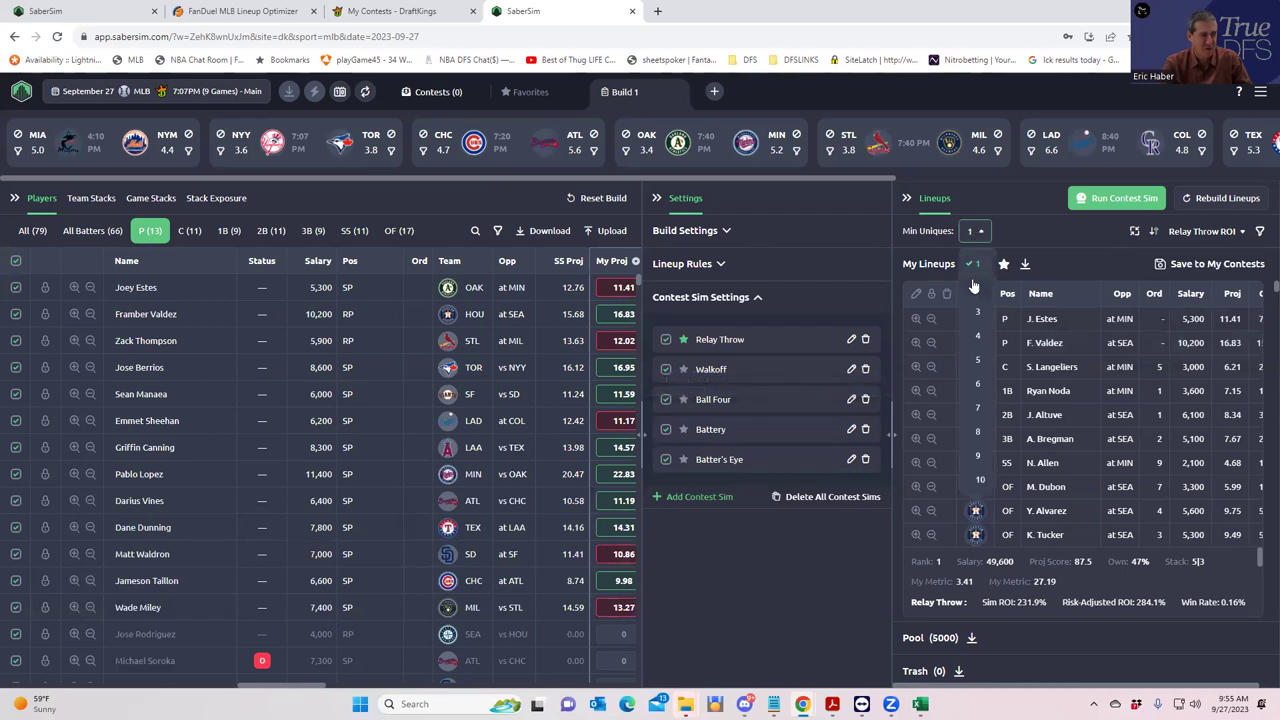
click(972, 284)
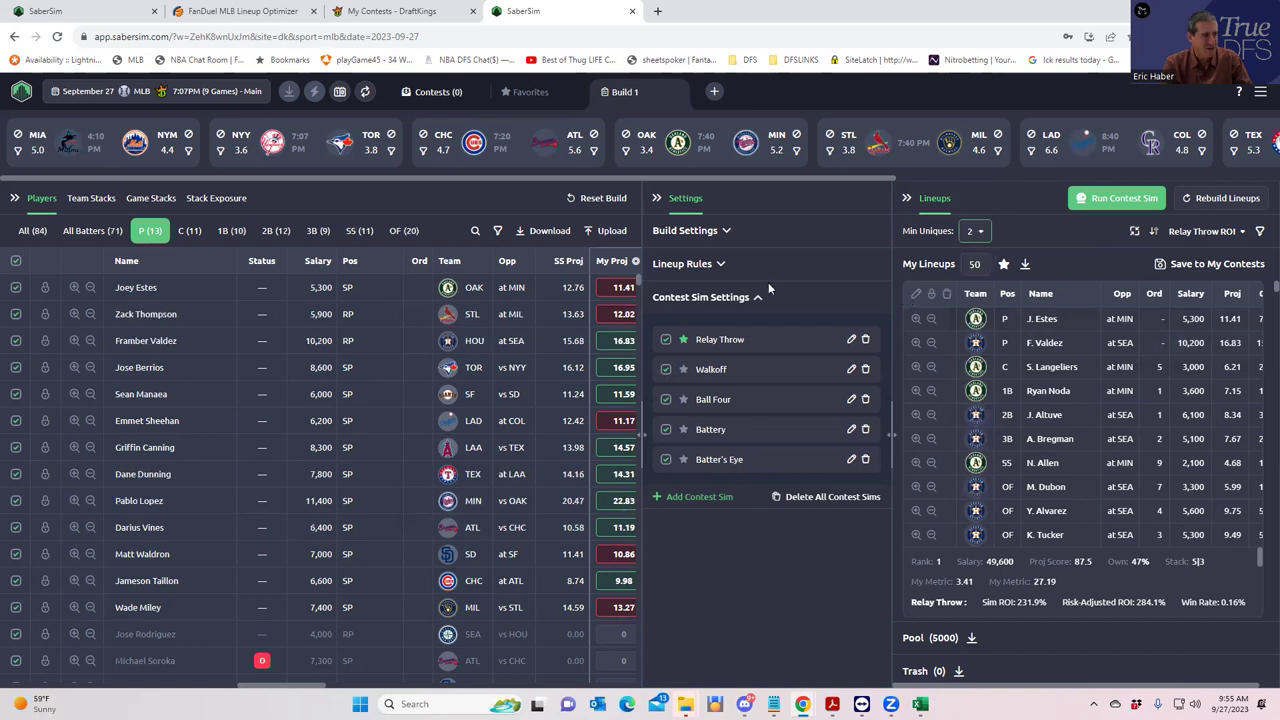
click(218, 200)
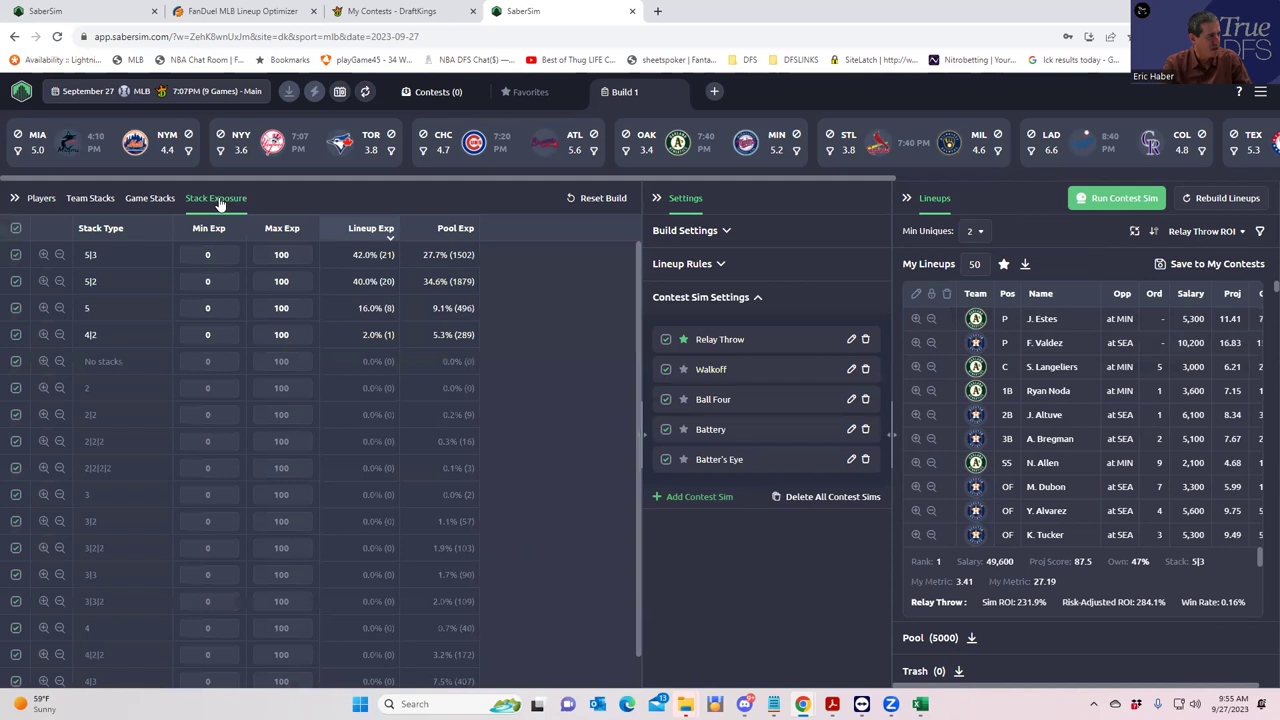
click(90, 200)
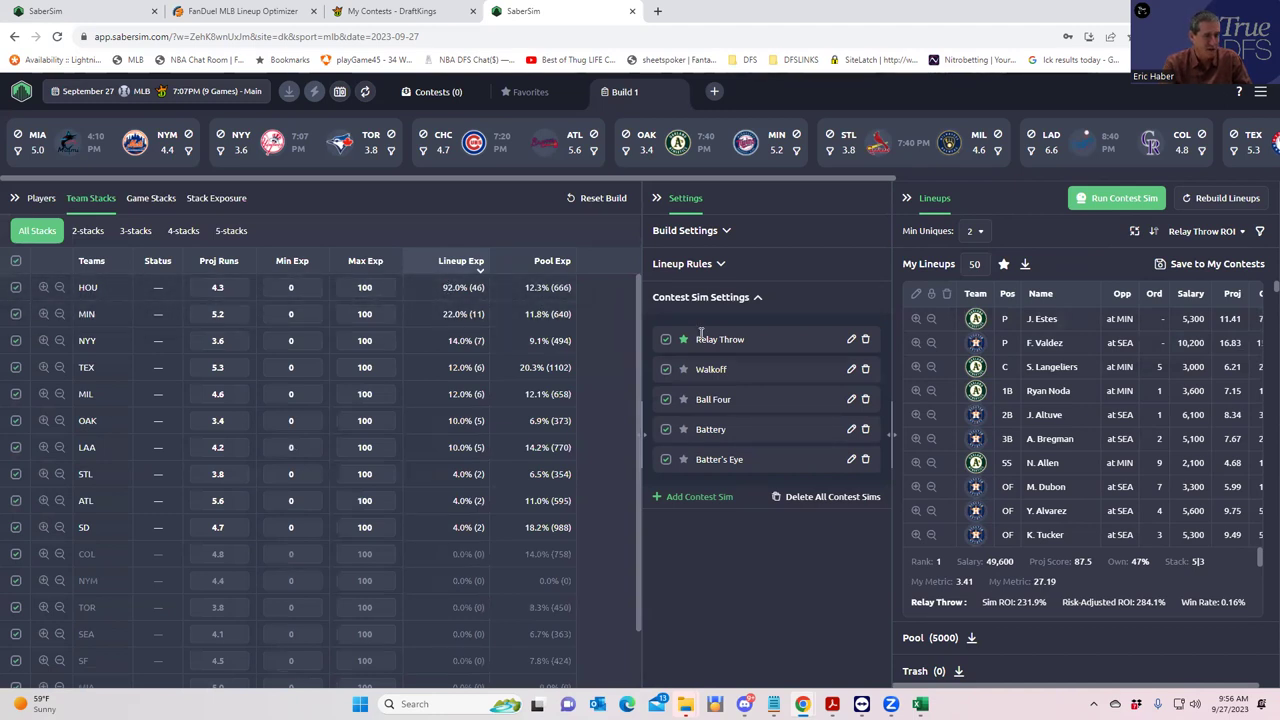
Download the slate's entries template from DraftKings and upload DKEntries - 2023-09-27T095626.624 as the entries file for saving lineups
click(1161, 266)
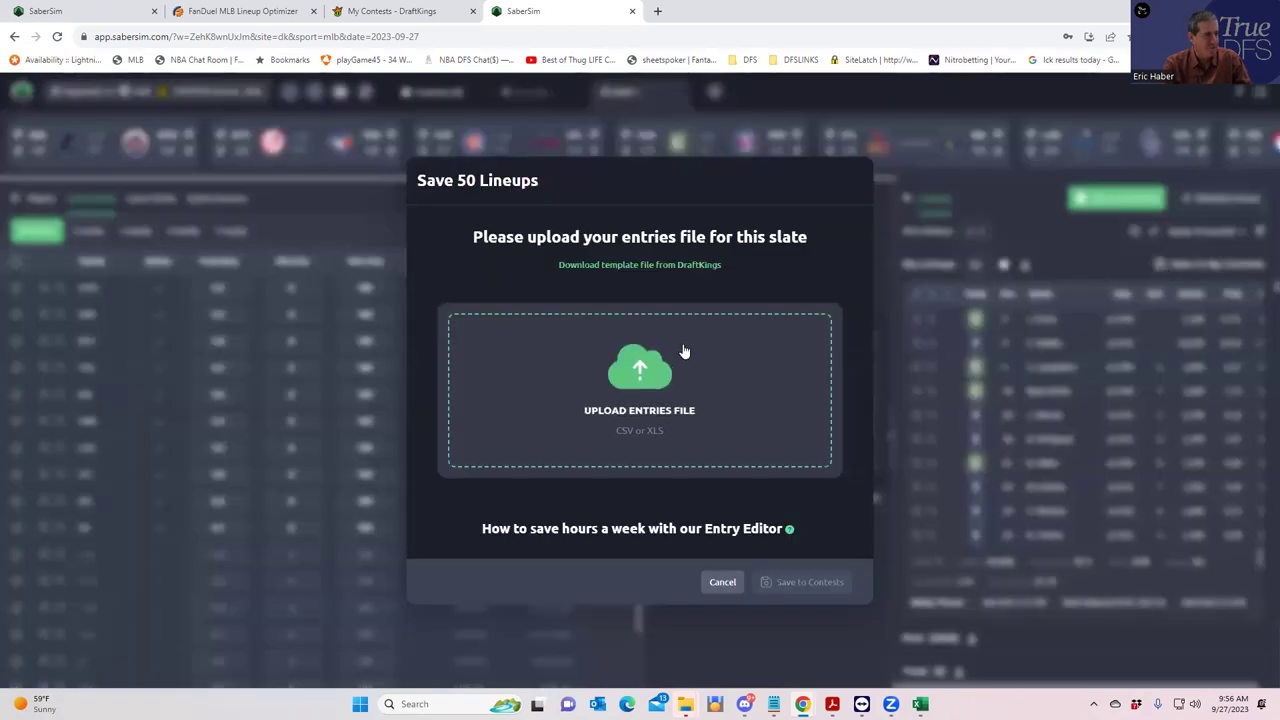
click(632, 264)
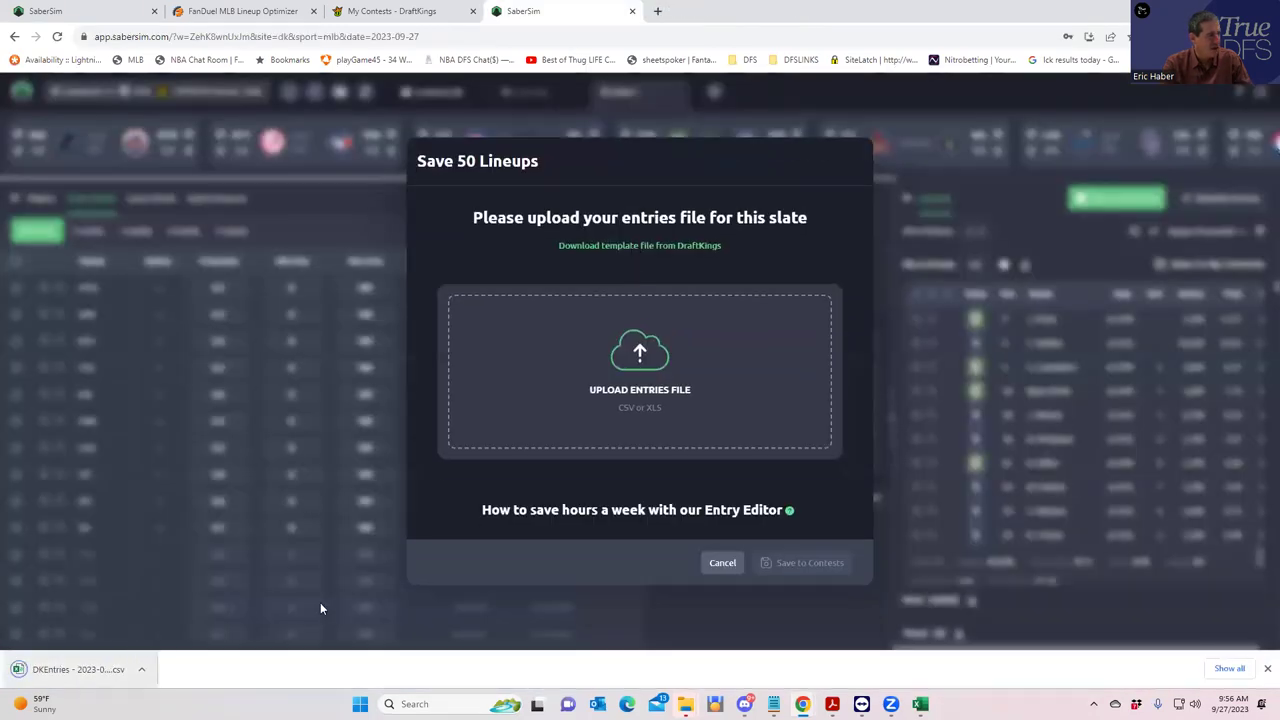
click(628, 382)
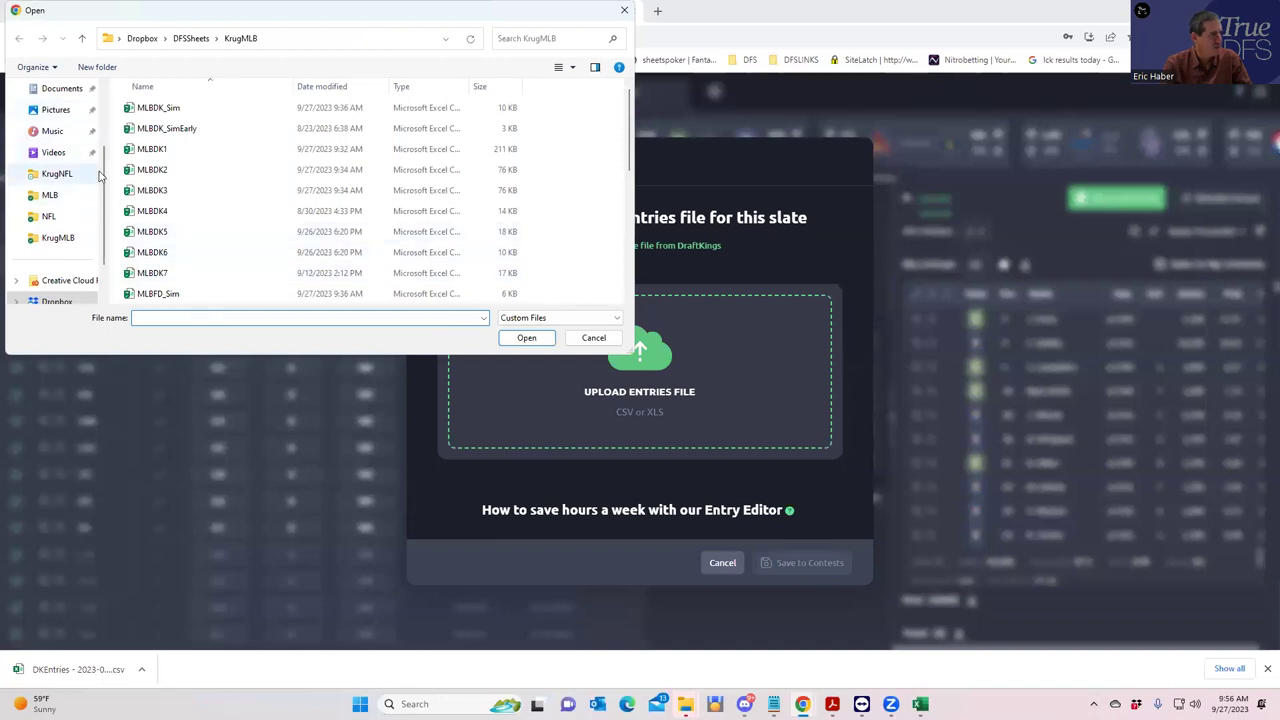
scroll(70, 180, up, 2)
click(60, 173)
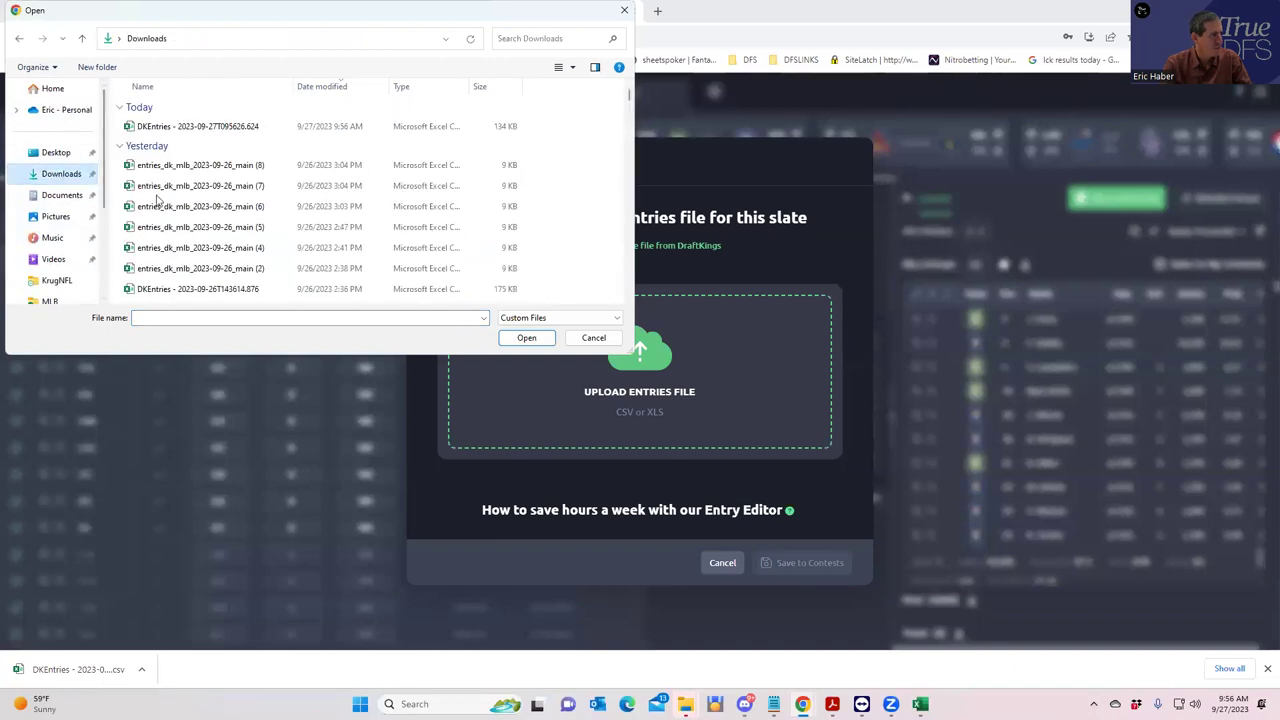
click(213, 134)
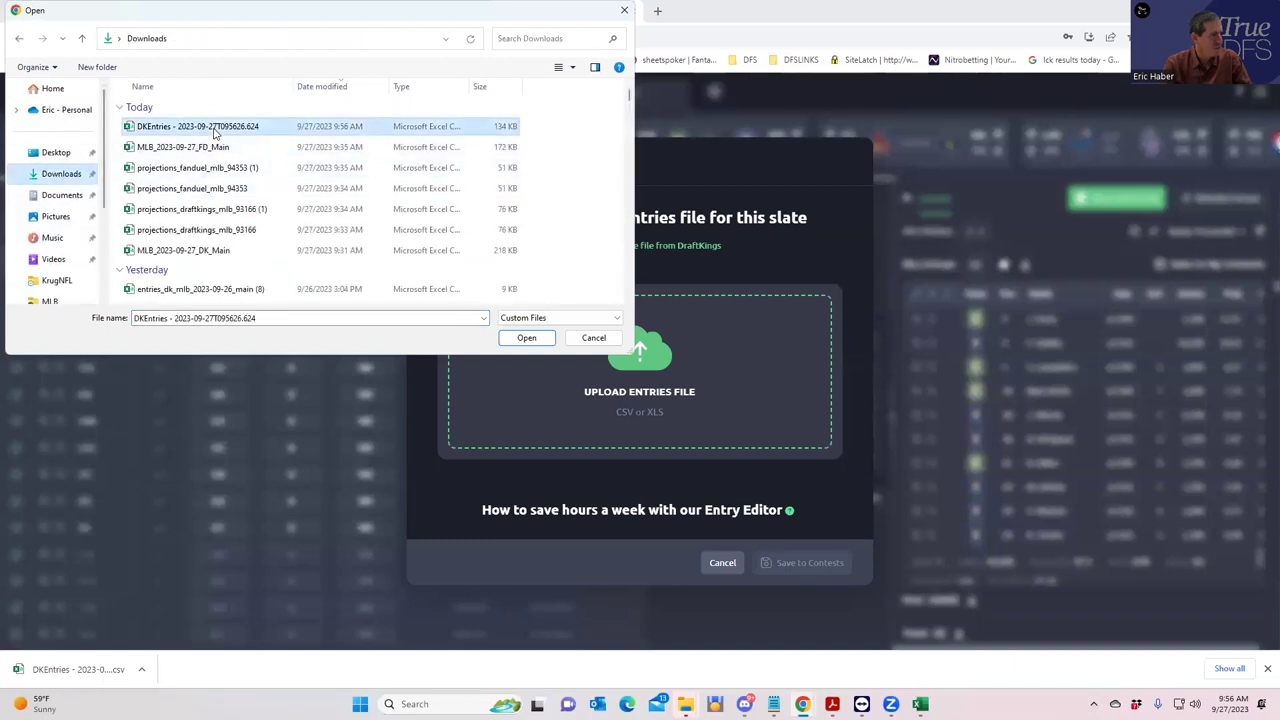
click(510, 340)
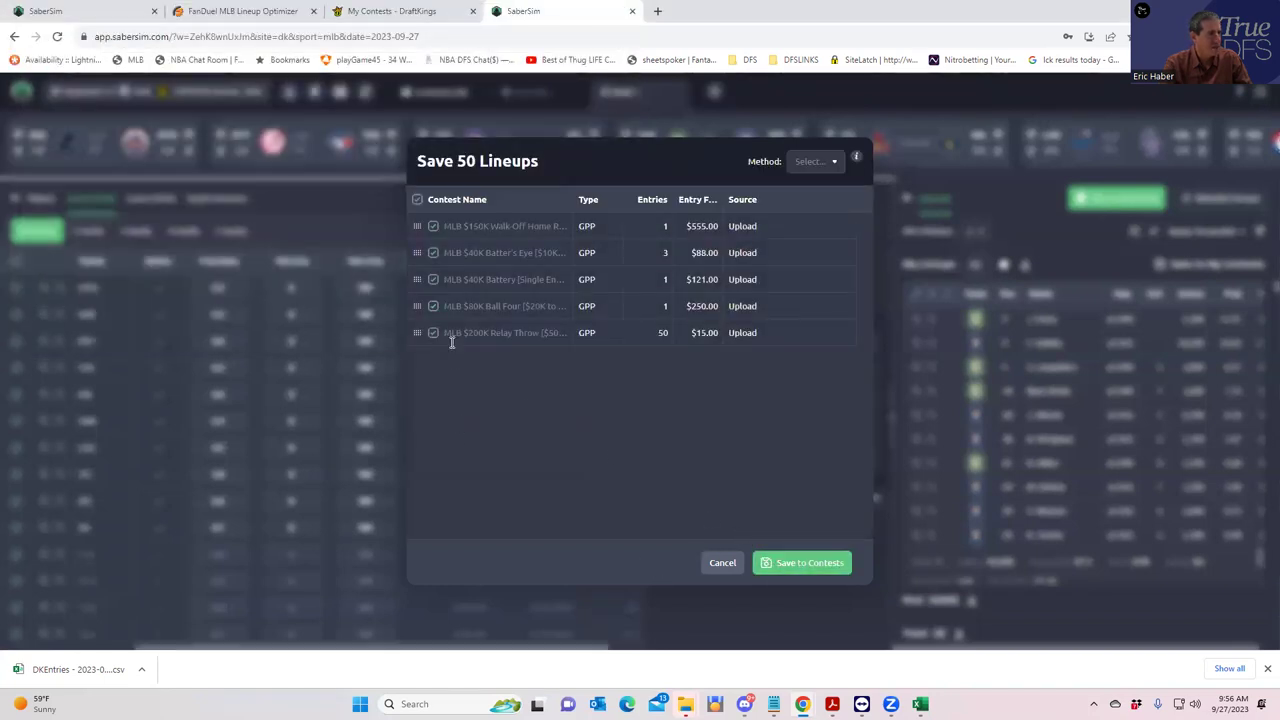
Save the 50 lineups to only the MLB $200K Relay Throw contest using the Unique Random method
click(812, 166)
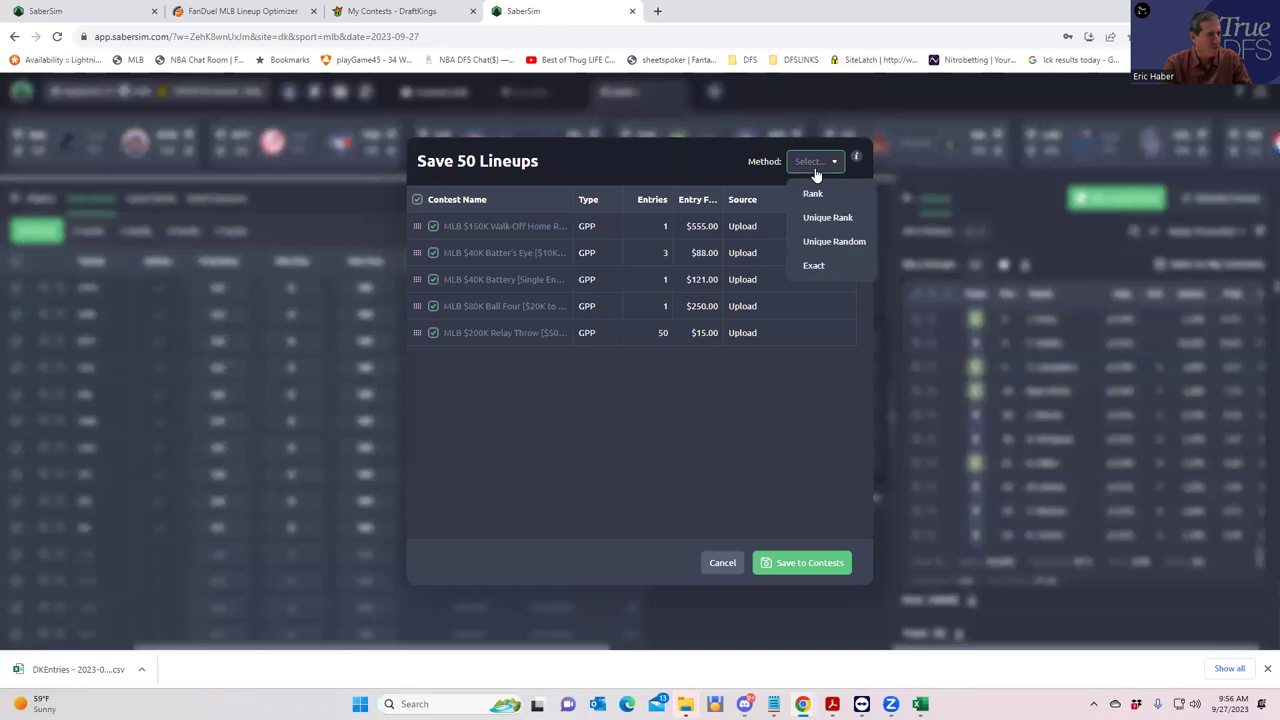
click(826, 245)
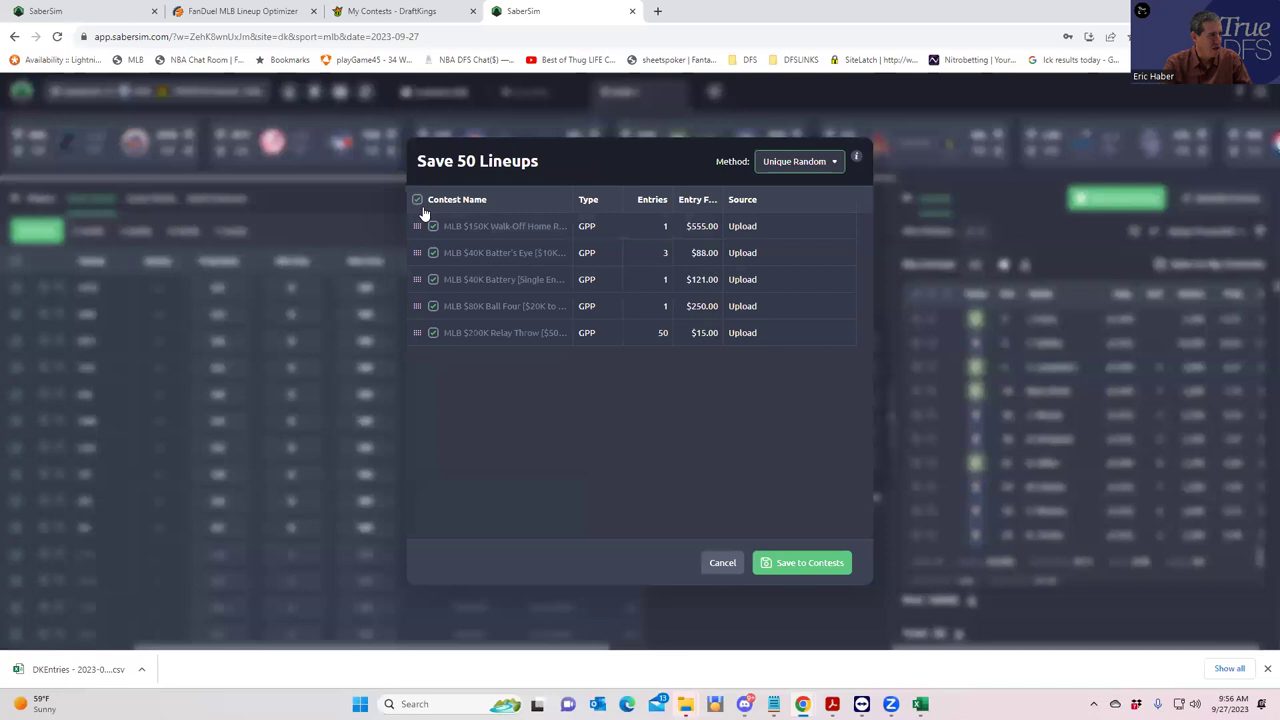
click(419, 201)
click(418, 201)
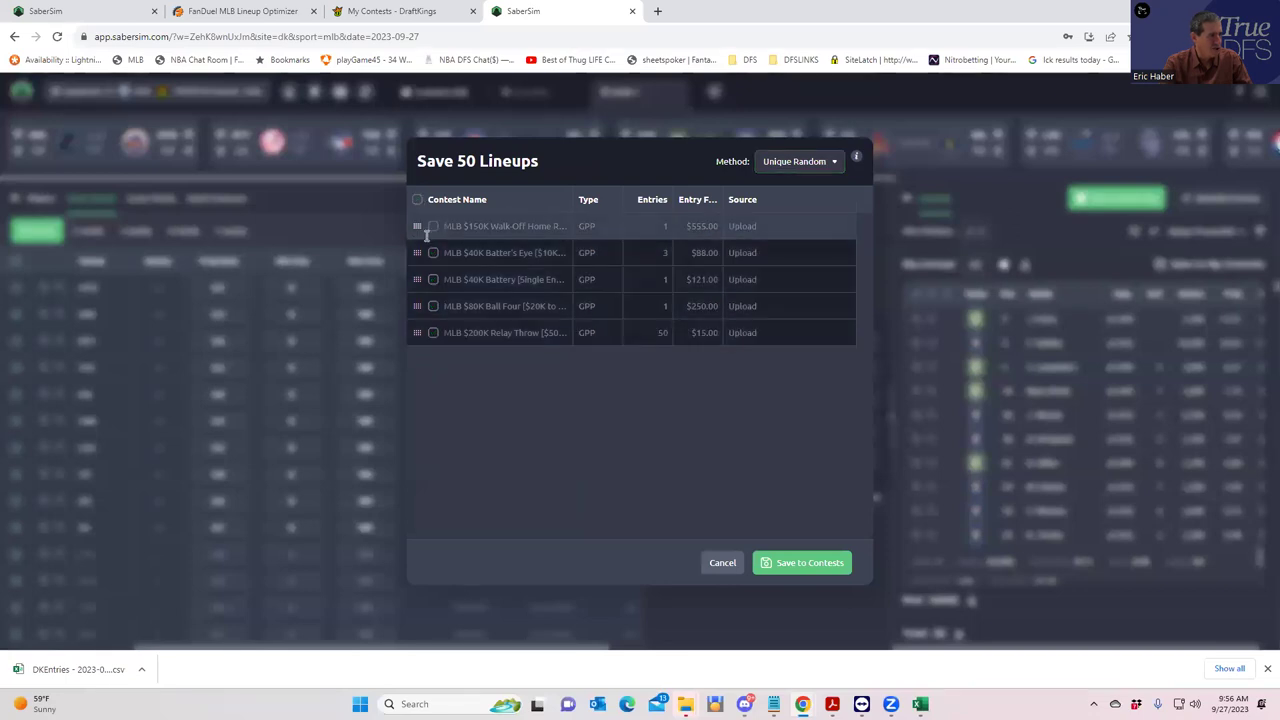
click(433, 333)
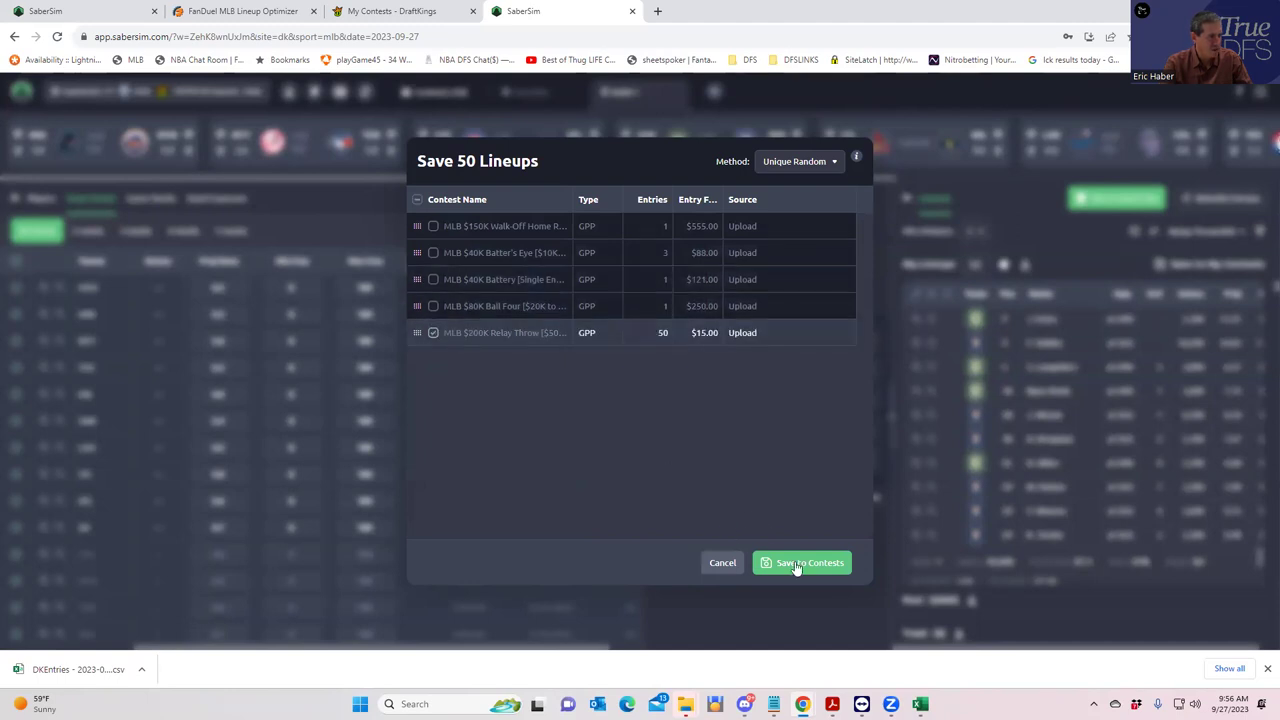
click(797, 565)
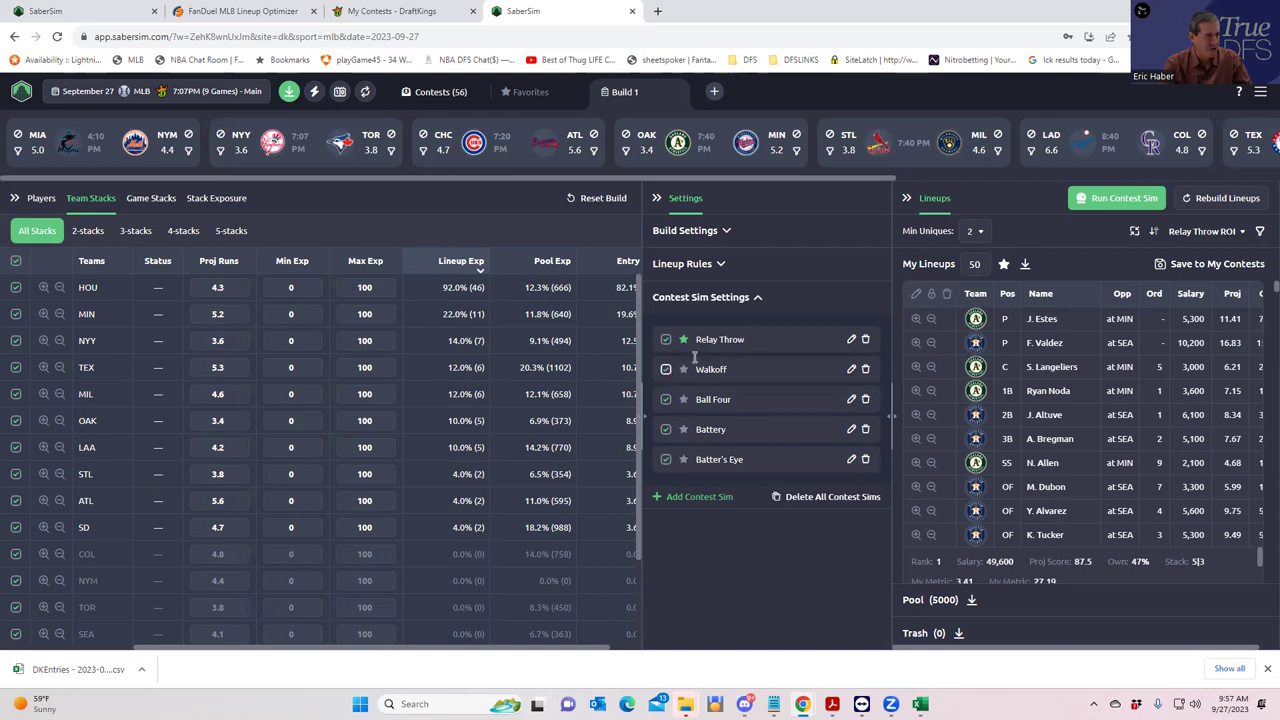
Rank the lineups by Walkoff ROI
click(1218, 238)
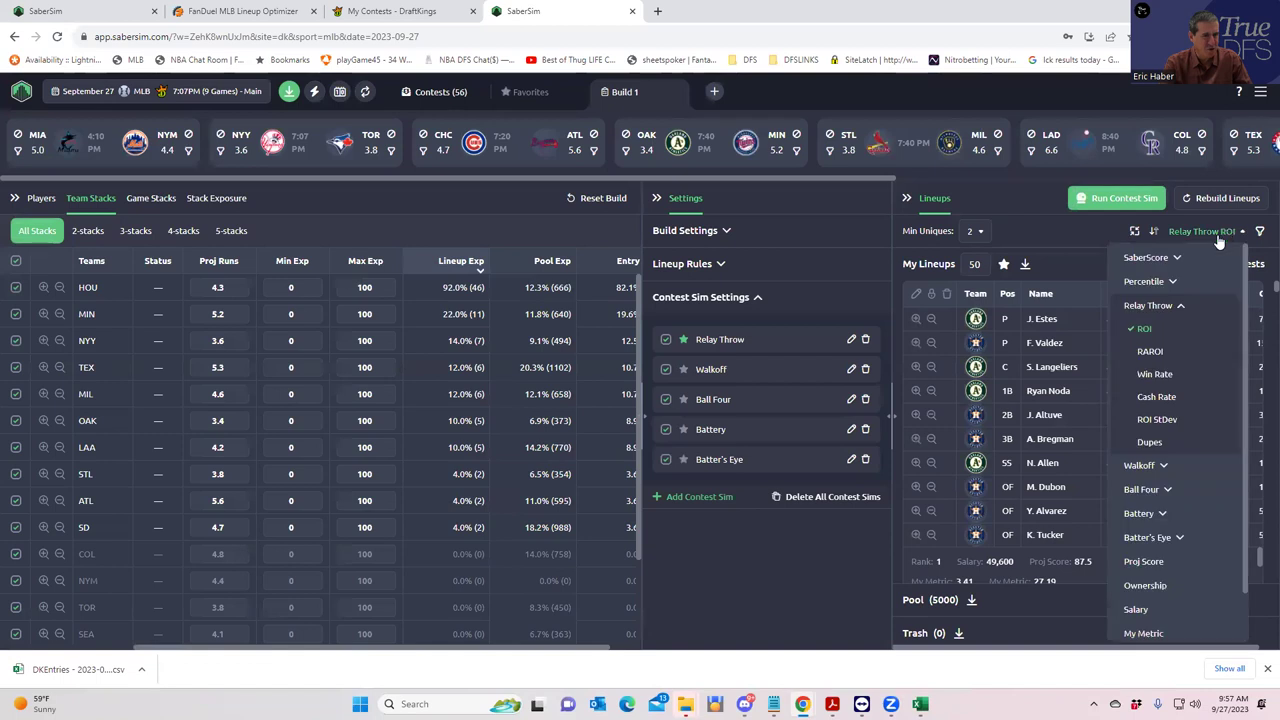
click(1164, 467)
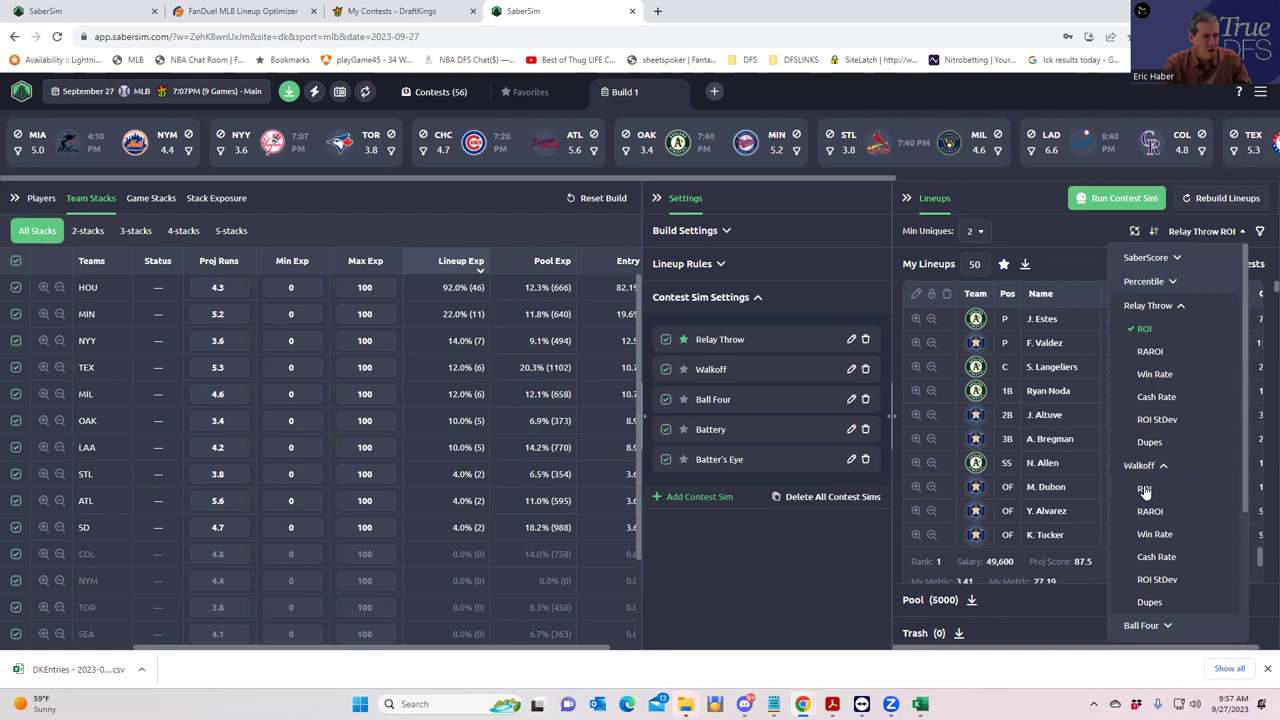
click(1145, 490)
Reduce the number of lineups to 1 and set the minimum uniques to 1
click(984, 262)
key(BackSpace)
key(BackSpace)
text(1)
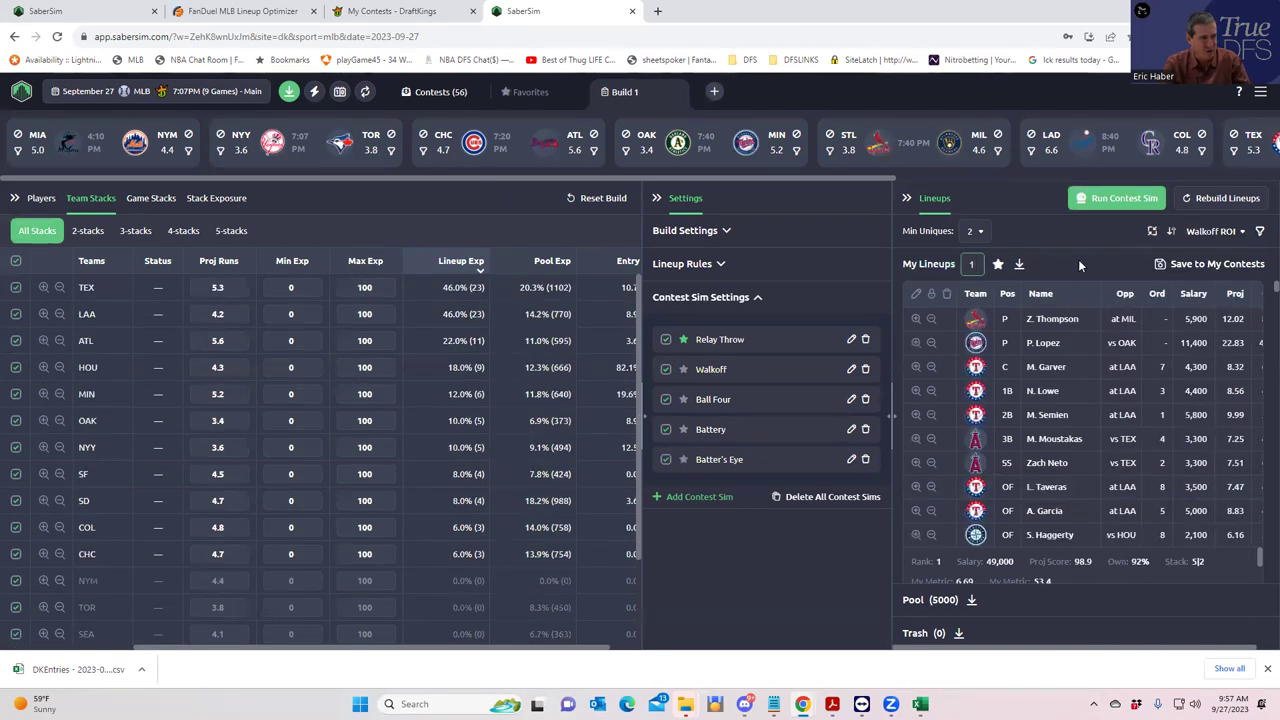
key(Return)
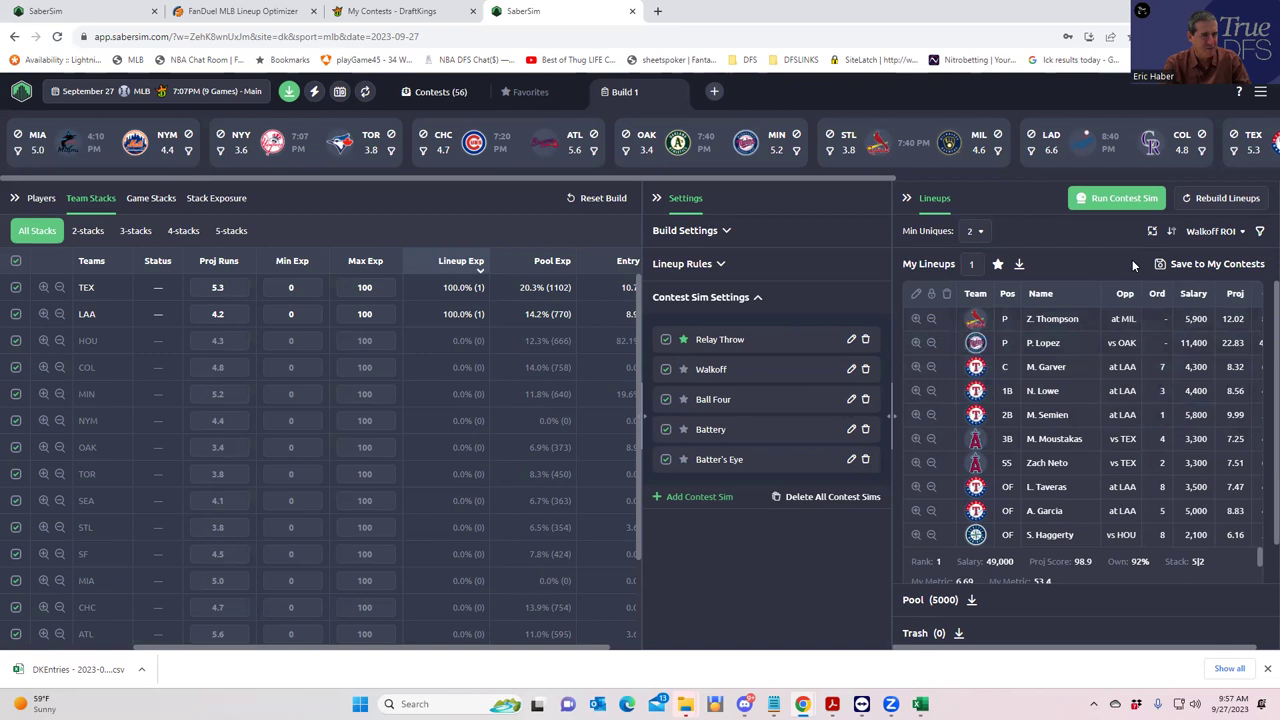
click(980, 232)
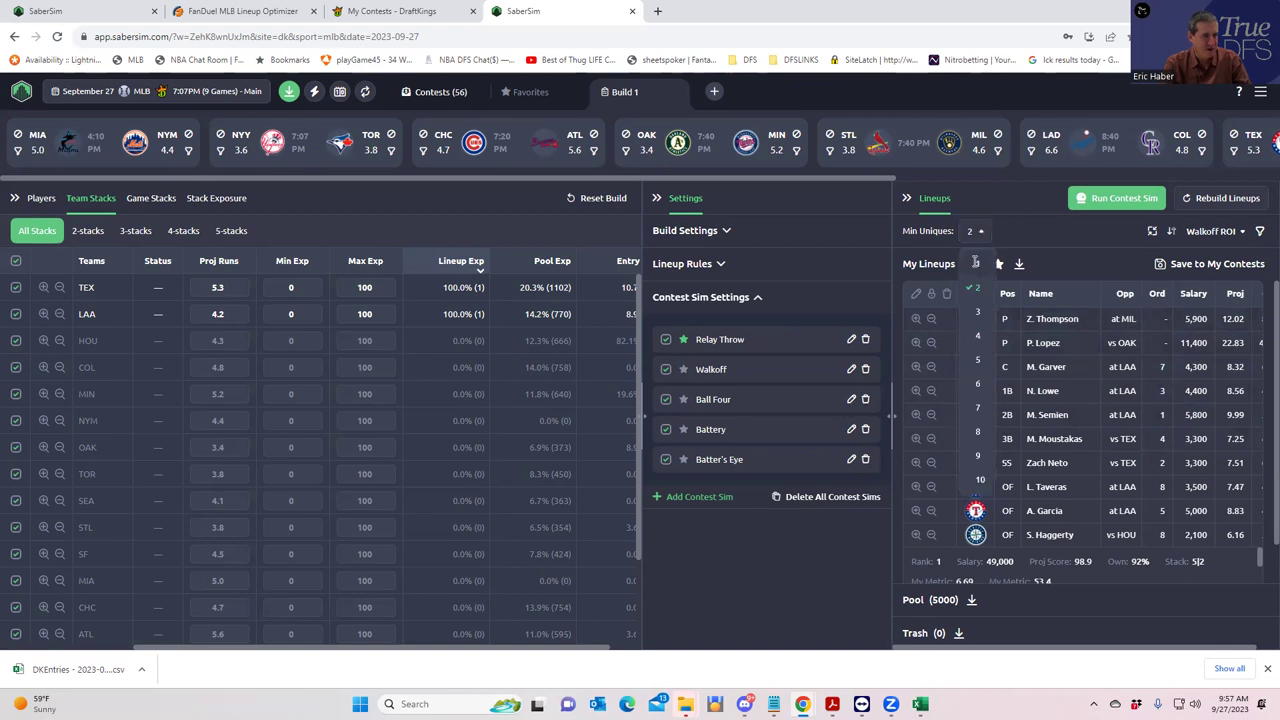
click(972, 258)
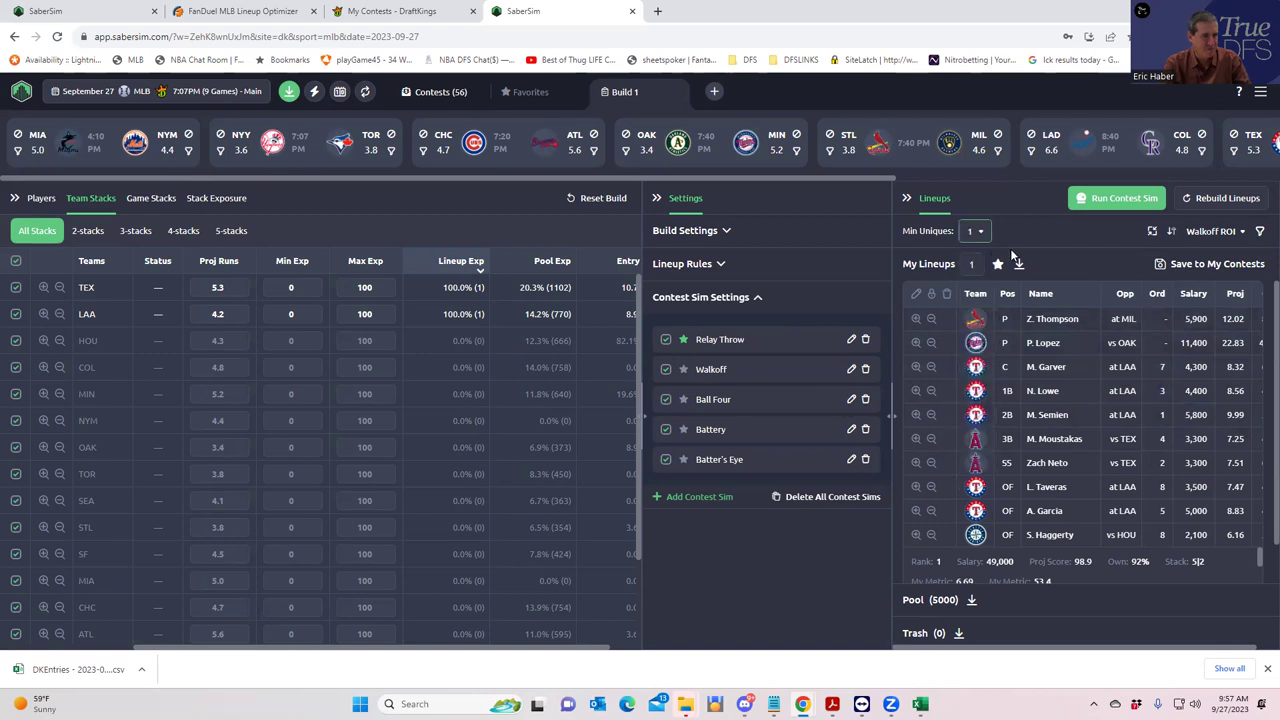
Save the single top lineup to only the MLB $150K Walk-Off contest, deselecting the Relay Throw contest
click(1160, 264)
click(433, 332)
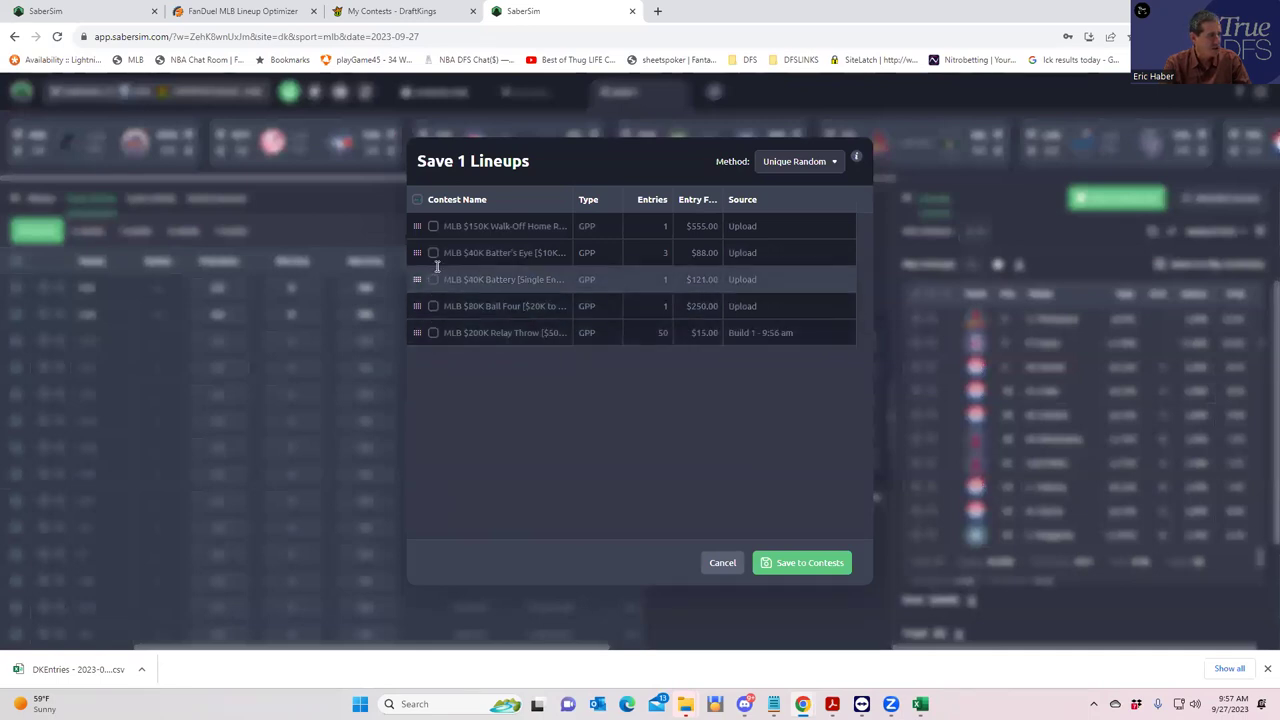
click(433, 226)
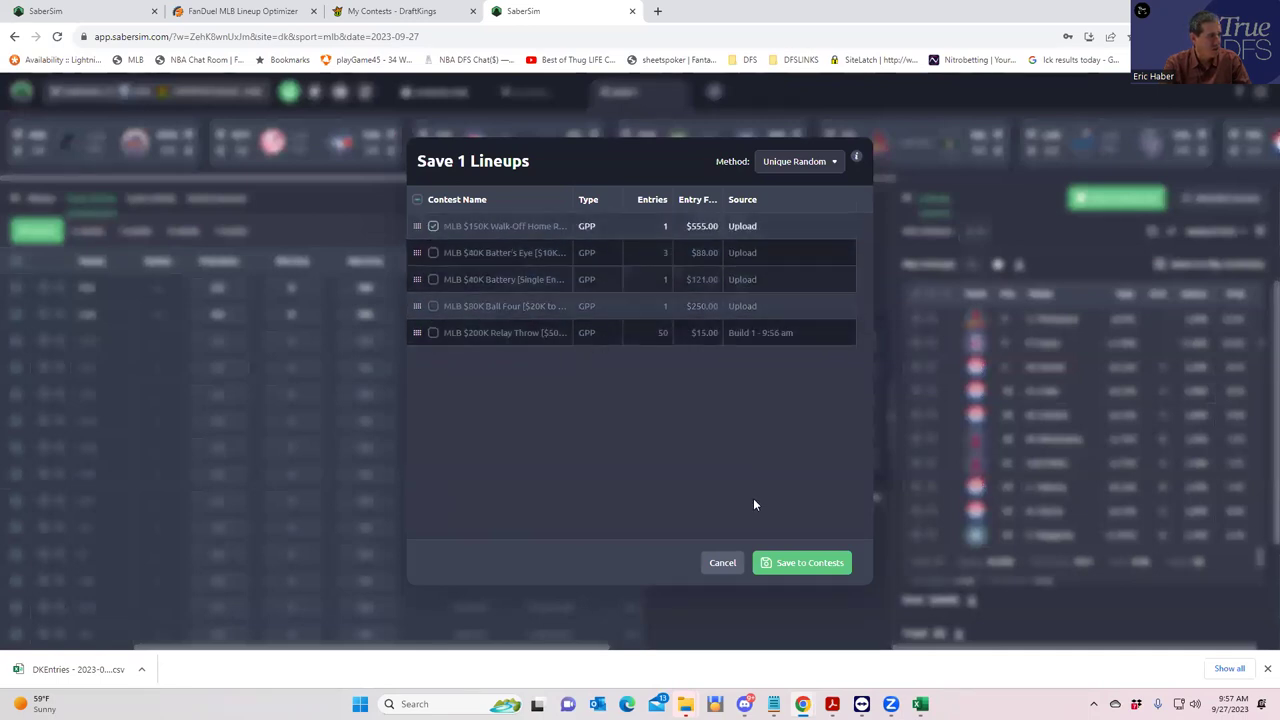
click(795, 565)
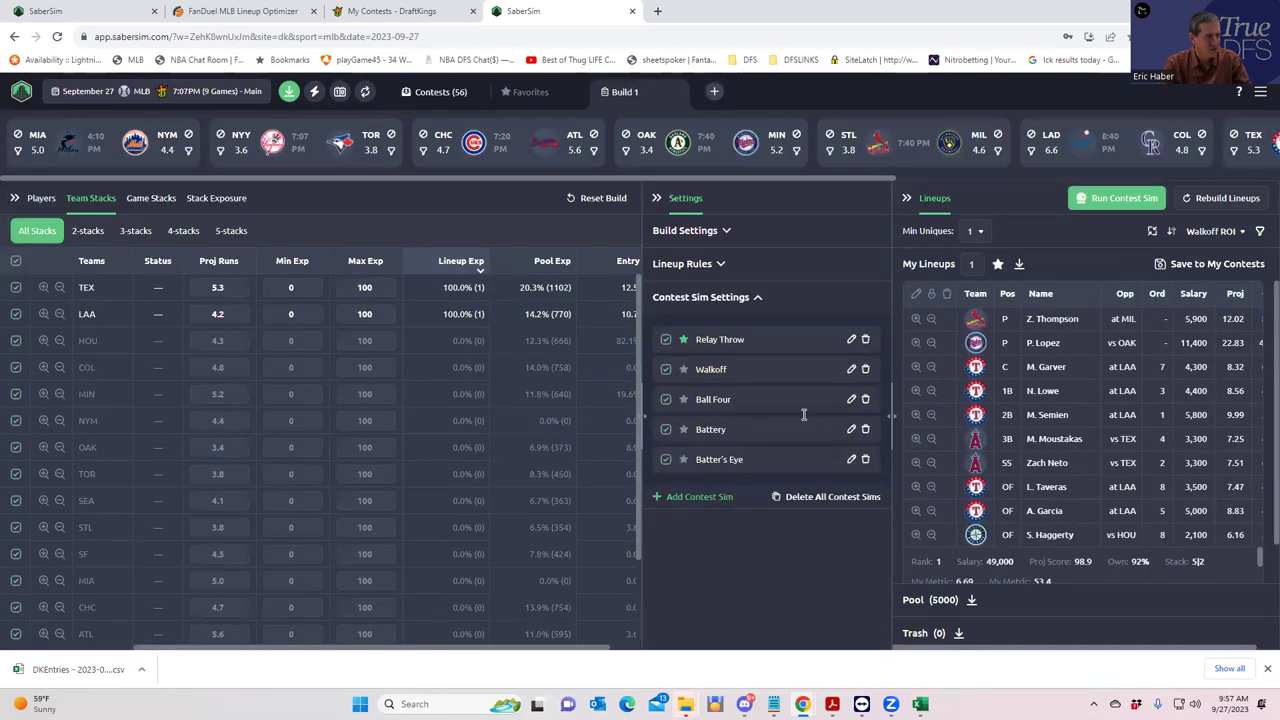
Rank the lineups by Ball Four ROI
click(1237, 233)
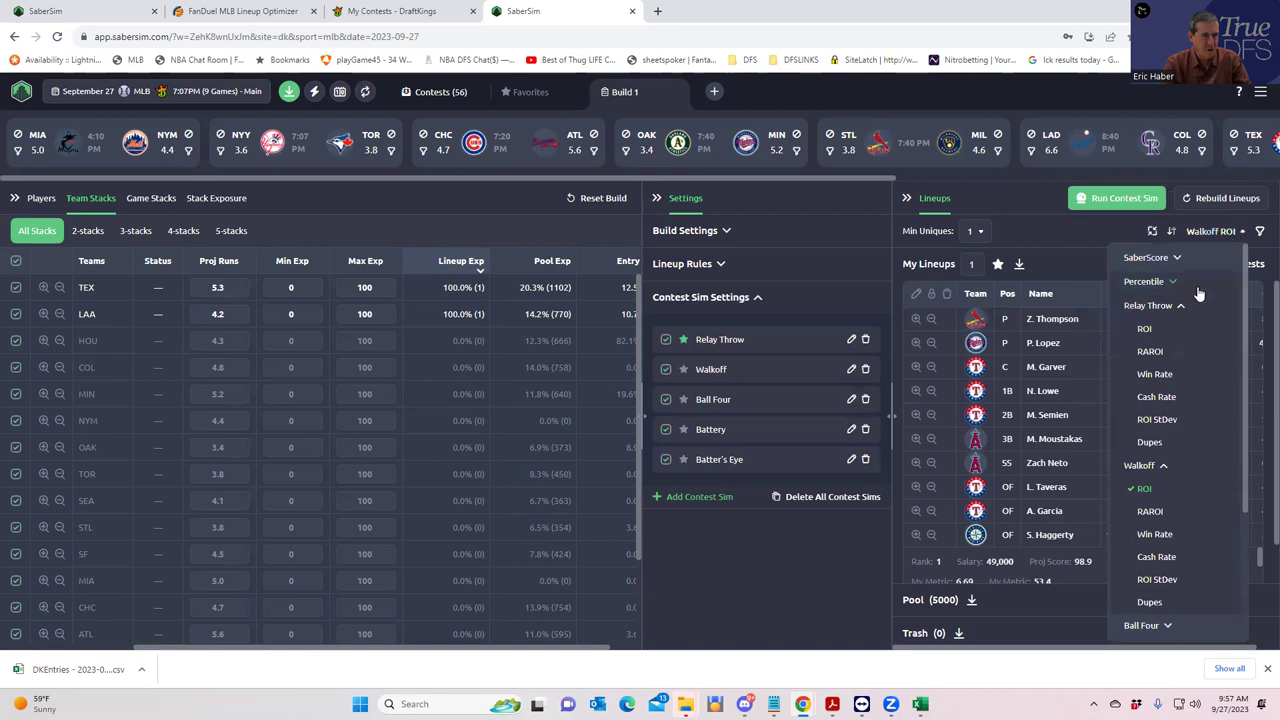
click(1157, 491)
click(1164, 437)
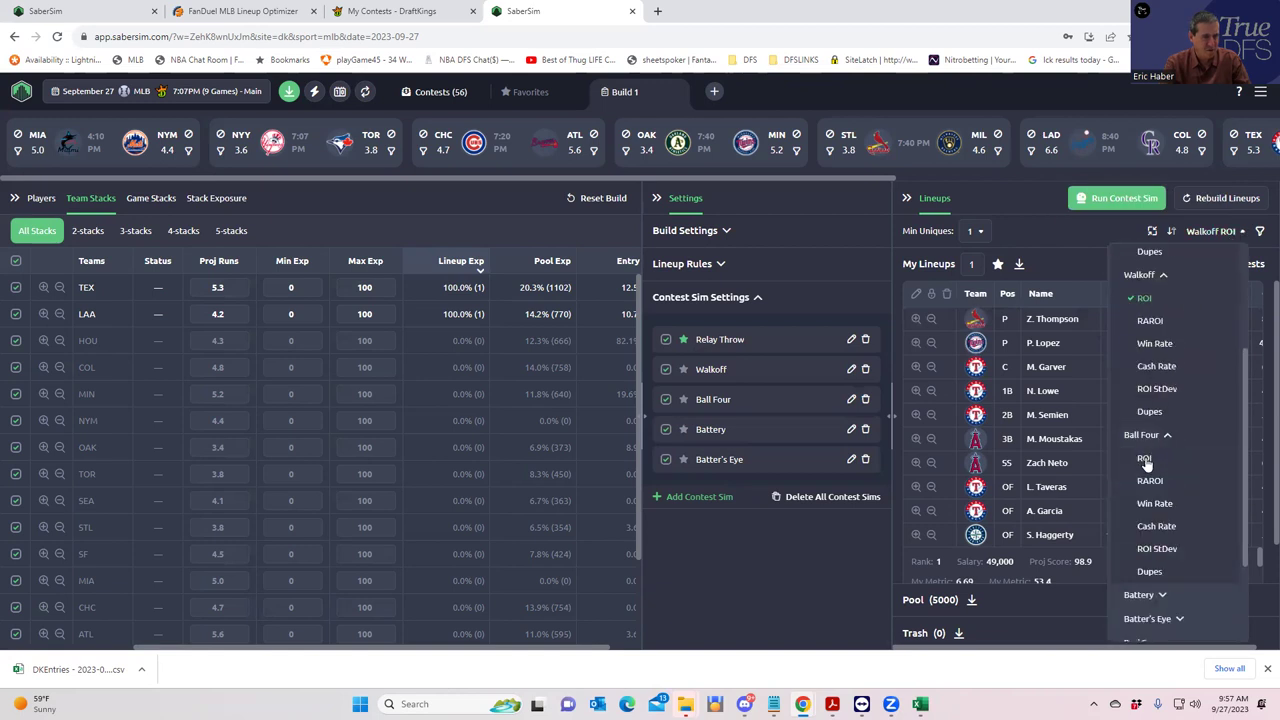
click(1145, 460)
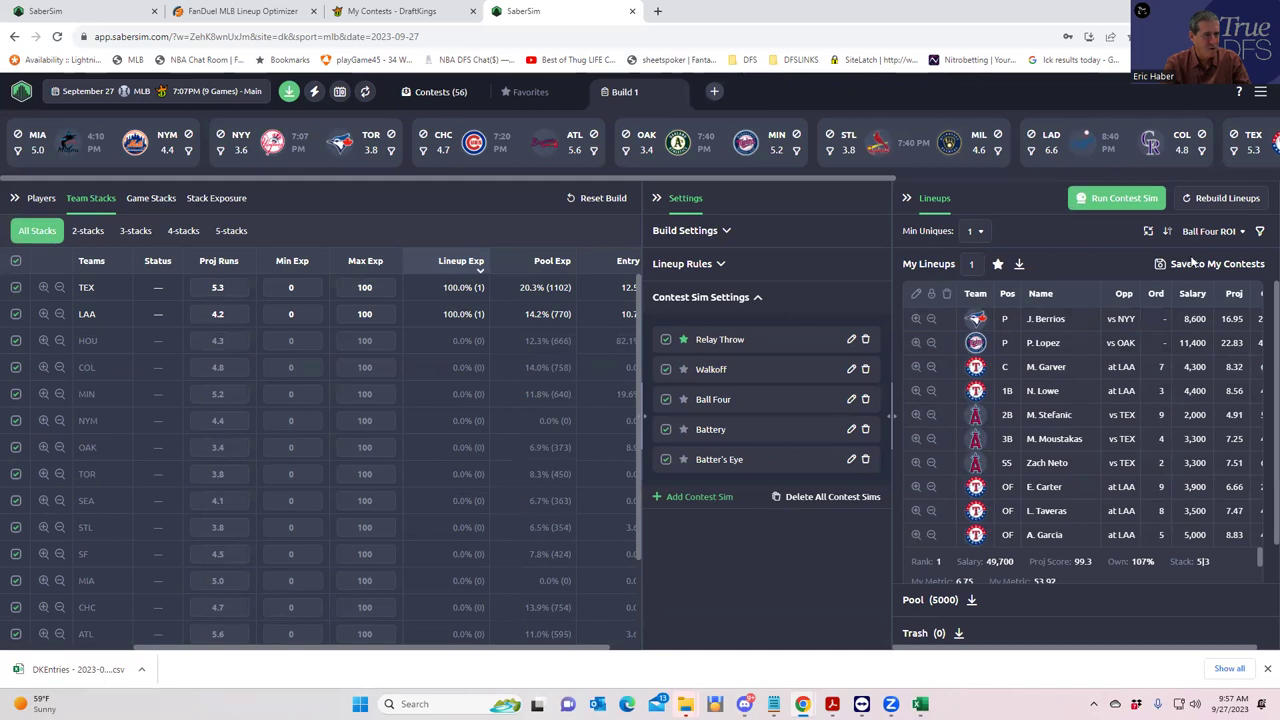
Save the top lineup to only the MLB $80K Ball Four contest, deselecting the Walk-Off contest
click(1160, 268)
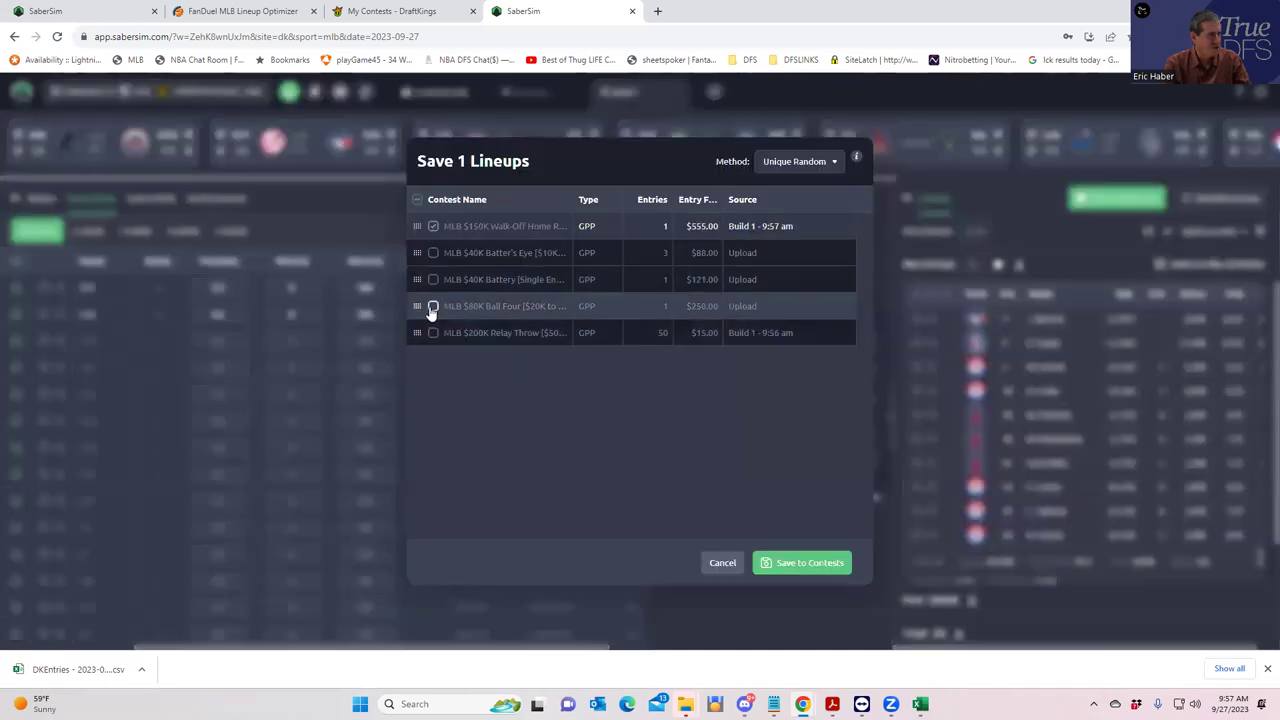
click(433, 307)
click(433, 226)
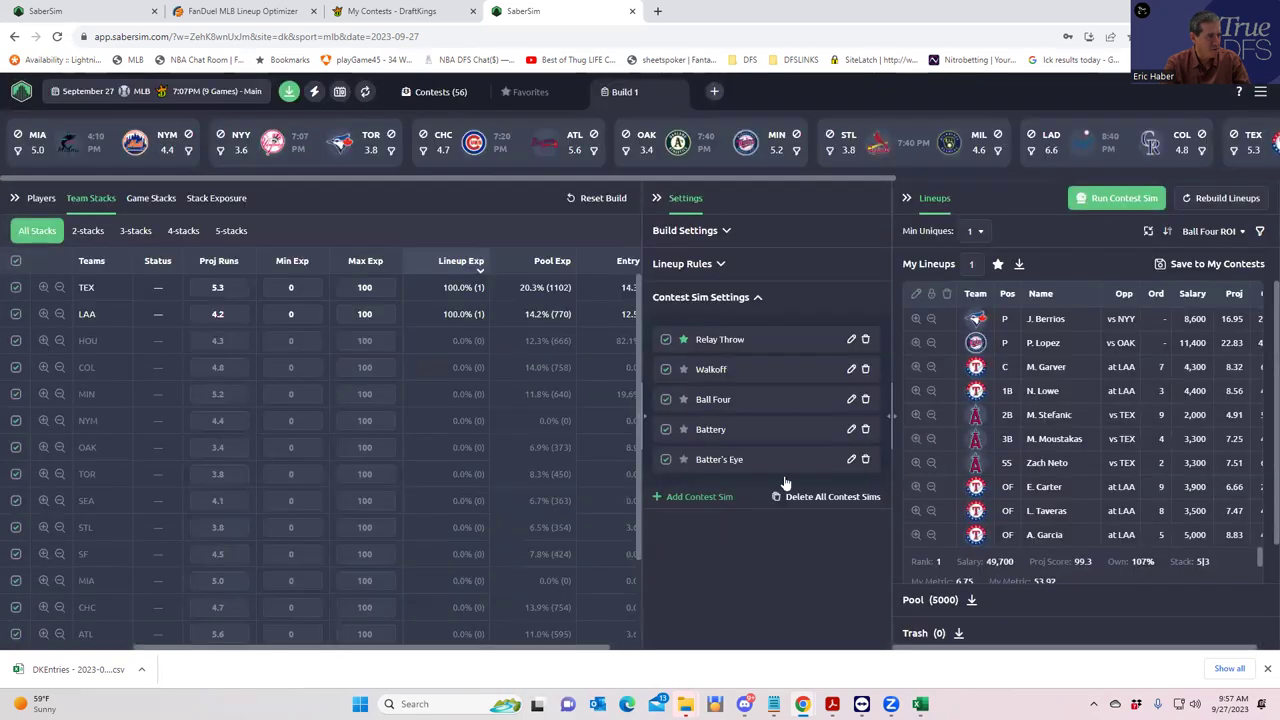
Rank the lineups by Battery ROI
click(1212, 239)
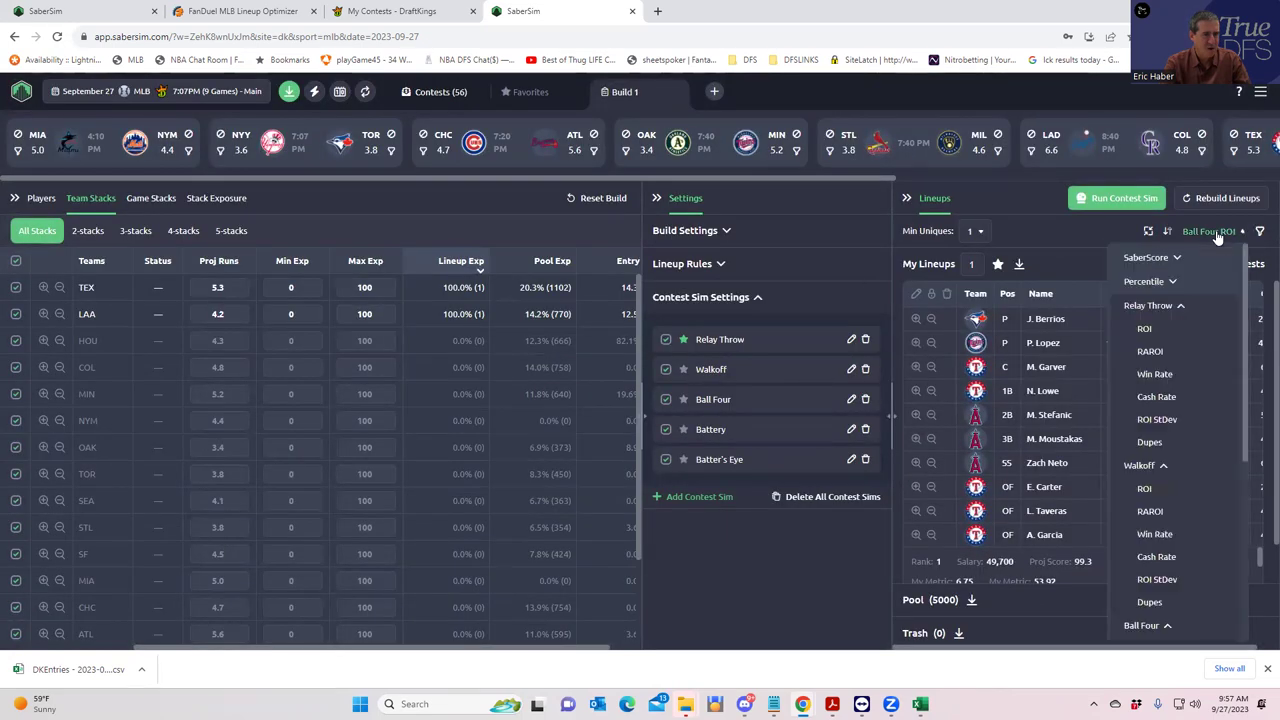
scroll(1174, 470, down, 3)
scroll(1172, 437, down, 2)
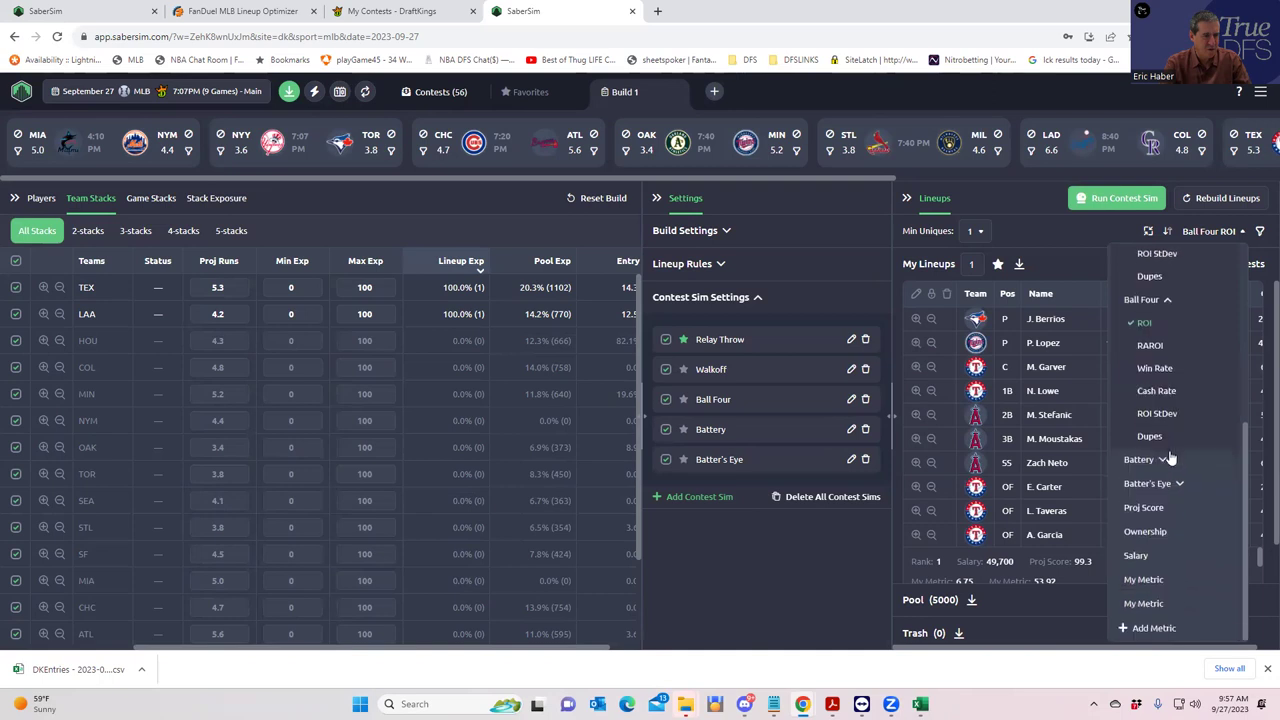
click(1157, 458)
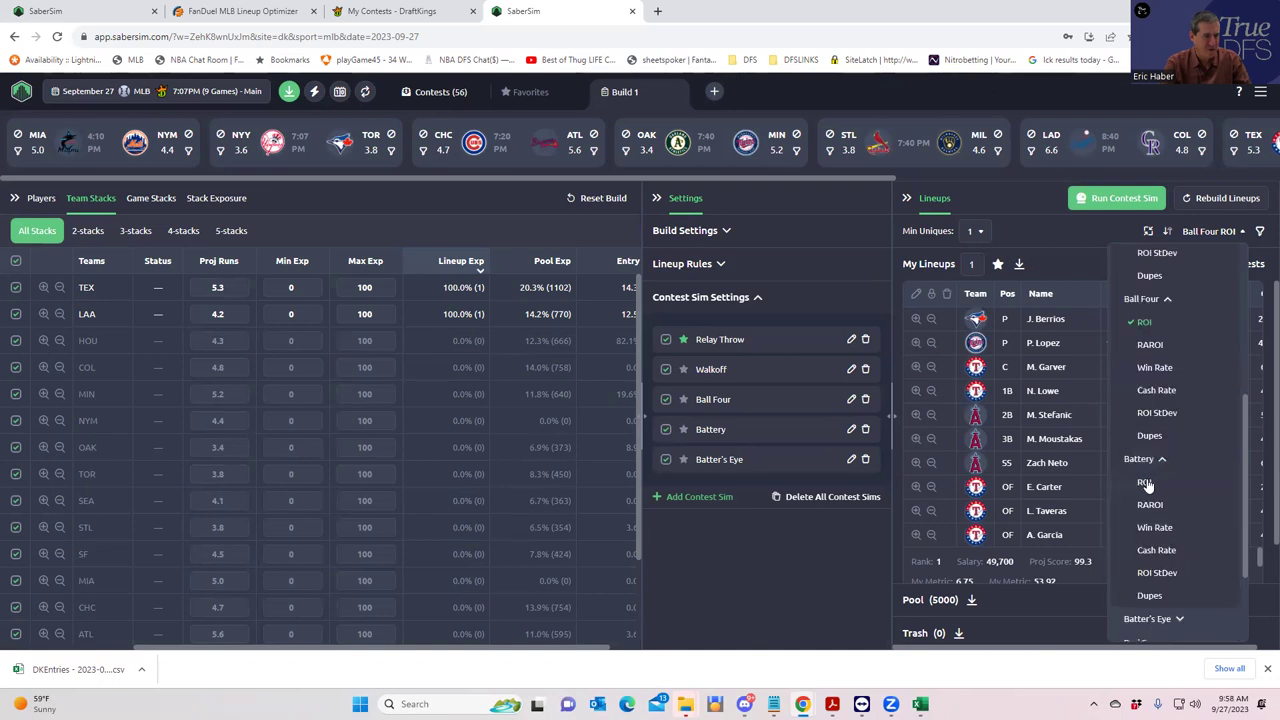
click(1145, 482)
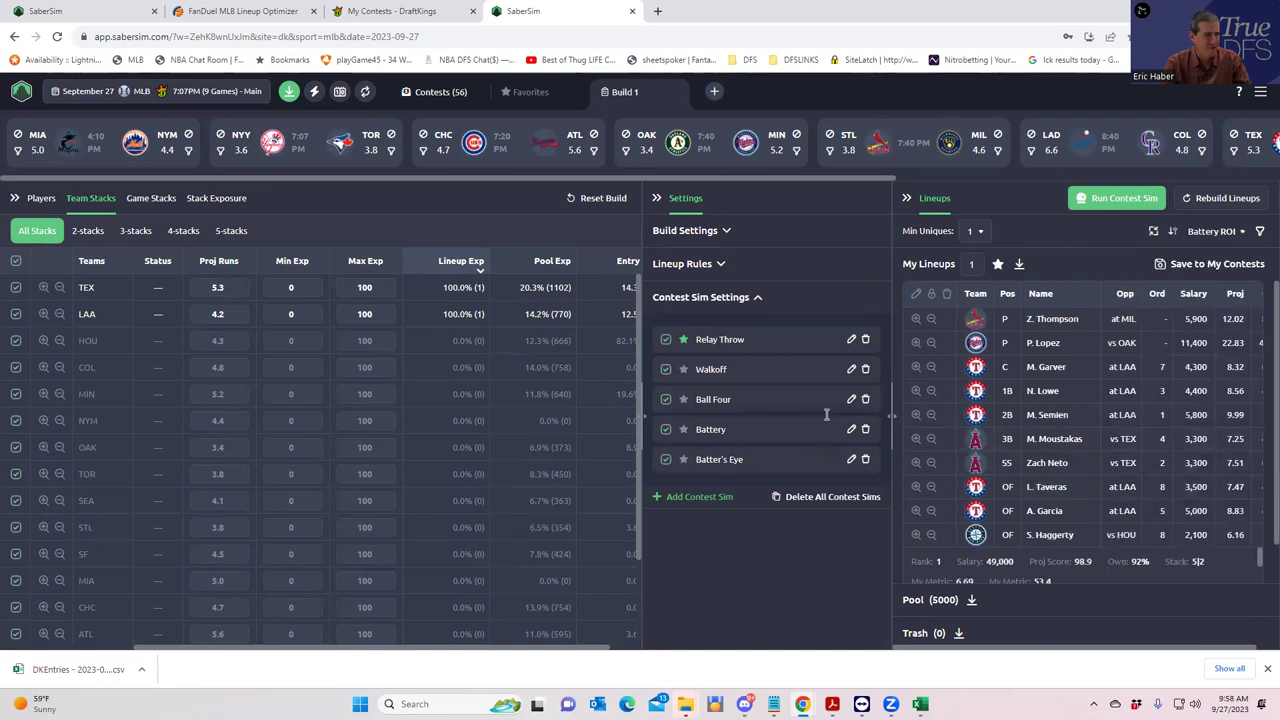
Save the top lineup to only the MLB $40K Battery contest, deselecting the Ball Four contest
click(1163, 264)
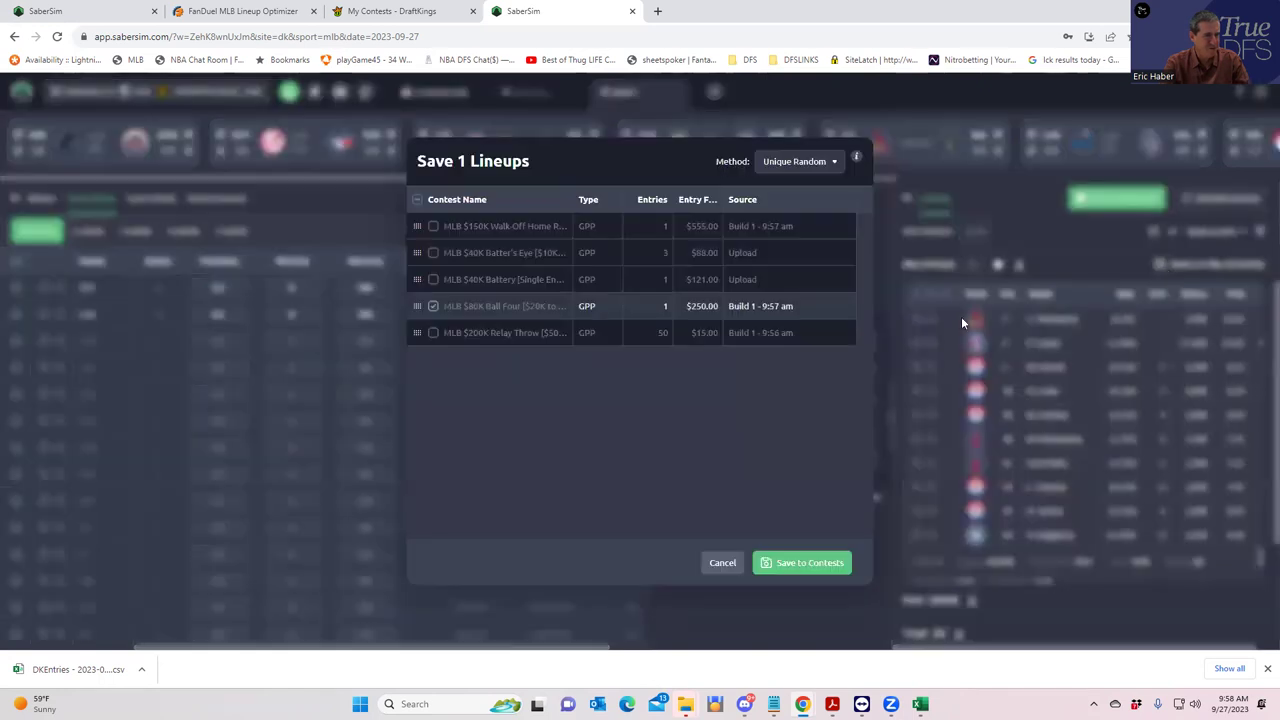
click(433, 306)
click(433, 280)
click(777, 560)
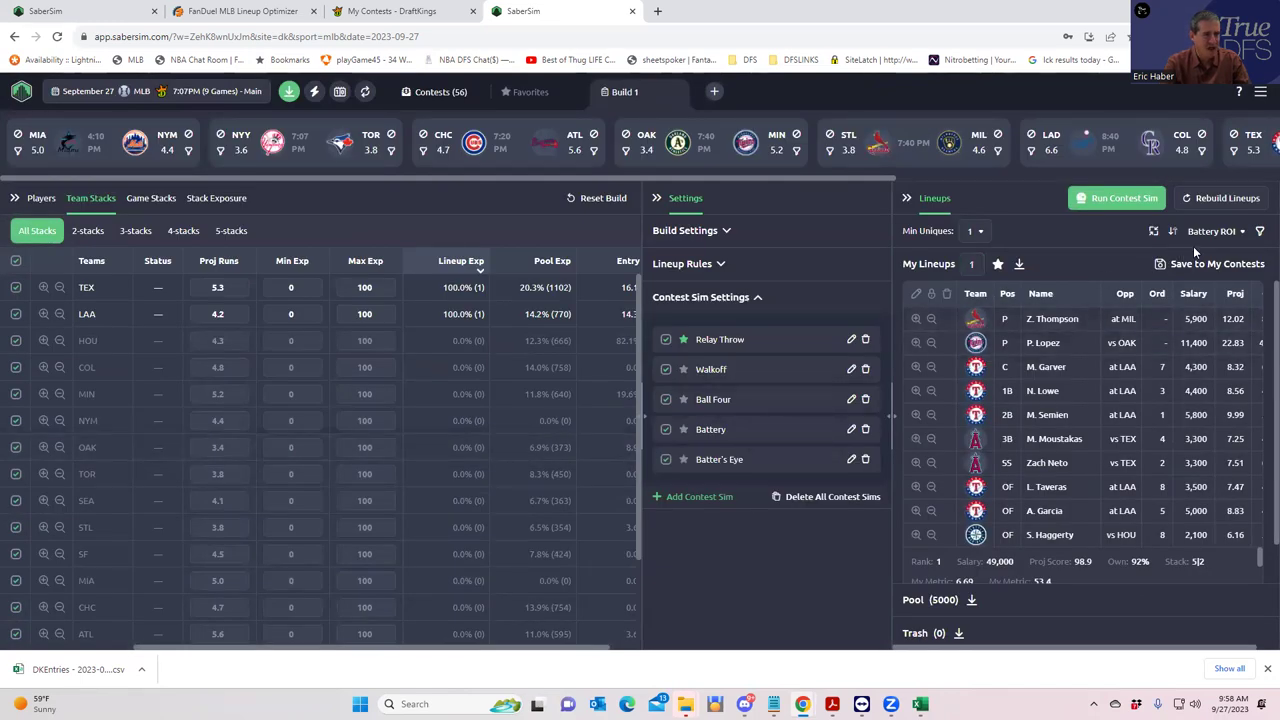
Rank the lineups by Batter's Eye ROI
click(1224, 230)
scroll(1182, 494, down, 3)
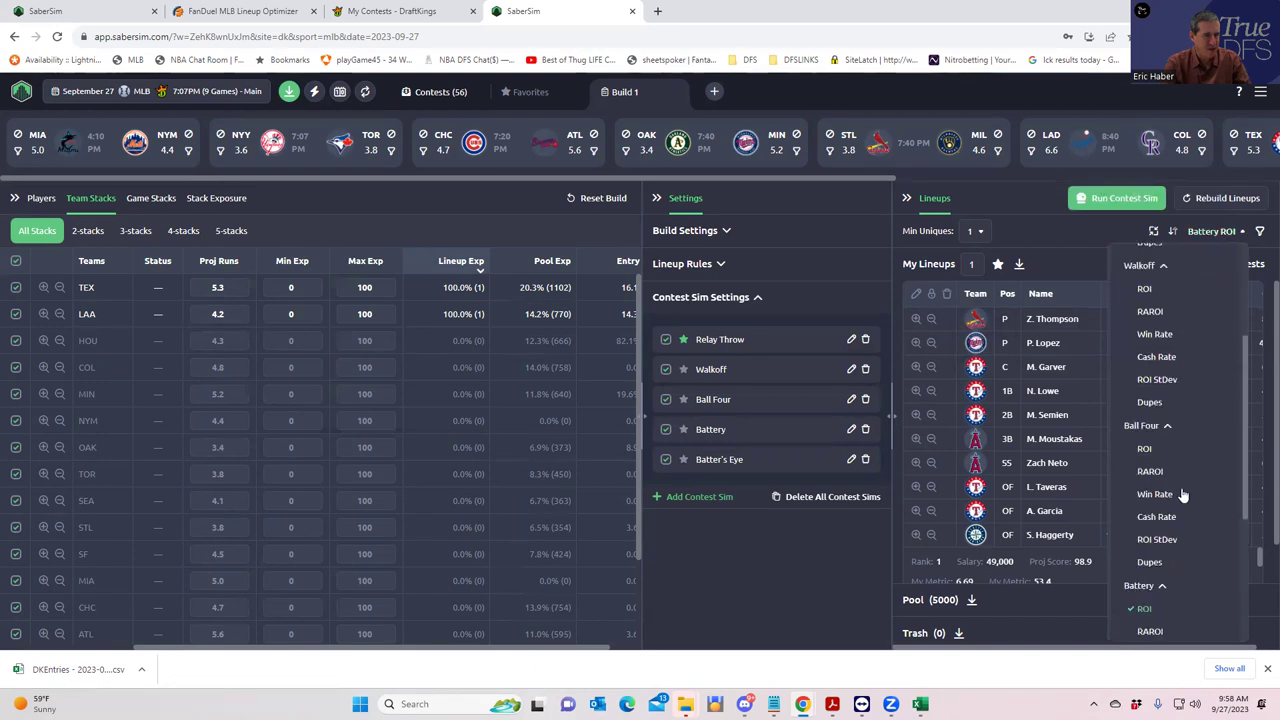
scroll(1182, 510, down, 2)
scroll(1165, 545, down, 2)
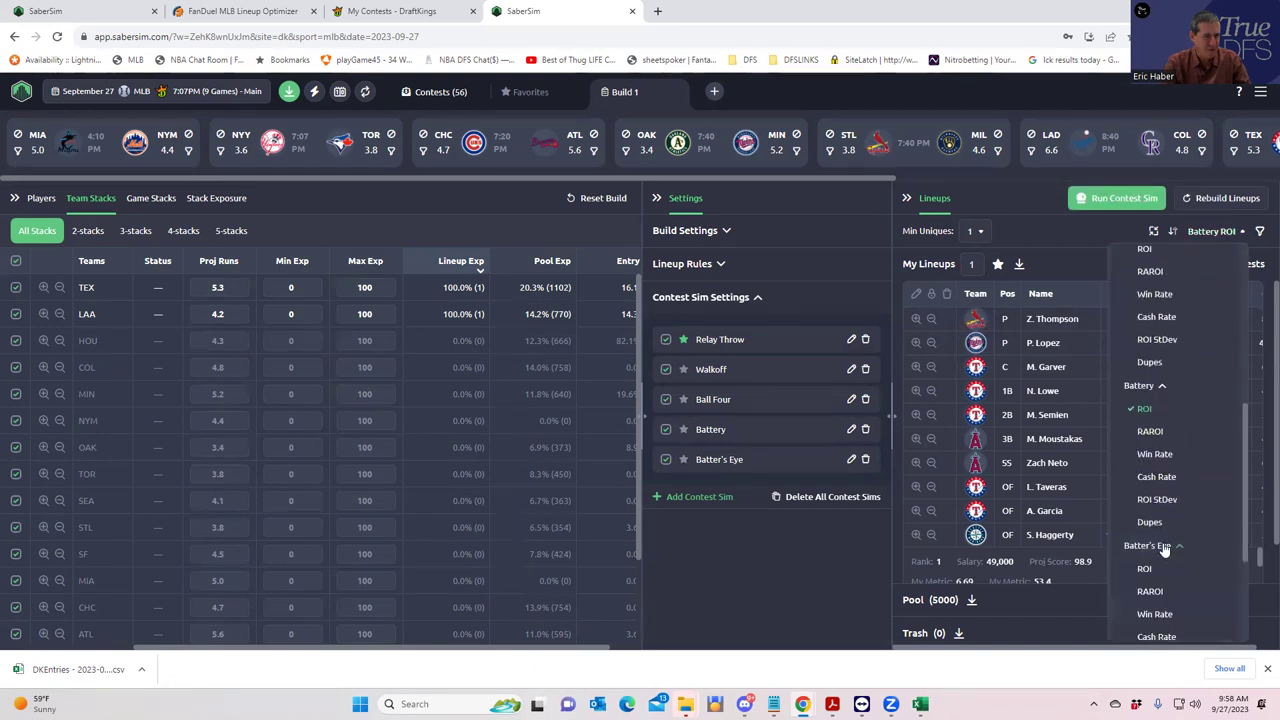
click(1144, 568)
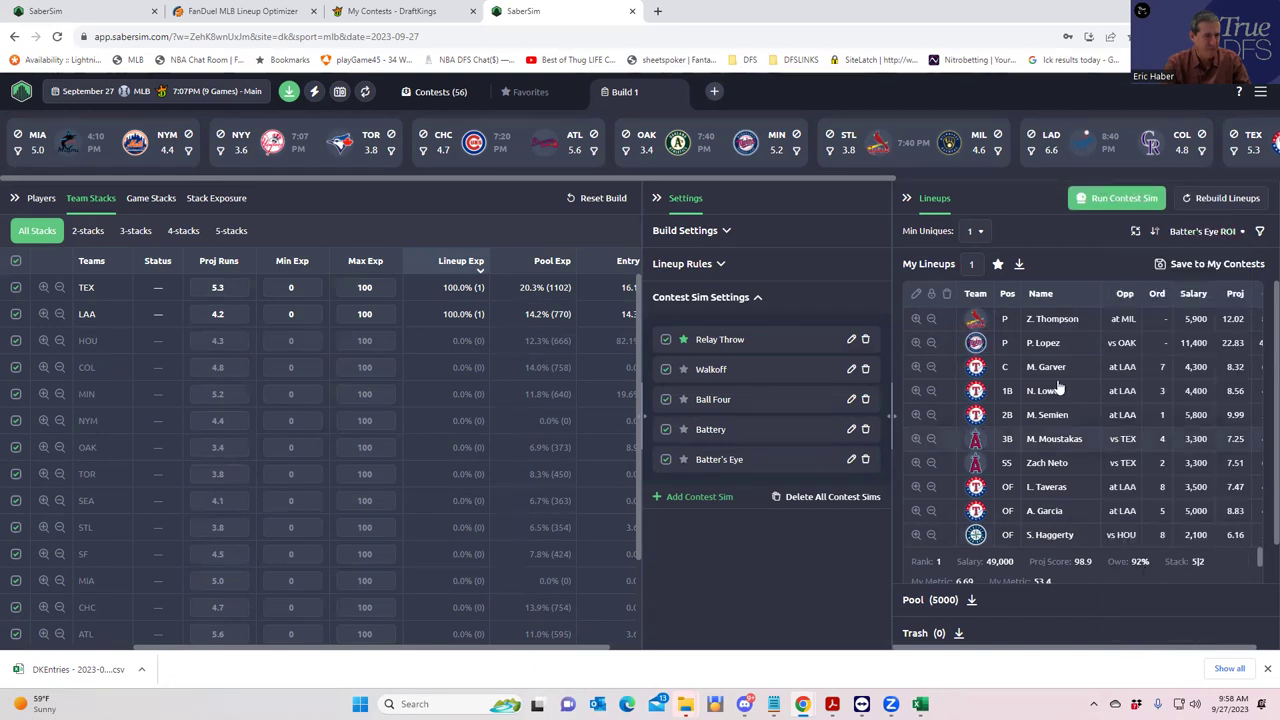
Set the lineup count to 3 and save those lineups to only the MLB $40K Batter's Eye contest, deselecting the Battery contest
click(976, 231)
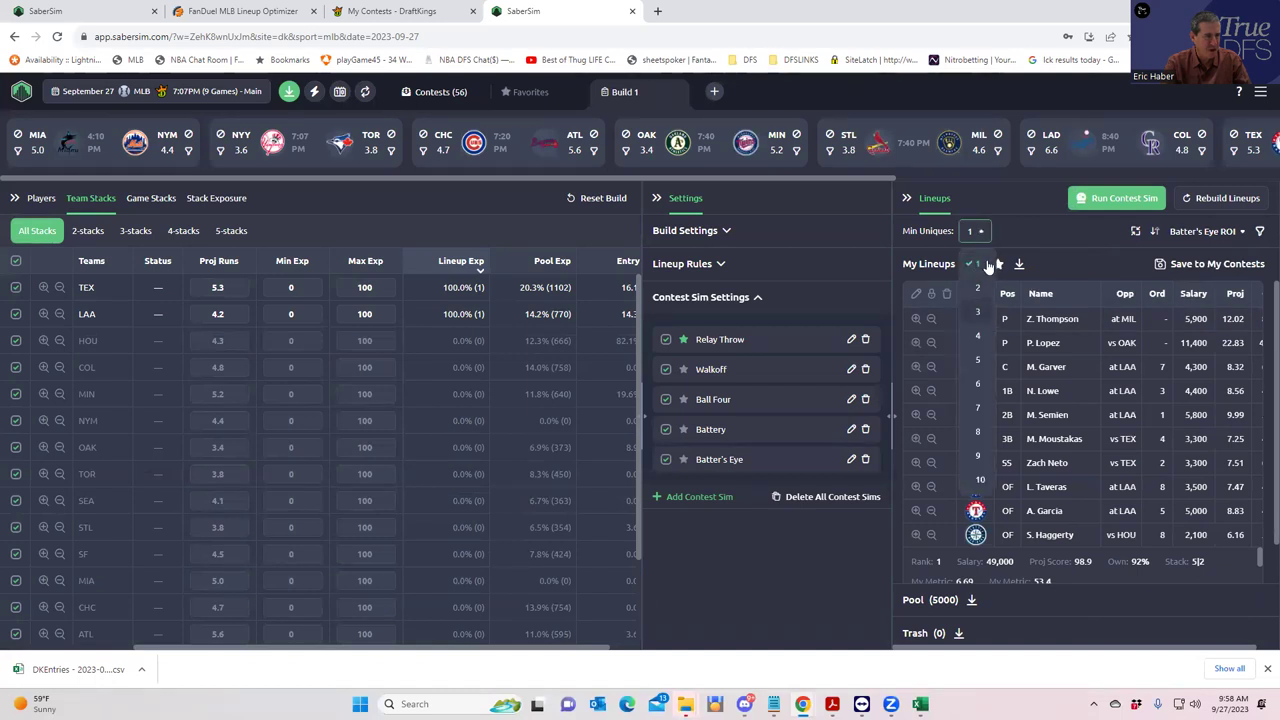
click(976, 263)
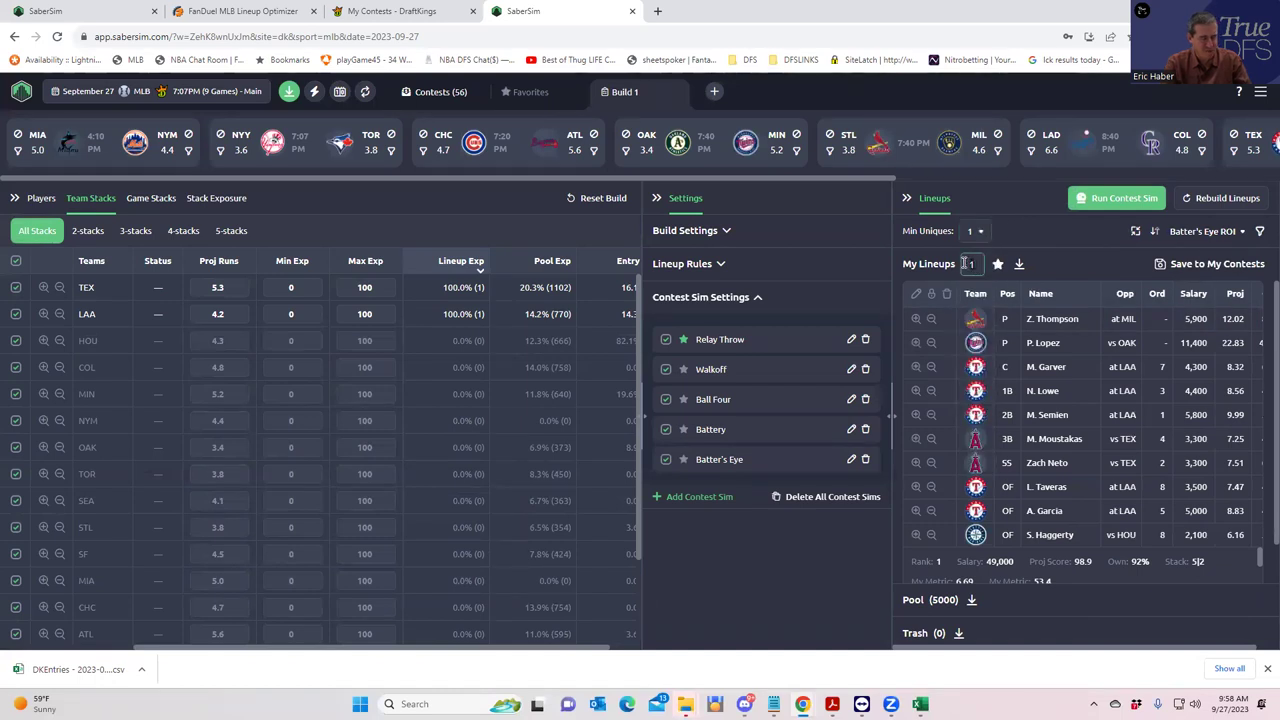
key(Return)
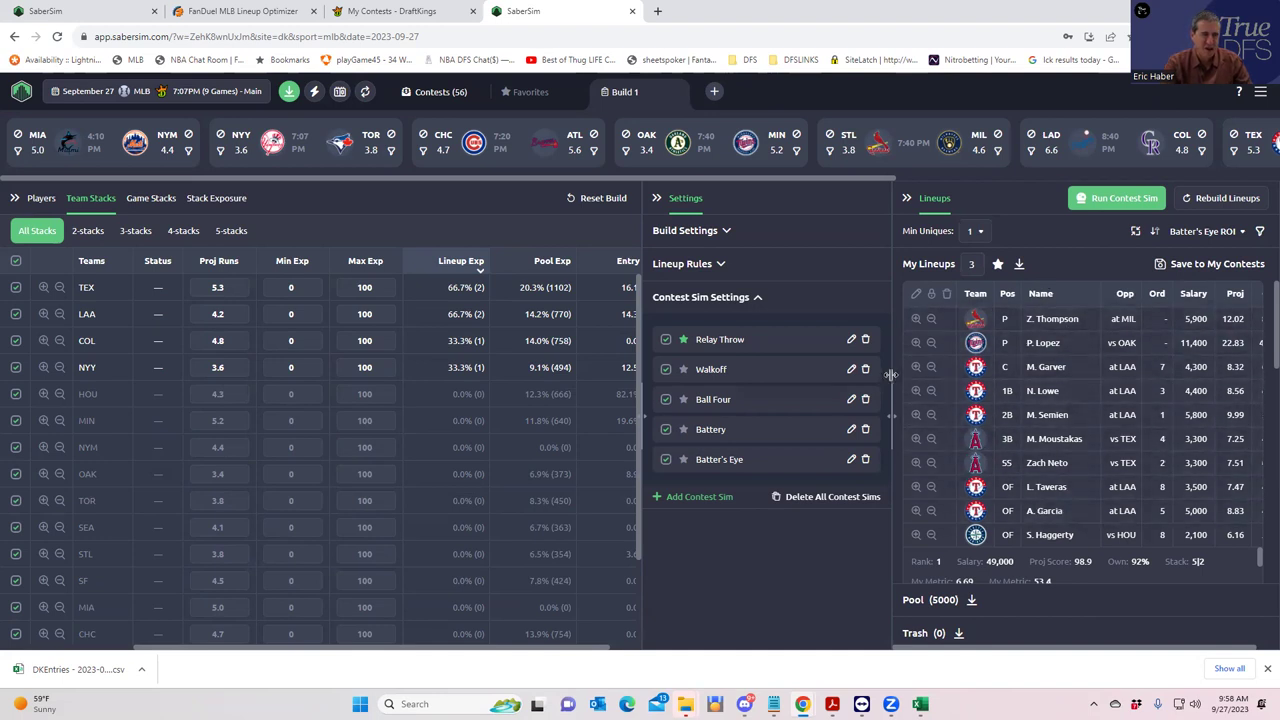
click(1172, 265)
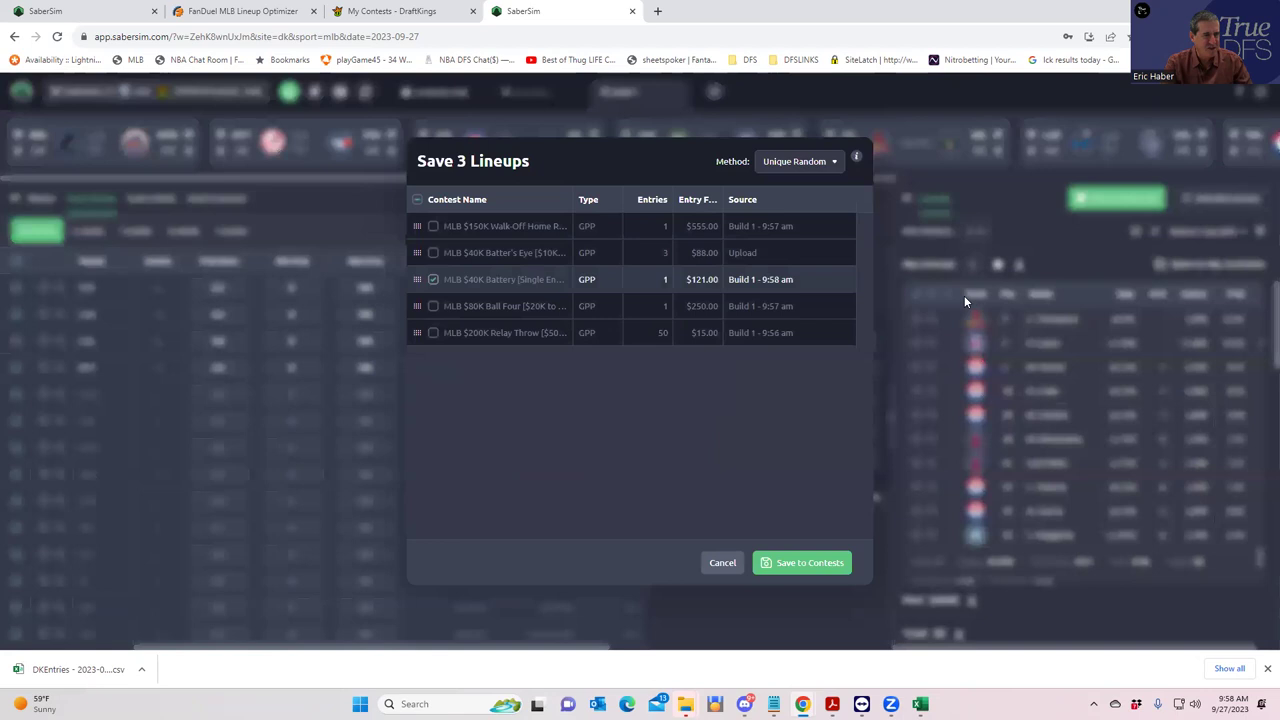
click(433, 253)
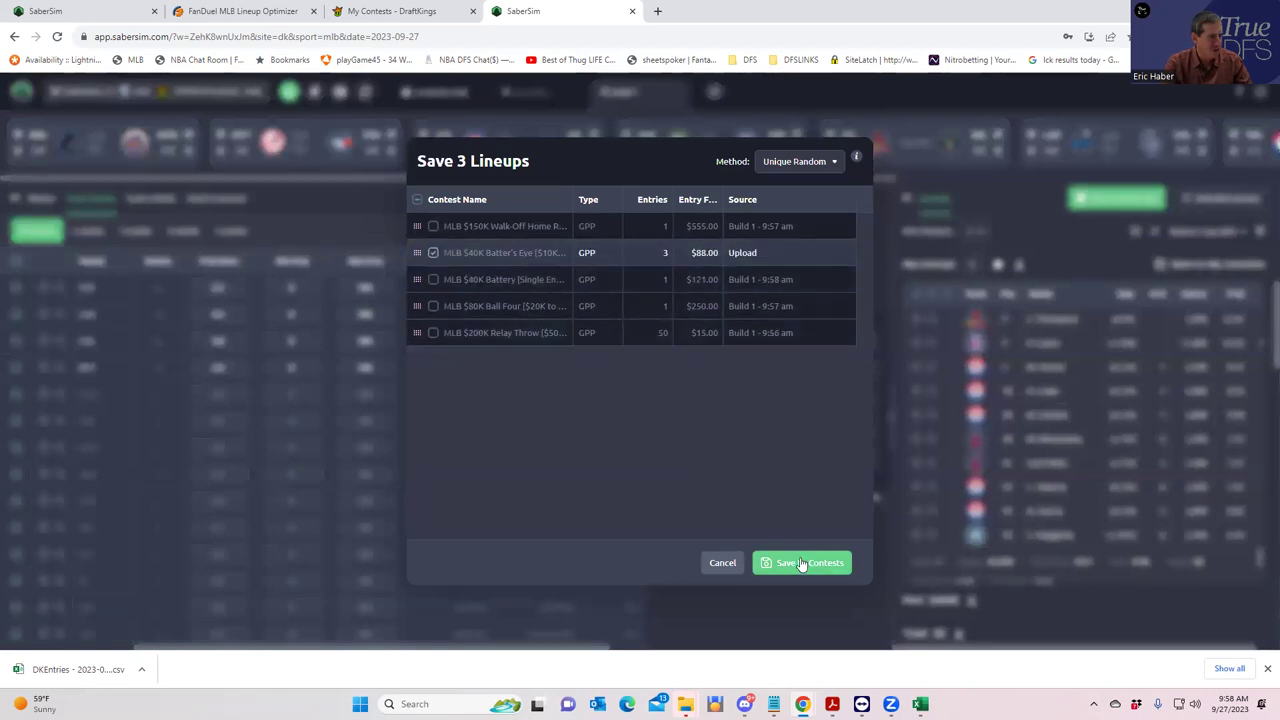
click(800, 562)
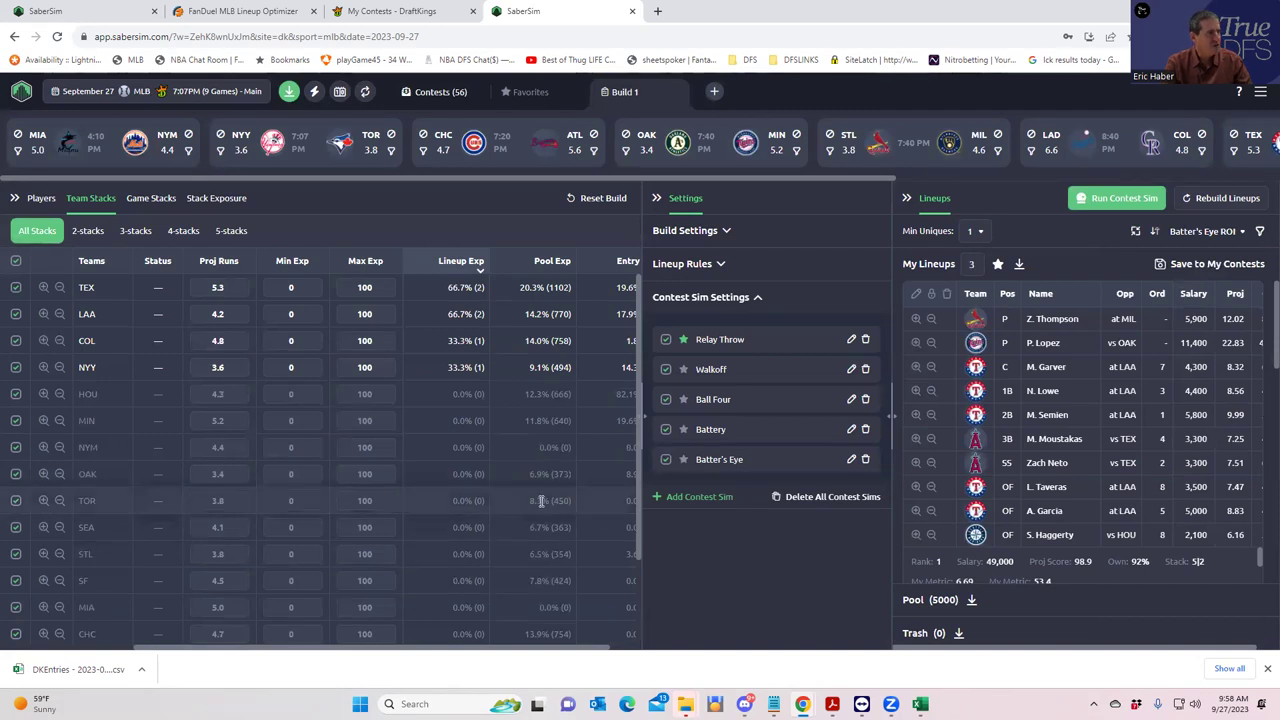
Export the saved contest entries, upload entries_dk_mlb_2023-09-27_main through DraftKings' entry editor, and view the upcoming lineups
click(288, 93)
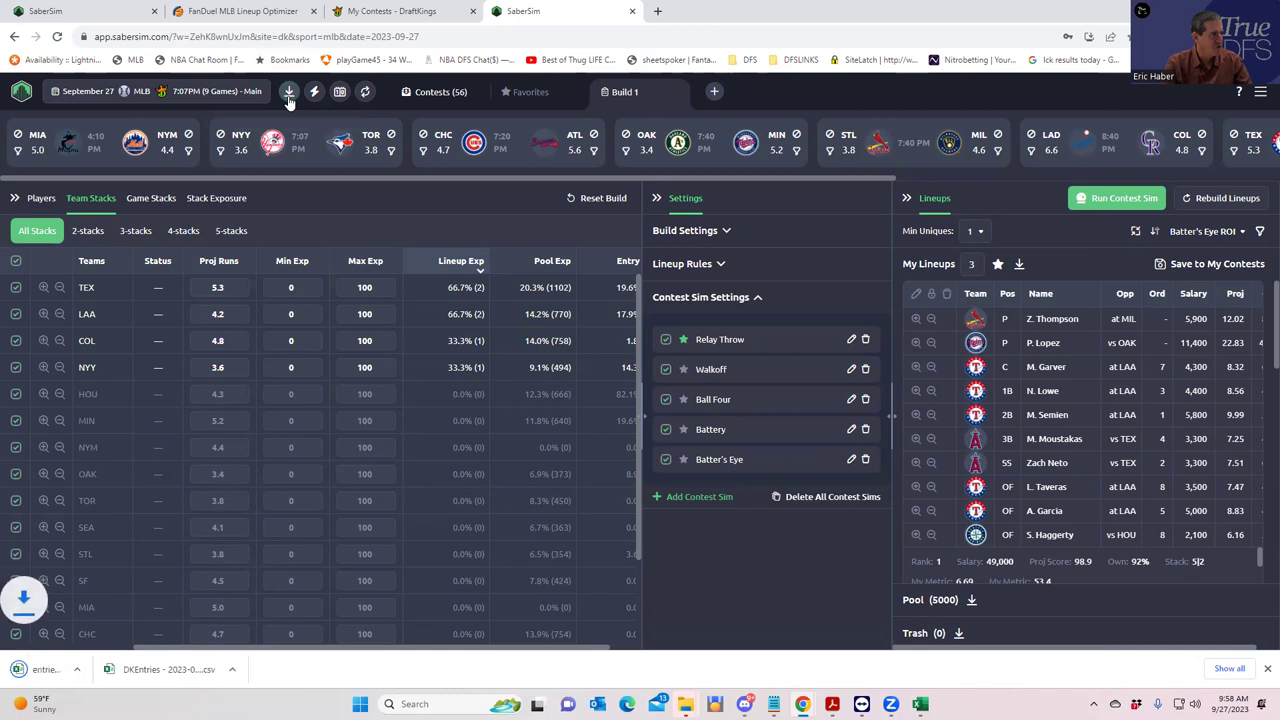
click(373, 14)
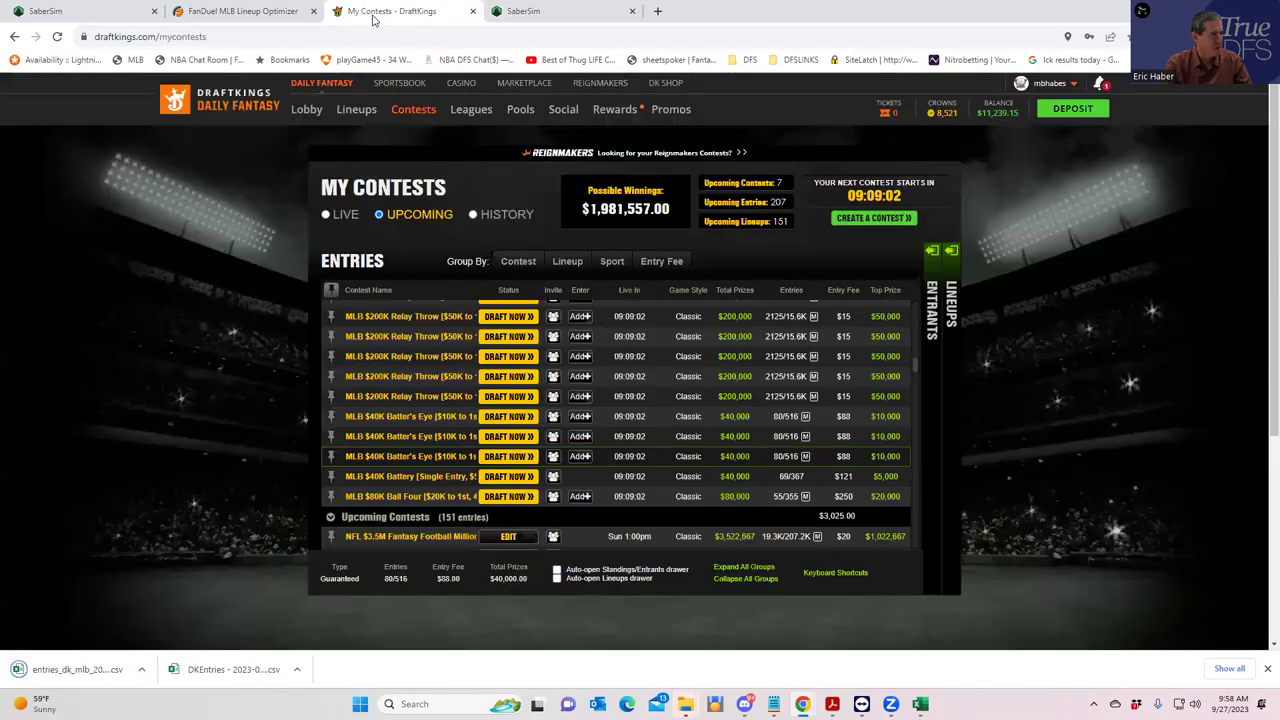
click(345, 112)
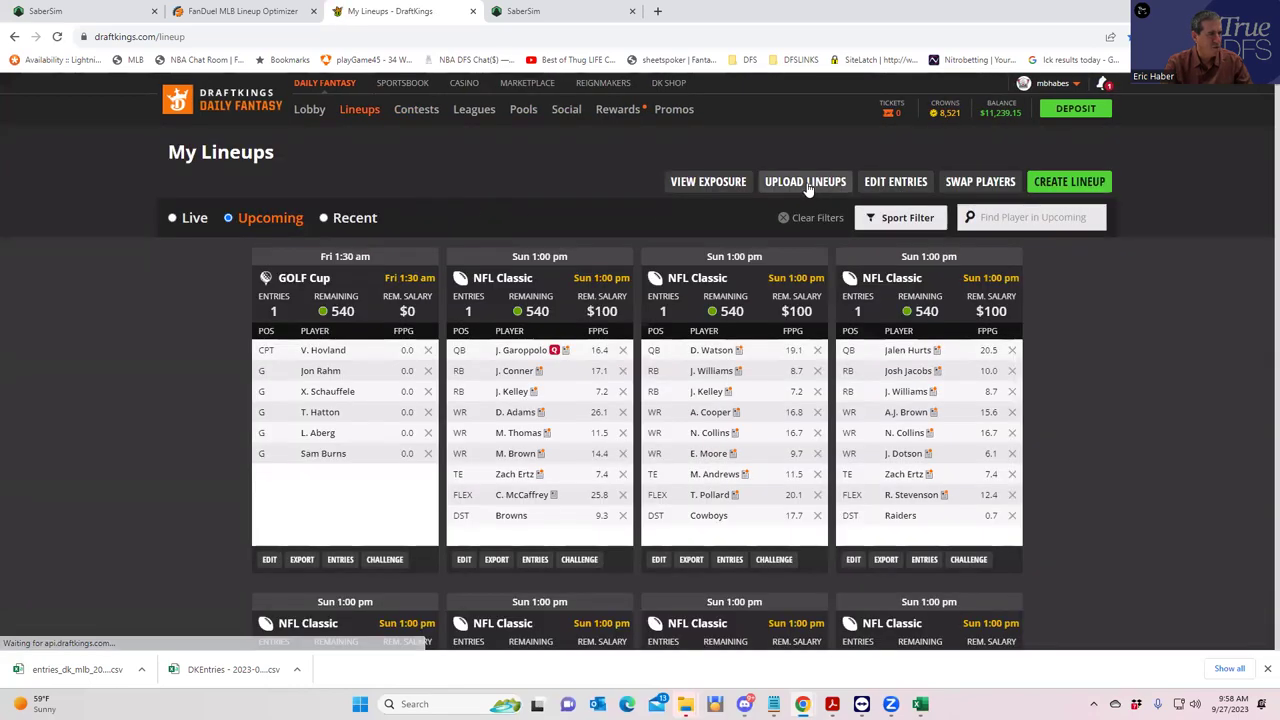
click(876, 186)
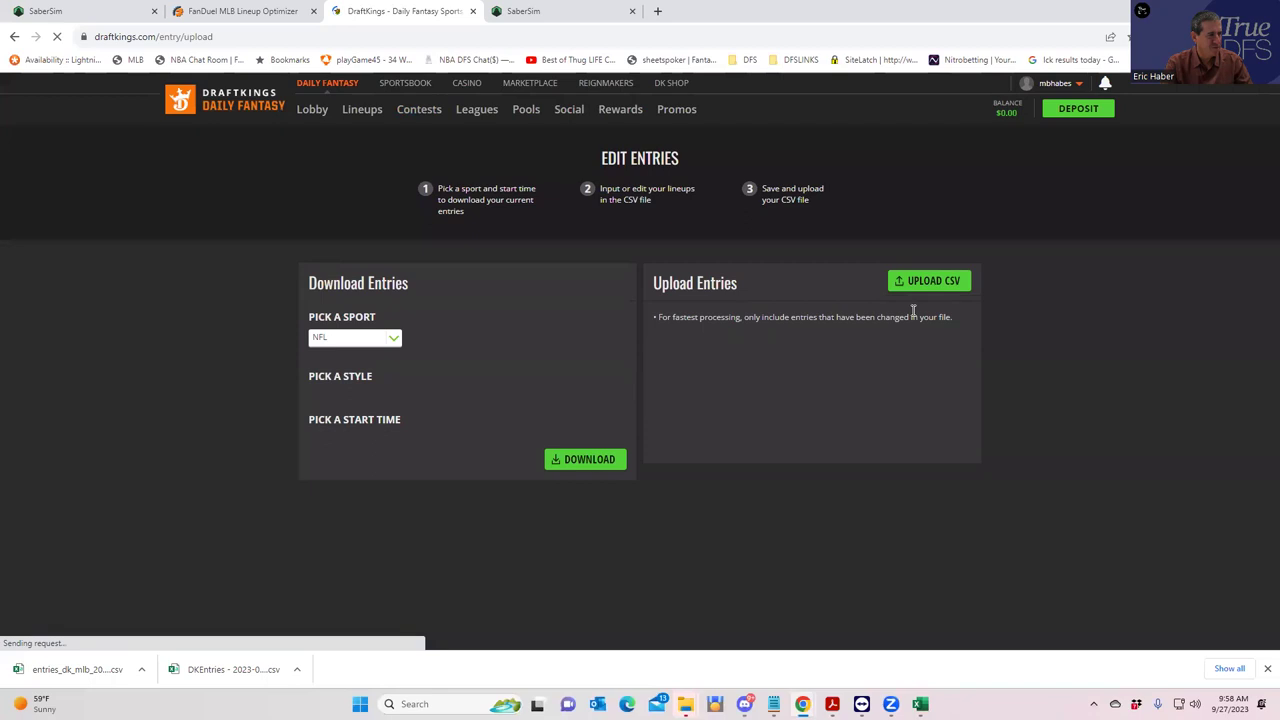
click(918, 284)
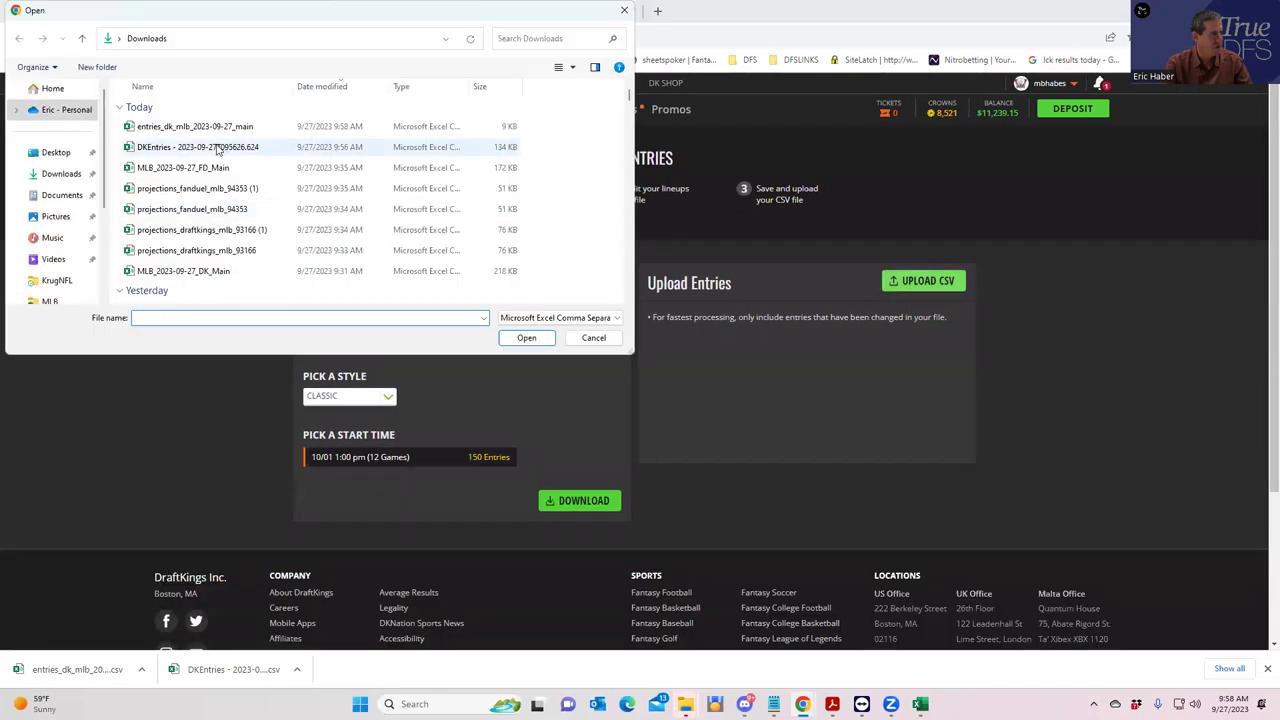
click(217, 130)
click(526, 337)
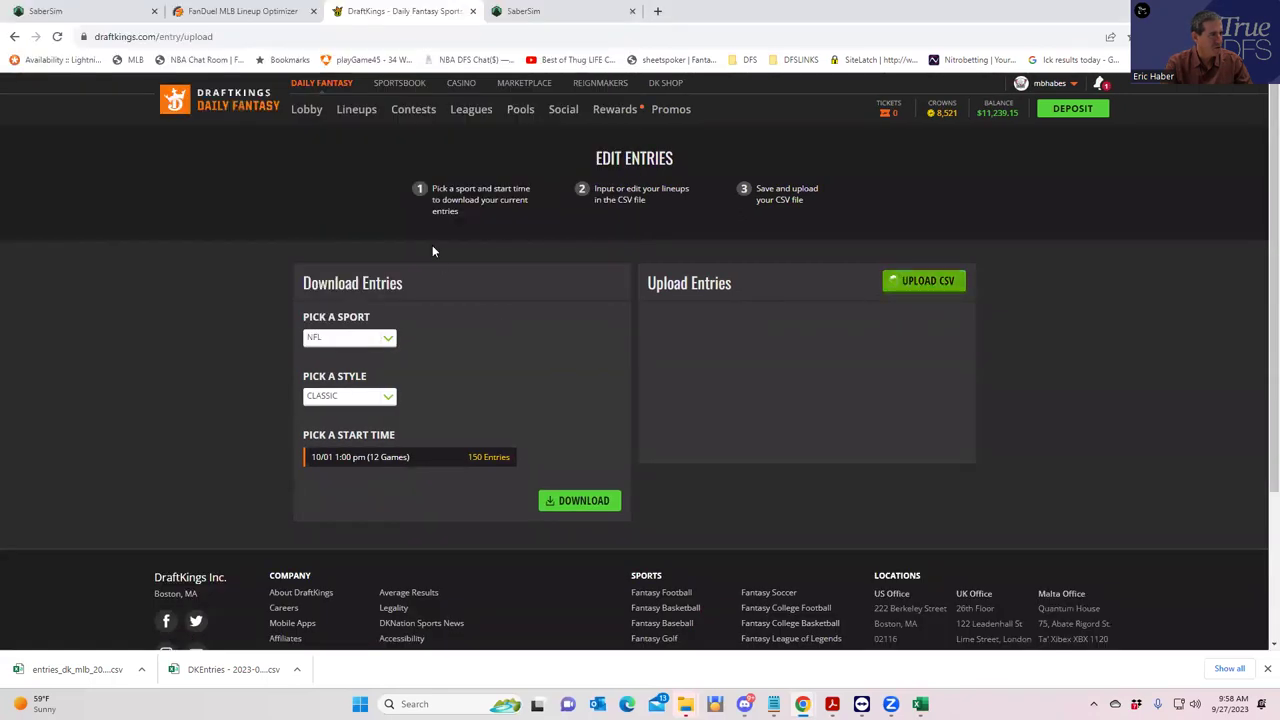
click(365, 116)
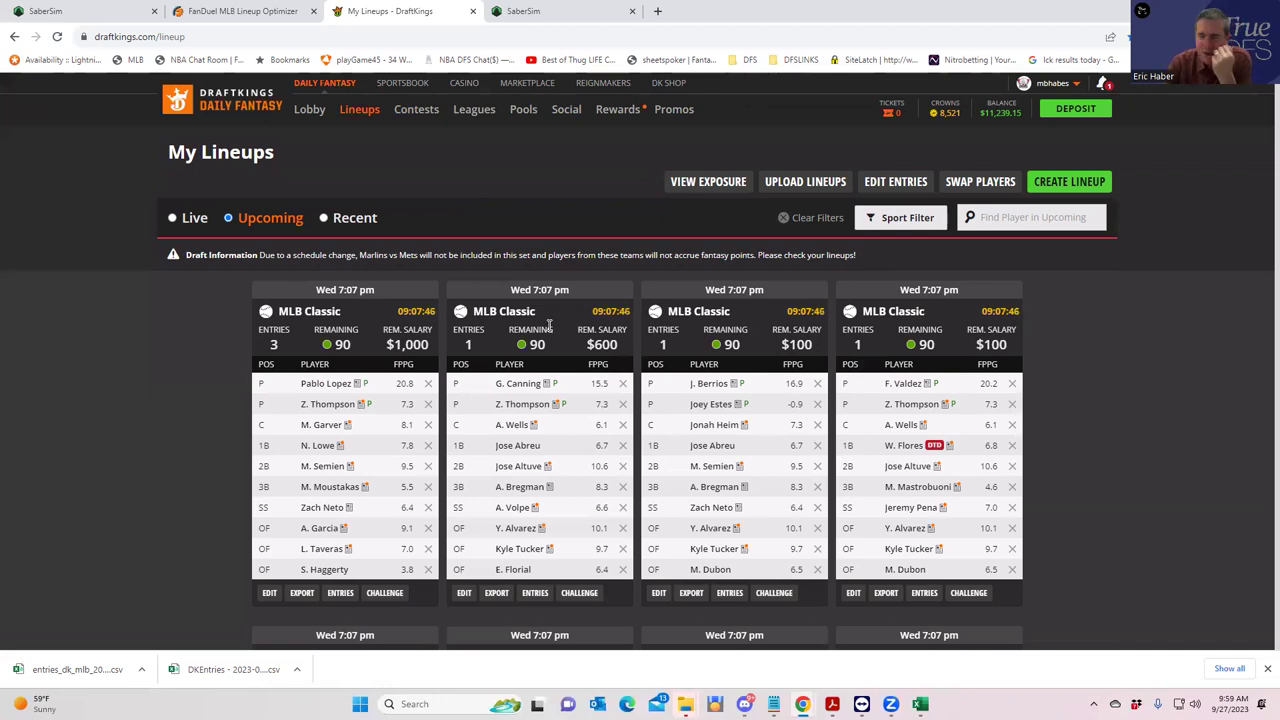
Return to SaberSim and switch to FanDuel's 7:07 PM MLB Main slate for September 27, 2023
click(566, 13)
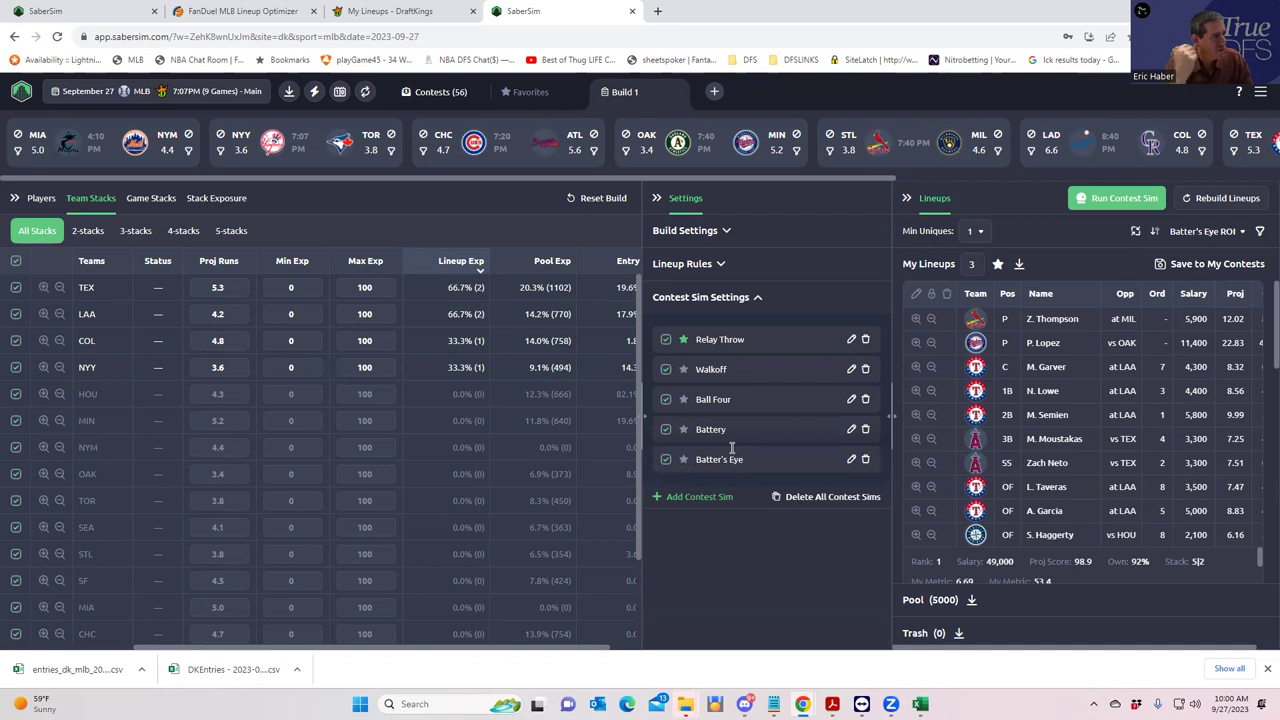
click(221, 93)
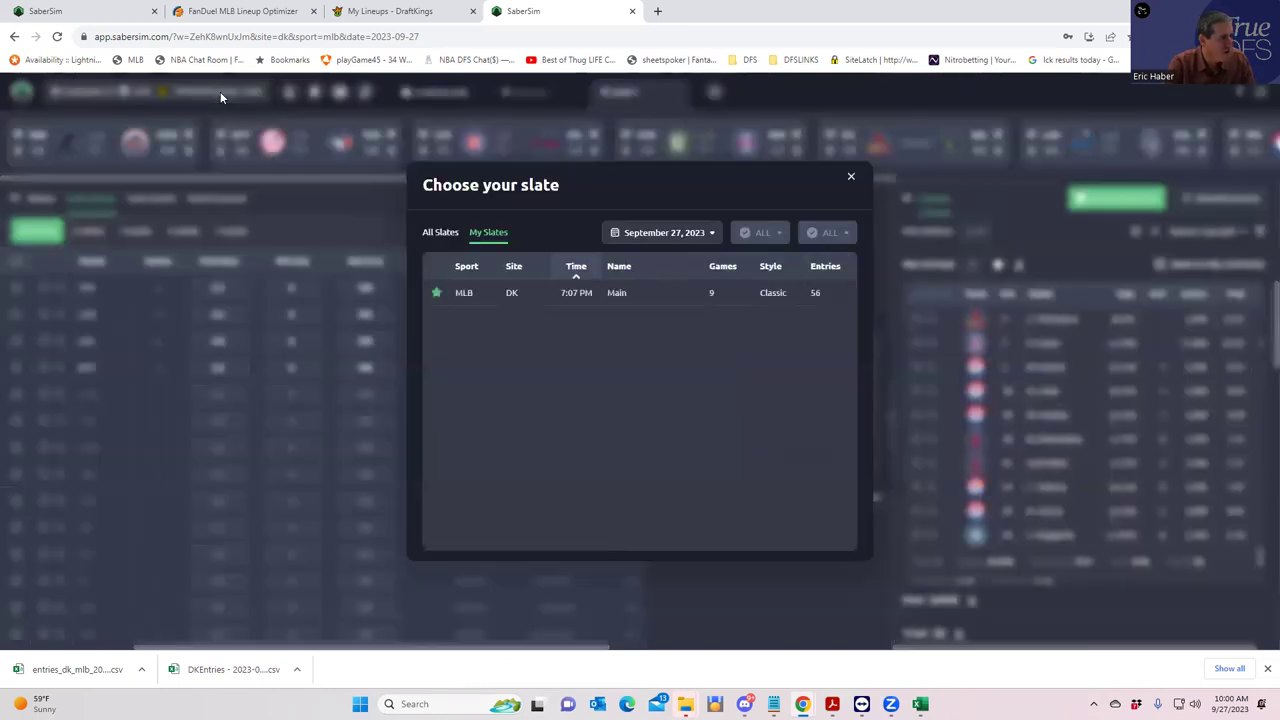
click(431, 234)
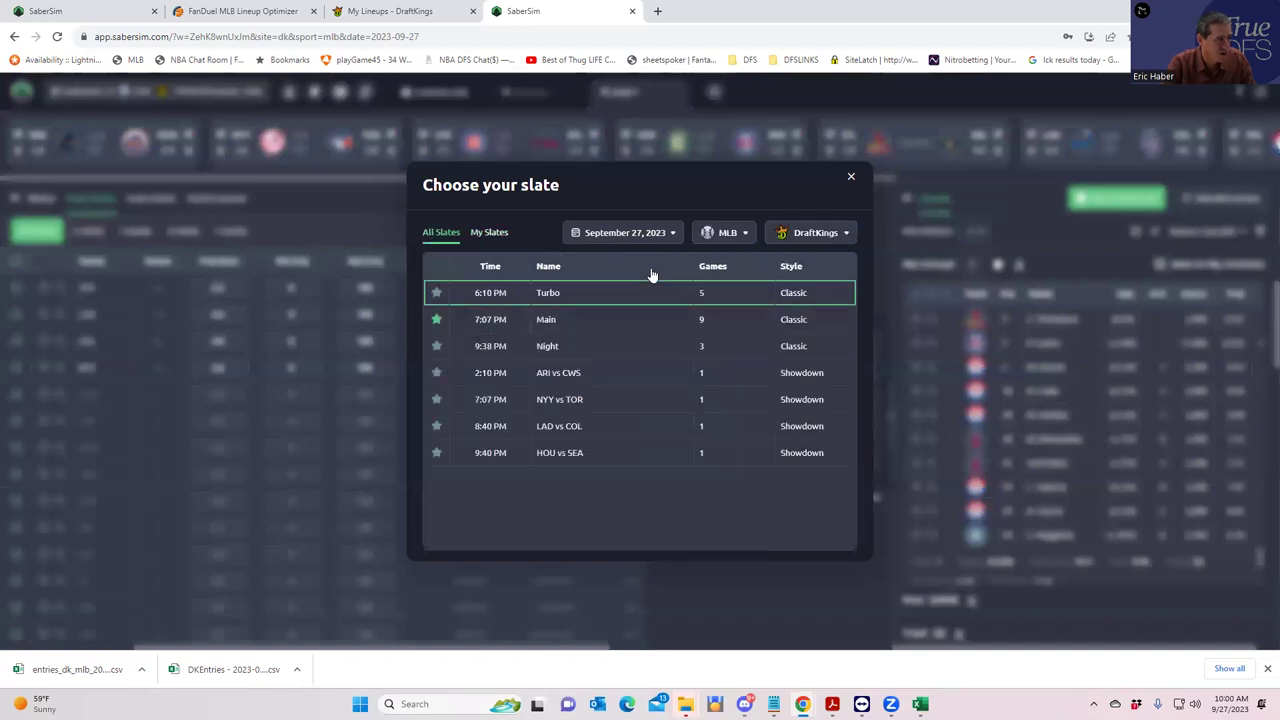
click(802, 236)
click(808, 287)
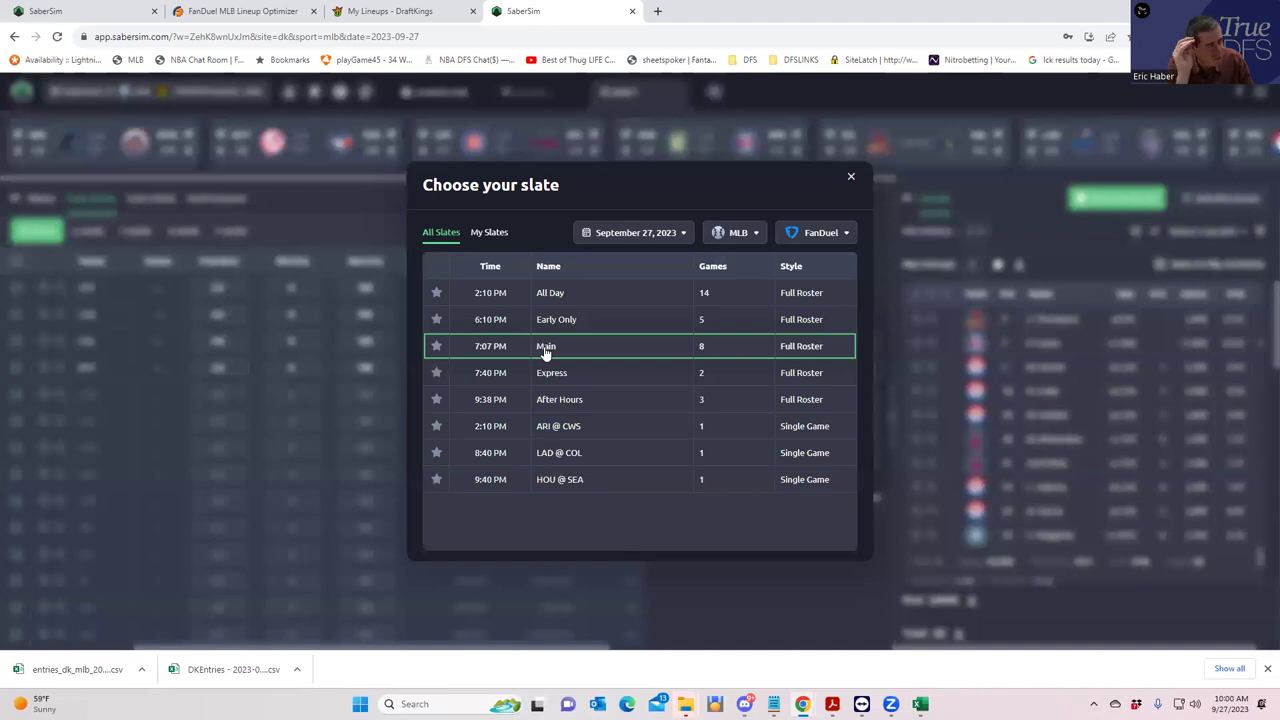
click(545, 347)
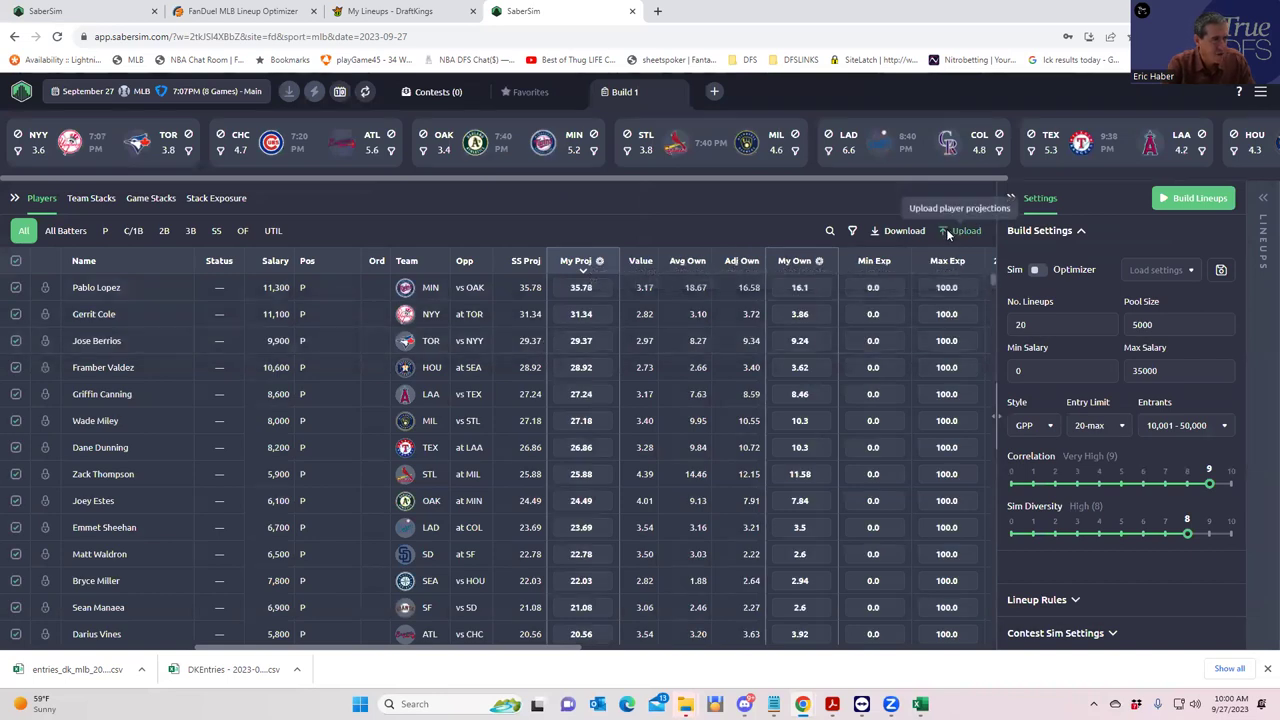
Upload custom player projections and ownership from MLBFD_Sim in the KrugMLB folder, excluding unlisted players, without saving them as a new source
click(950, 231)
click(449, 203)
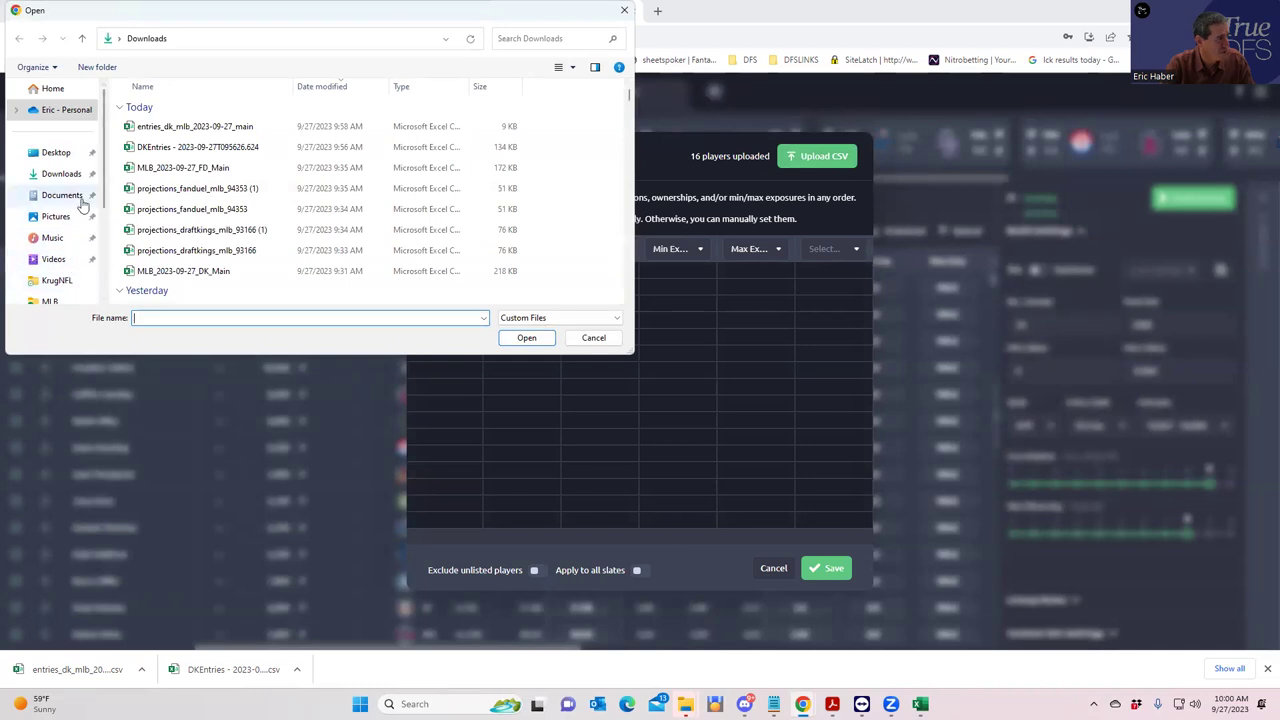
scroll(75, 200, down, 2)
click(65, 302)
scroll(200, 240, down, 2)
click(172, 170)
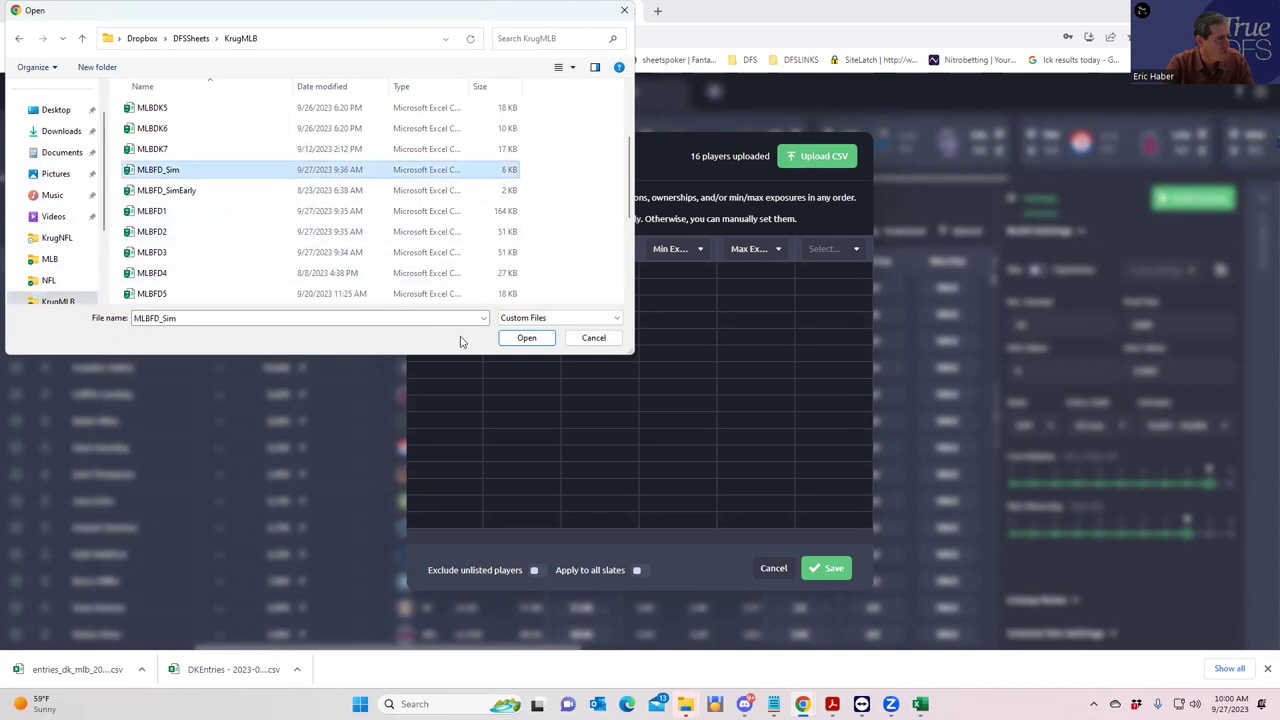
click(522, 338)
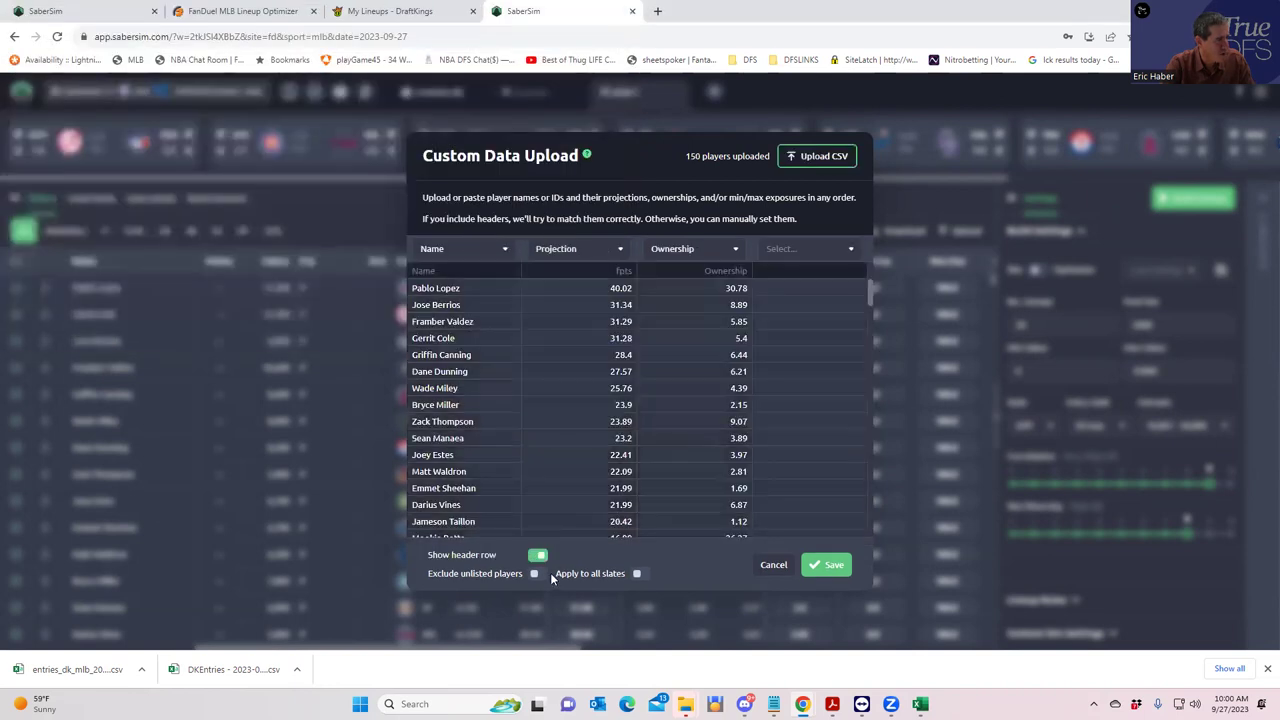
click(536, 573)
click(826, 566)
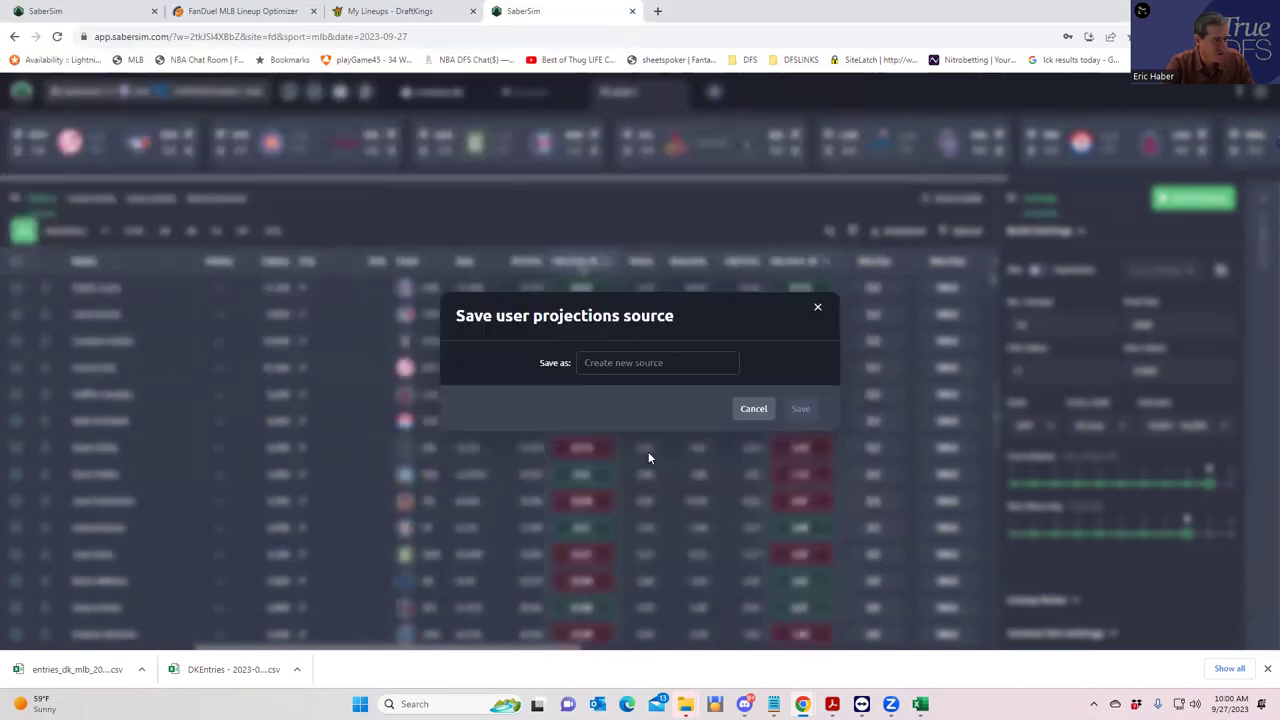
click(755, 408)
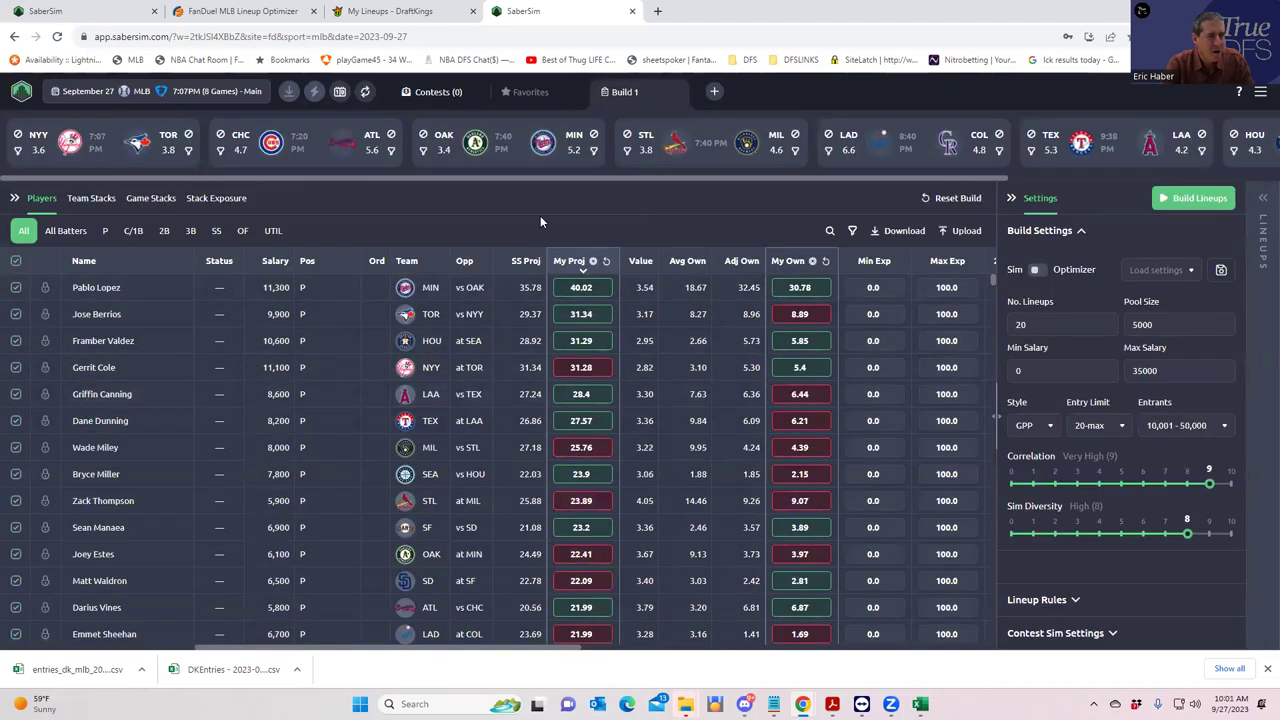
Build 50 lineups for the slate and review their stack-type and team-stack exposures
click(1038, 325)
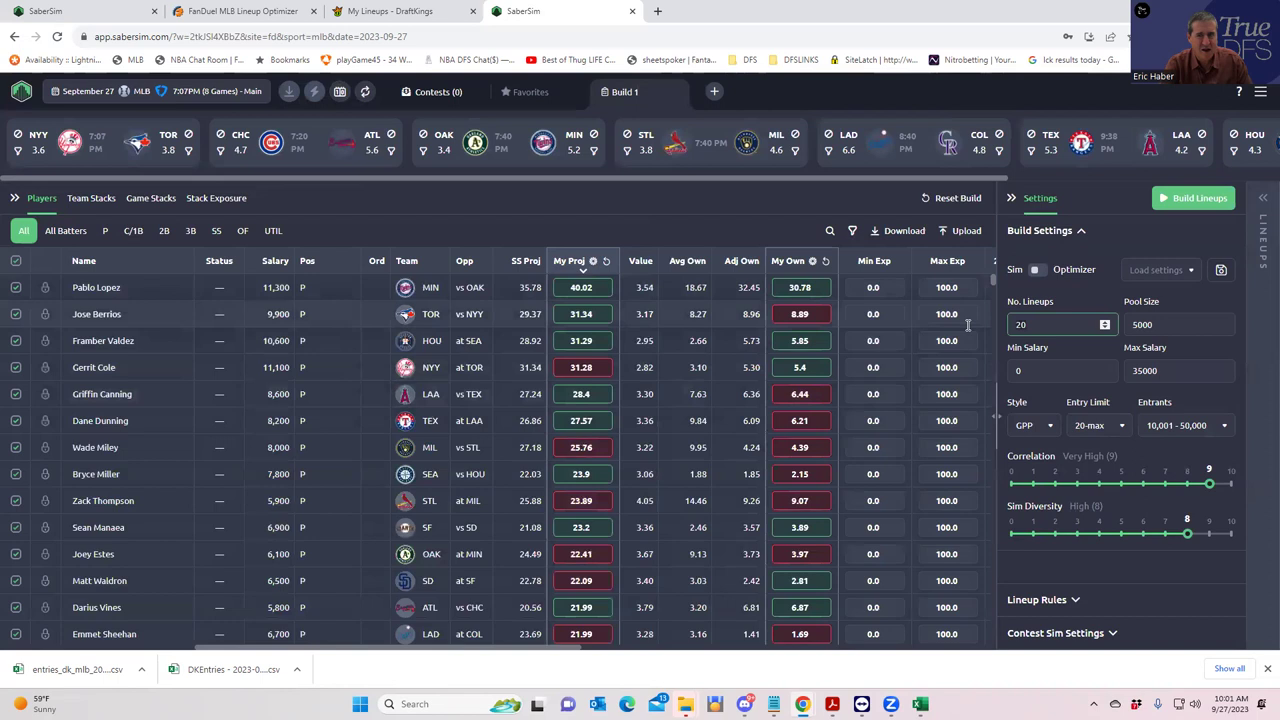
text(50)
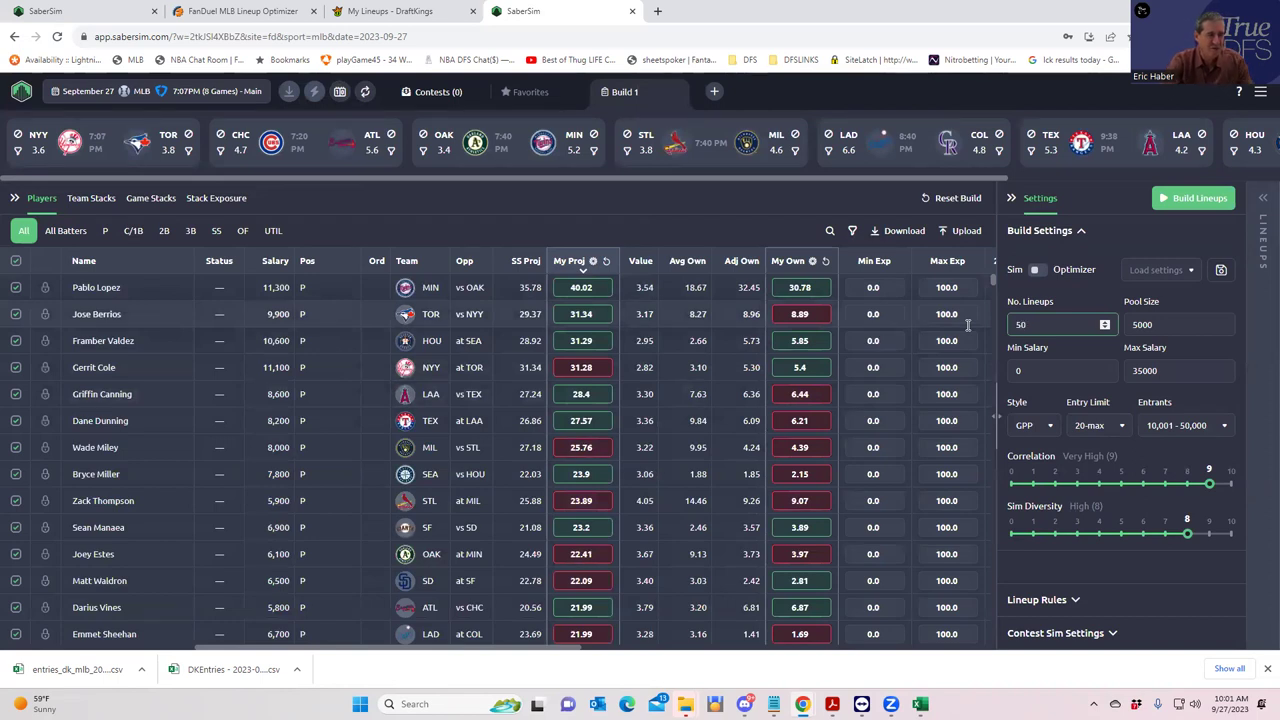
click(1073, 294)
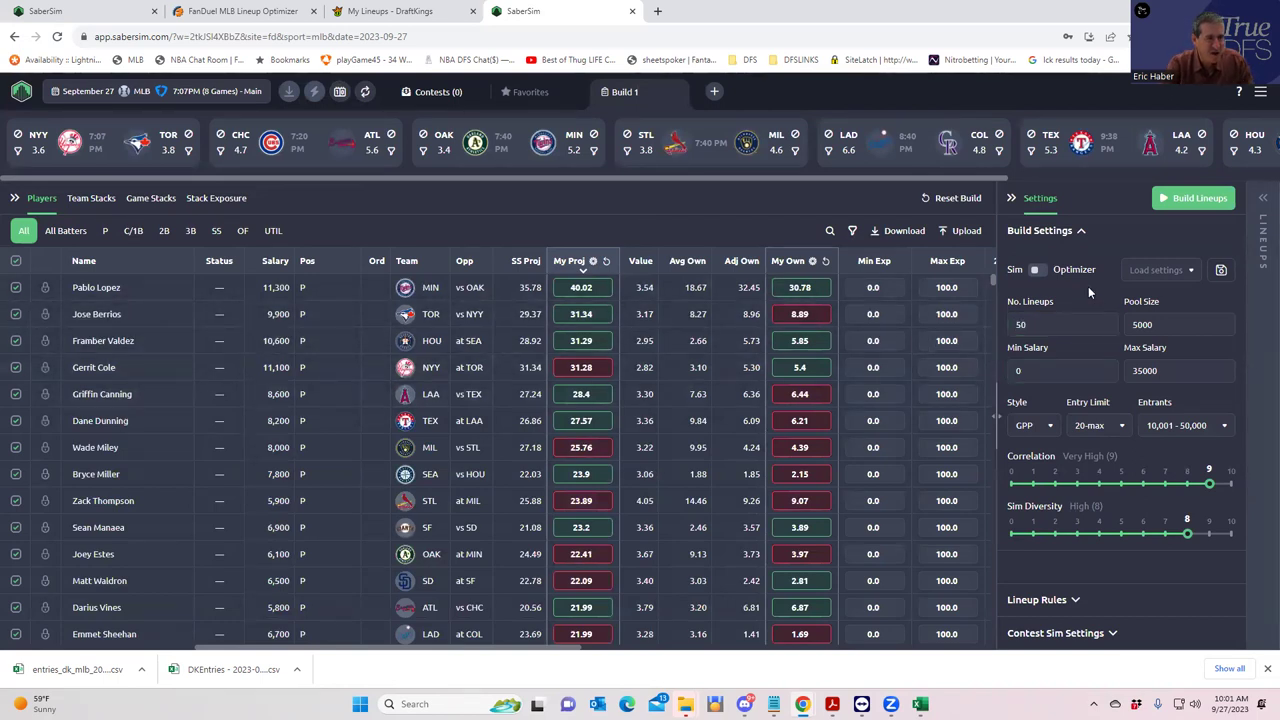
click(1182, 202)
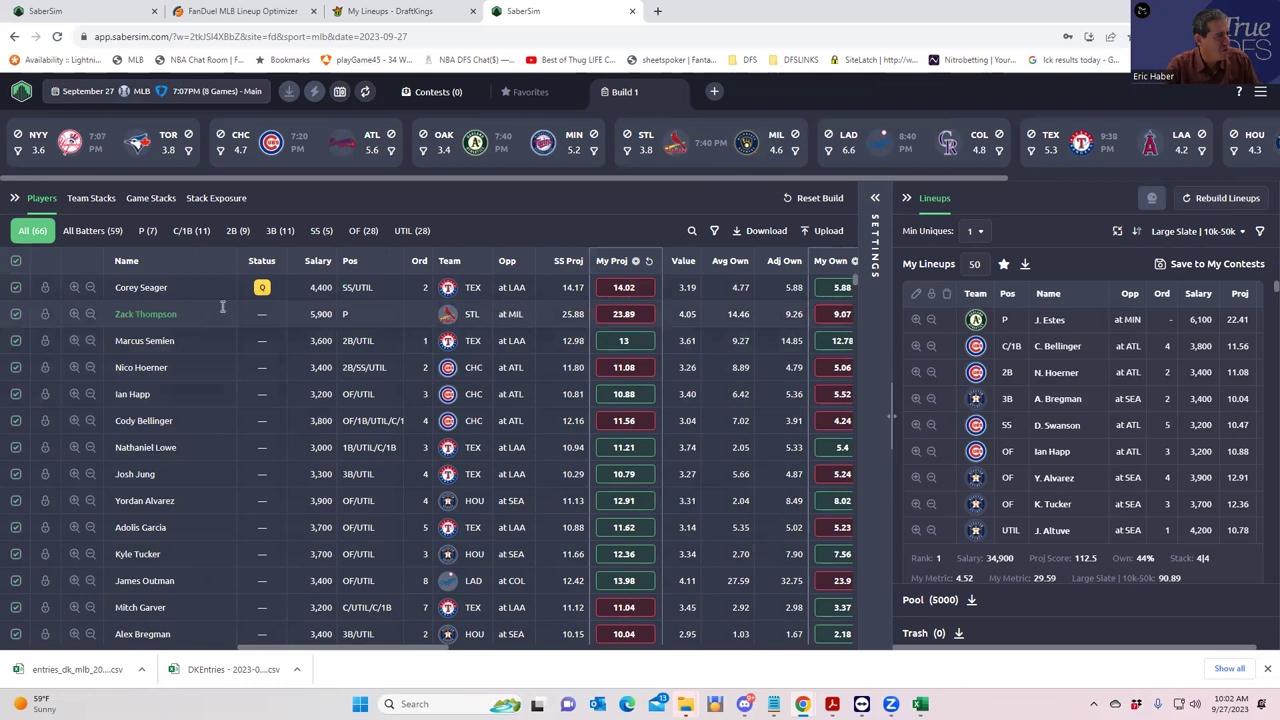
click(222, 200)
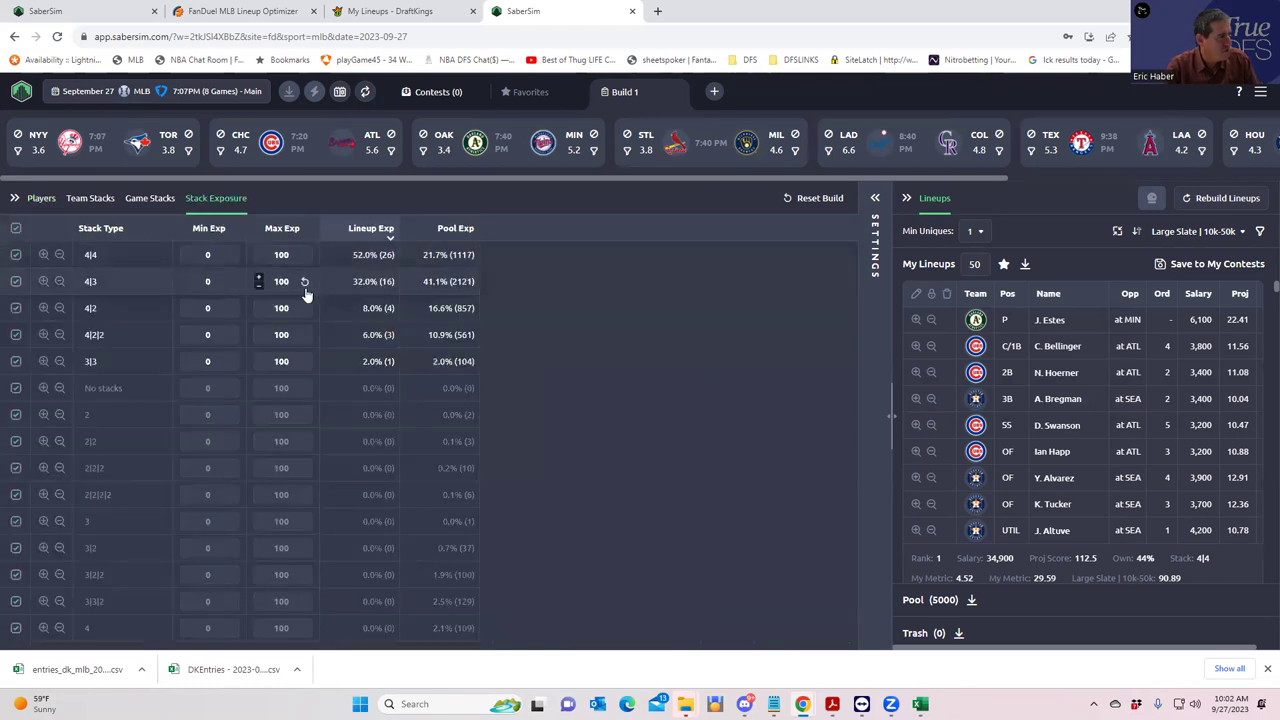
click(92, 199)
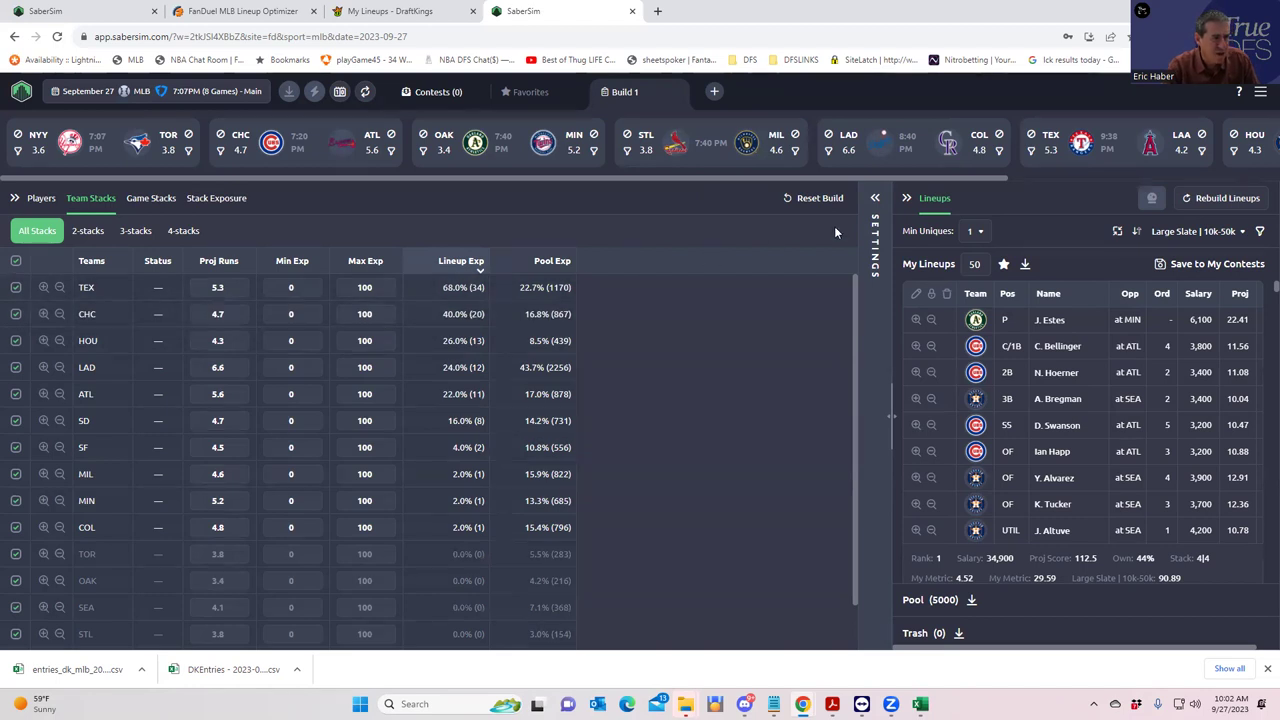
Add a contest sim to the build's contest sim settings and name it Squeeze
click(876, 205)
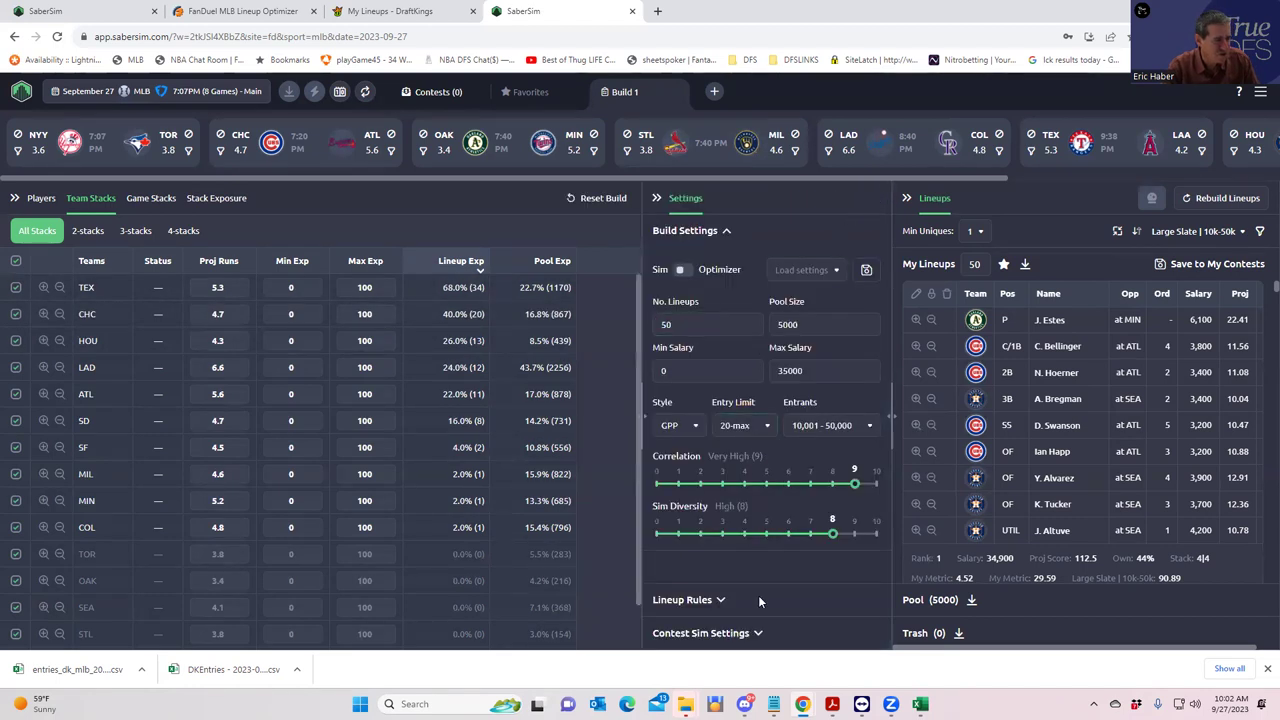
click(756, 633)
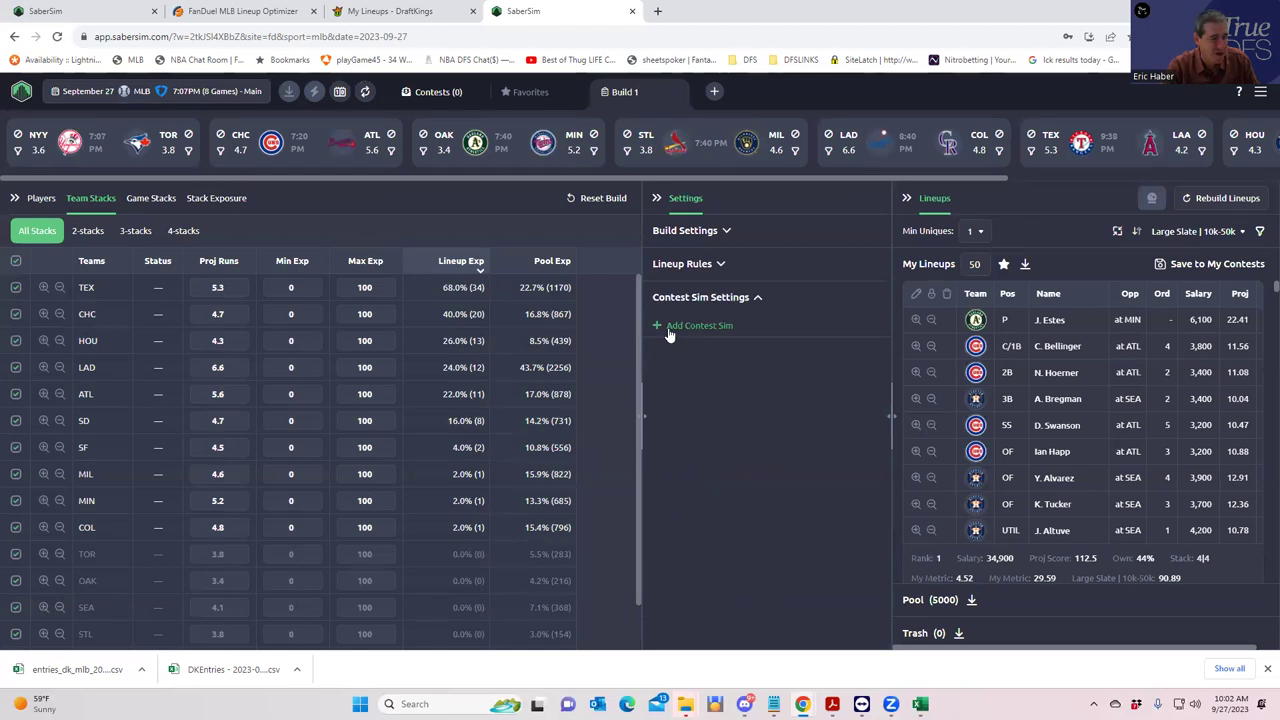
click(657, 326)
click(851, 406)
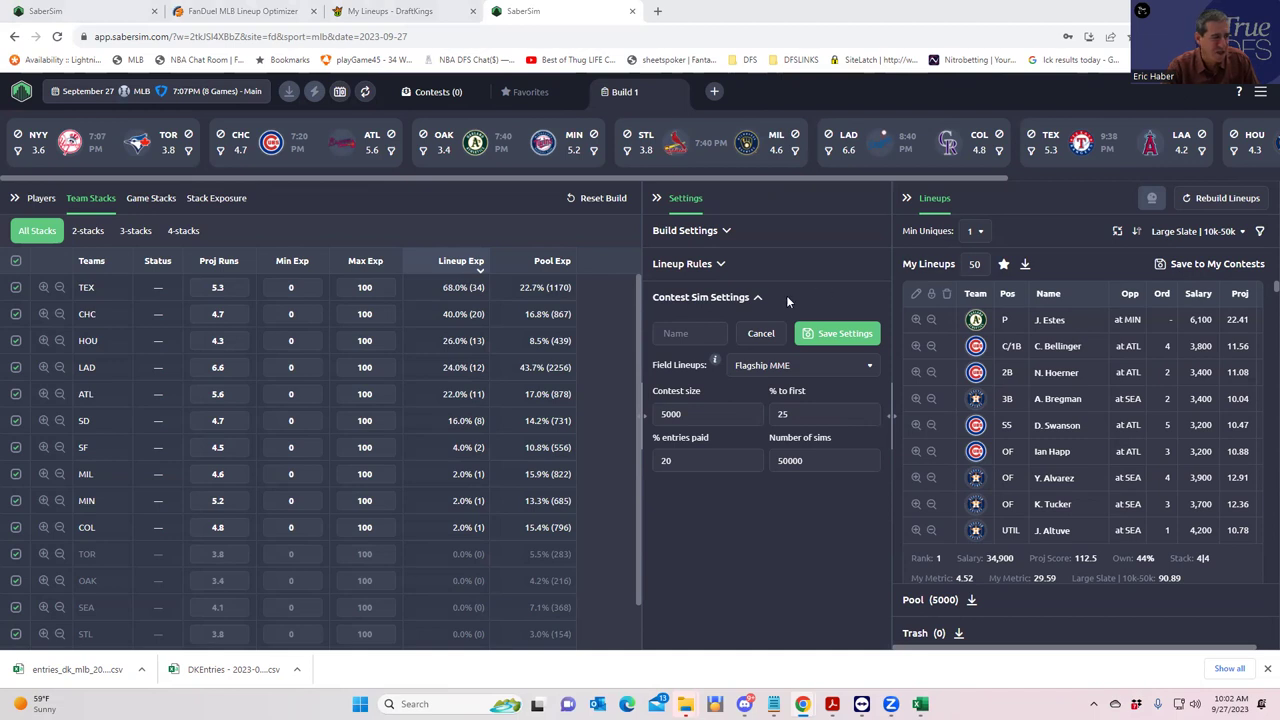
click(682, 333)
text(S)
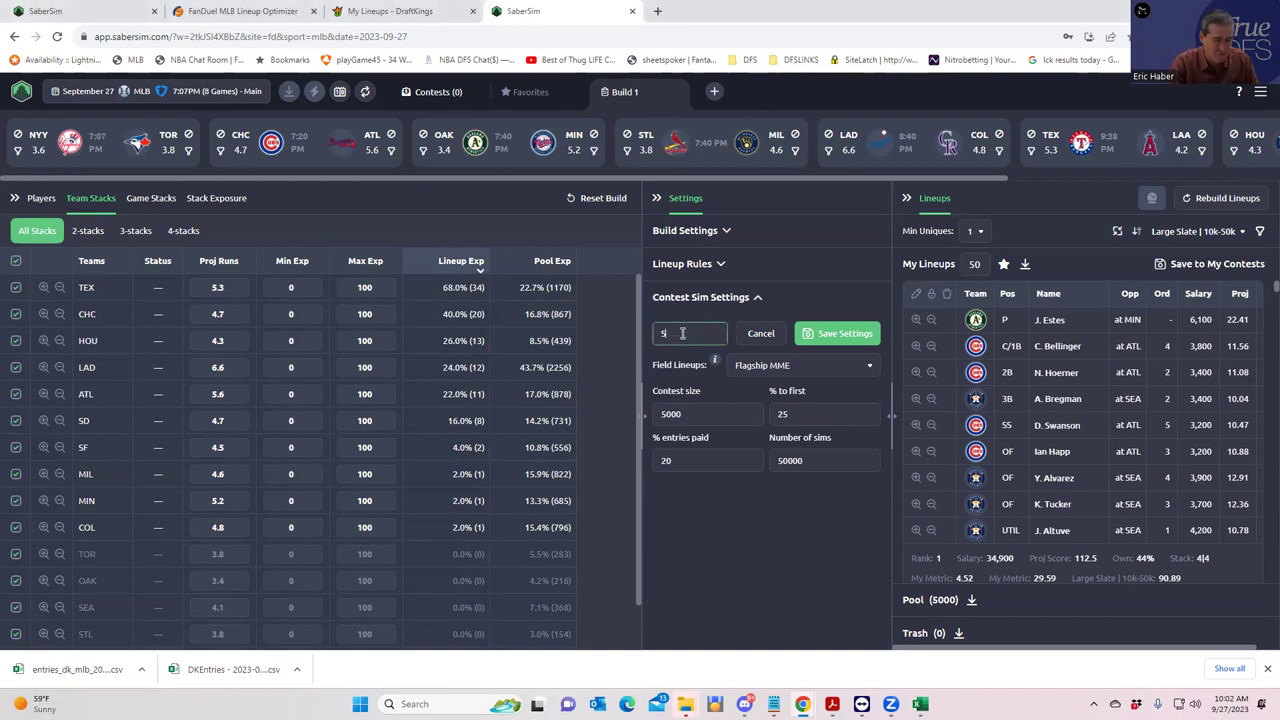
text(queeze)
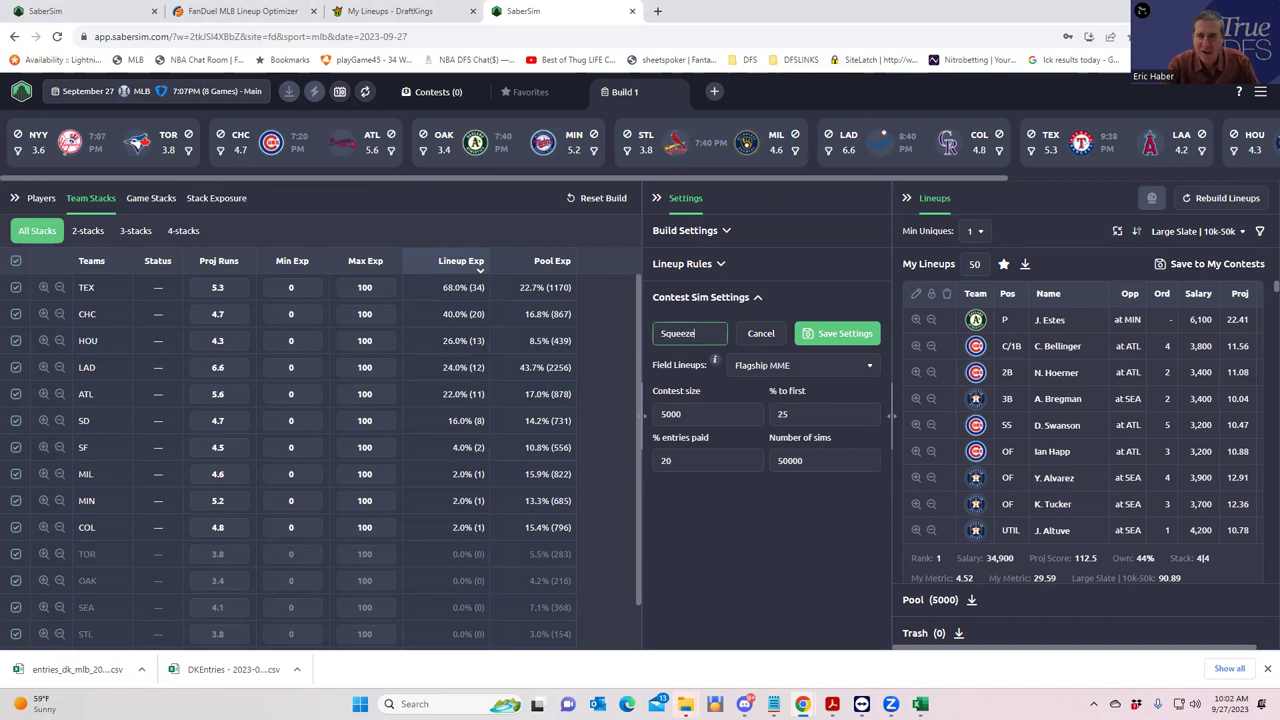
Look up the $60K Wed MLB Squeeze contest on FanDuel and set the Squeeze sim's contest size to 7936 in SaberSim
key(alt+Tab)
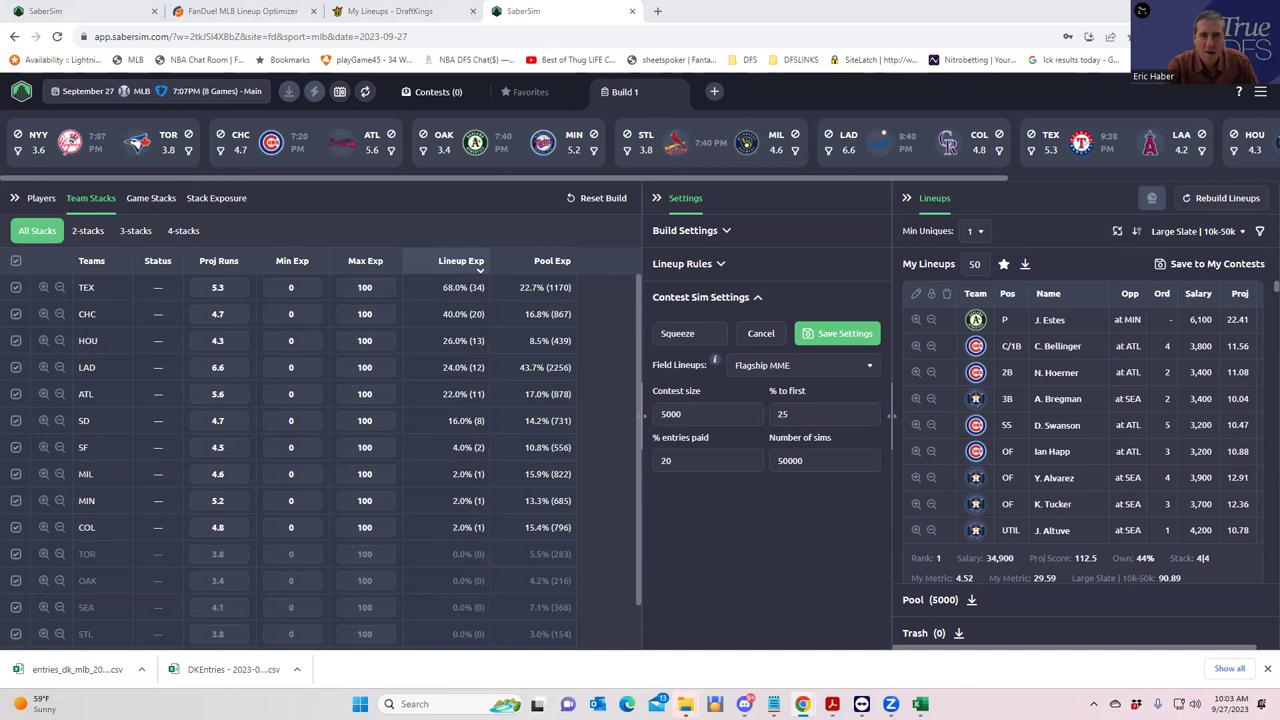
key(alt+Tab)
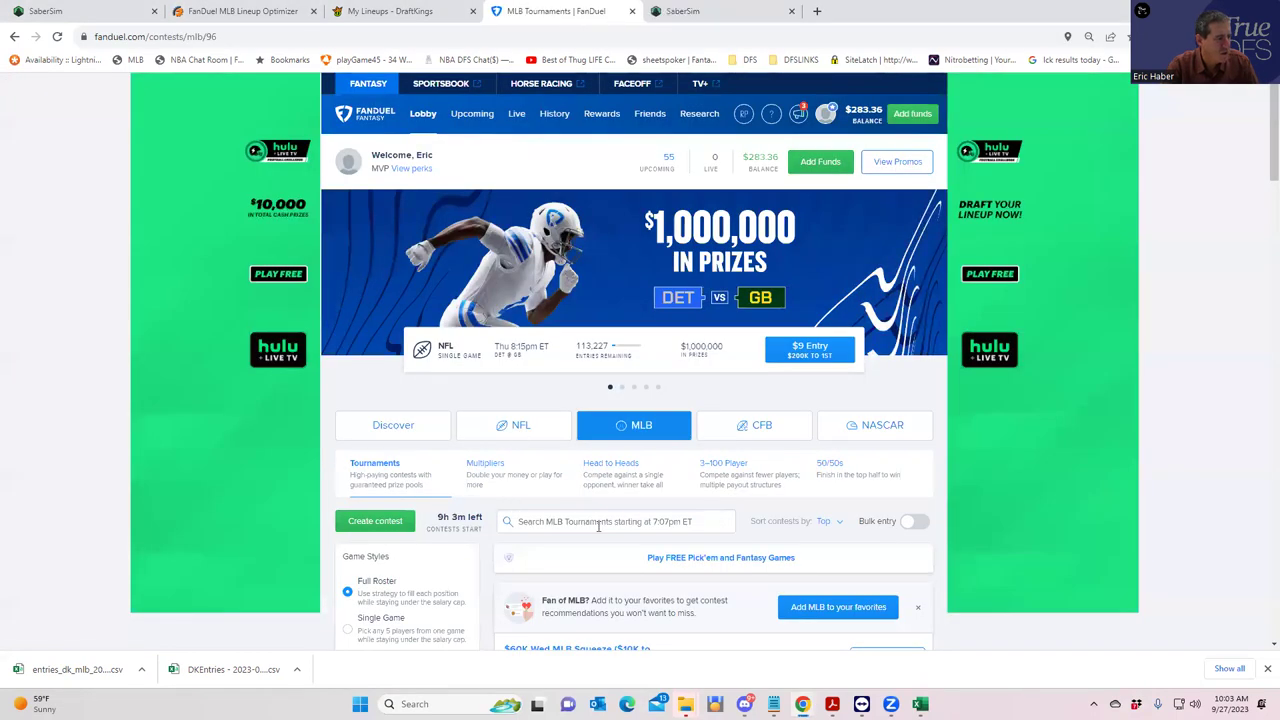
scroll(558, 508, down, 2)
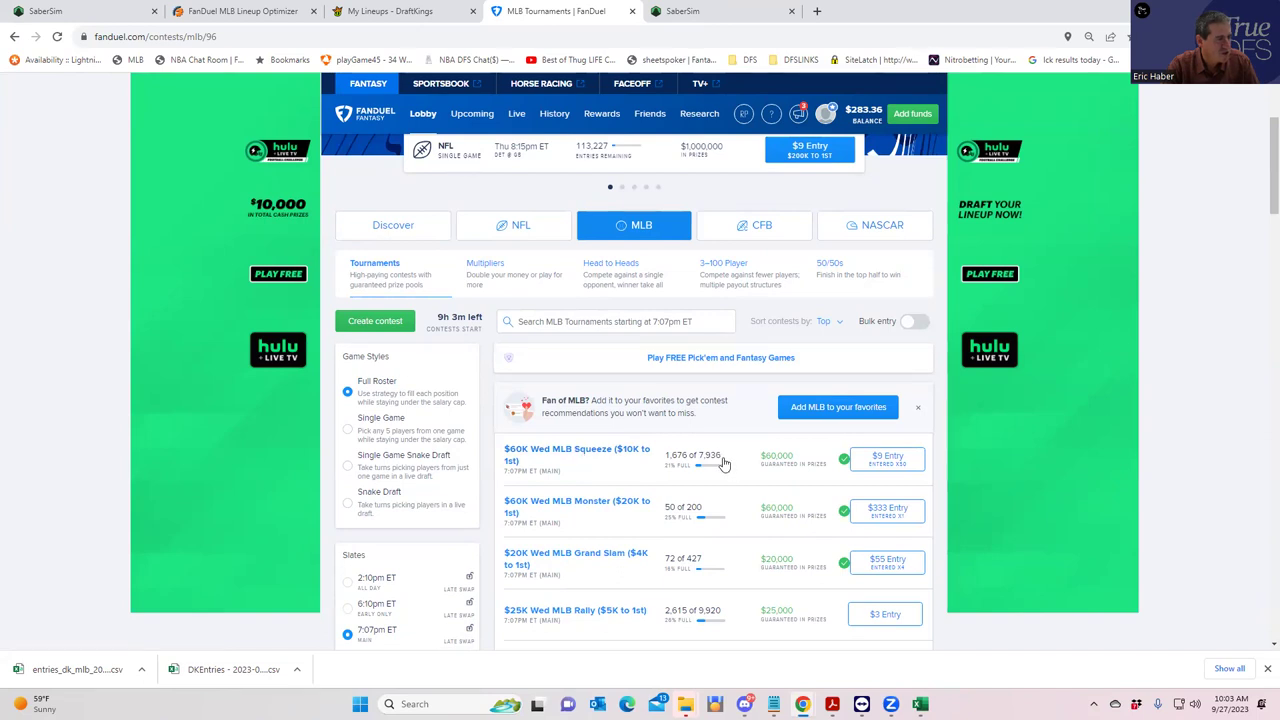
click(598, 454)
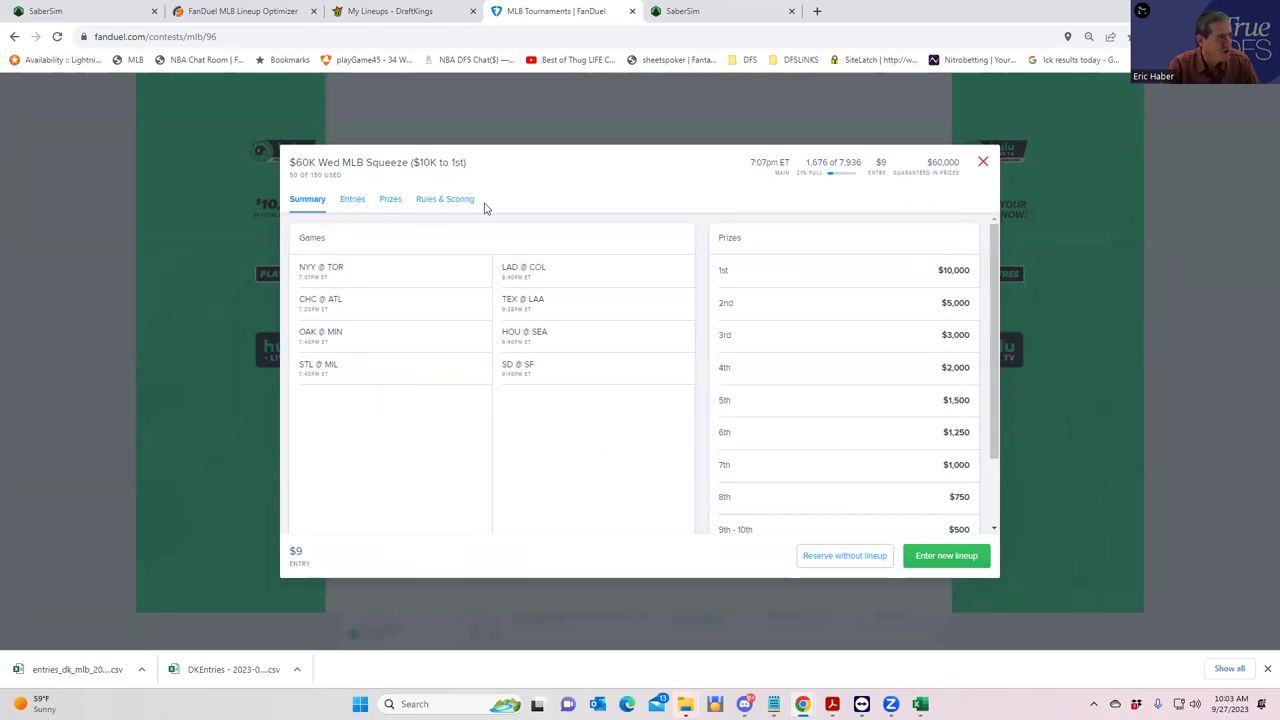
click(690, 11)
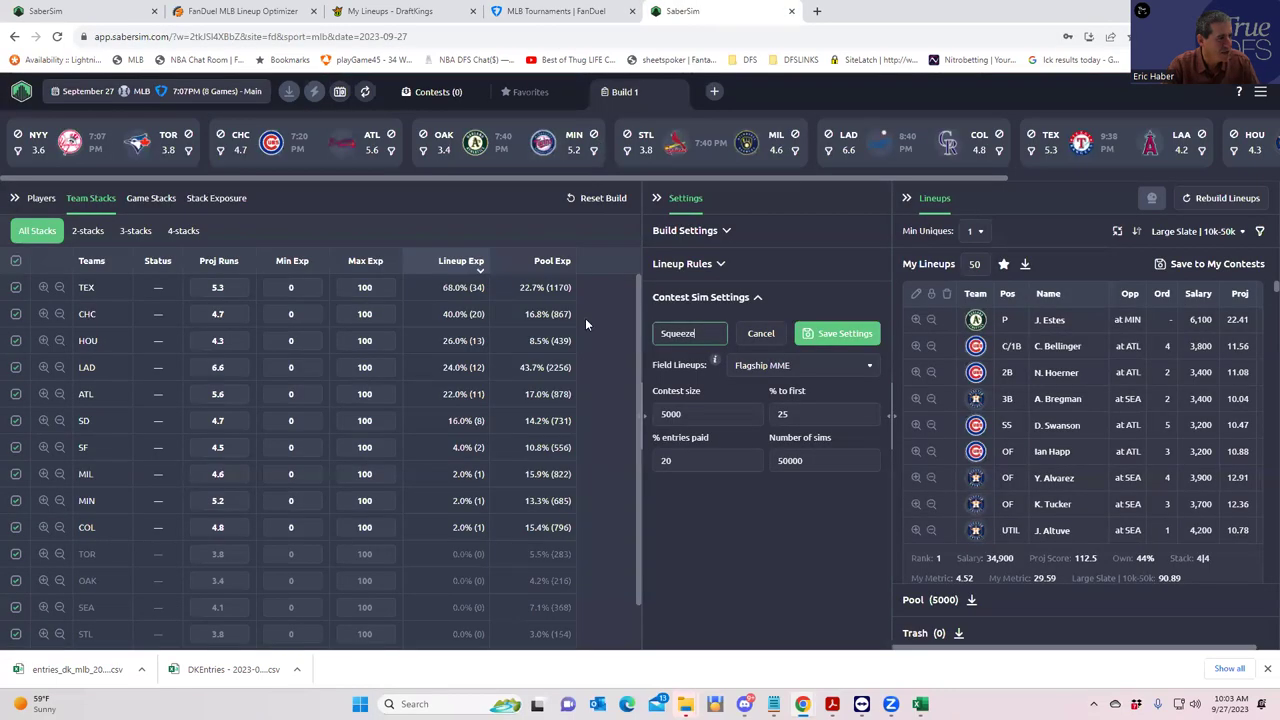
key(ctrl+a)
text(7936)
key(Tab)
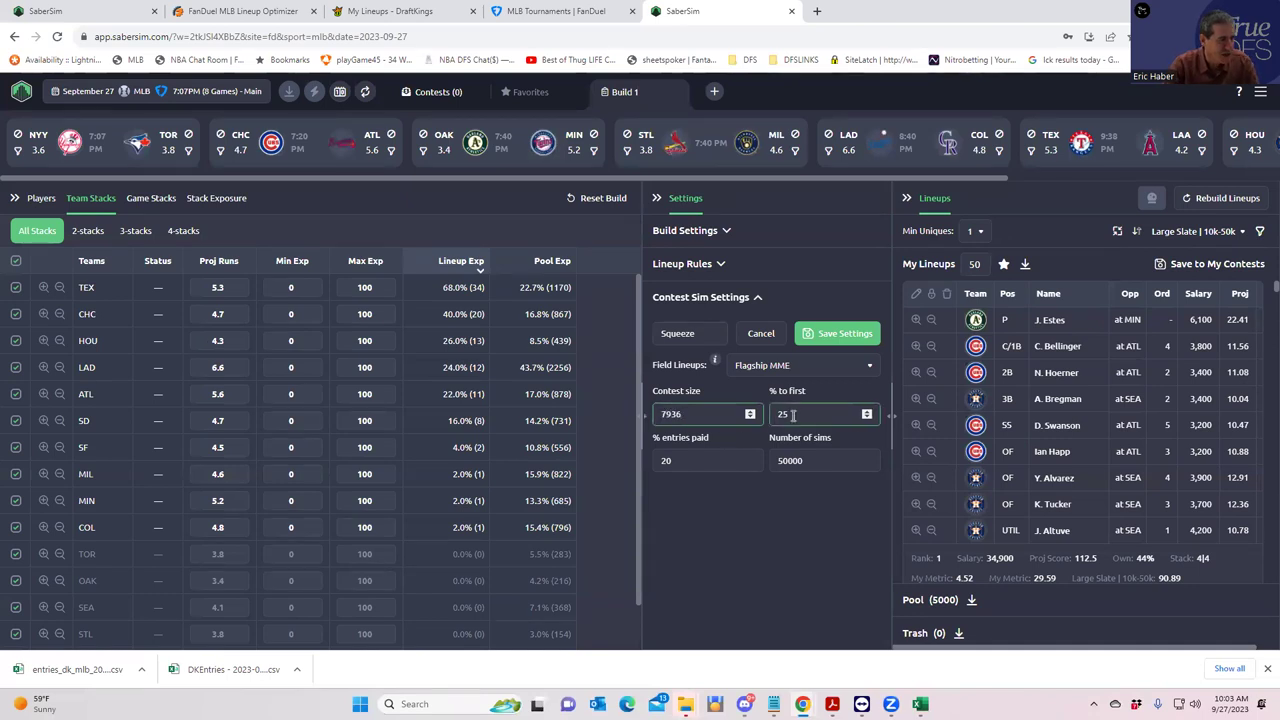
Check the Squeeze contest's prize pool on FanDuel and set the sim's percentage to first to 16.67 in SaberSim
click(556, 12)
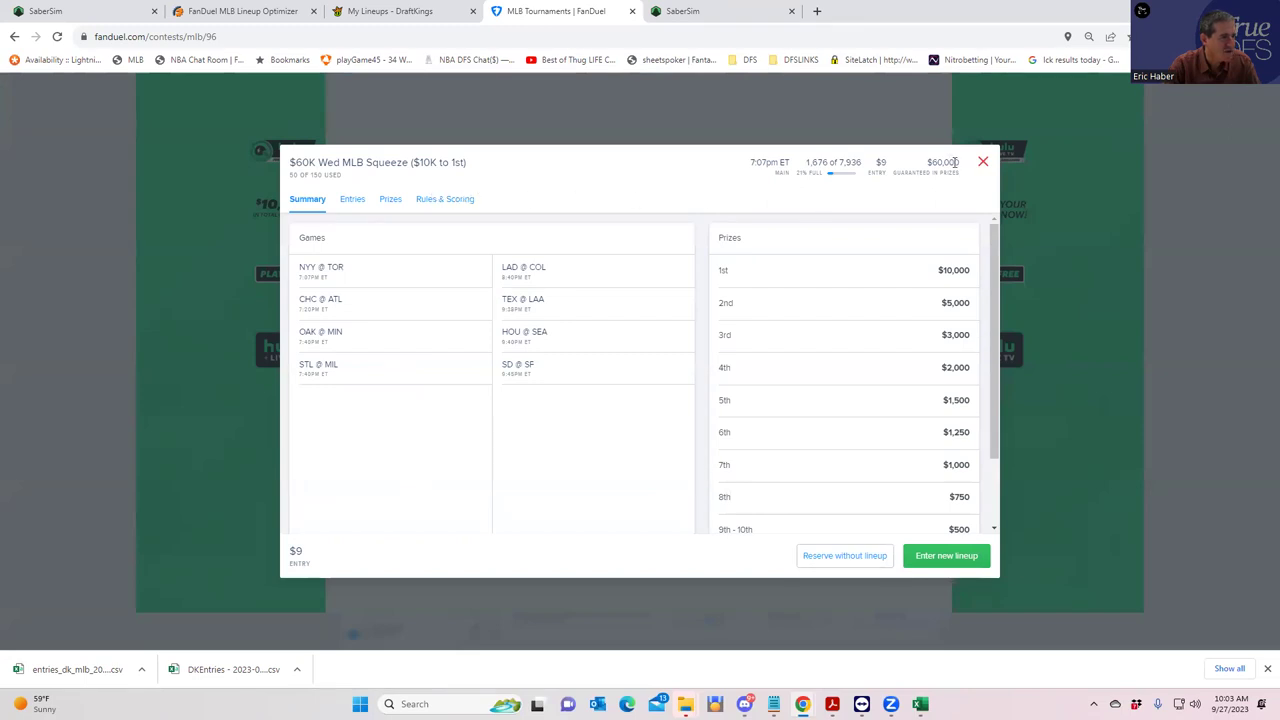
click(677, 12)
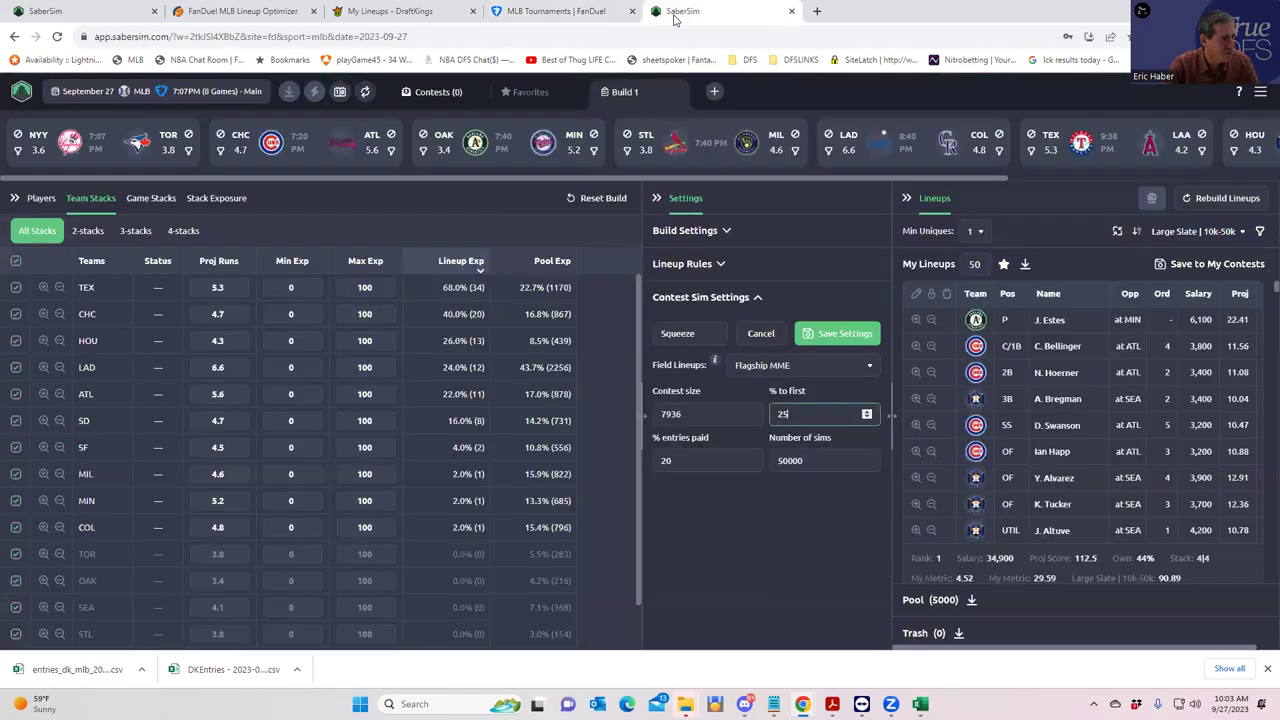
double_click(785, 414)
text(16.67)
key(Tab)
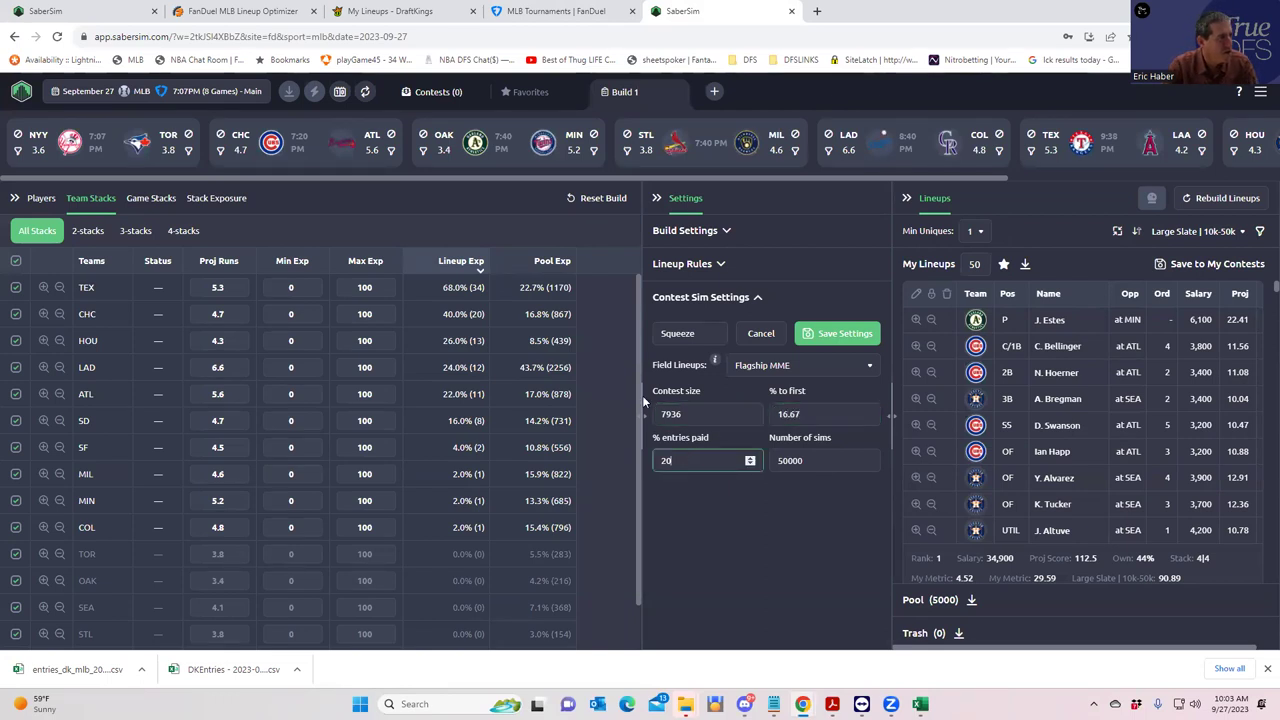
Check the Squeeze contest's paid positions on FanDuel, return to SaberSim, and save and enable the Squeeze sim
click(556, 11)
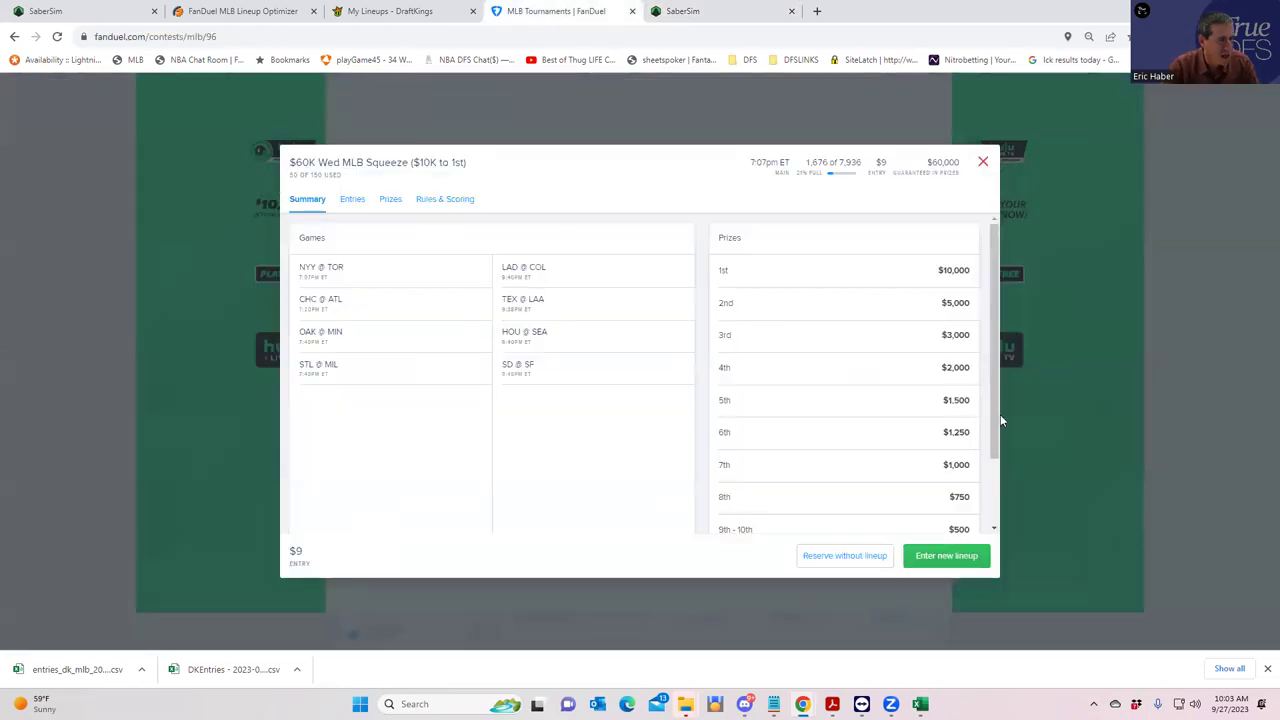
drag(998, 423, 1001, 503)
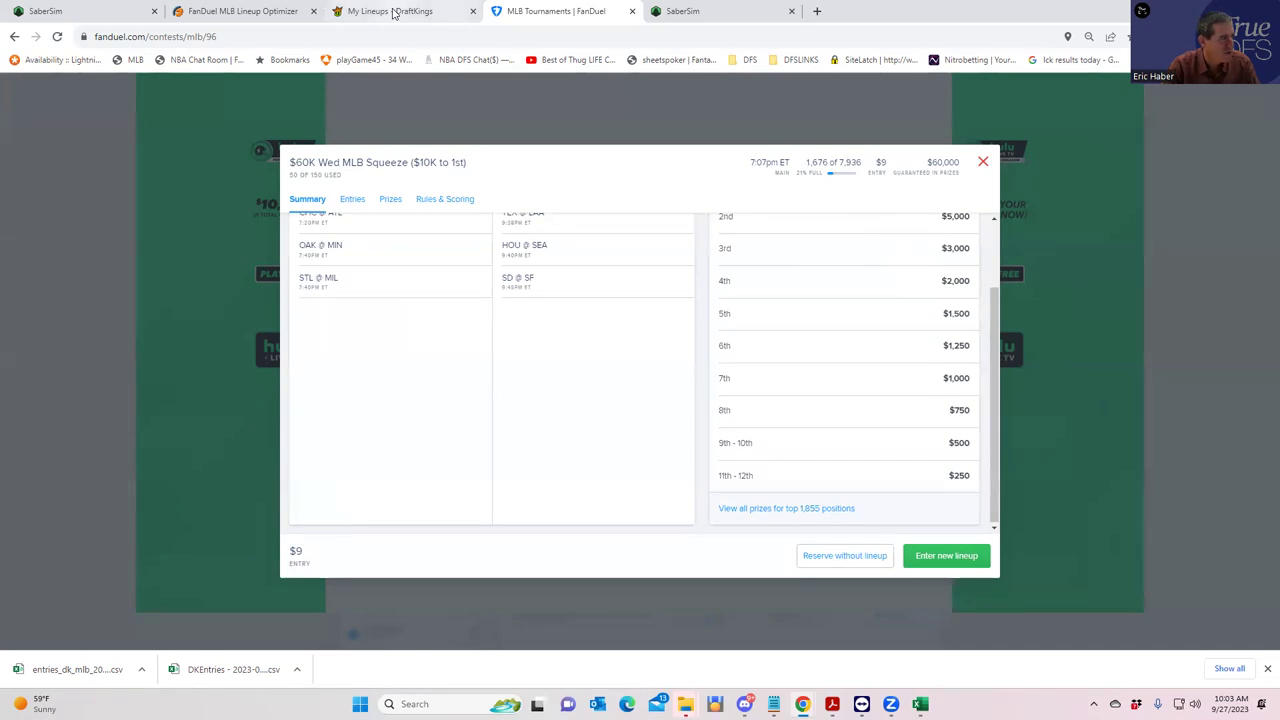
click(682, 11)
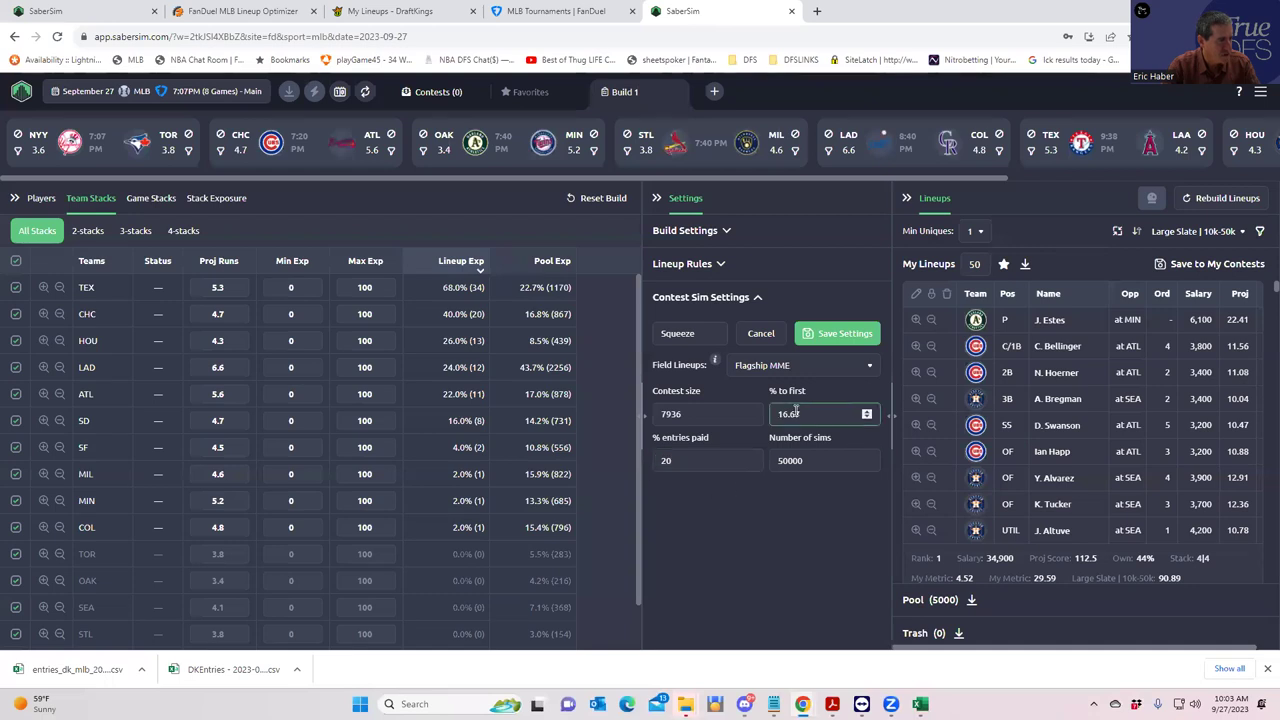
click(818, 342)
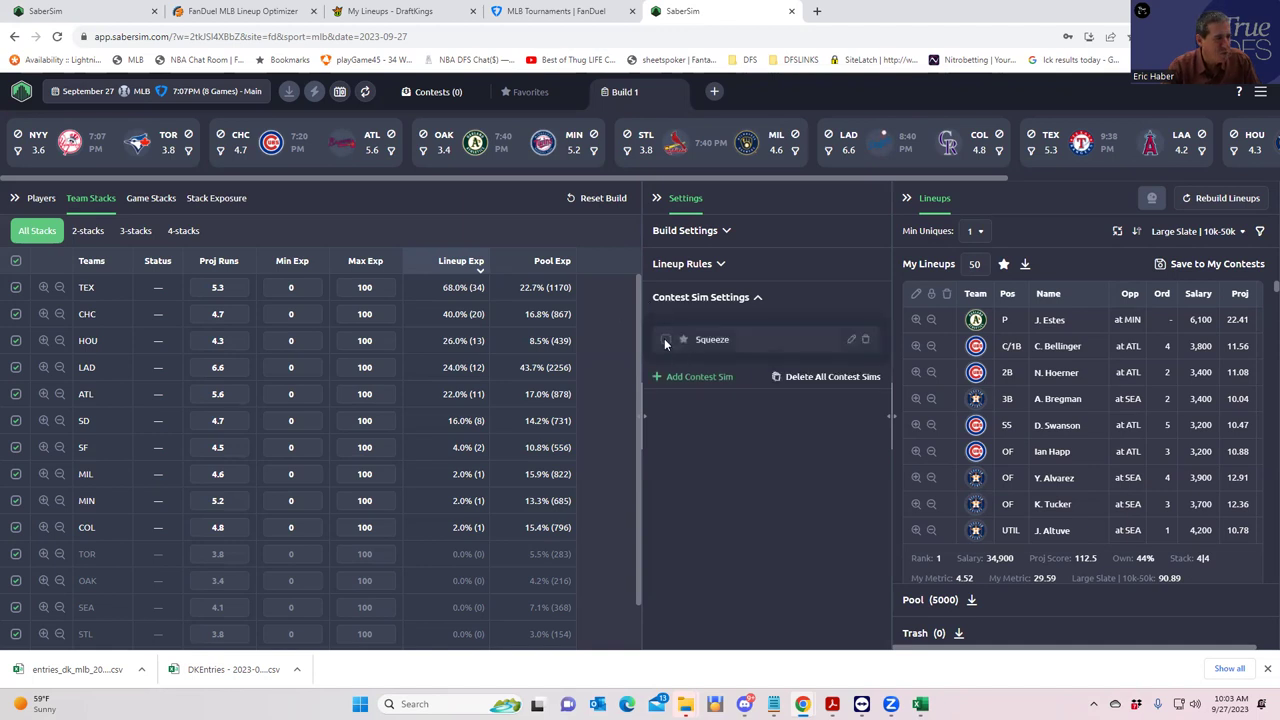
click(689, 340)
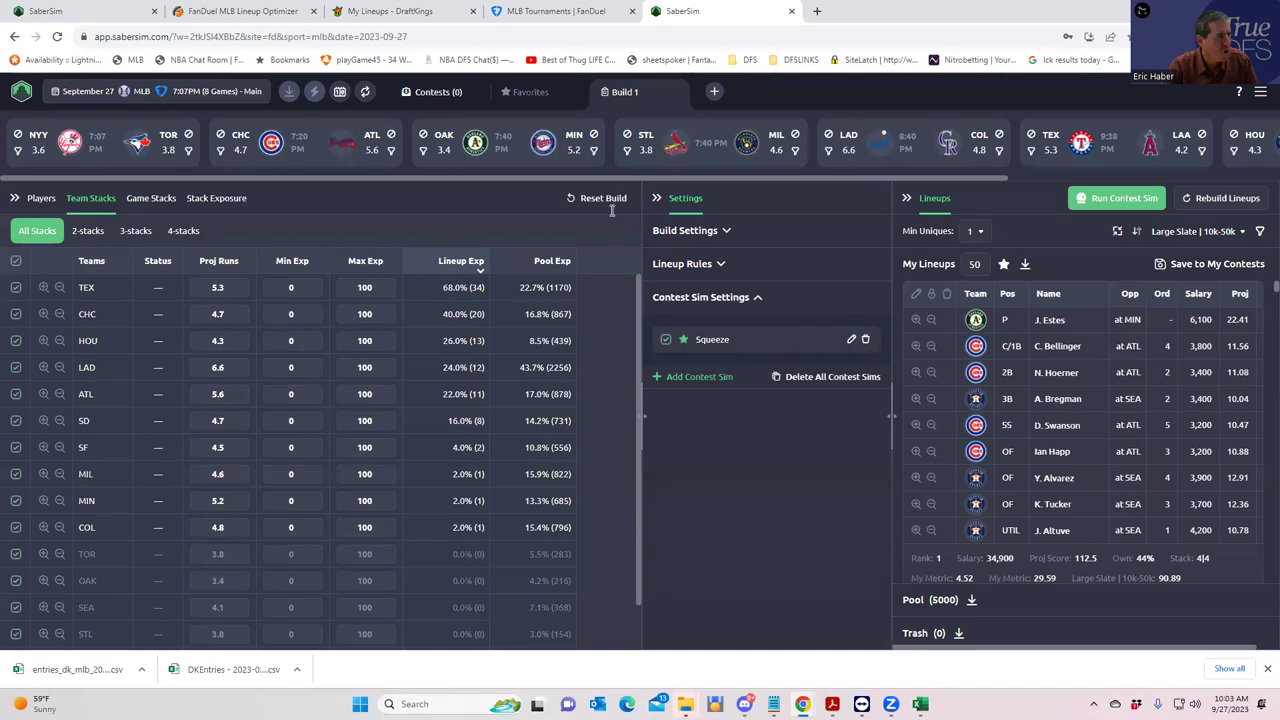
Add a second contest sim named Monster, consulting the $60K Wed MLB Monster contest details on FanDuel
click(666, 377)
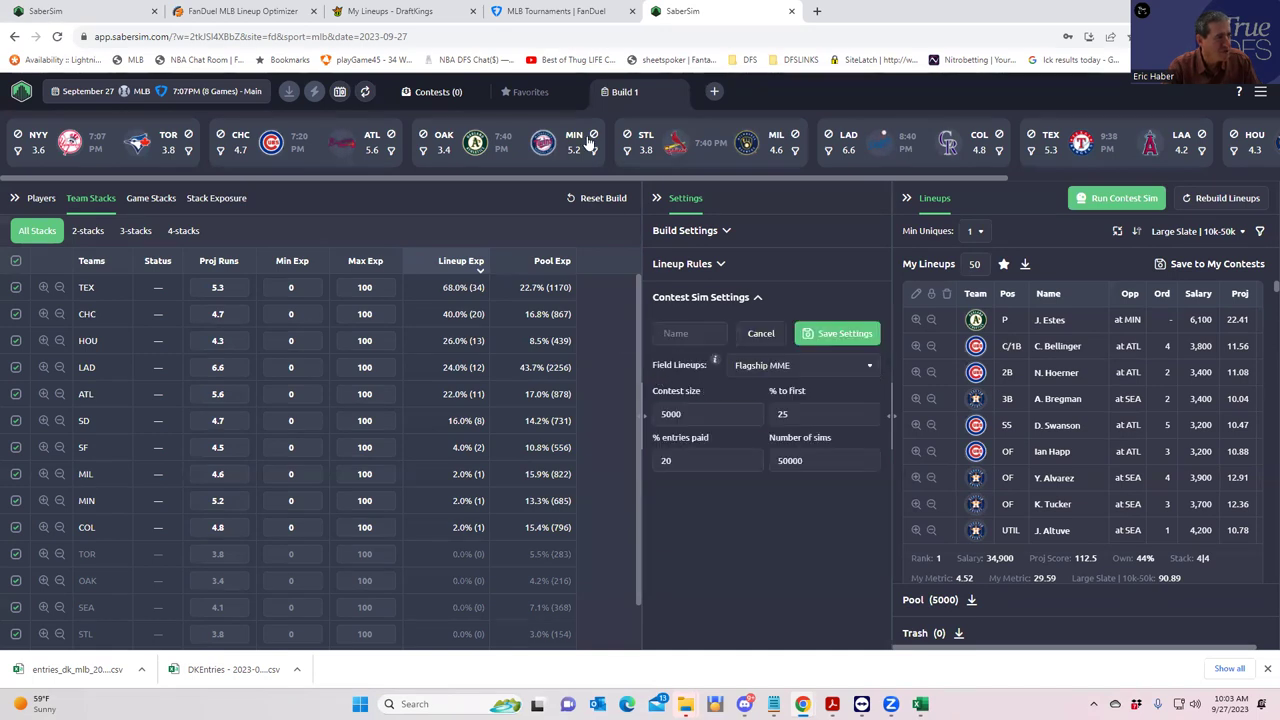
click(549, 18)
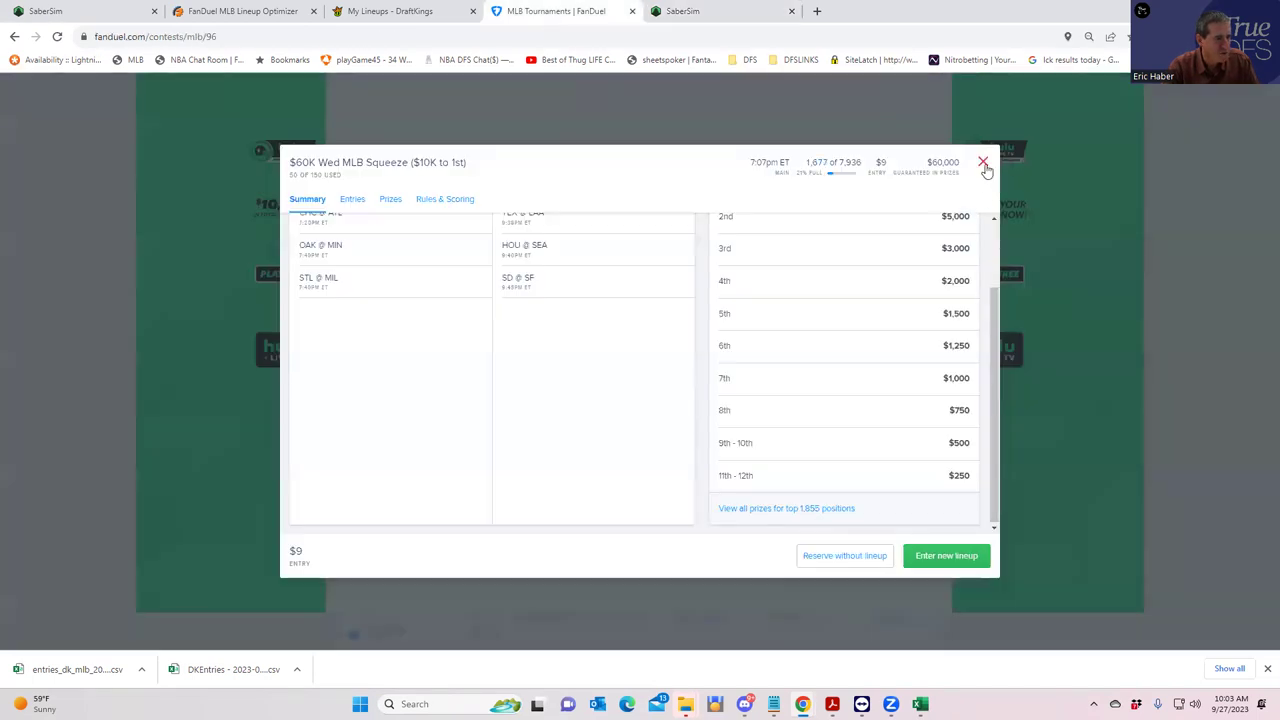
click(983, 163)
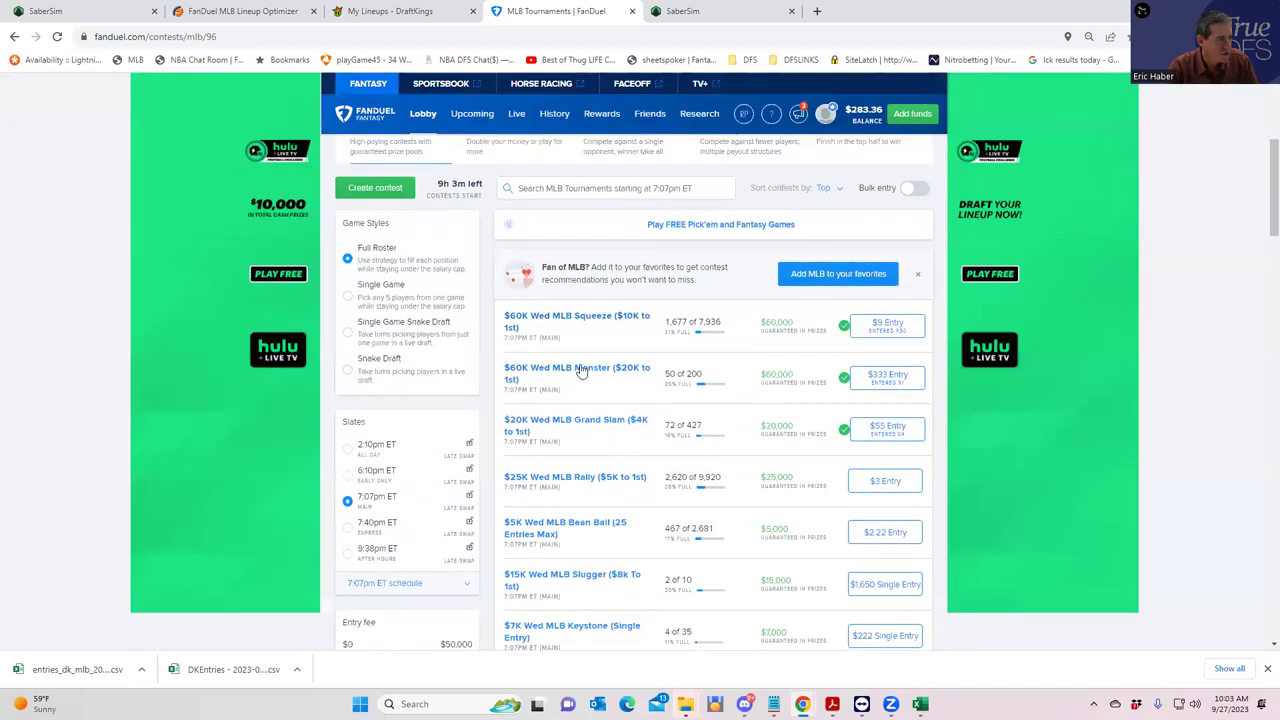
click(580, 370)
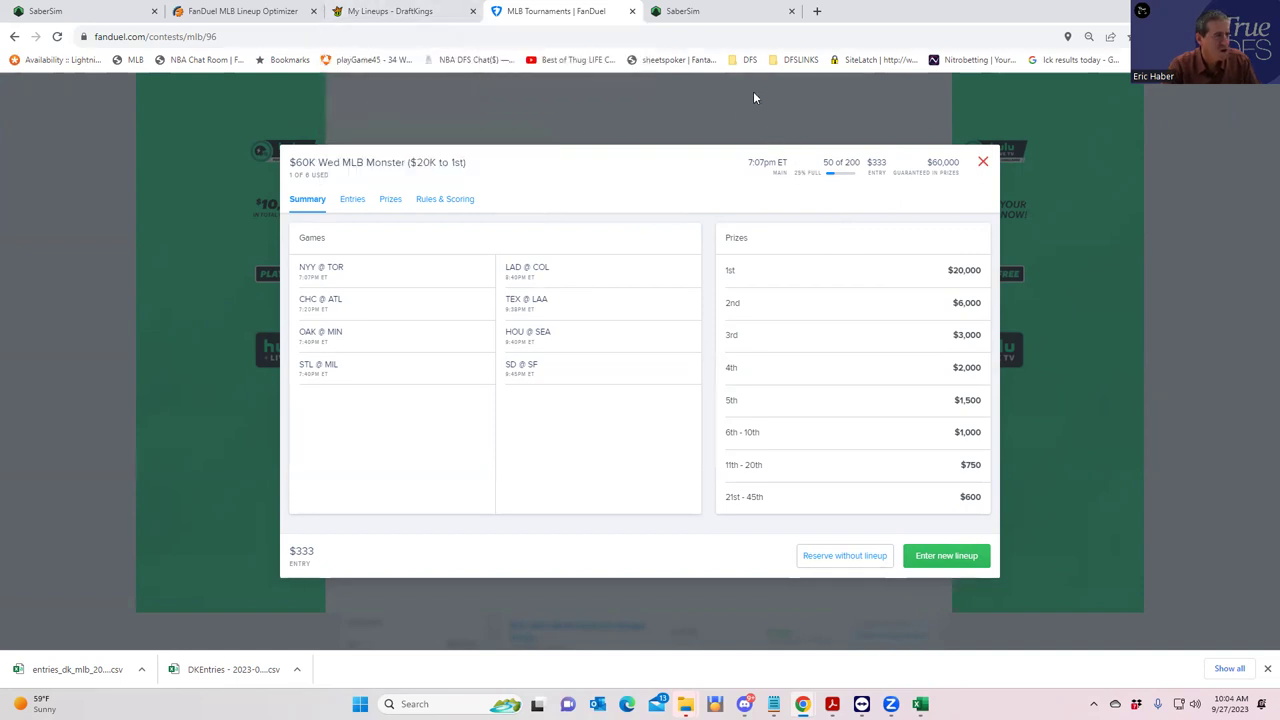
click(683, 12)
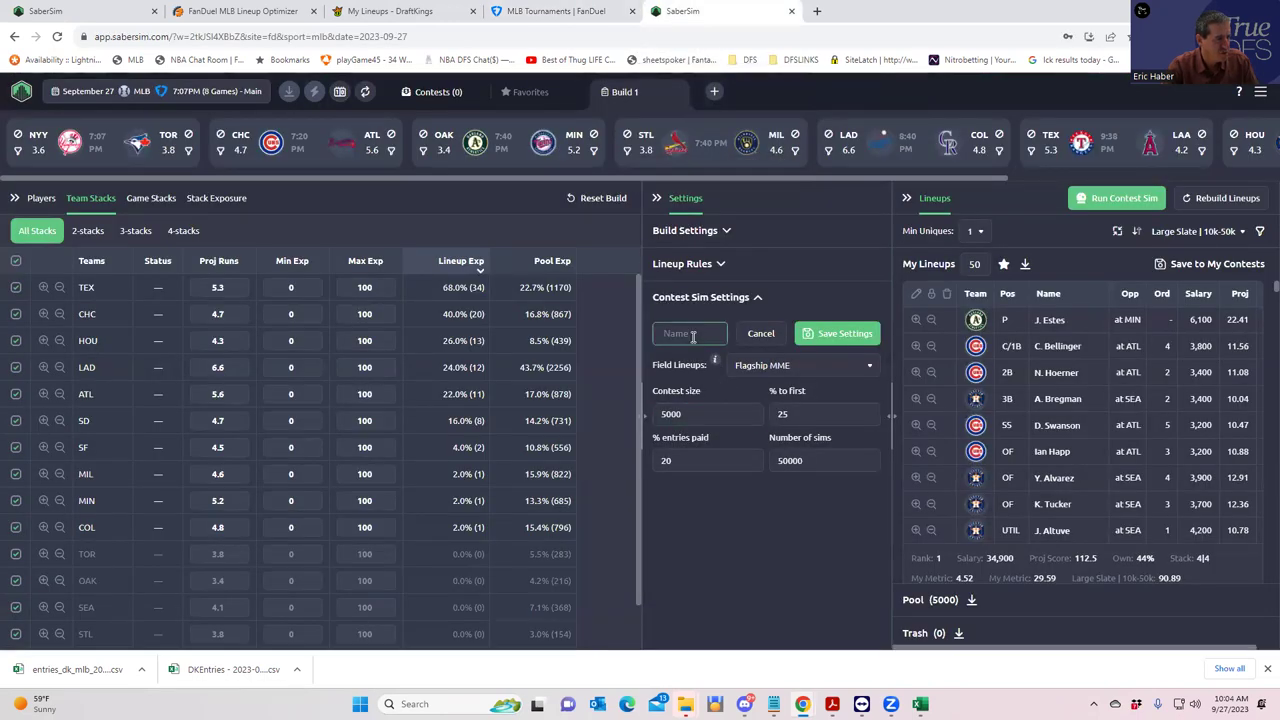
text(Monster)
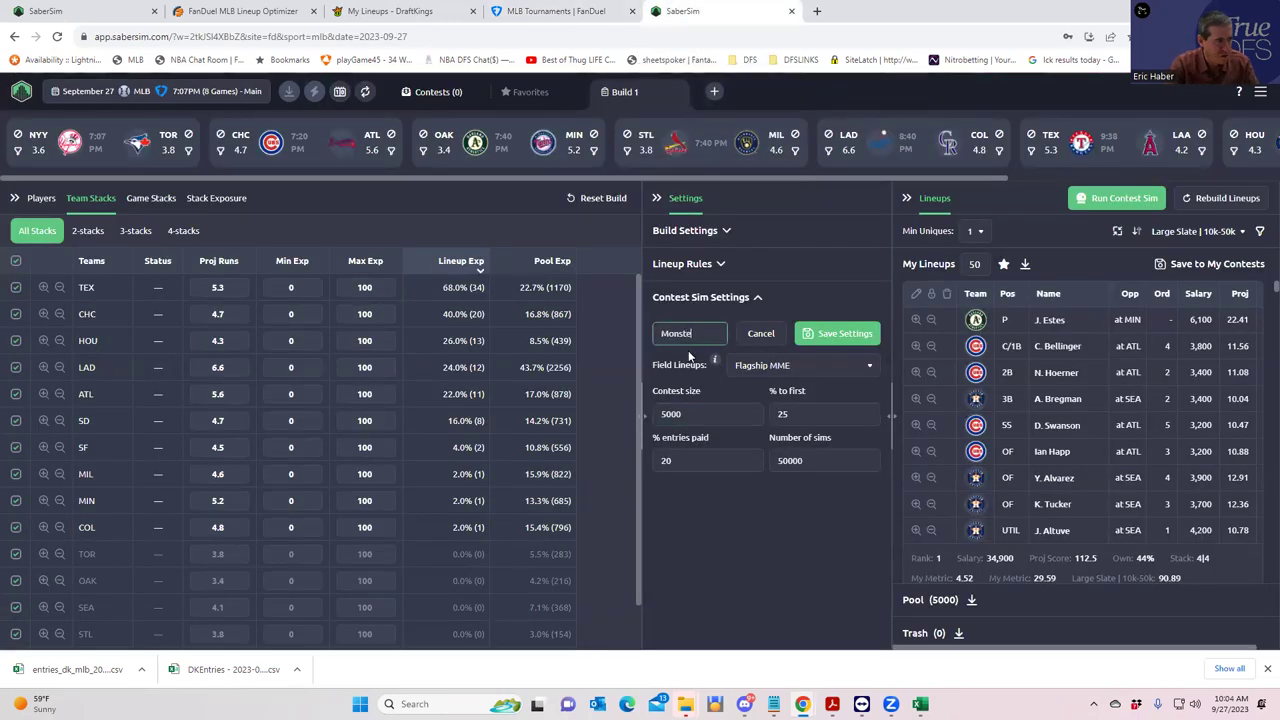
Set the Monster sim's contest size to 200 and its percentage to first to 33
double_click(694, 414)
text(2)
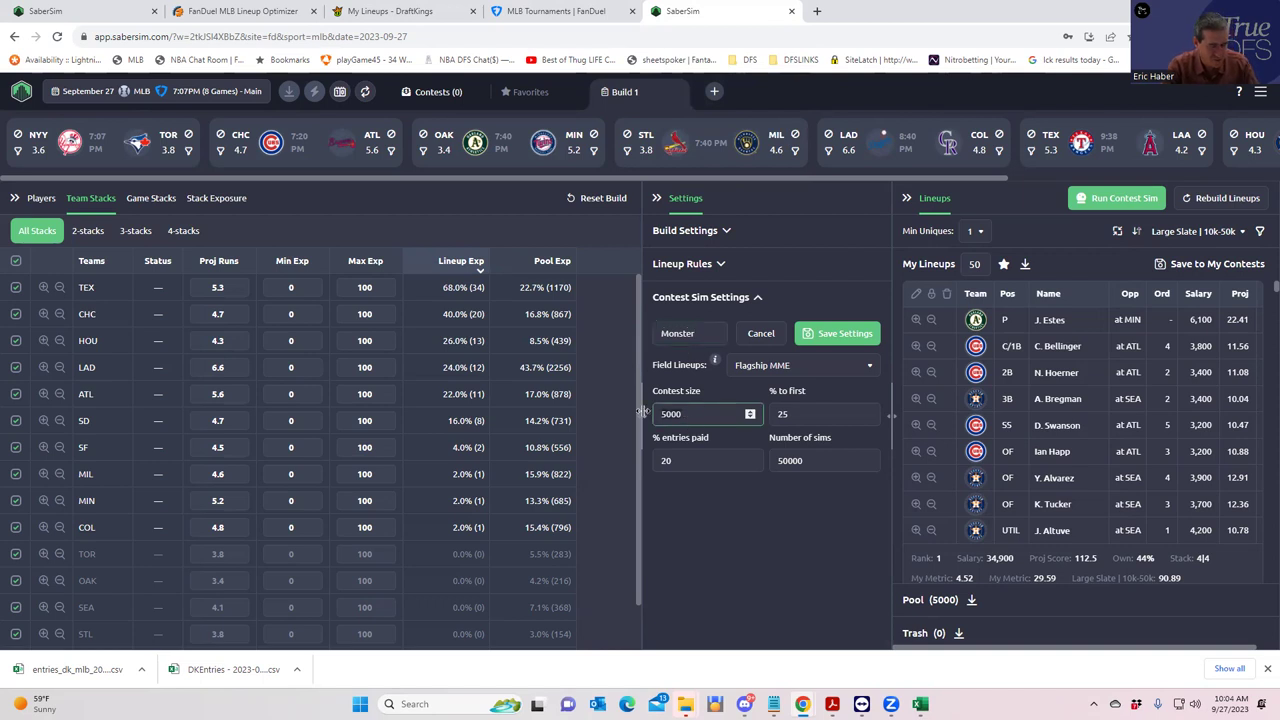
text(00)
click(783, 416)
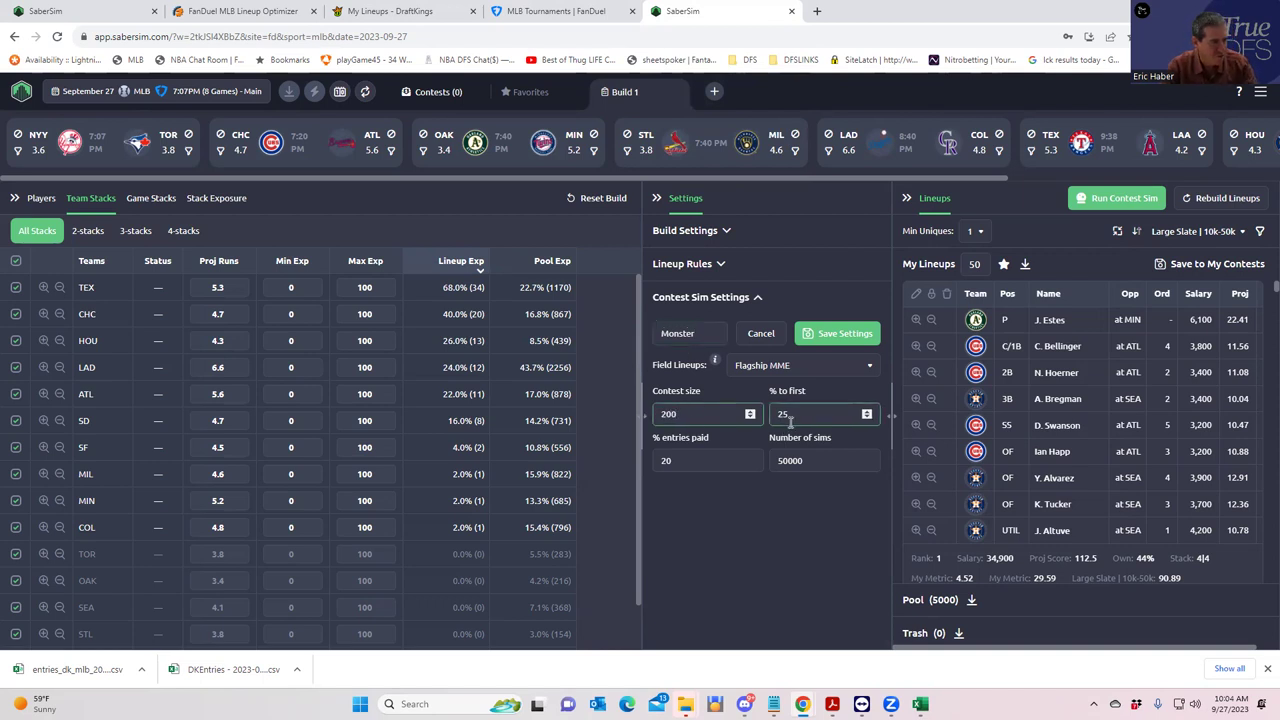
key(BackSpace)
key(BackSpace)
text(33)
click(741, 514)
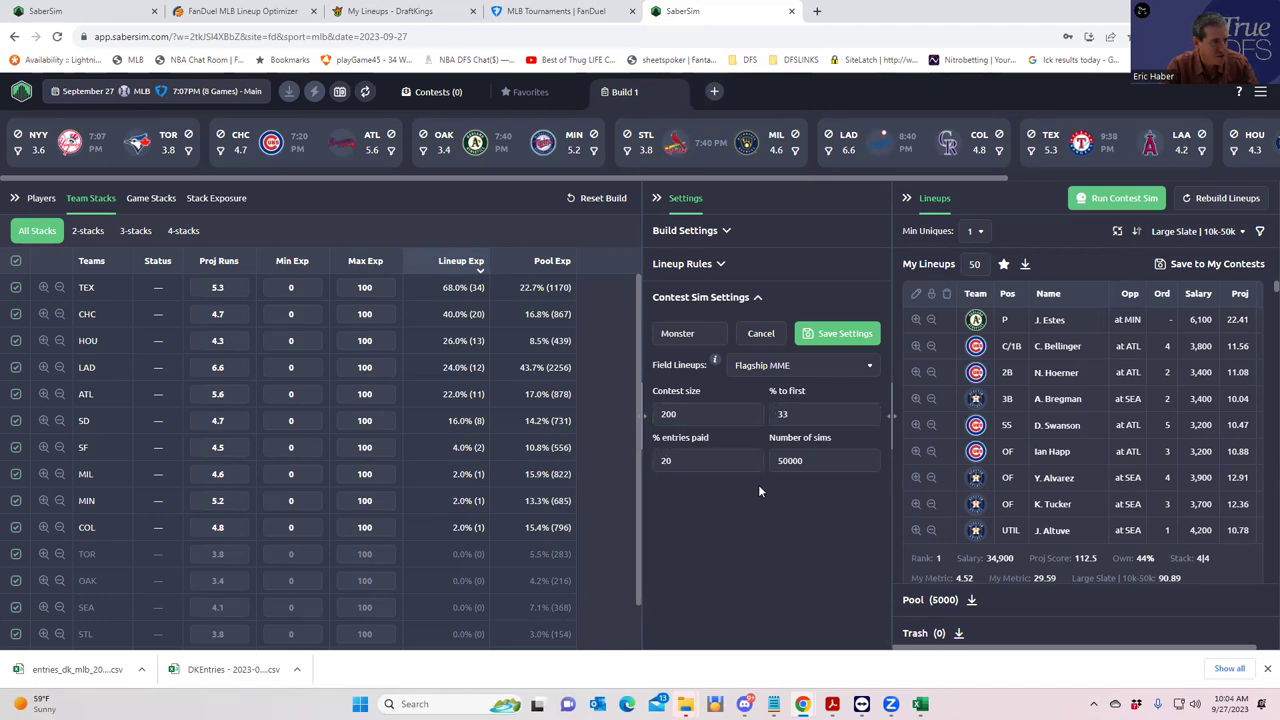
Choose High Stakes MME as the Monster sim's field lineups and save its settings
click(830, 366)
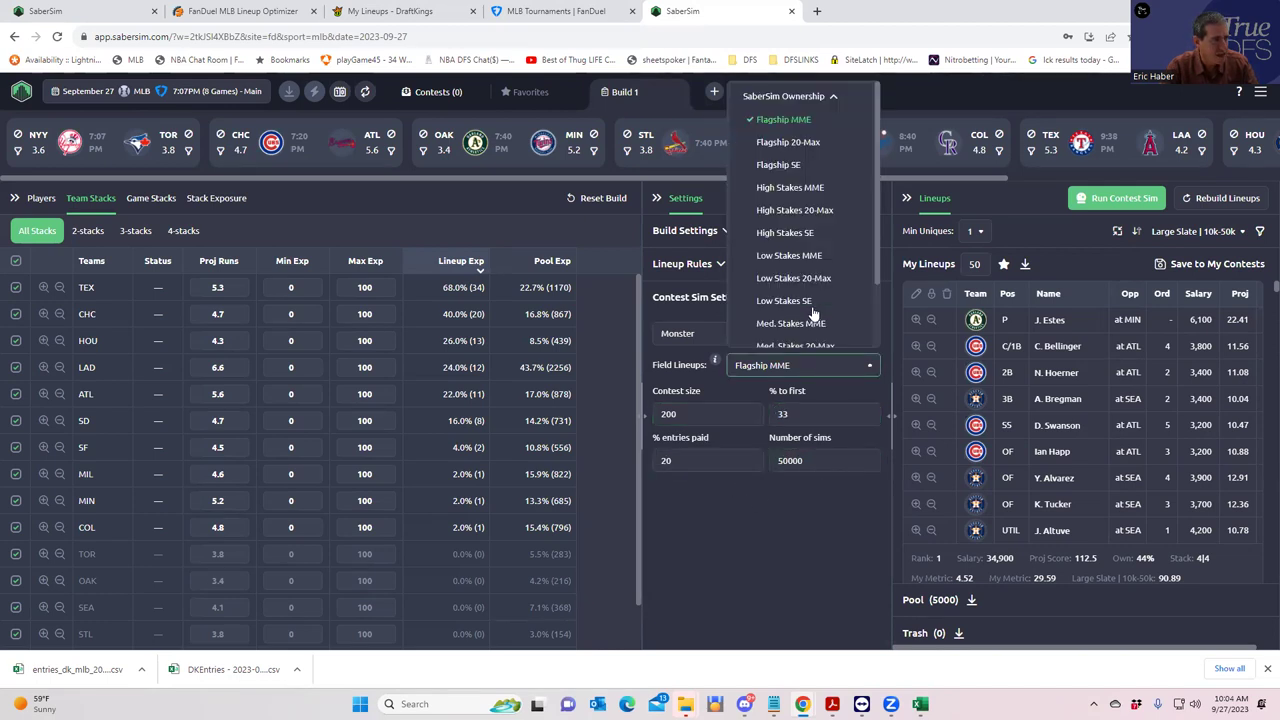
click(803, 187)
click(716, 526)
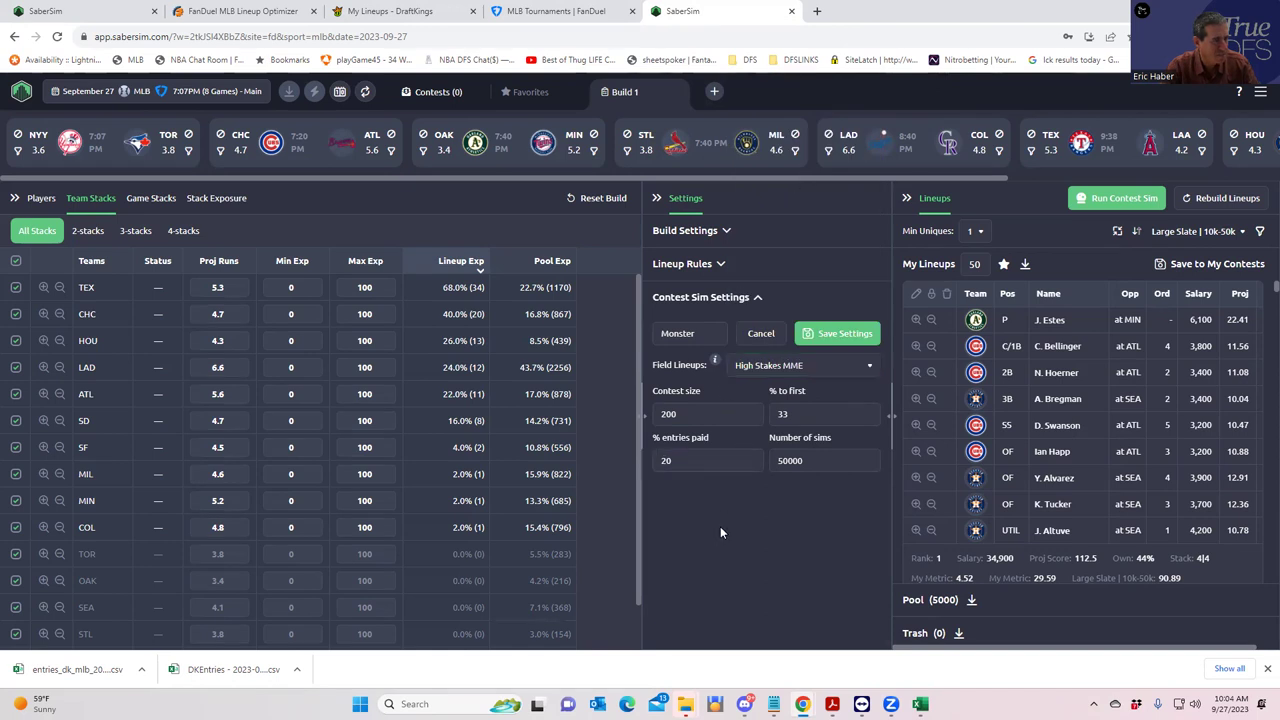
click(822, 338)
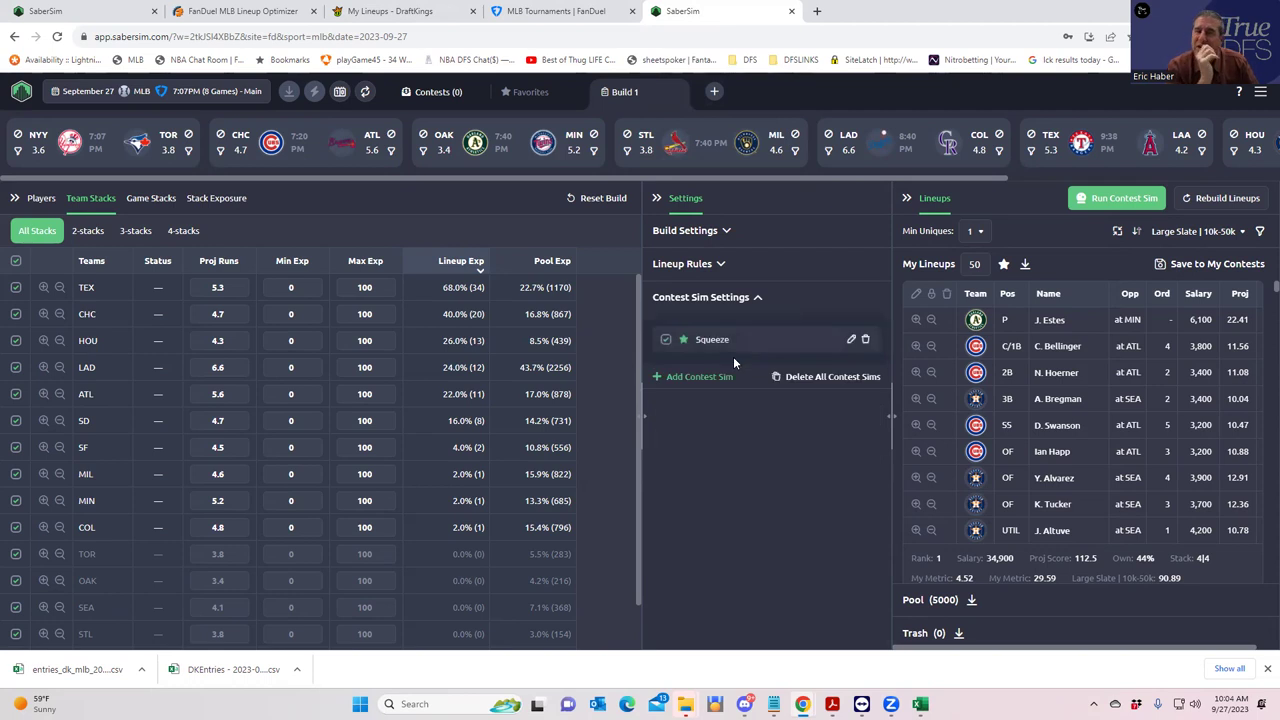
Look up the $20K Wed MLB Grand Slam contest's size and prizes on FanDuel and return to SaberSim
click(517, 12)
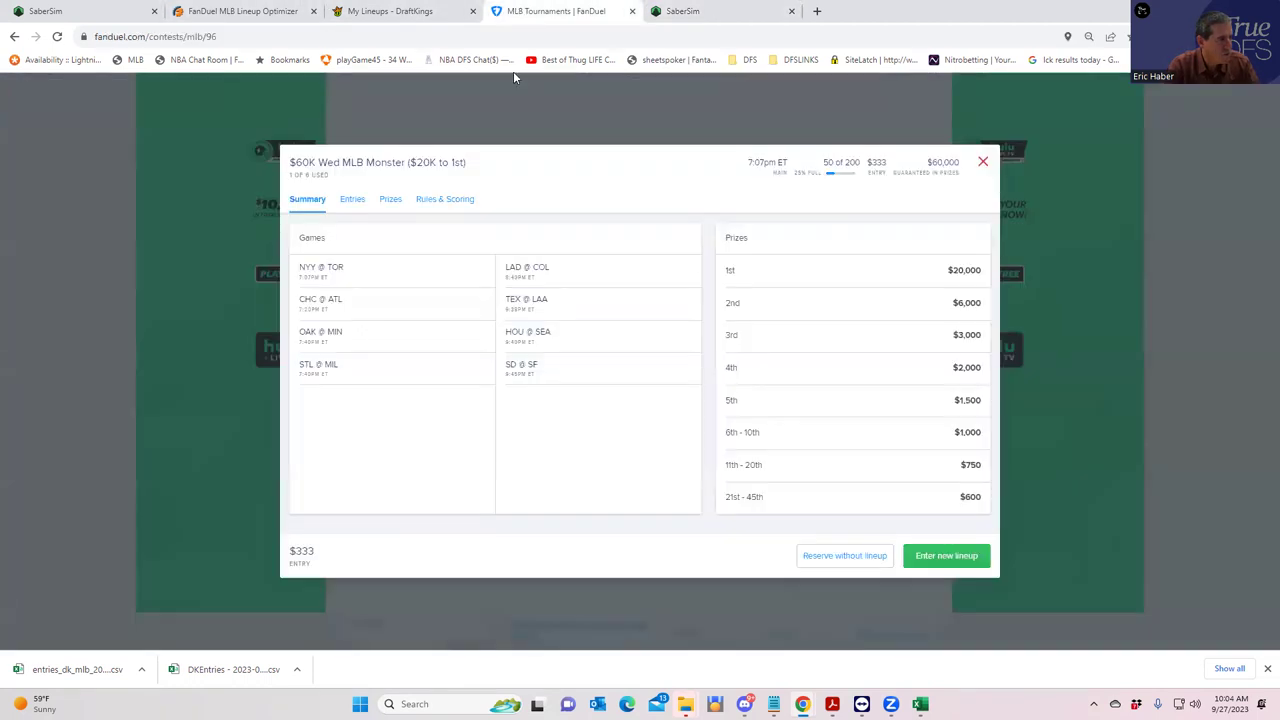
click(983, 163)
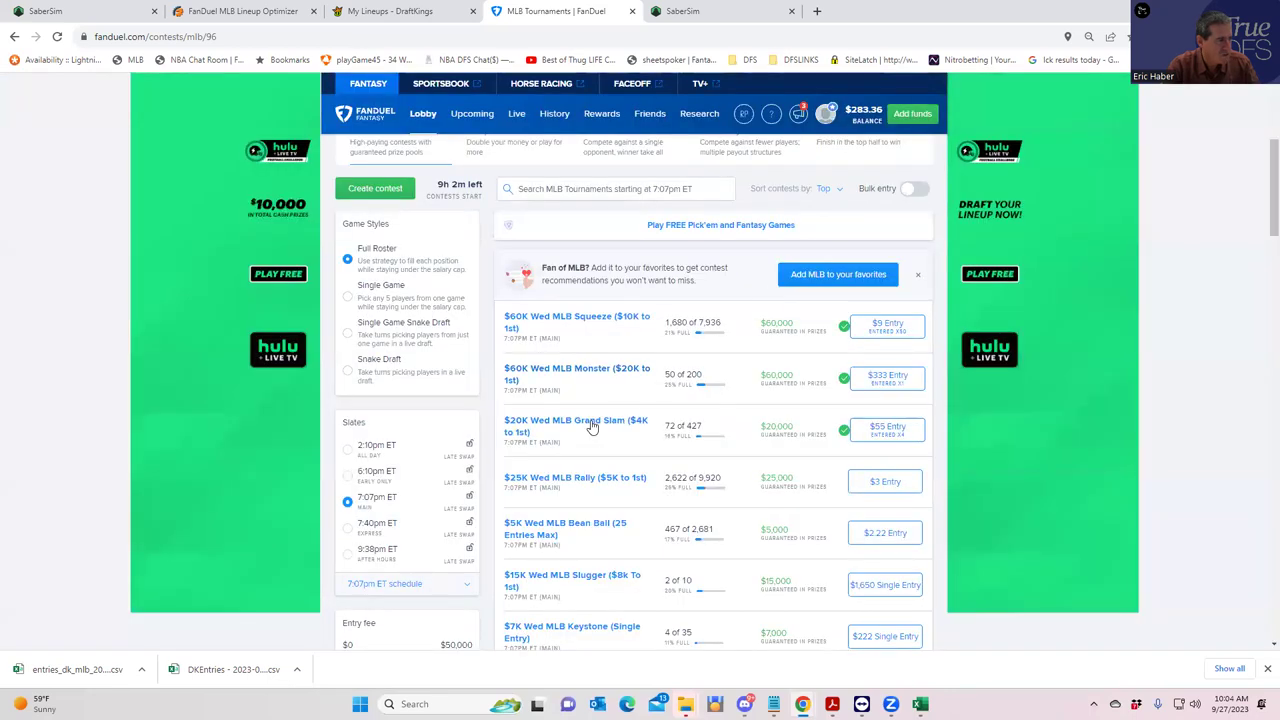
click(591, 425)
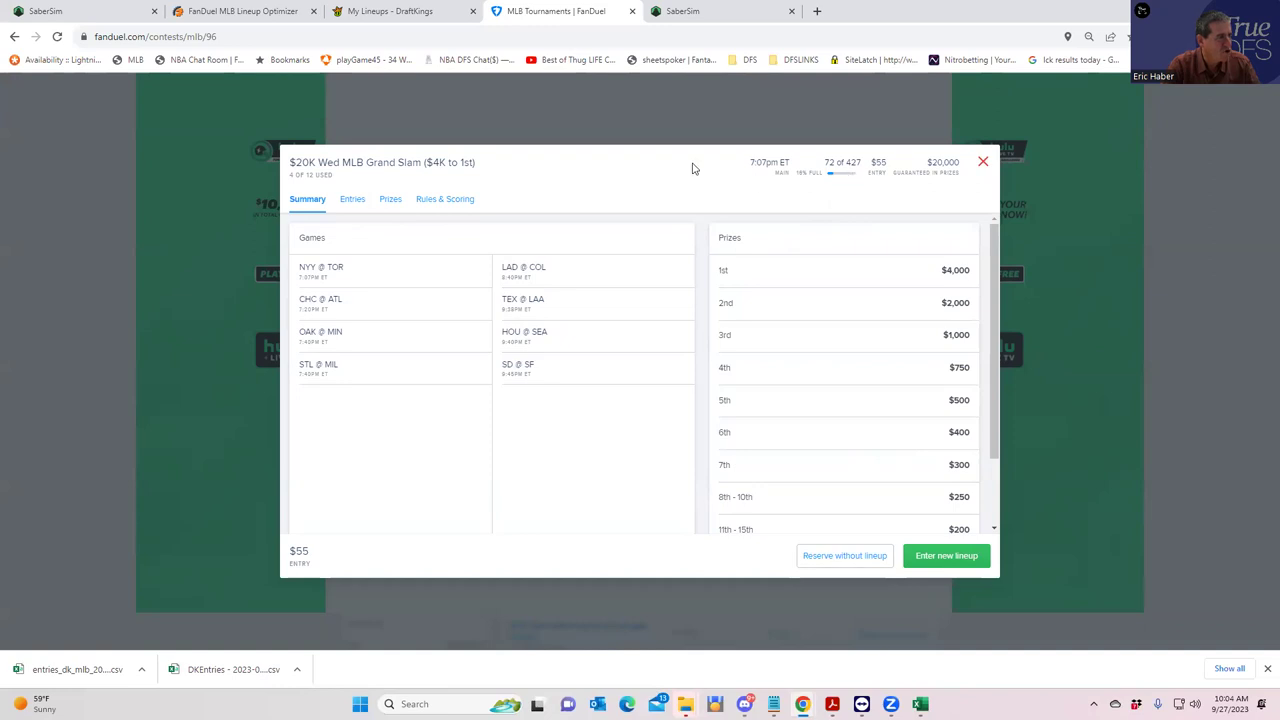
click(710, 11)
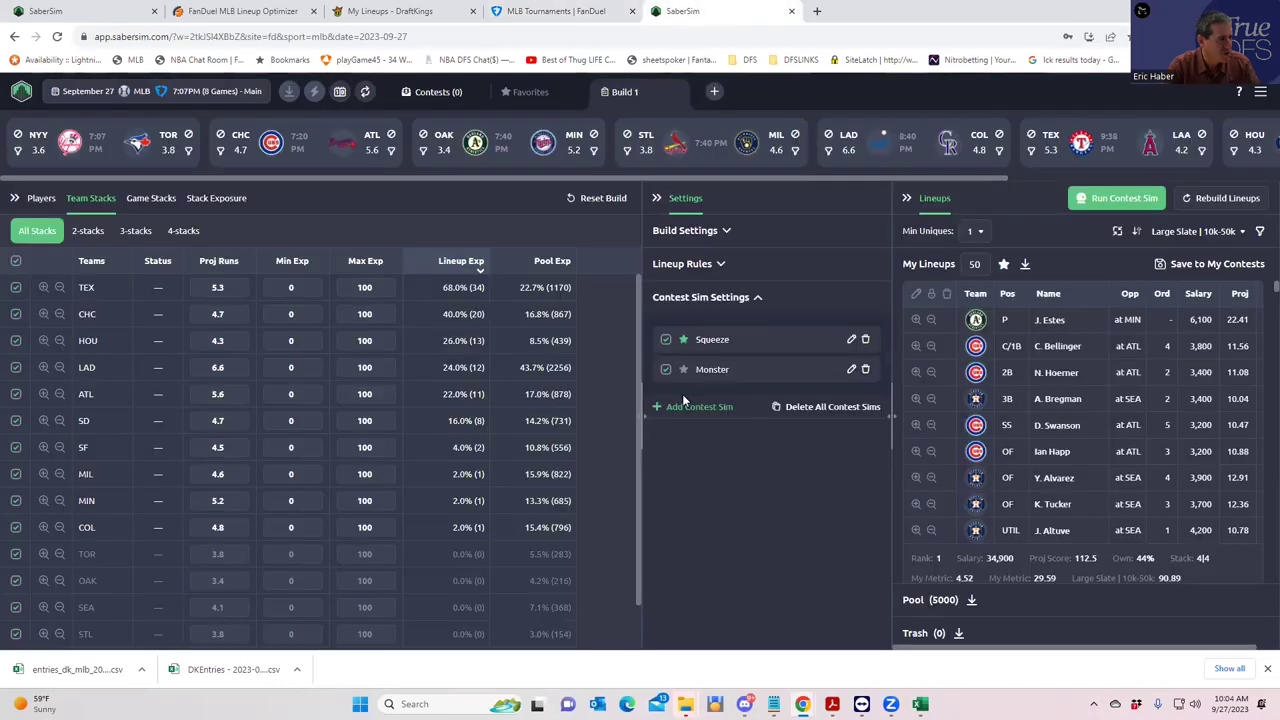
Add a third contest sim named GrandSlam with Med. Stakes MME as its field lineups
click(690, 406)
click(684, 333)
text(Grand)
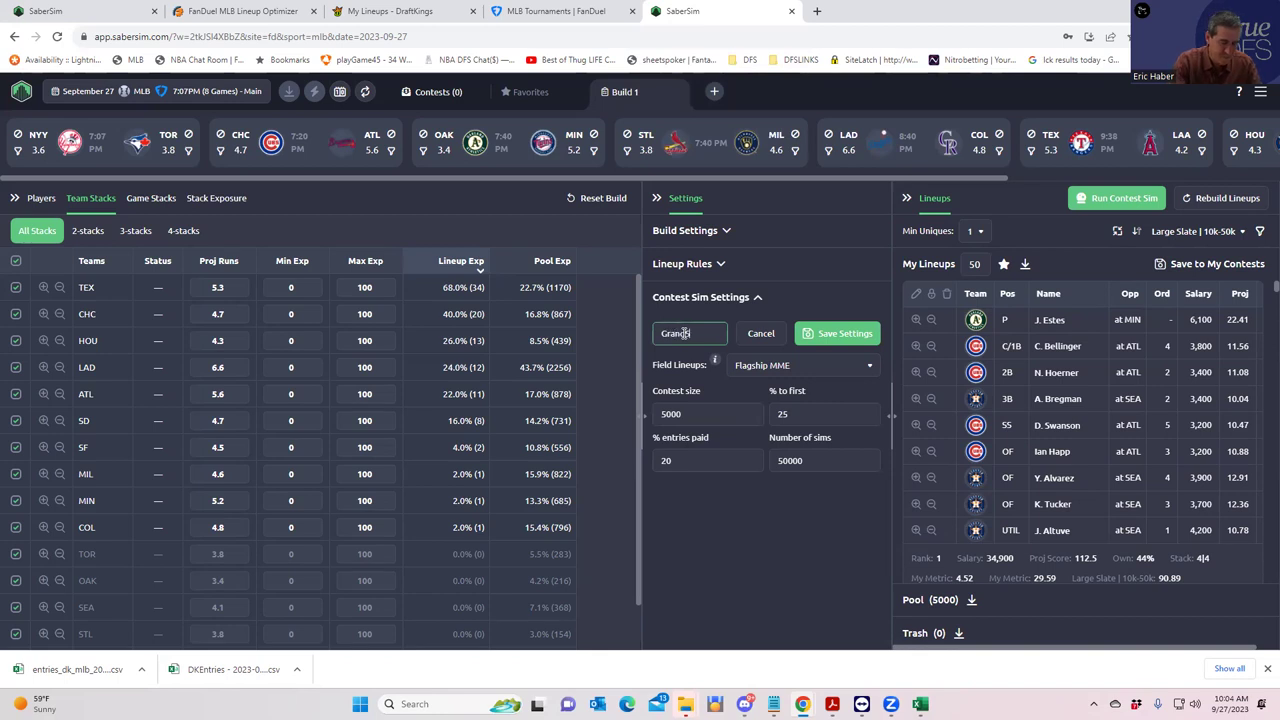
text( Slam)
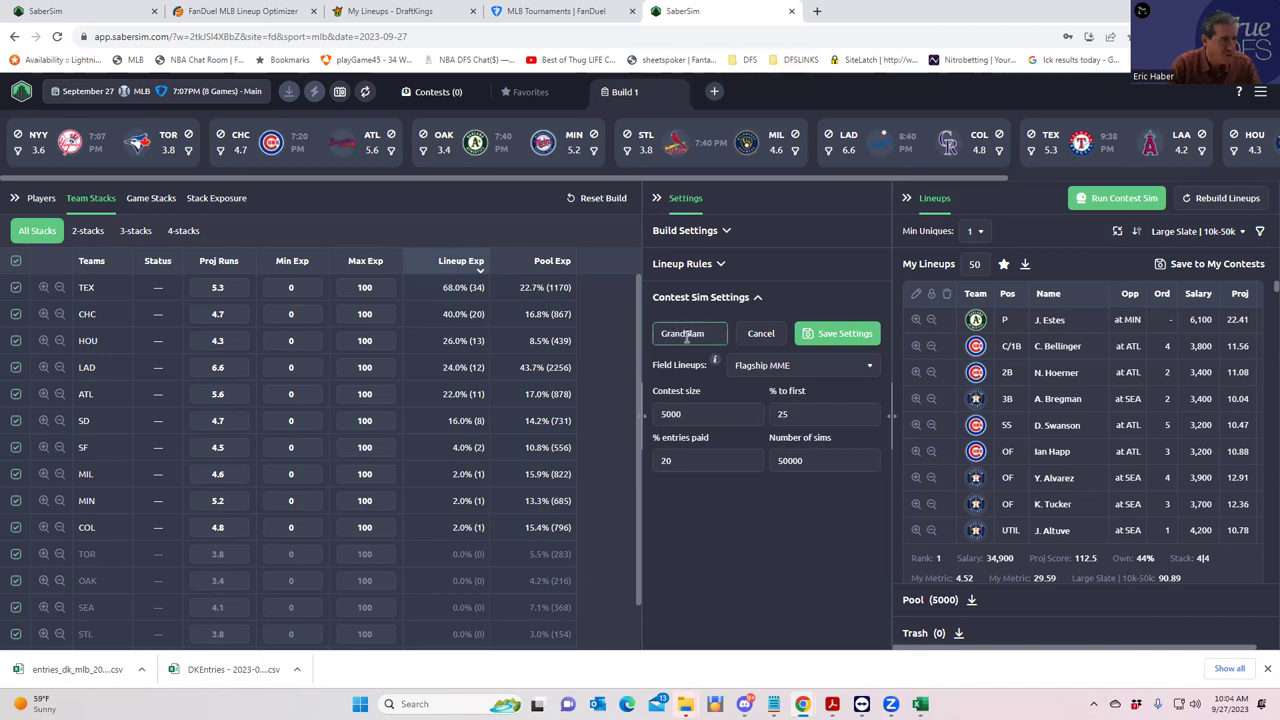
click(800, 366)
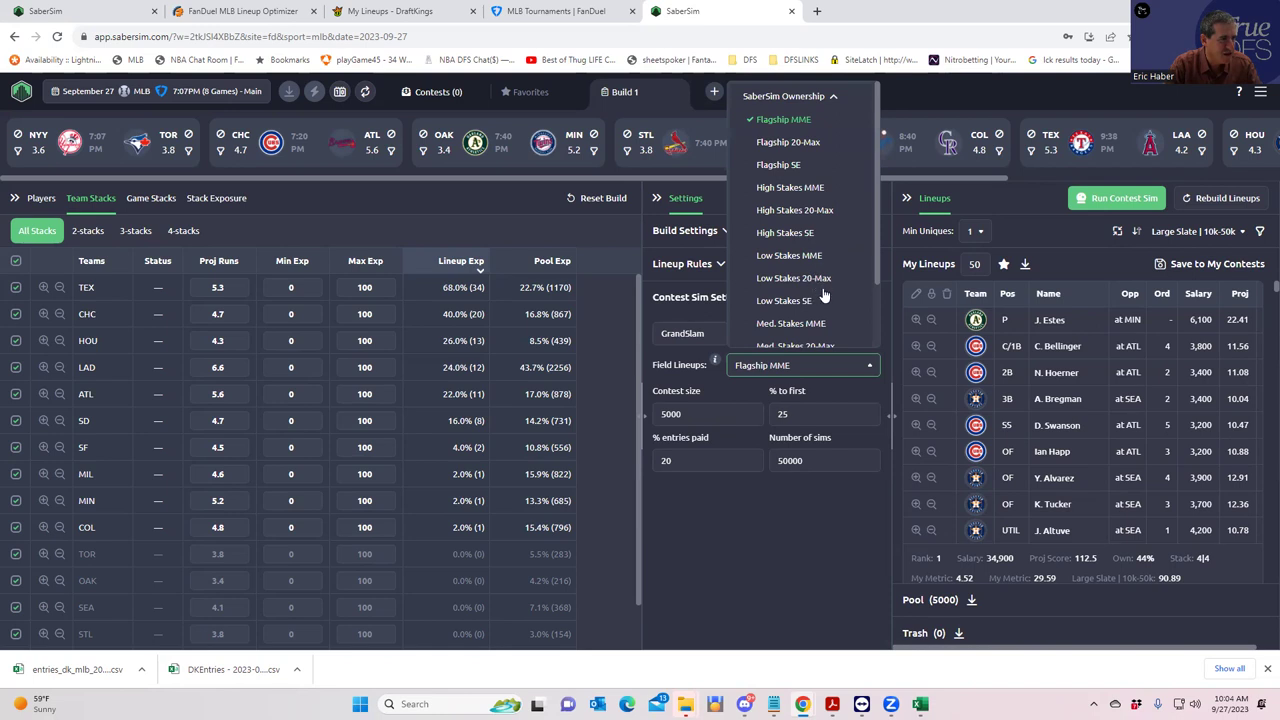
click(813, 323)
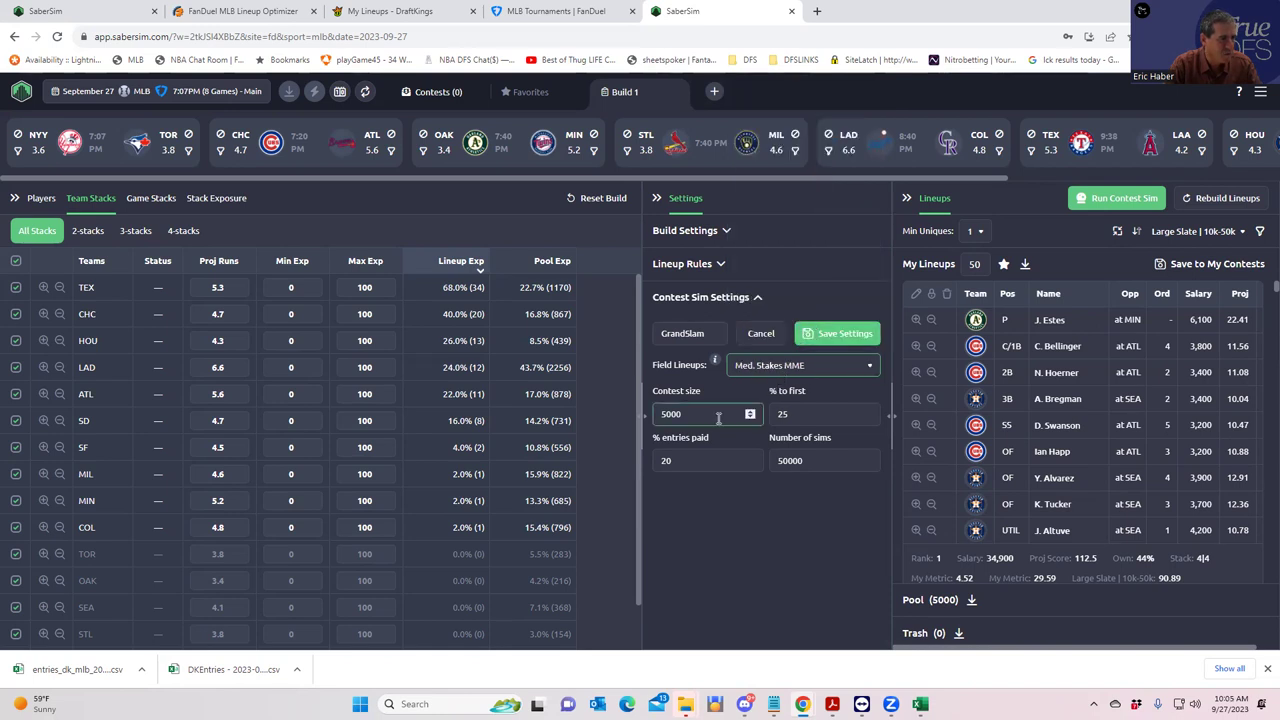
Consult the Grand Slam contest details on FanDuel, set the GrandSlam sim's contest size to 427 and percentage to first to 20, and save
click(549, 12)
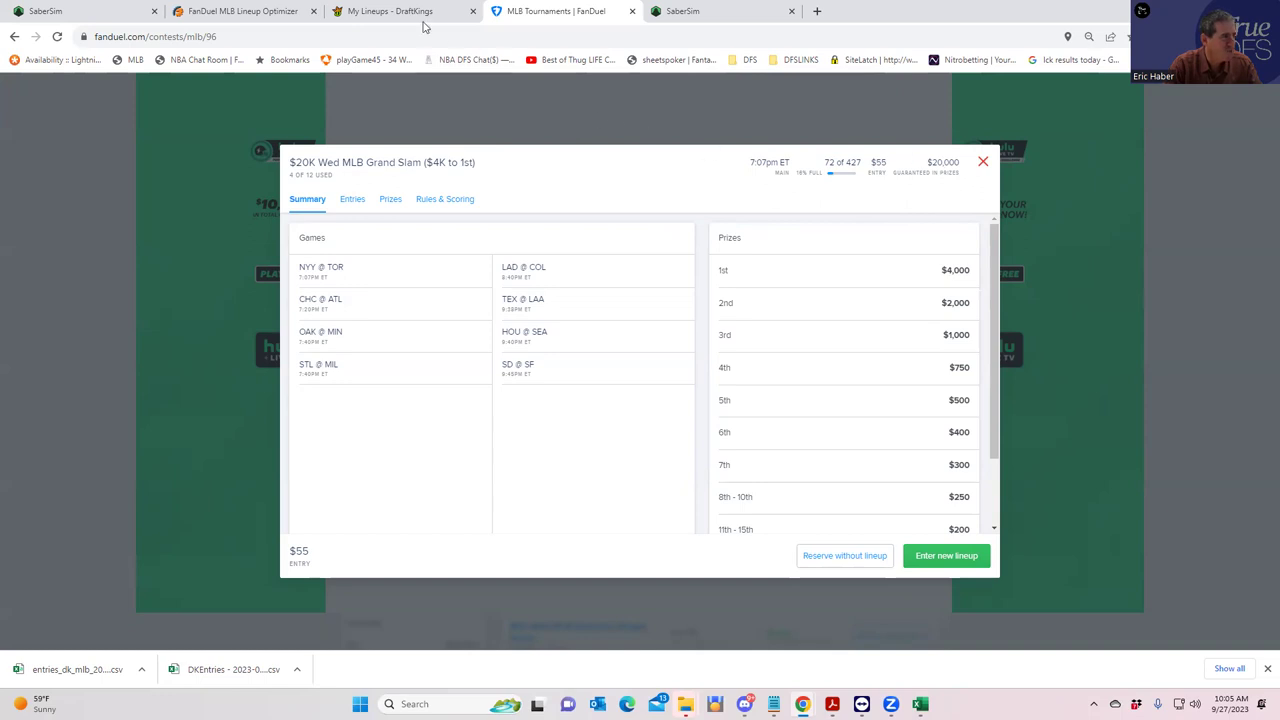
click(670, 11)
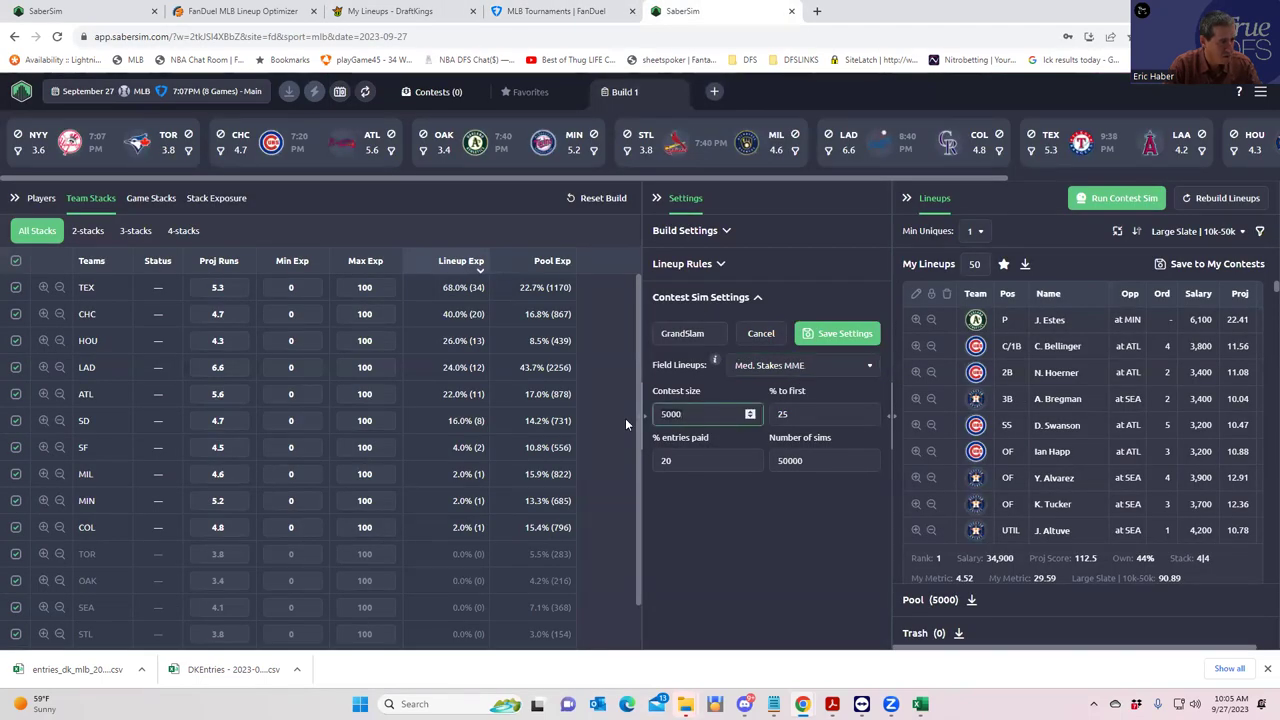
key(ctrl+a)
text(427)
click(810, 414)
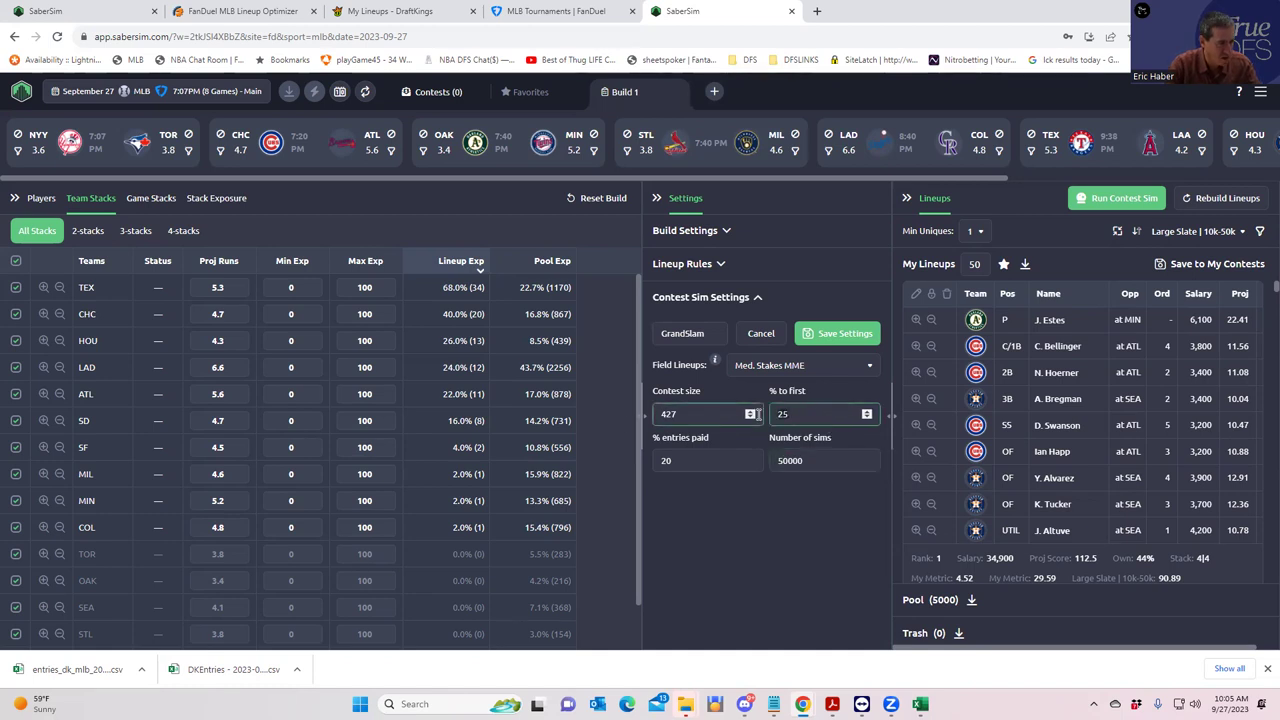
key(BackSpace)
text(0)
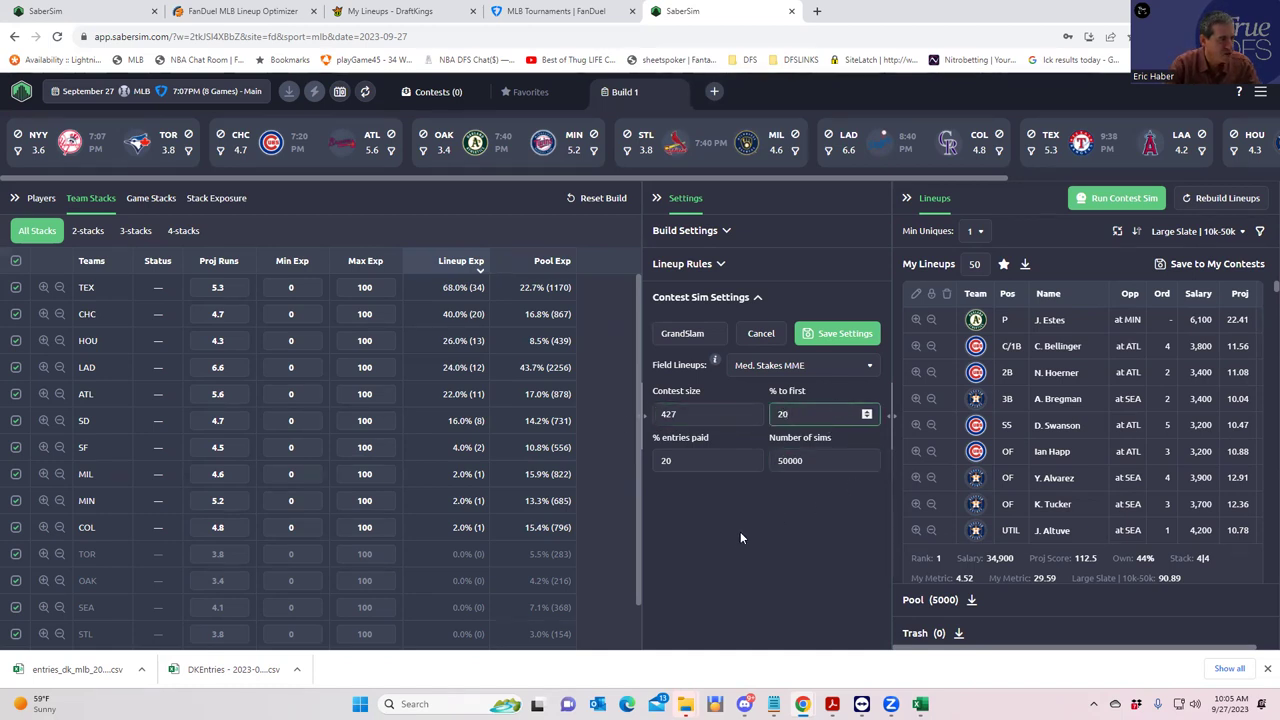
click(563, 12)
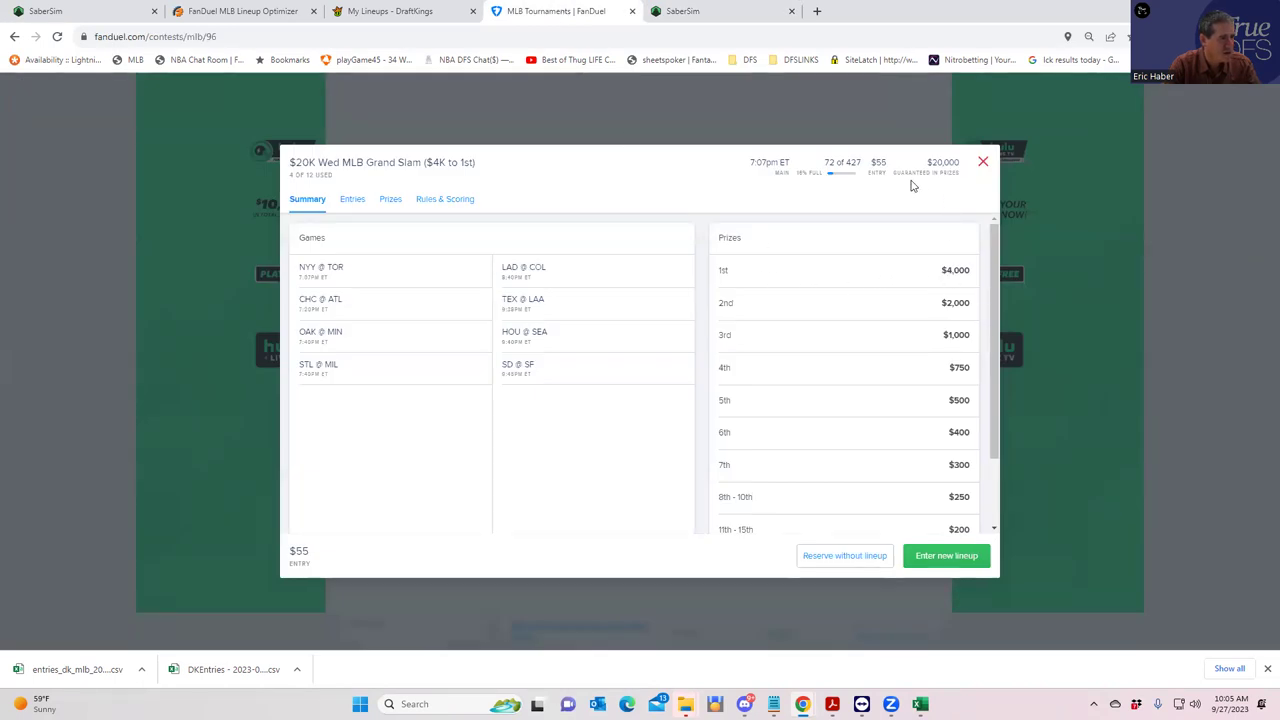
click(690, 12)
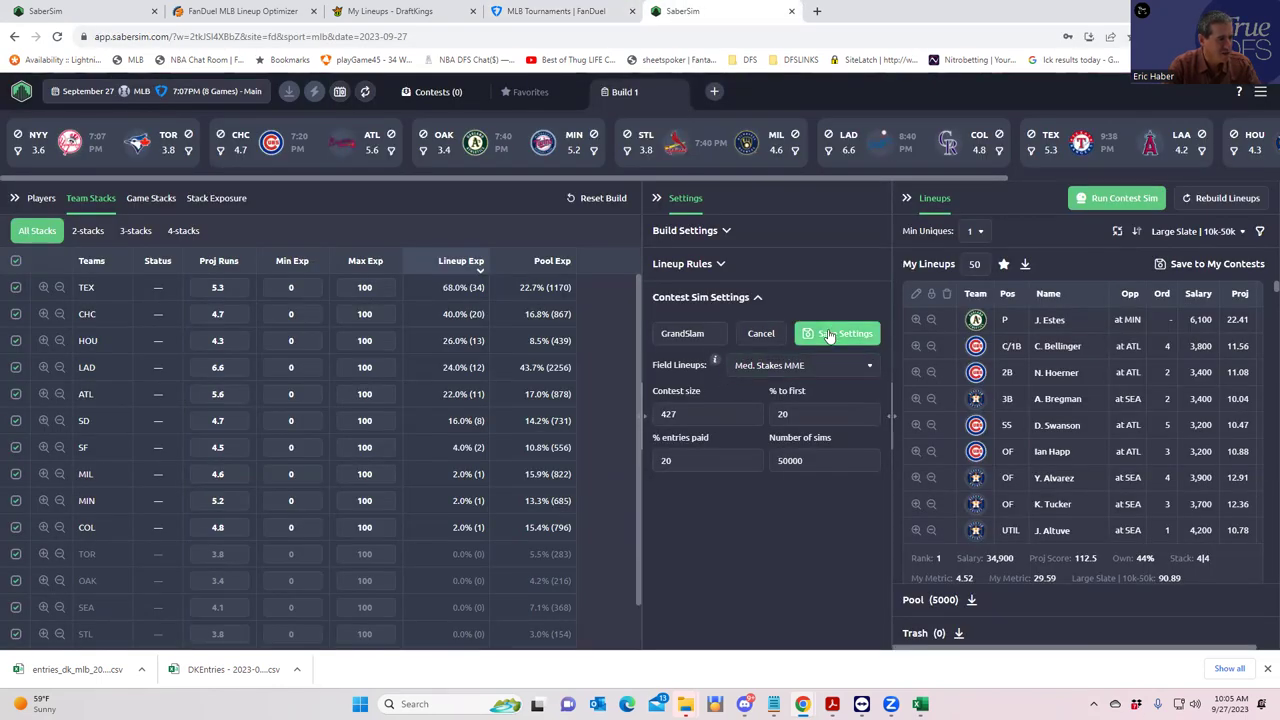
key(Escape)
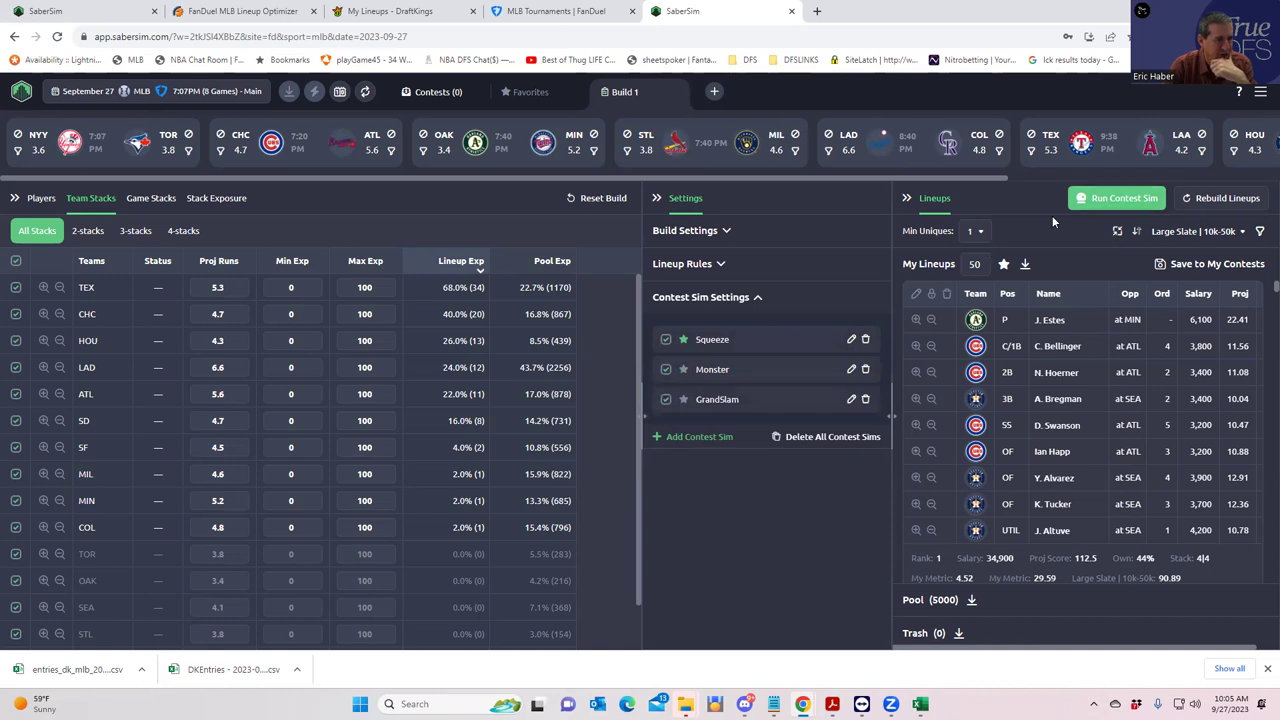
Run the contest sims on the lineup pool and set the minimum uniques to 2
click(1107, 197)
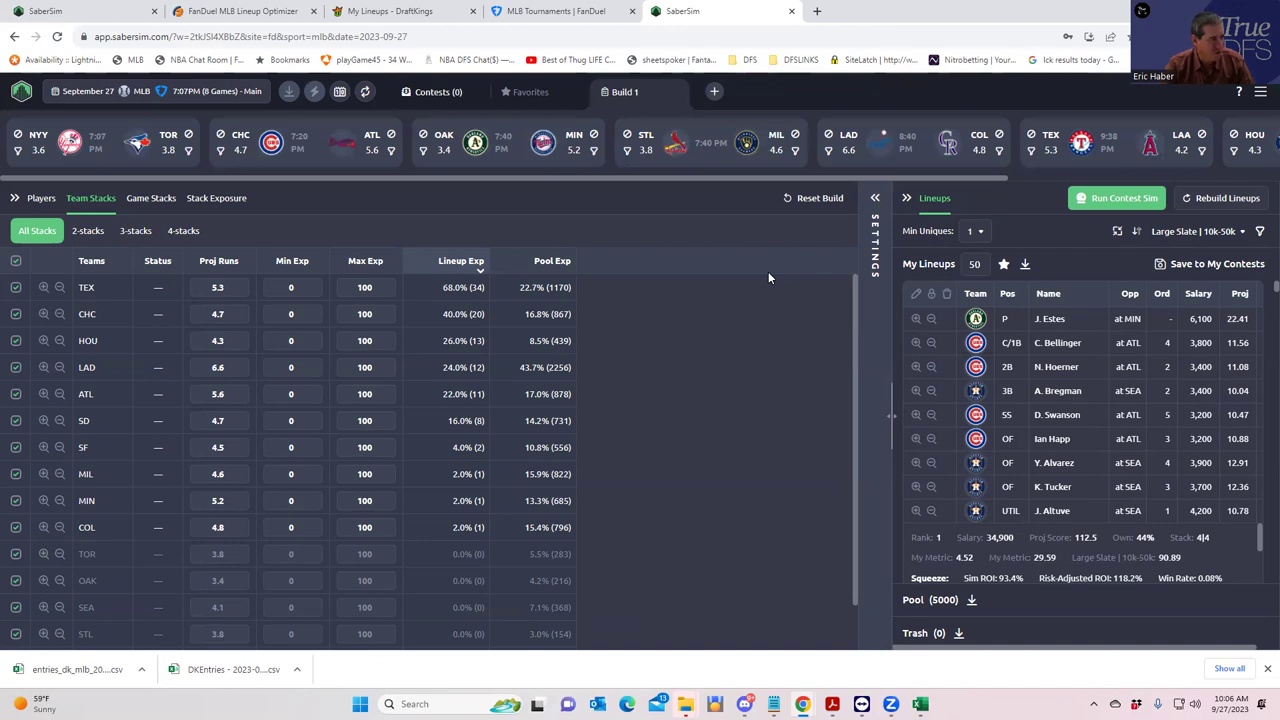
click(972, 232)
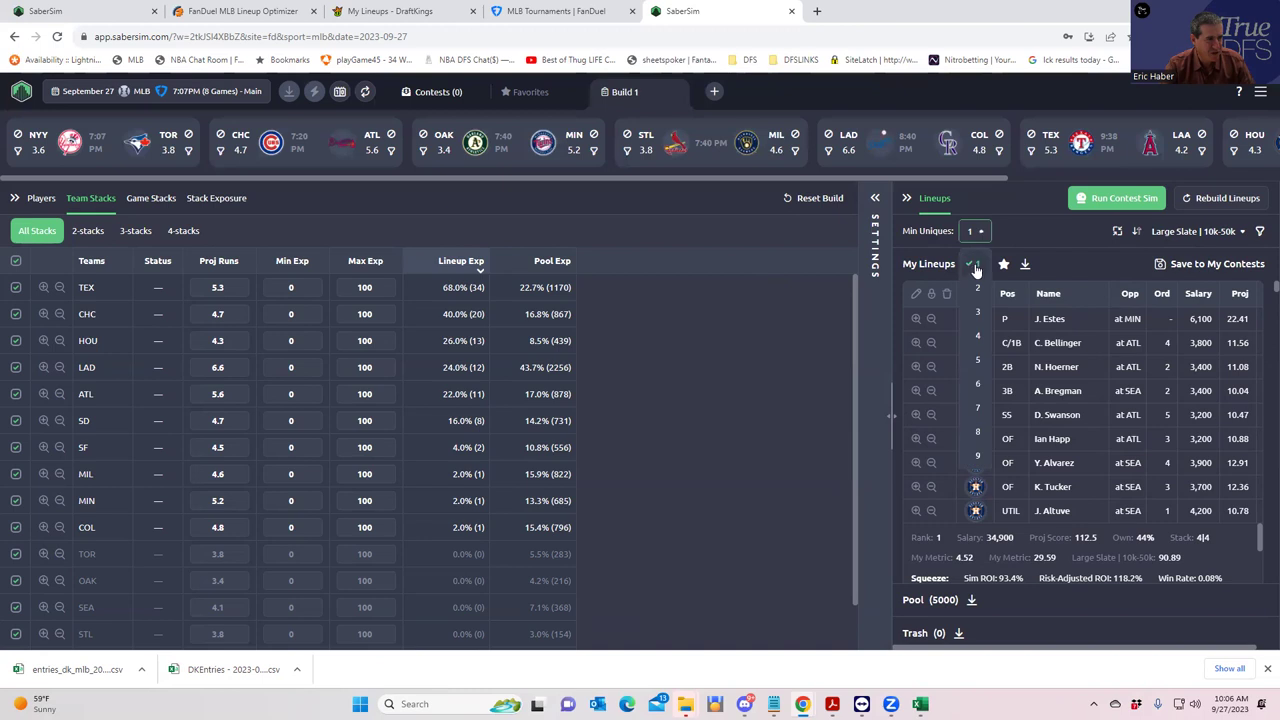
click(978, 288)
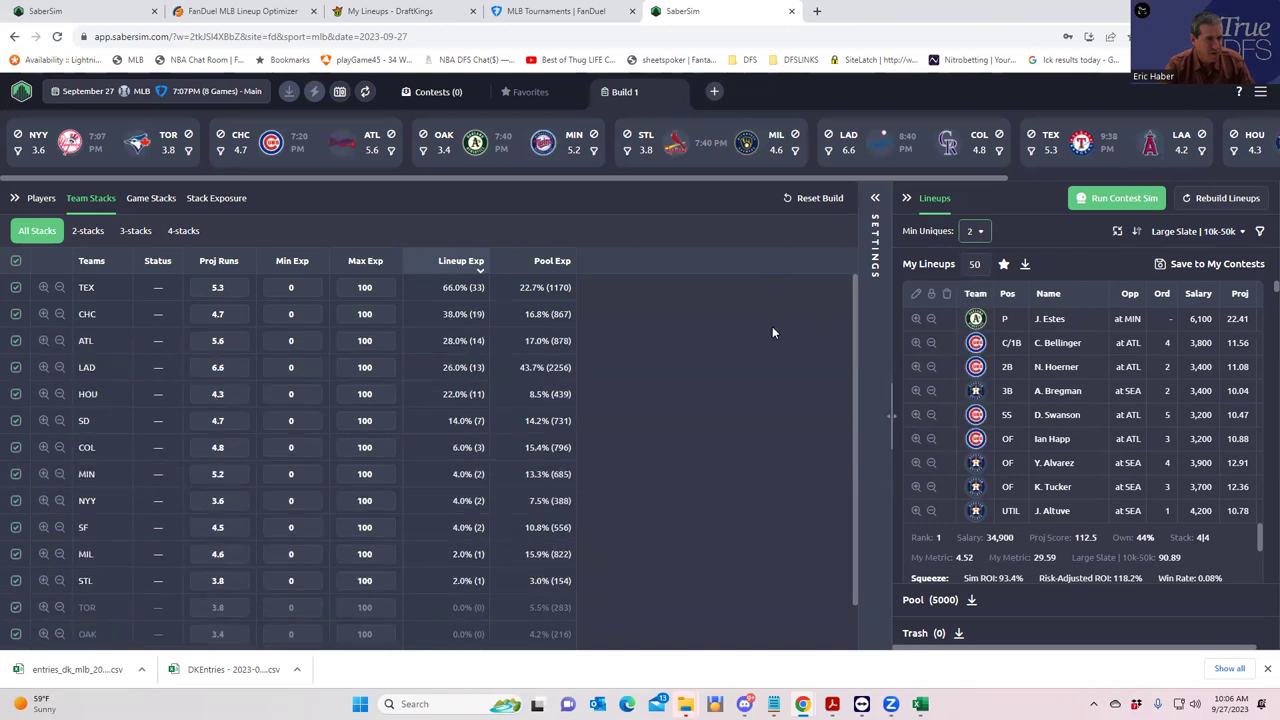
Download the main slate's CSV entries template from FanDuel and upload it to SaberSim for saving the 50 lineups
click(1190, 265)
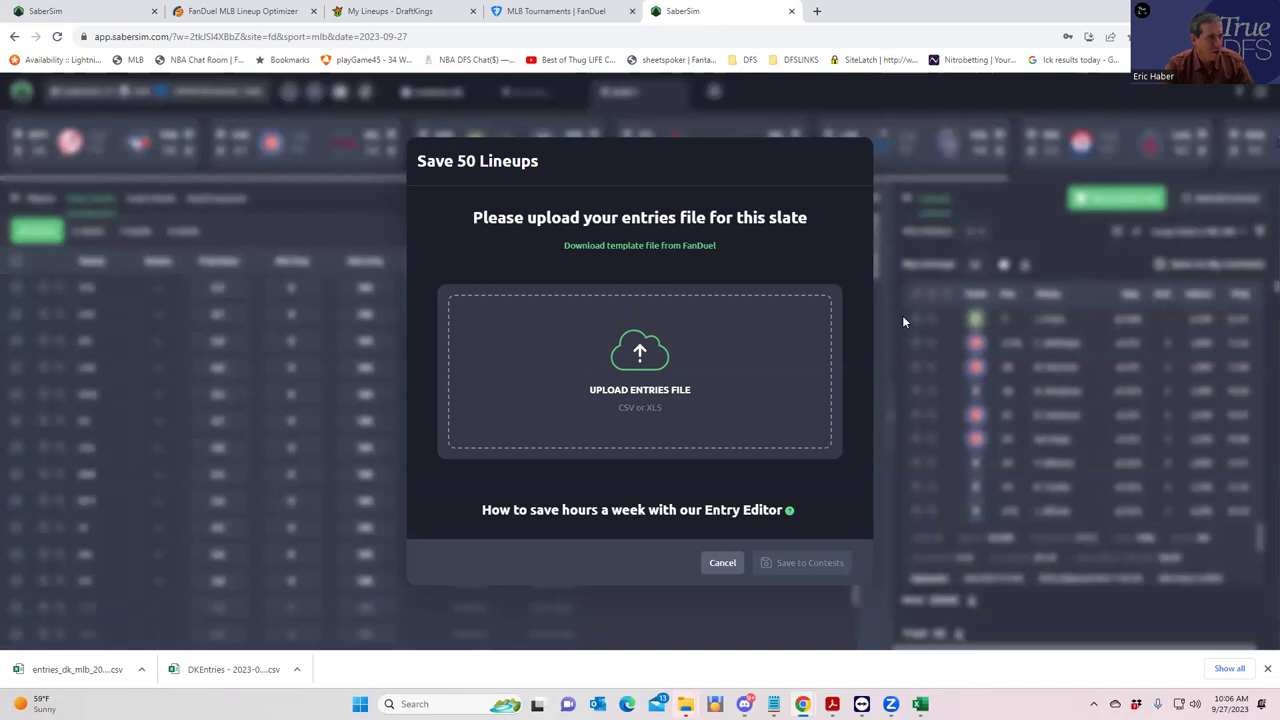
click(661, 248)
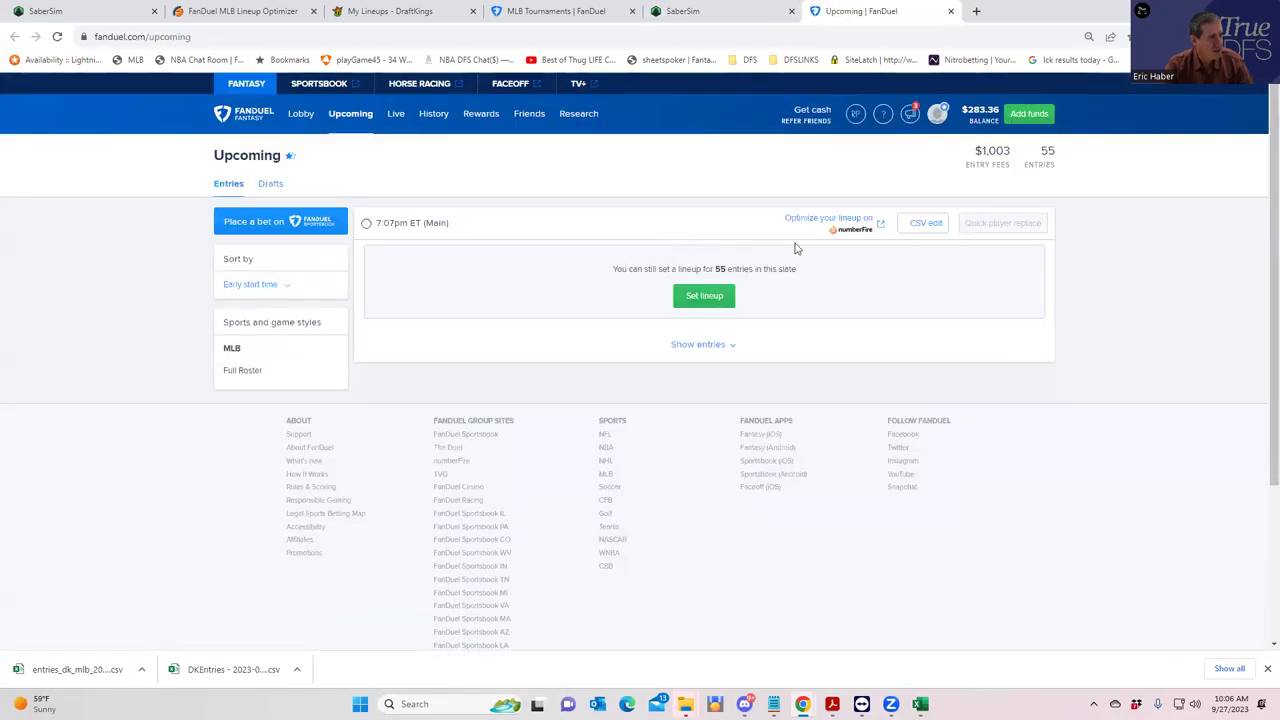
click(917, 228)
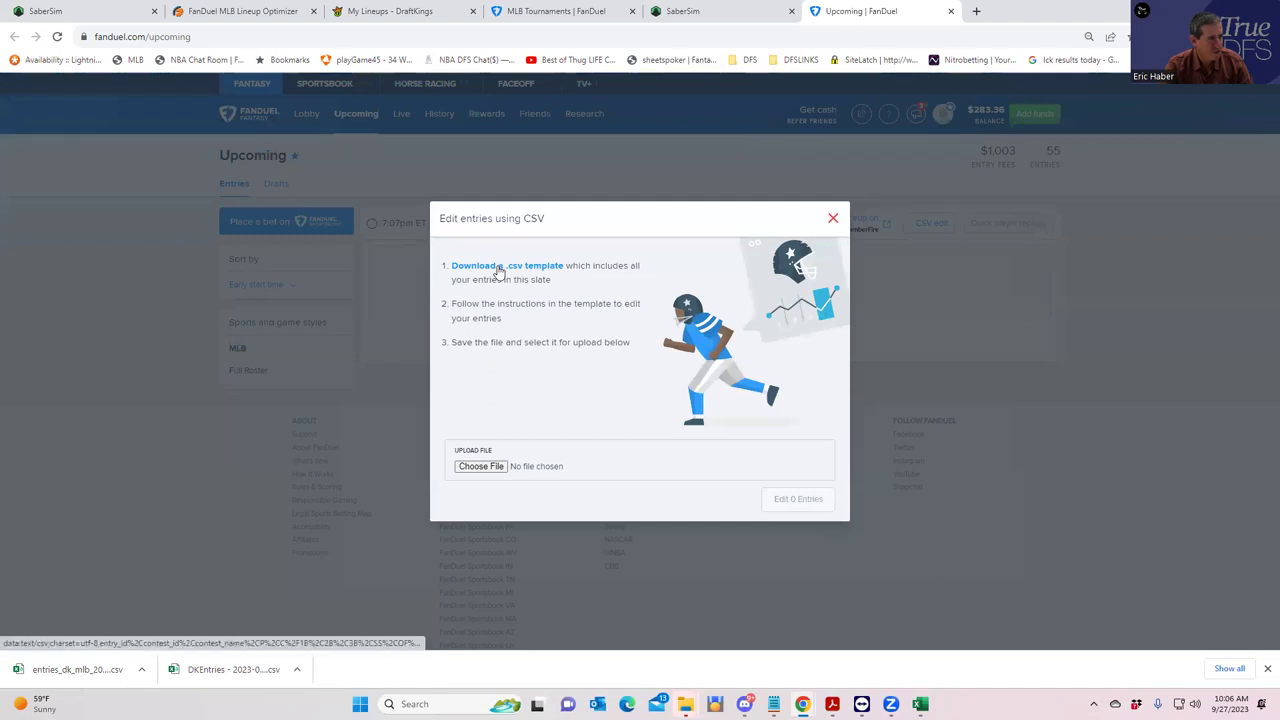
click(498, 272)
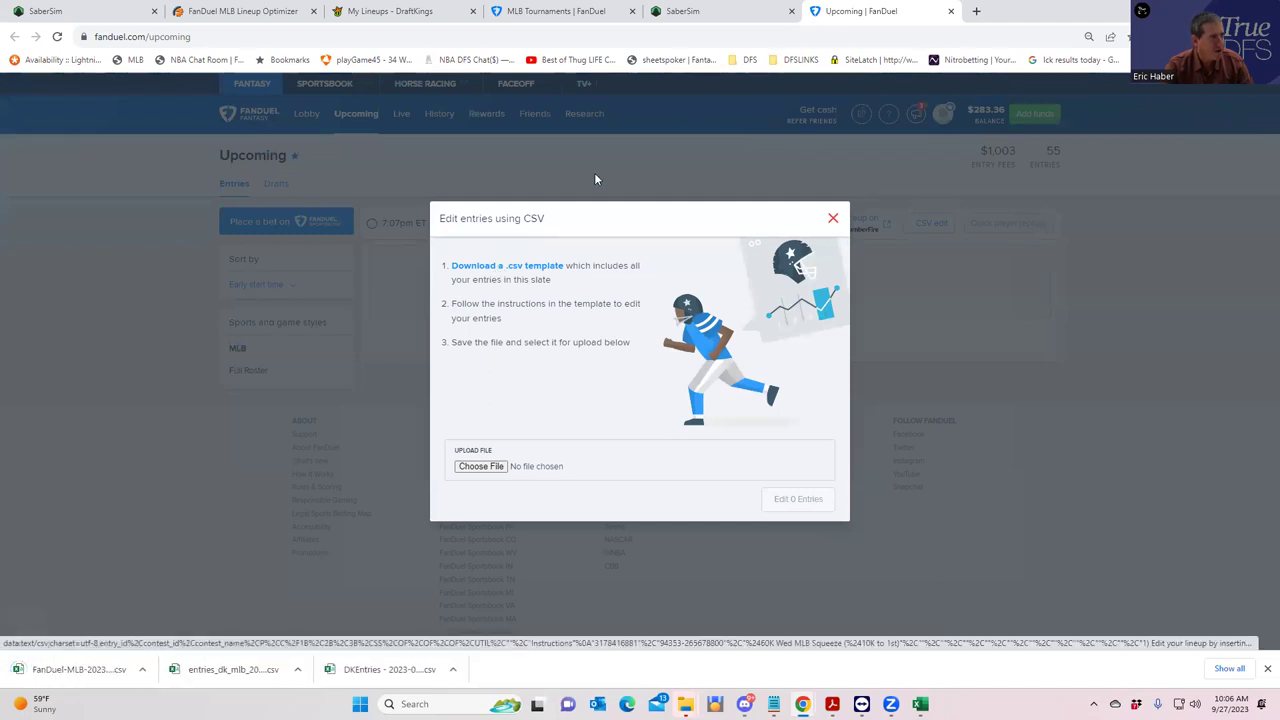
click(700, 13)
drag(44, 658, 658, 372)
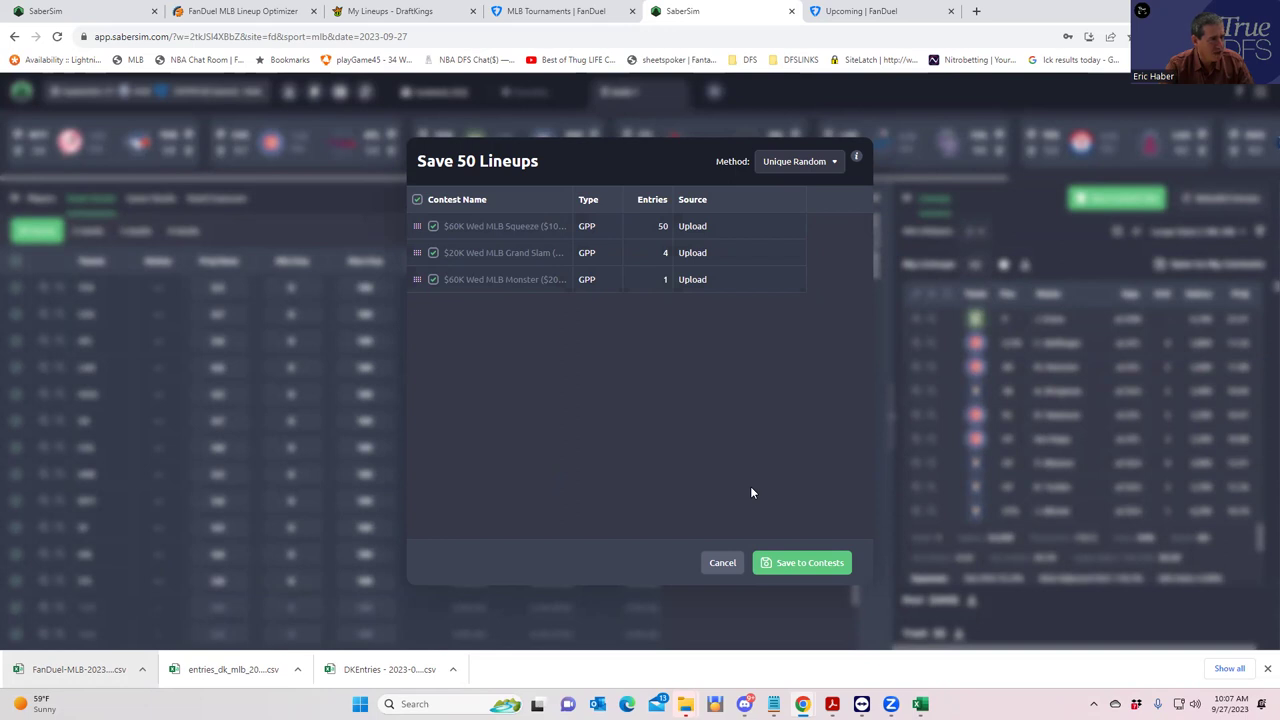
Exclude the Monster and Grand Slam contests and save the 50 lineups to the $60K Wed MLB Squeeze contest
click(433, 280)
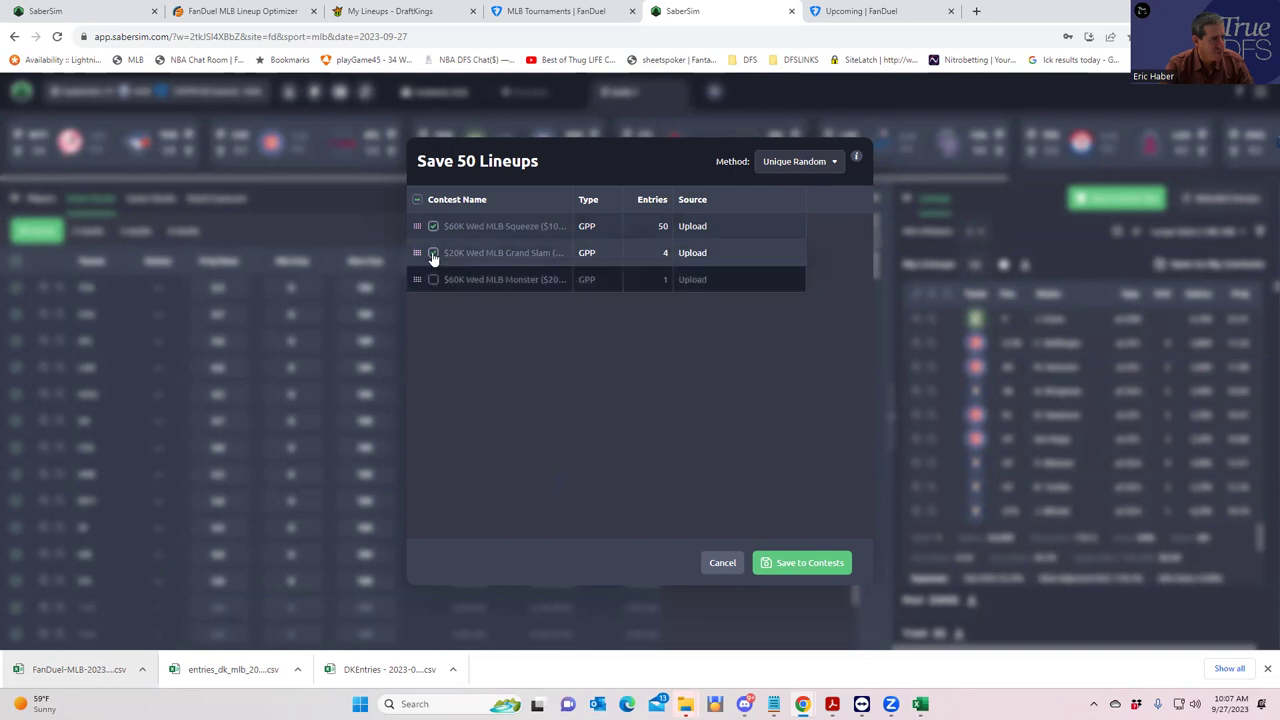
click(433, 253)
click(783, 558)
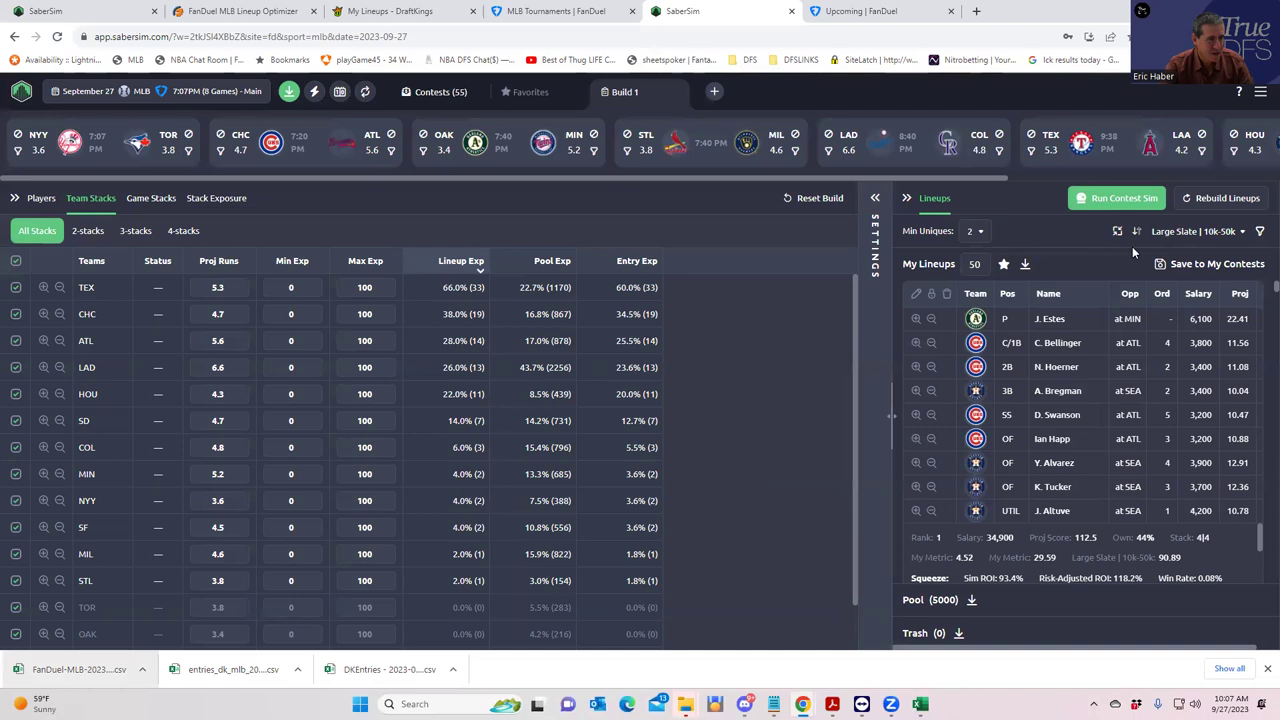
click(1165, 265)
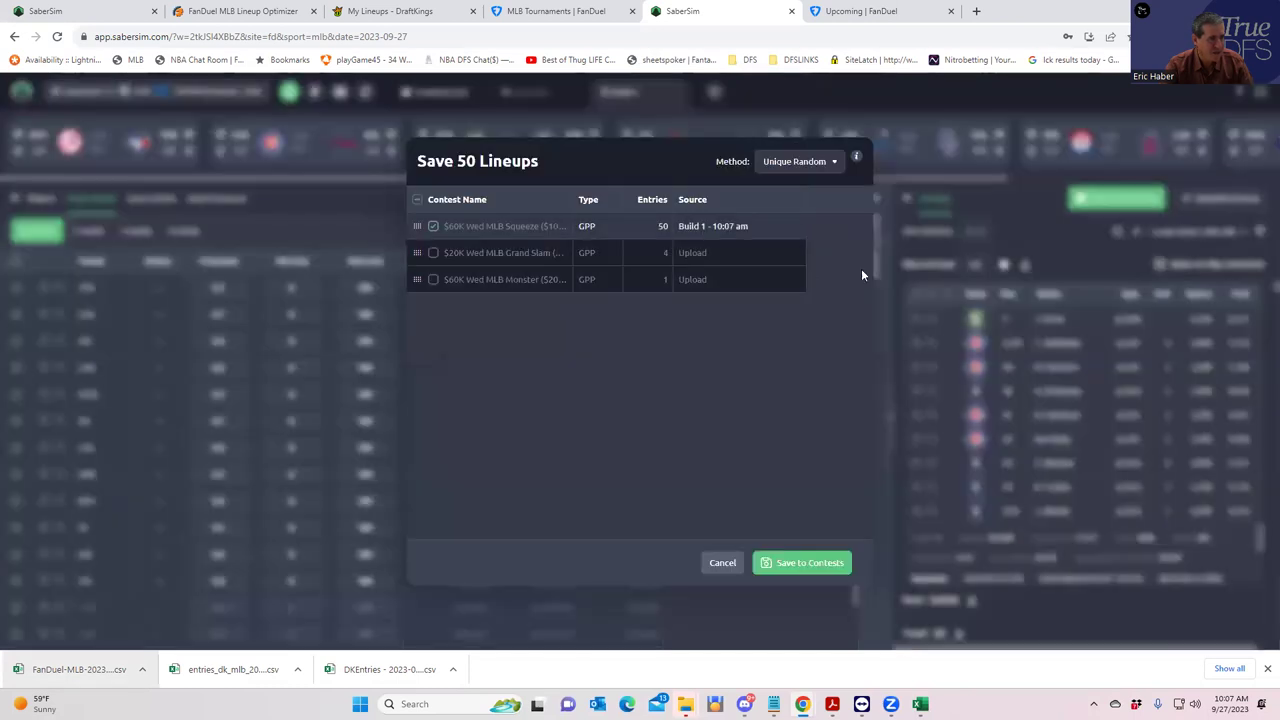
click(433, 226)
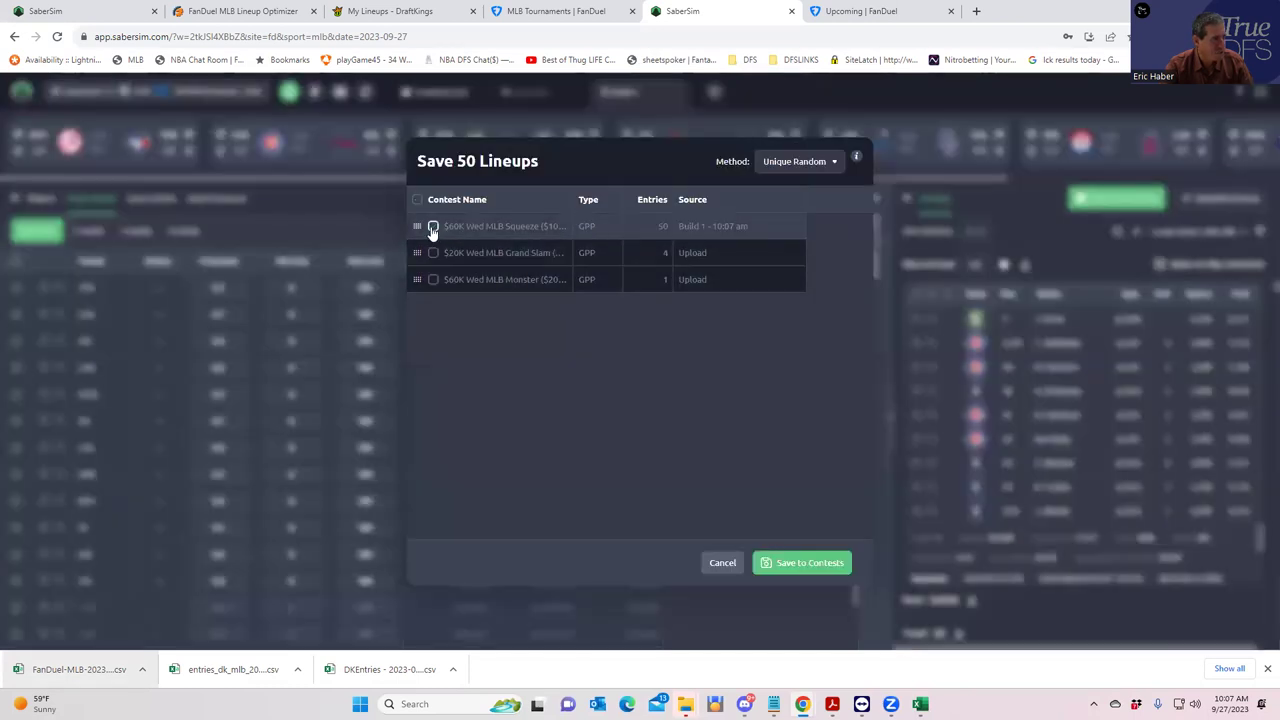
click(722, 562)
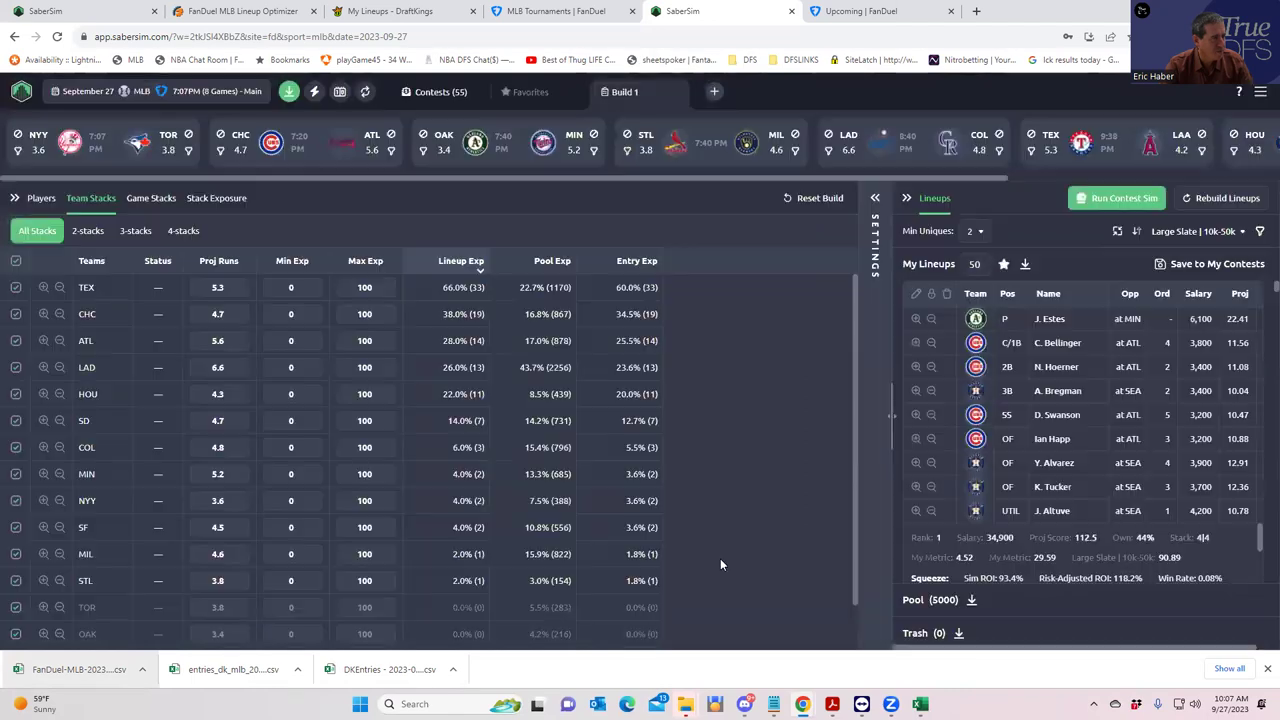
Rank the lineups by Squeeze ROI and save the top 50 to only the $60K Wed MLB Squeeze contest
click(1236, 232)
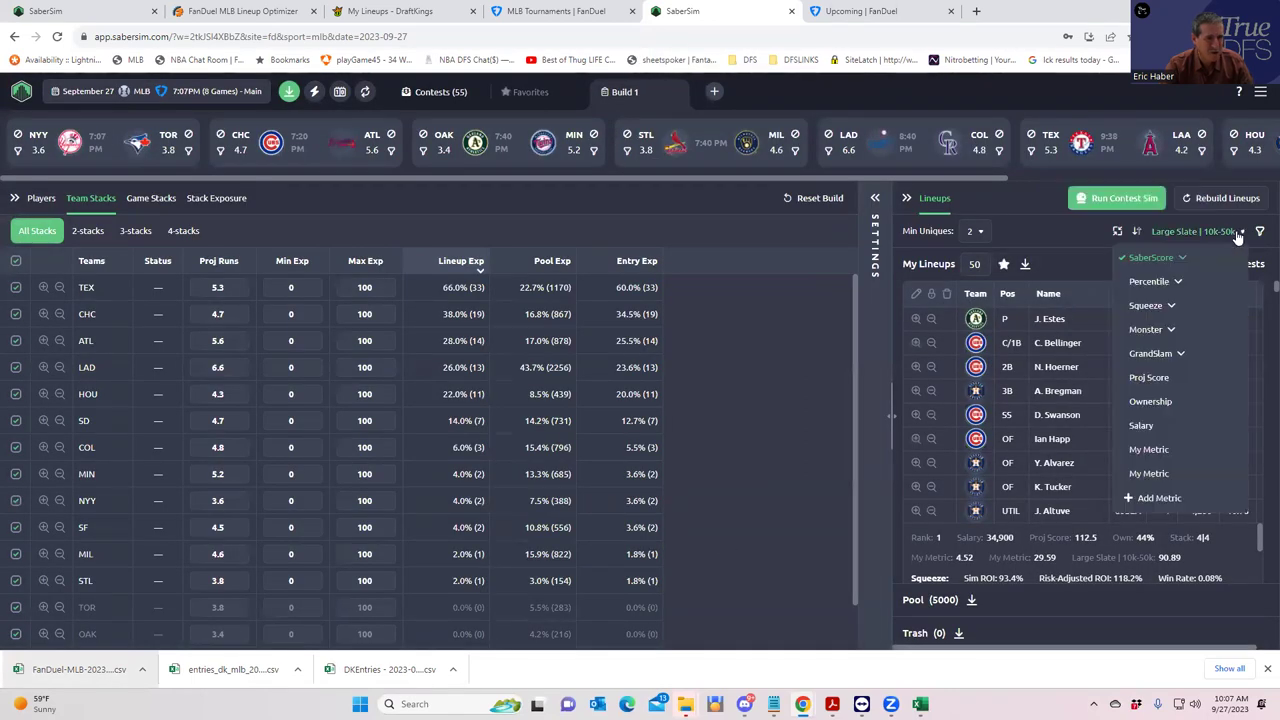
click(1170, 308)
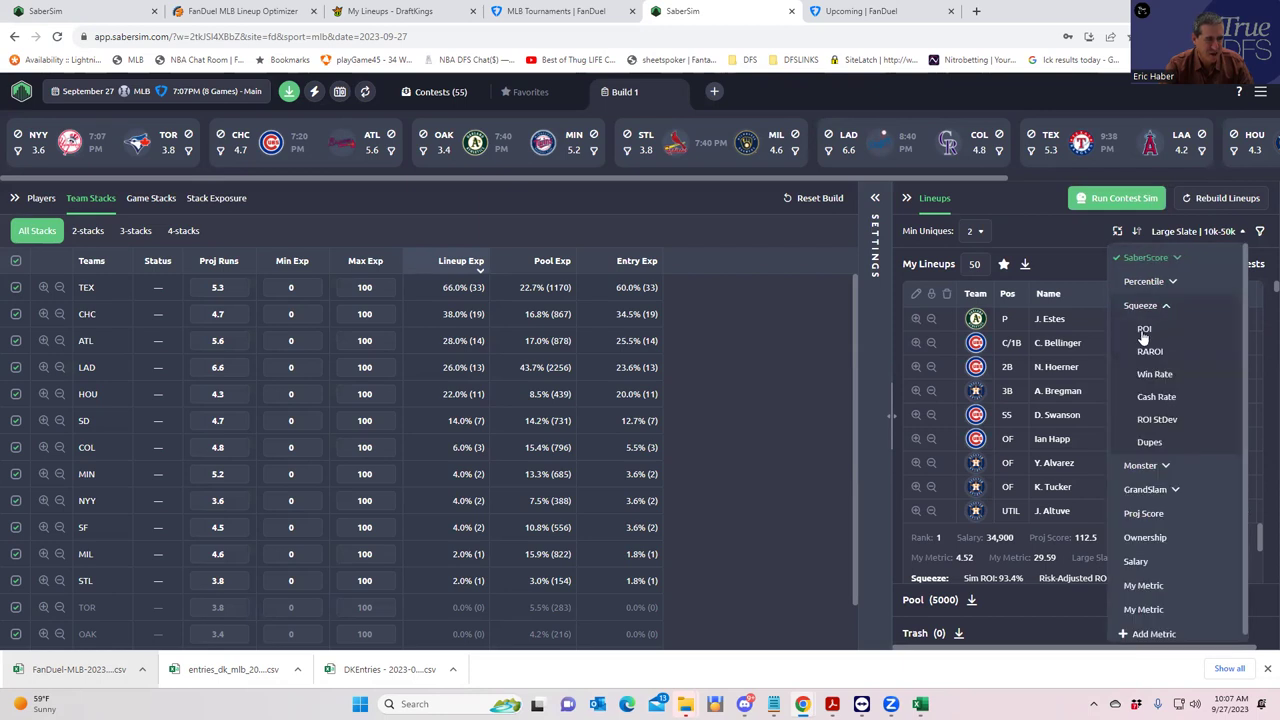
click(1144, 330)
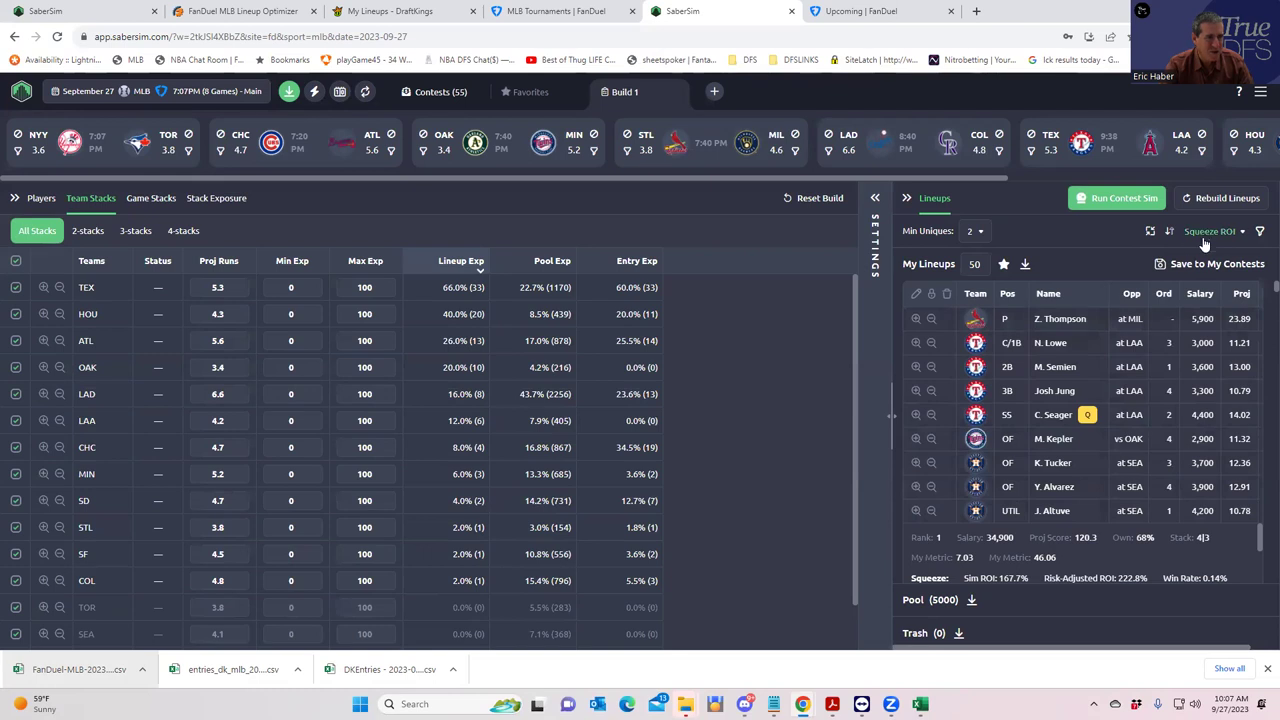
click(1160, 264)
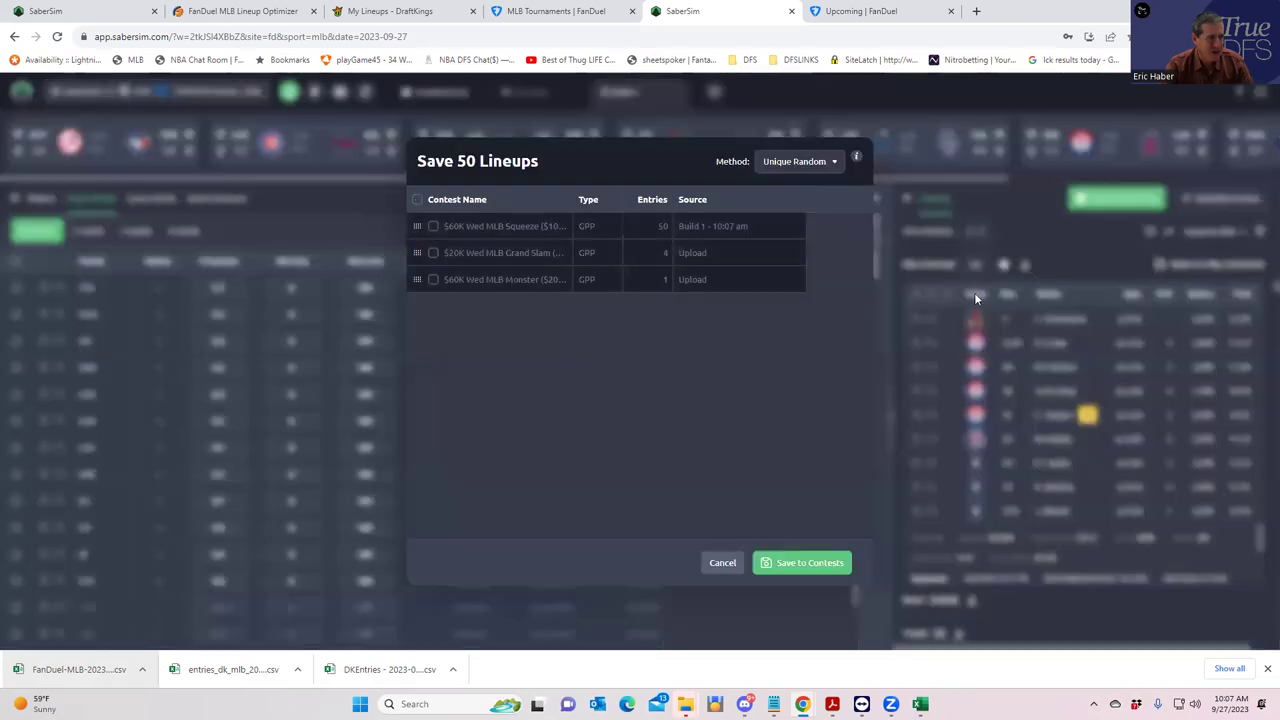
click(434, 227)
click(434, 227)
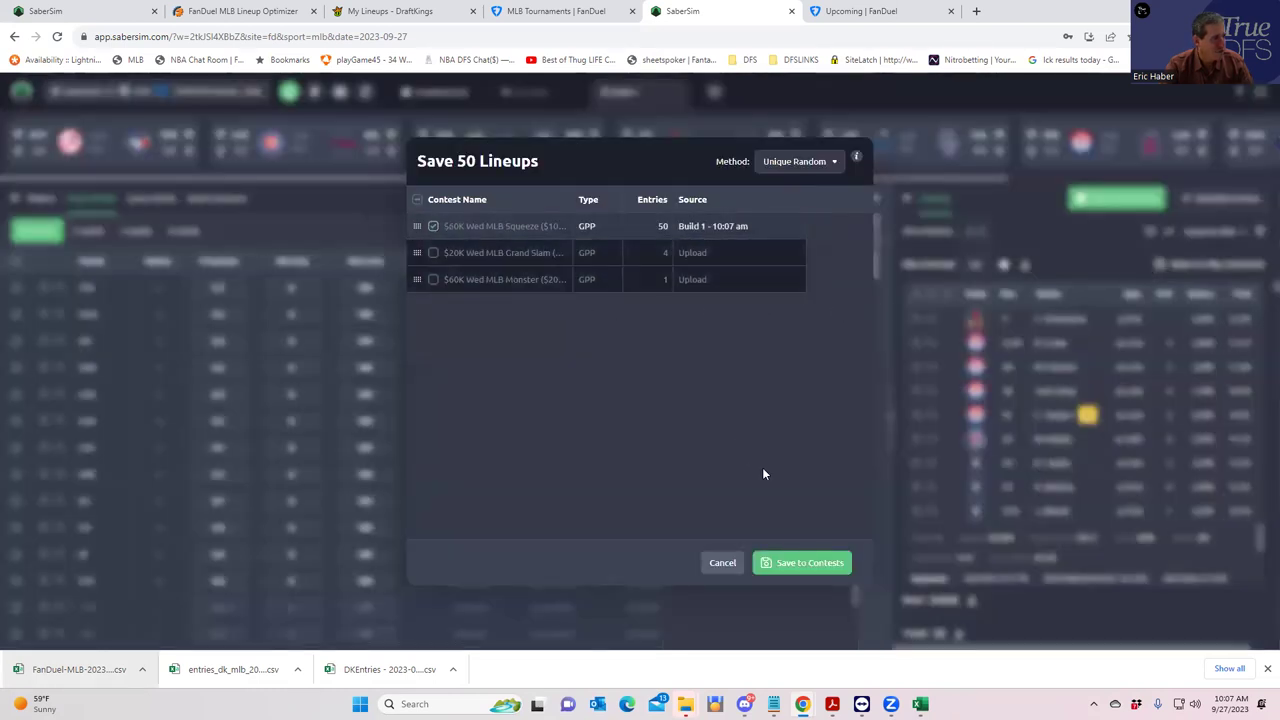
click(793, 562)
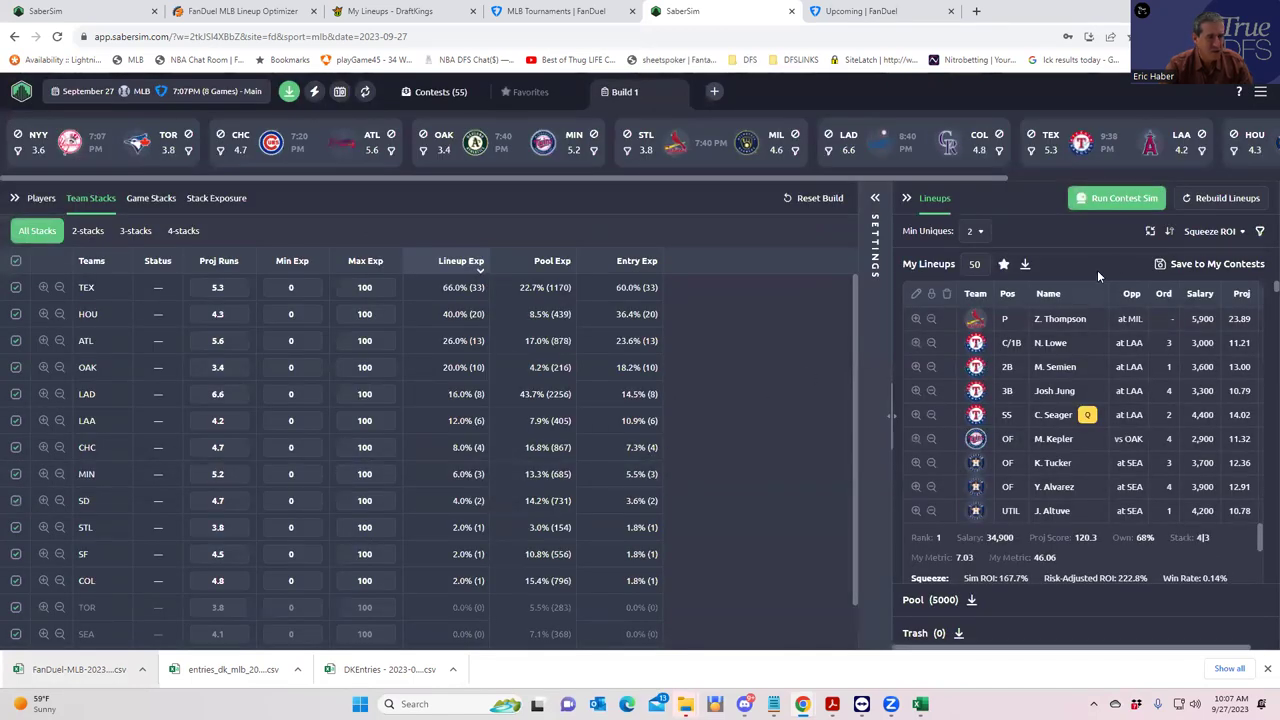
Rank the lineups by Monster ROI and reduce the set to 1 lineup with minimum uniques at 1
click(1208, 232)
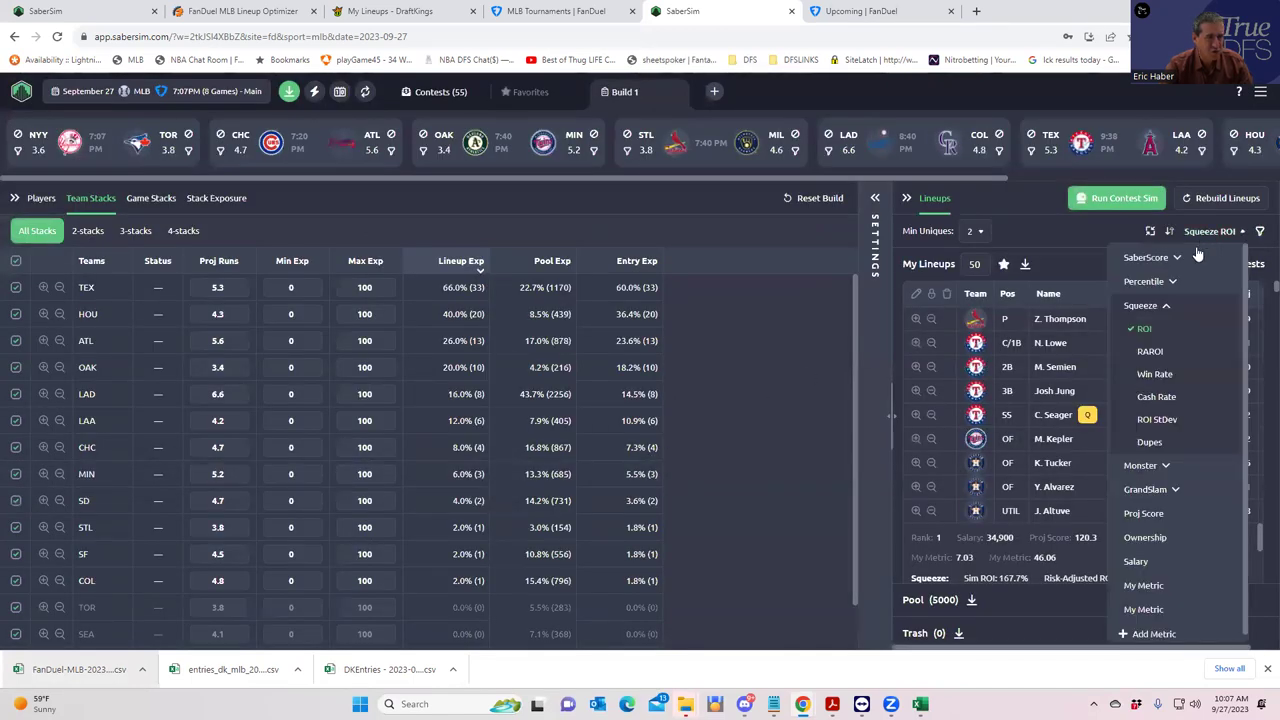
click(1160, 471)
click(1145, 489)
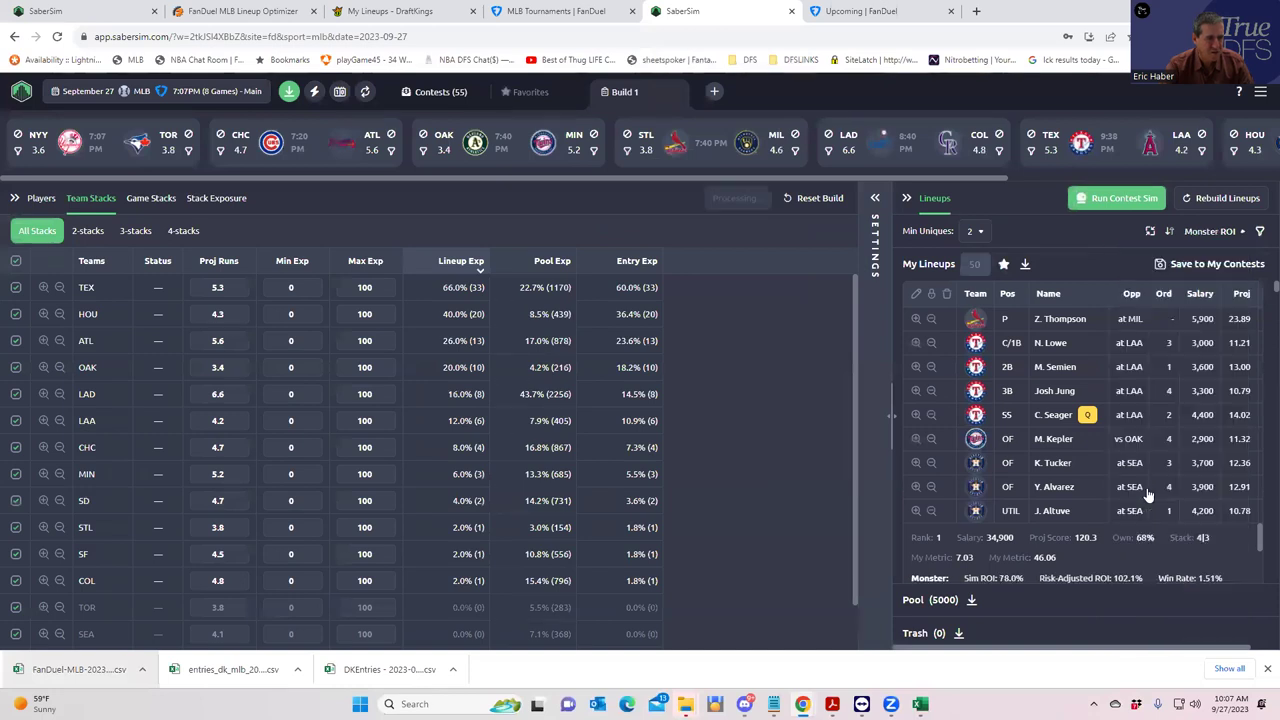
click(973, 232)
click(977, 260)
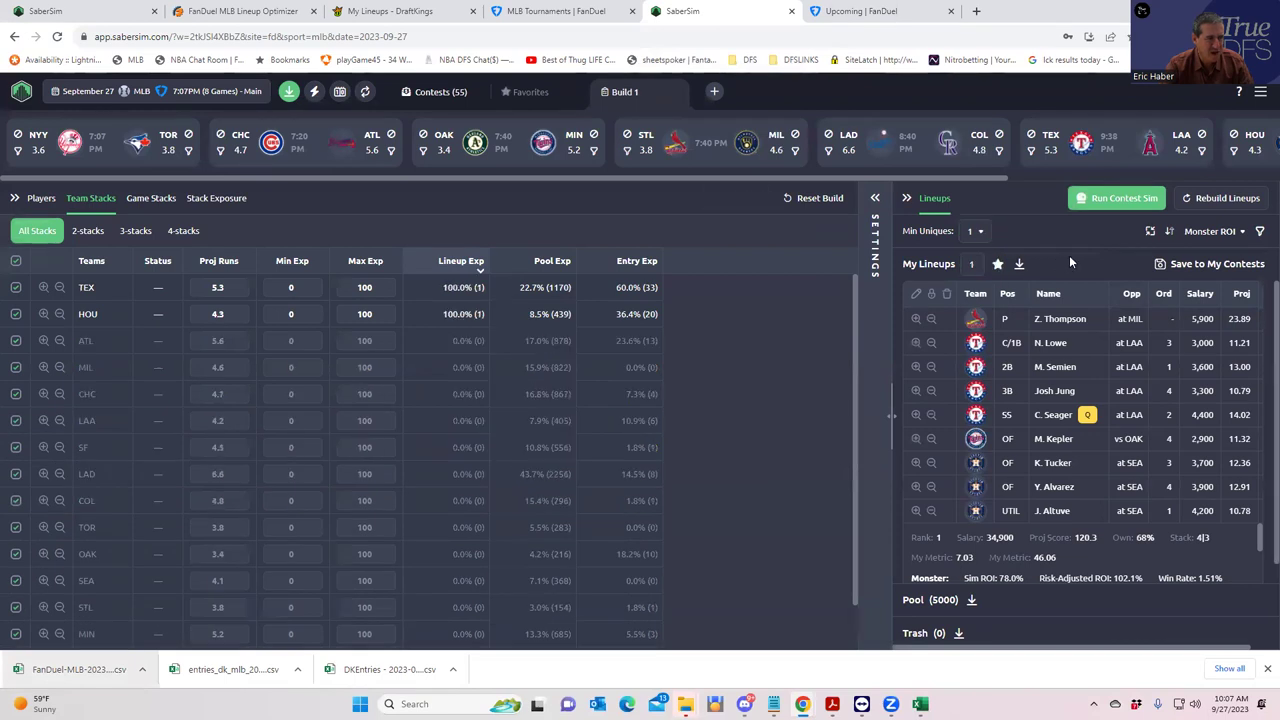
Save the single lineup to only the $60K Wed MLB Monster contest
click(1162, 270)
click(433, 227)
click(433, 227)
click(433, 280)
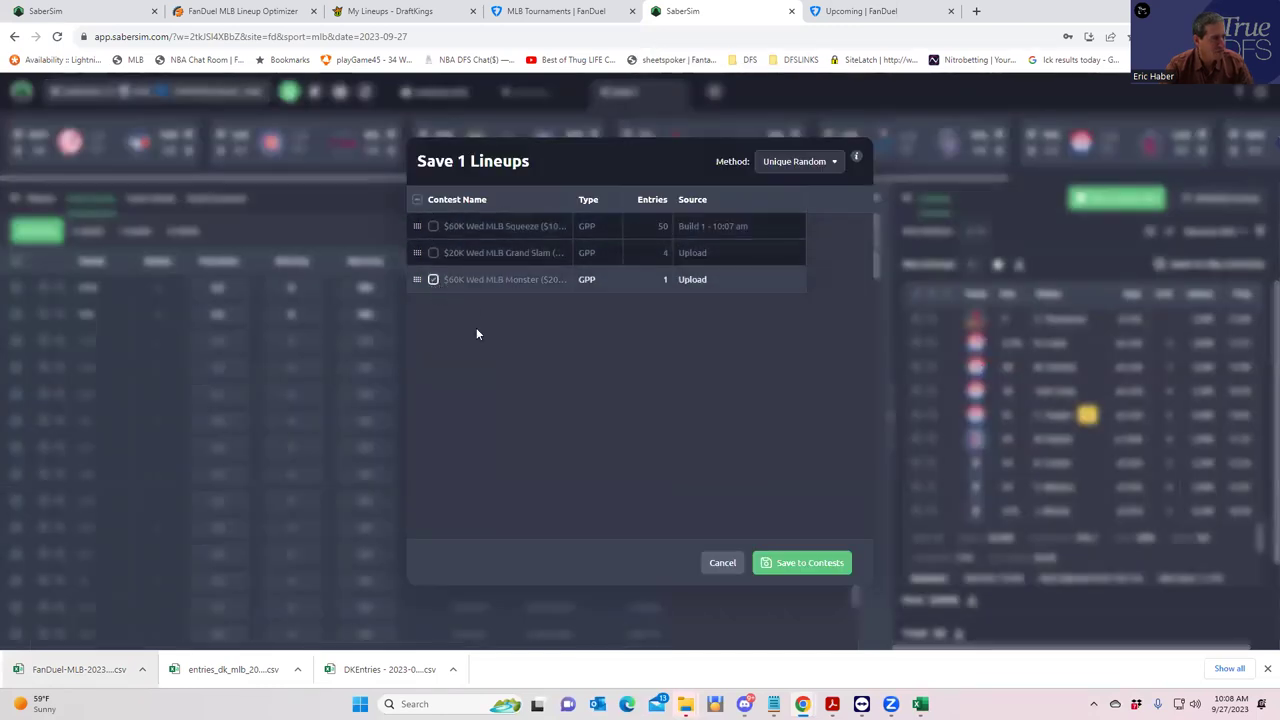
click(799, 558)
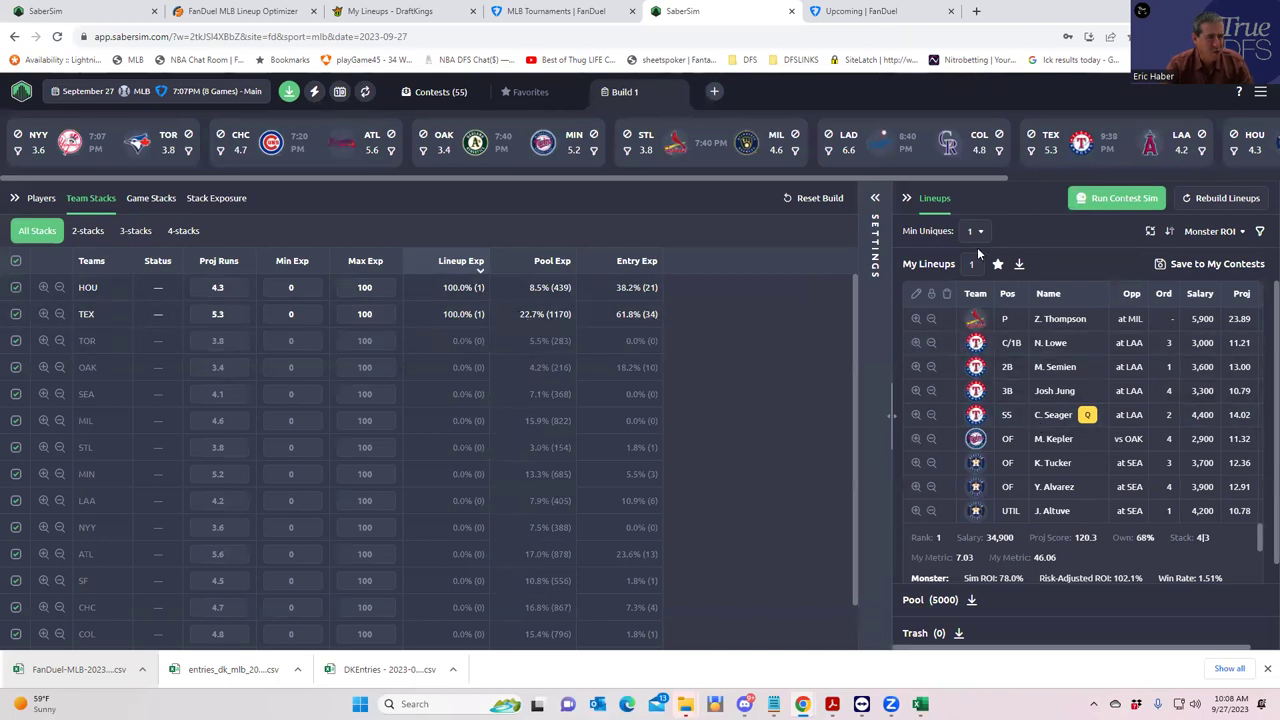
Rank the lineups by GrandSlam ROI
click(1212, 231)
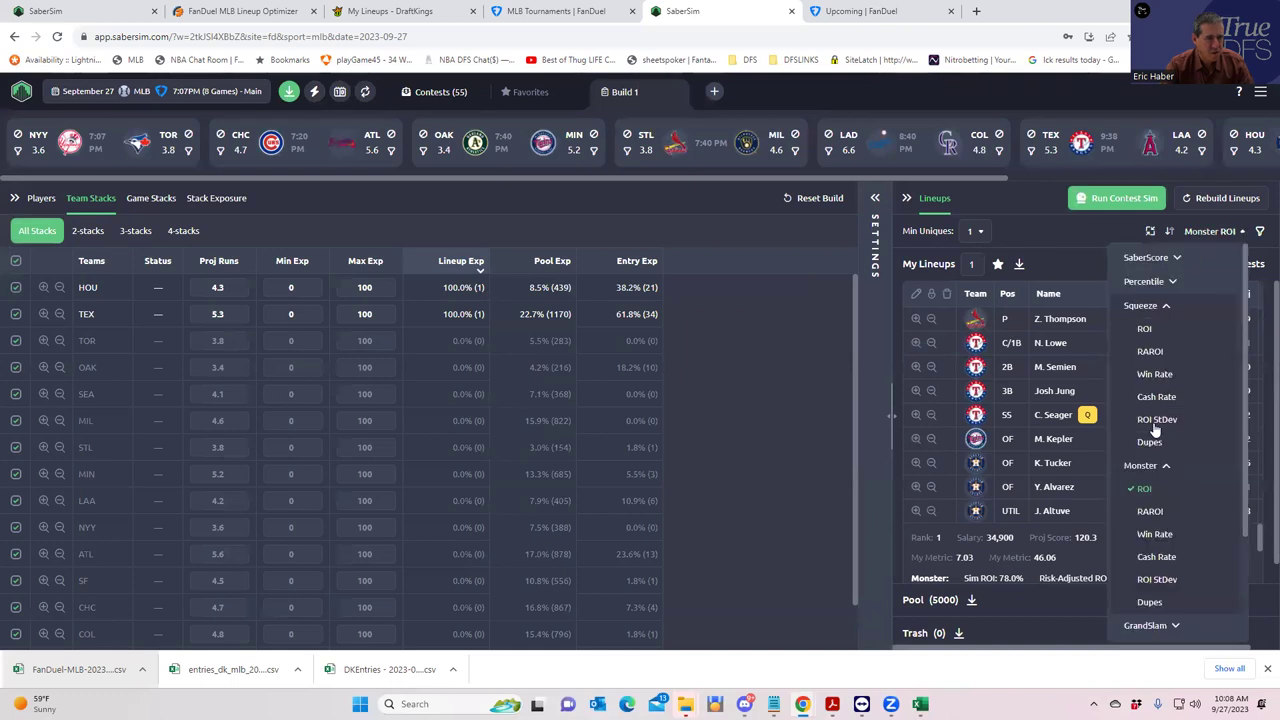
click(1176, 556)
click(1176, 556)
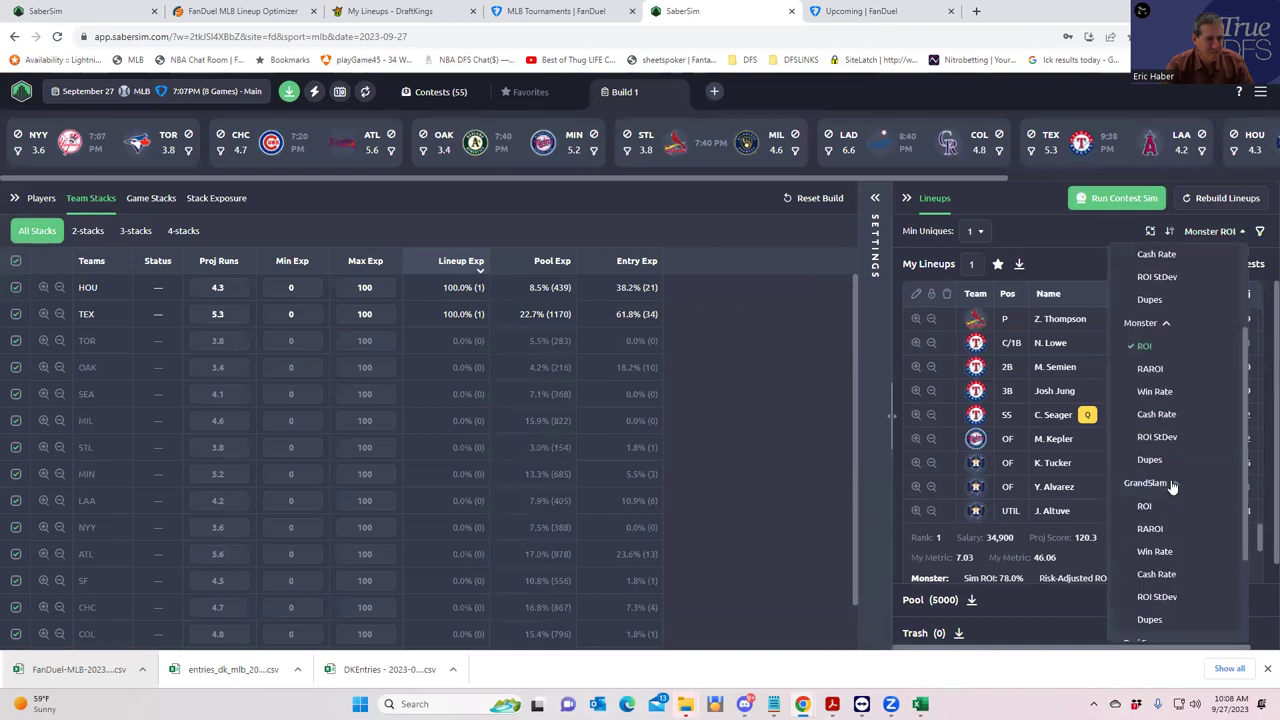
click(1145, 509)
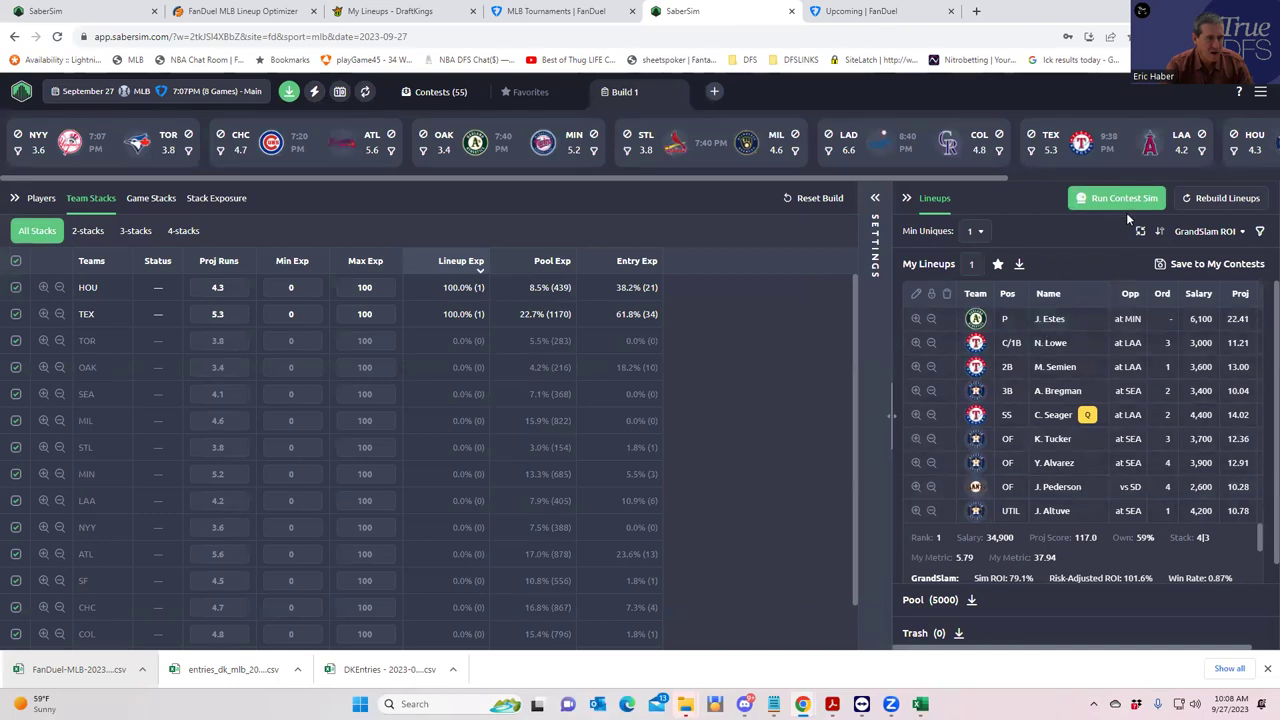
click(1160, 266)
click(433, 280)
click(433, 281)
click(433, 253)
click(433, 253)
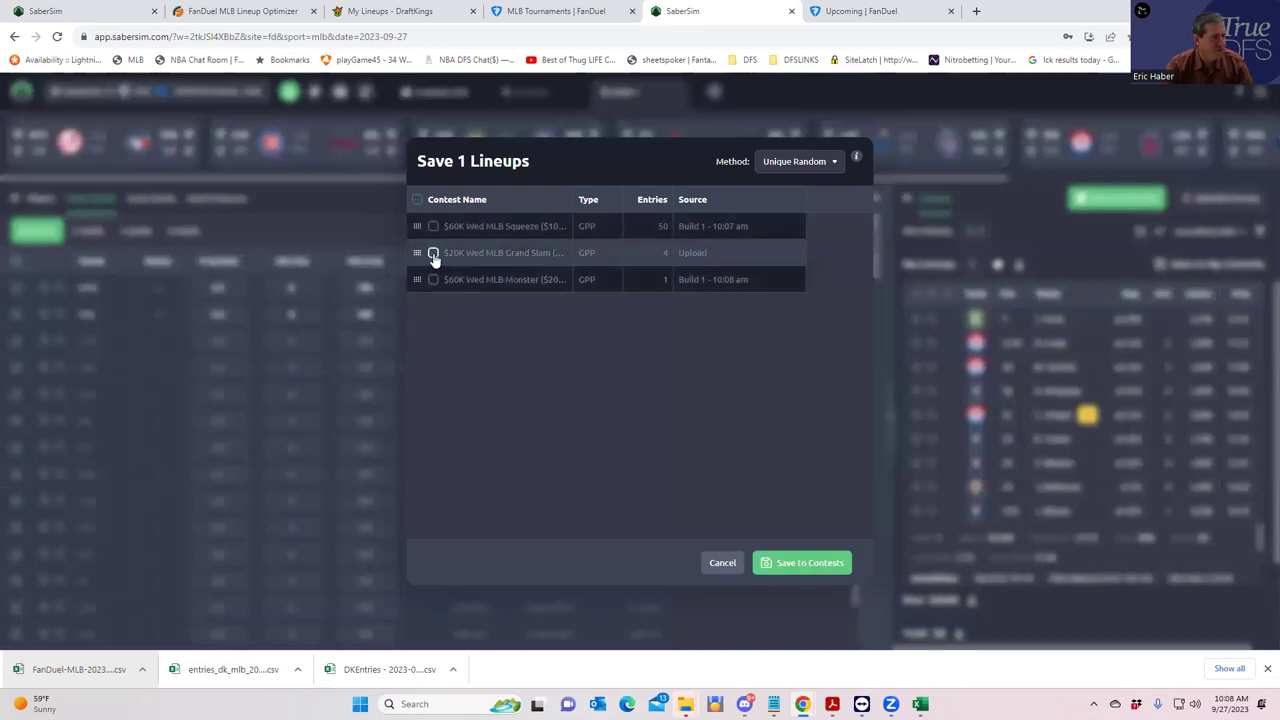
click(716, 563)
Set the lineup count to 4 and save those lineups to only the $20K Wed MLB Grand Slam contest
click(972, 262)
text(4)
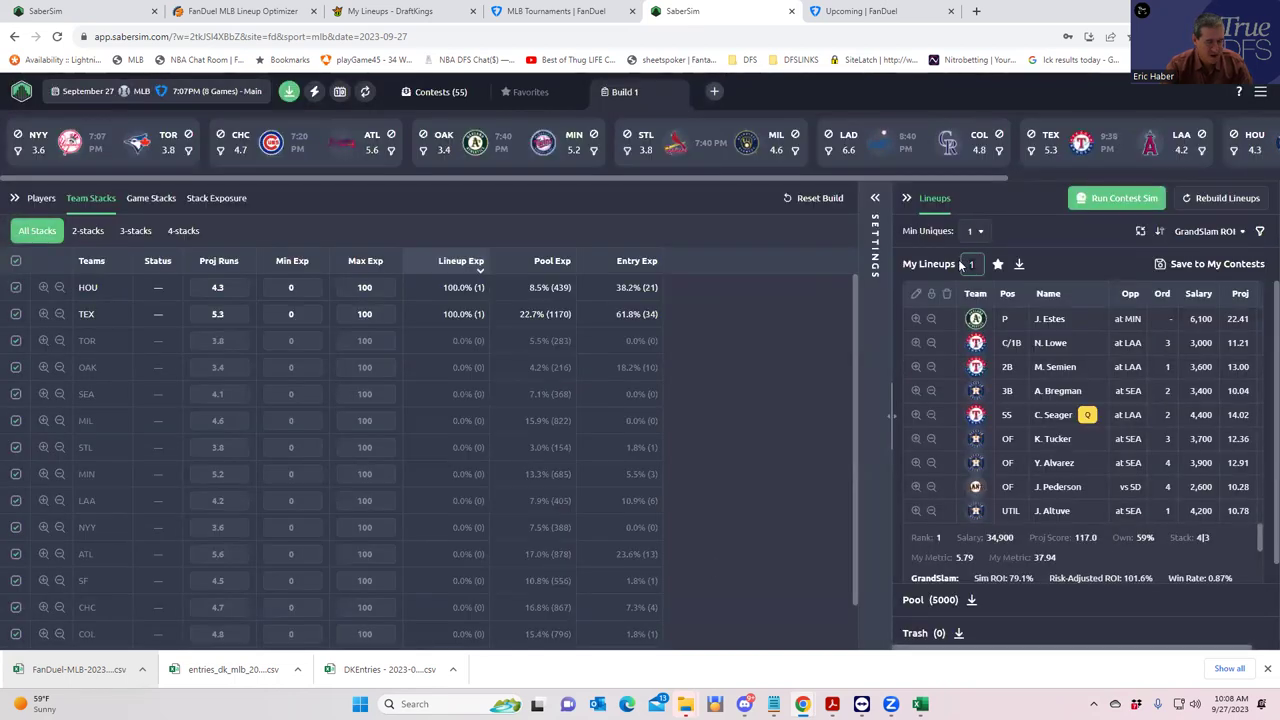
key(Return)
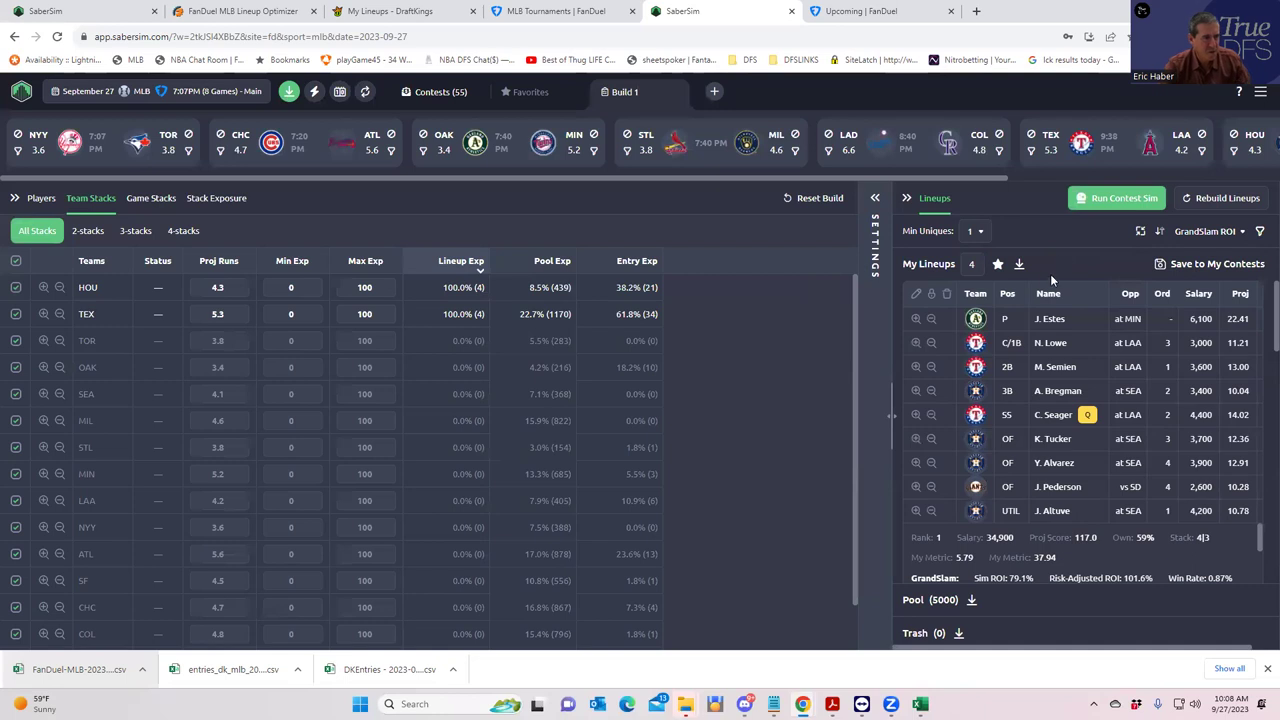
click(1192, 264)
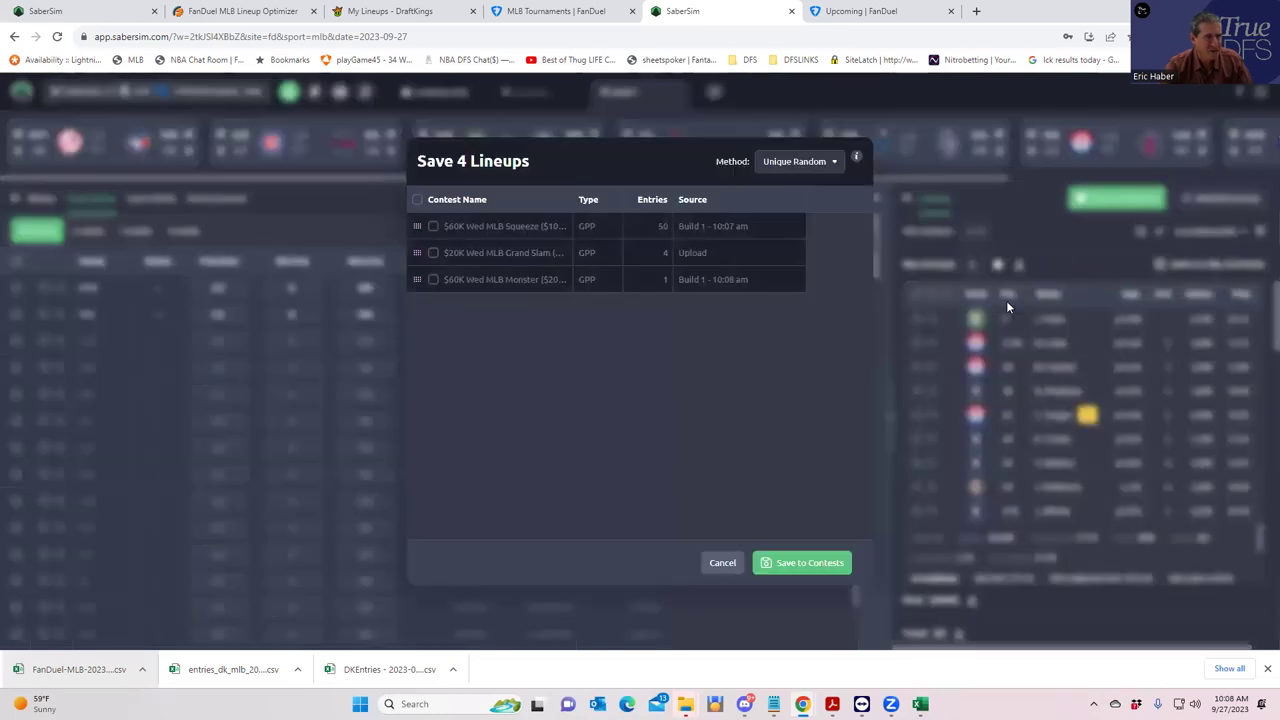
click(722, 563)
click(1180, 266)
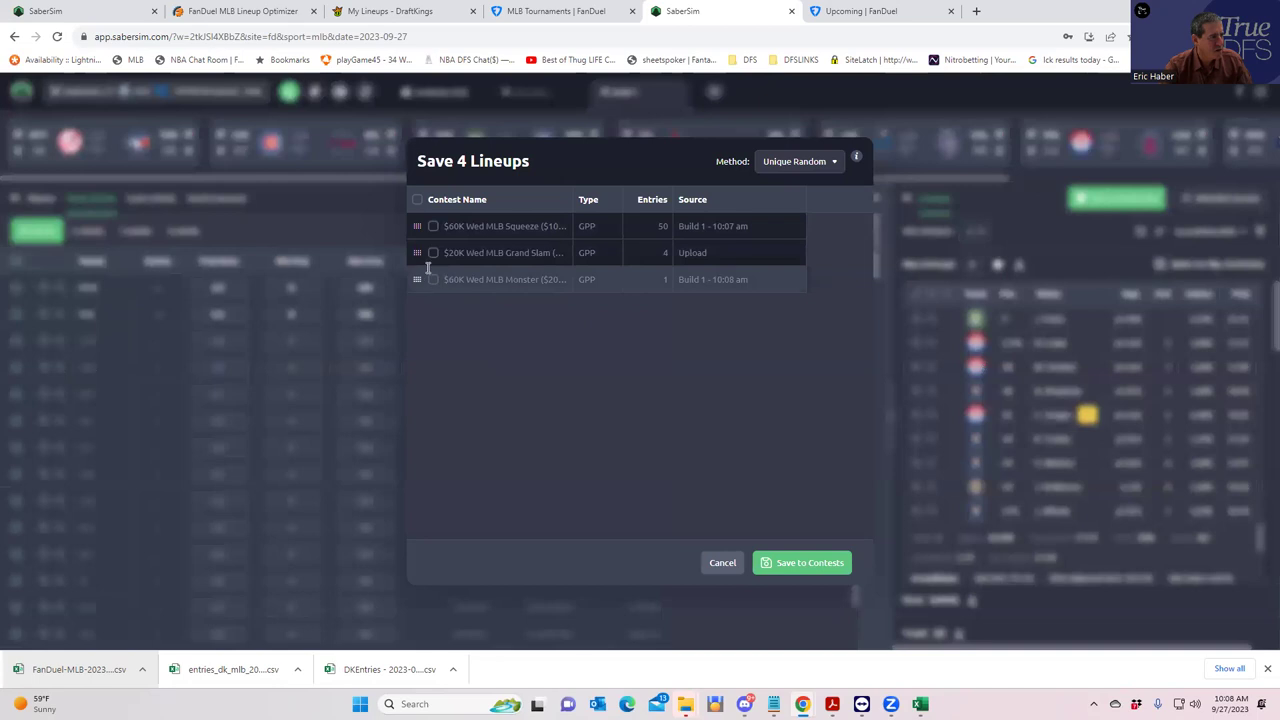
click(433, 253)
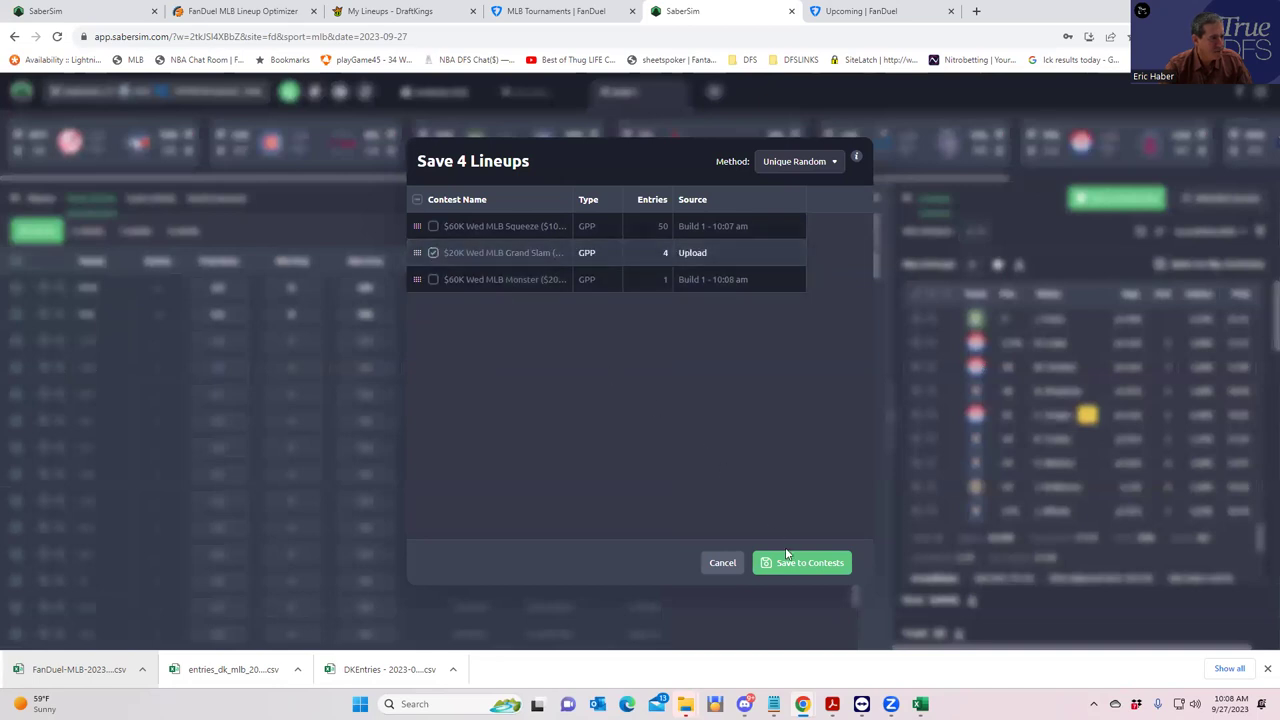
click(791, 566)
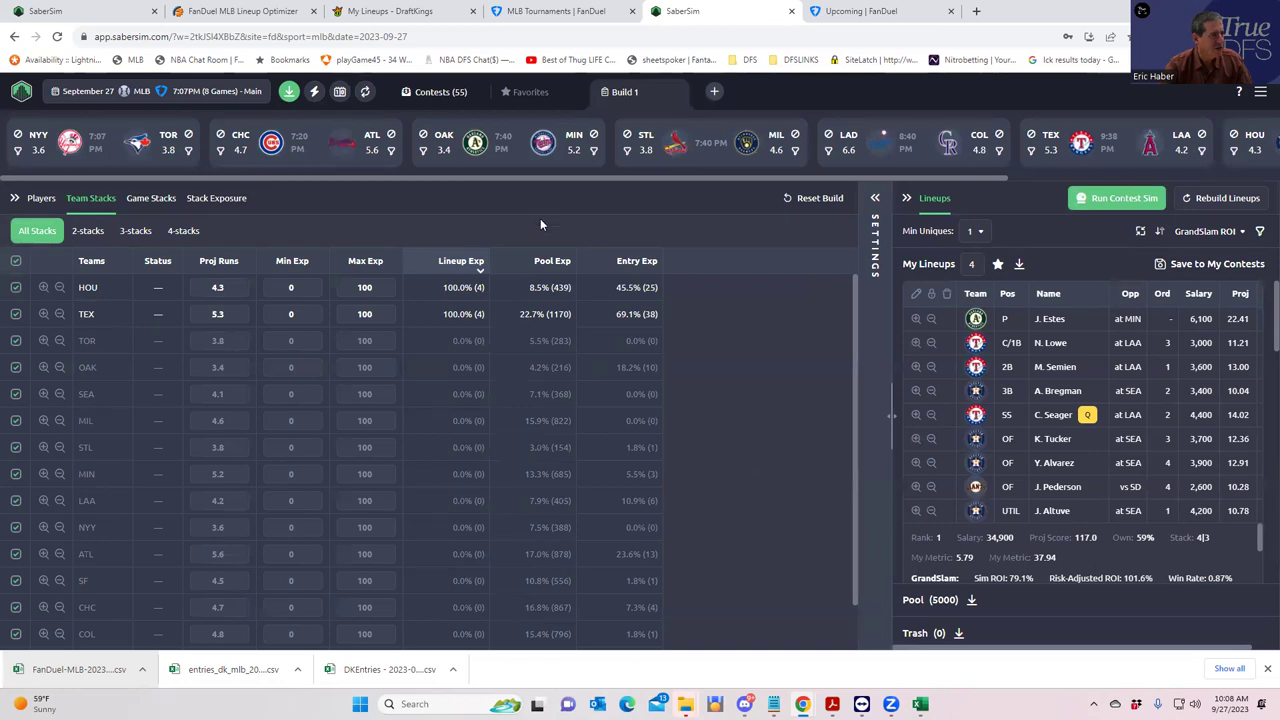
Export the saved entries from SaberSim and update the FanDuel entries by uploading entries_fd_mlb_2023-09-27_main.csv from Downloads
click(288, 92)
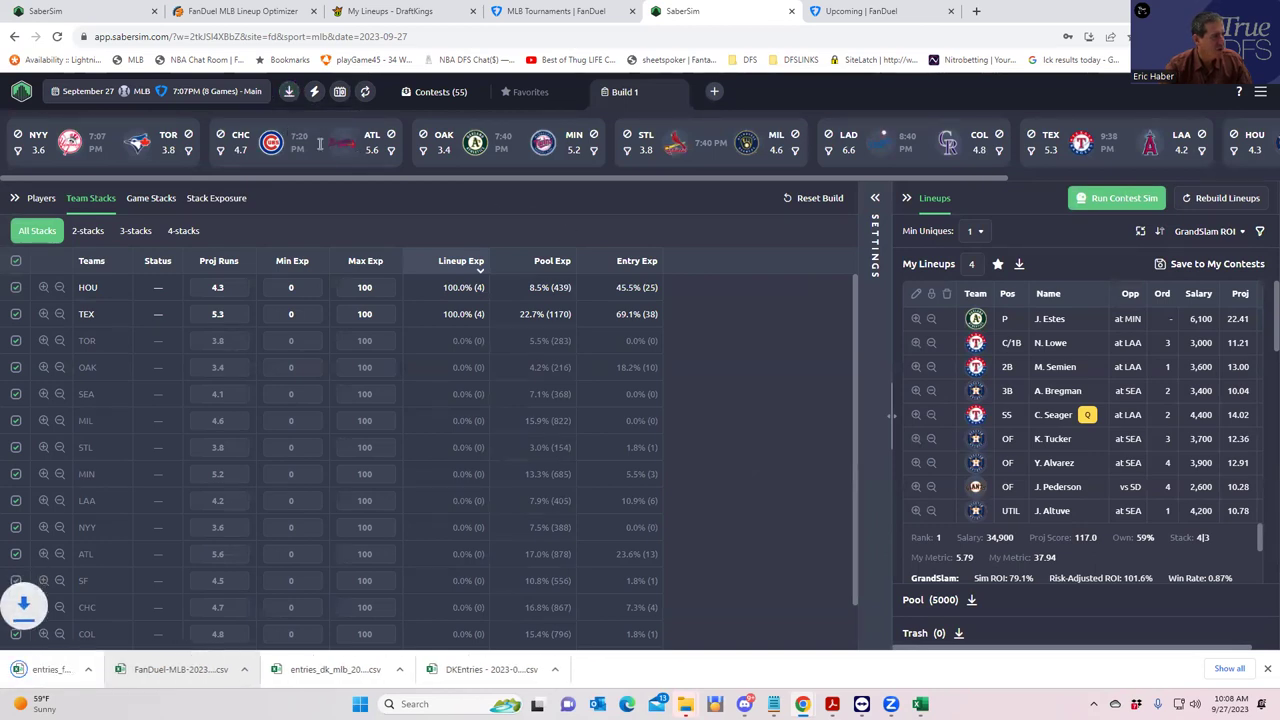
click(824, 18)
click(490, 466)
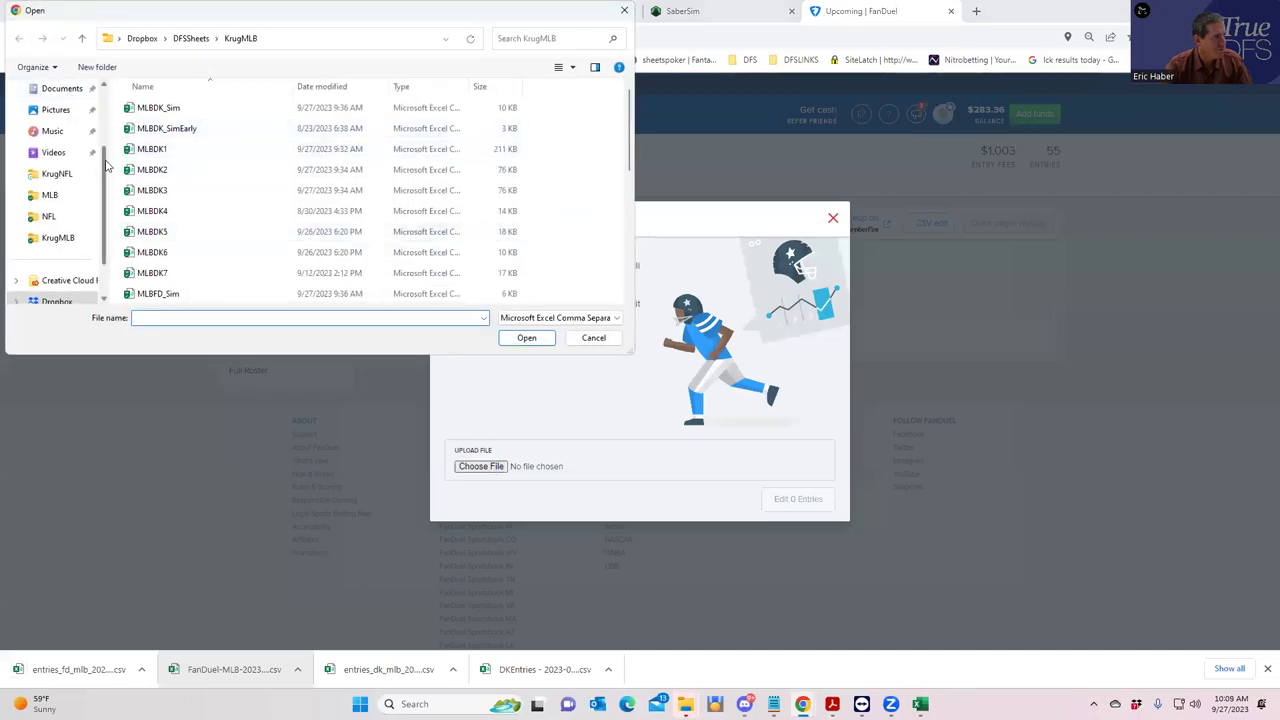
scroll(65, 180, up, 2)
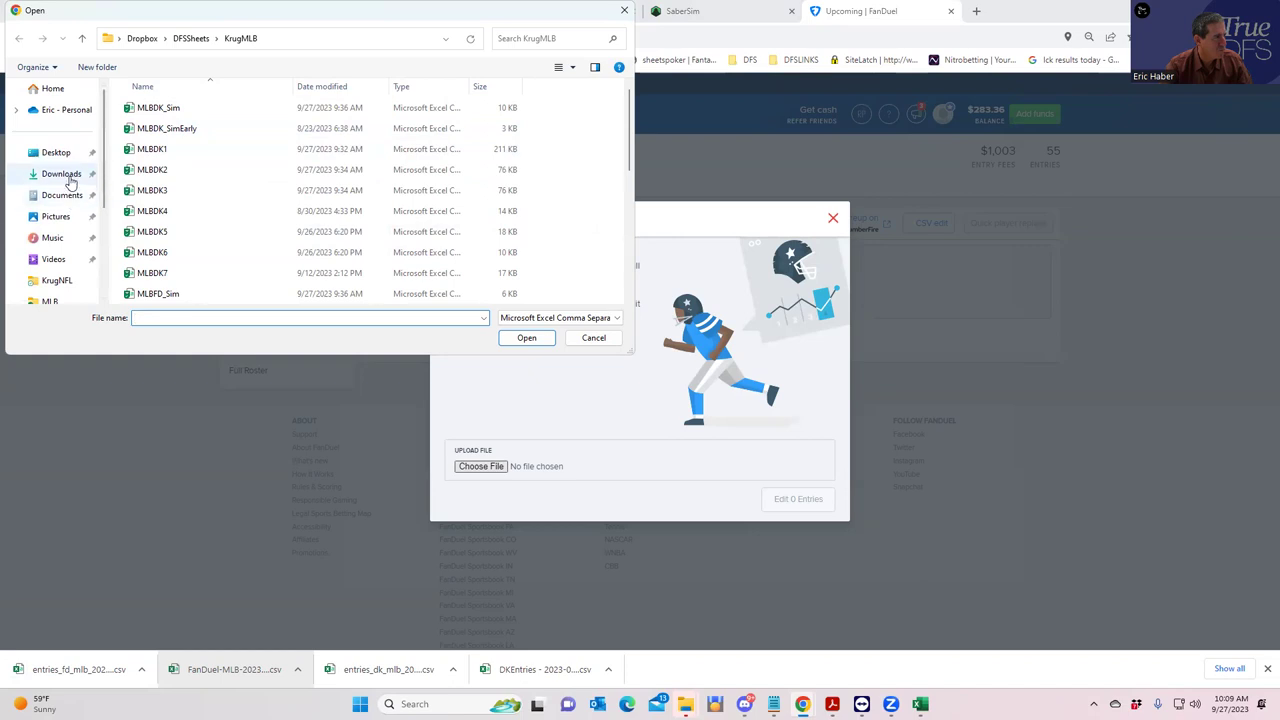
click(60, 173)
click(212, 128)
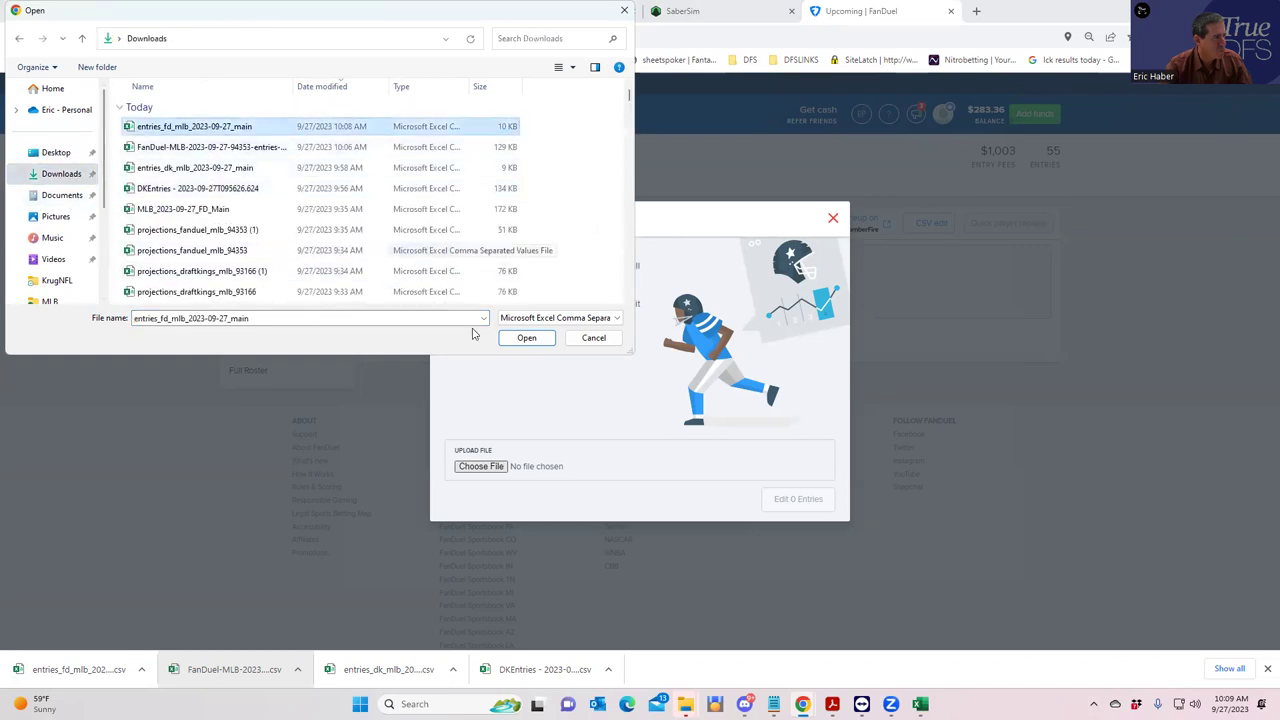
click(526, 339)
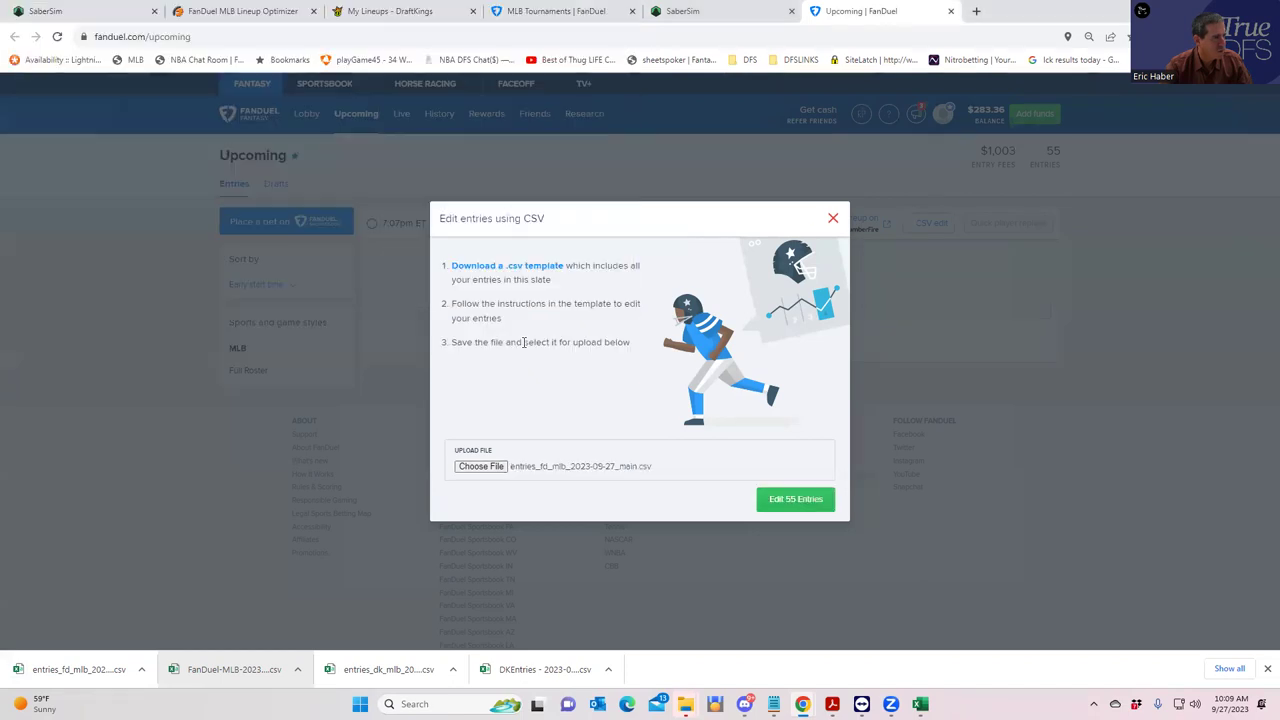
click(777, 502)
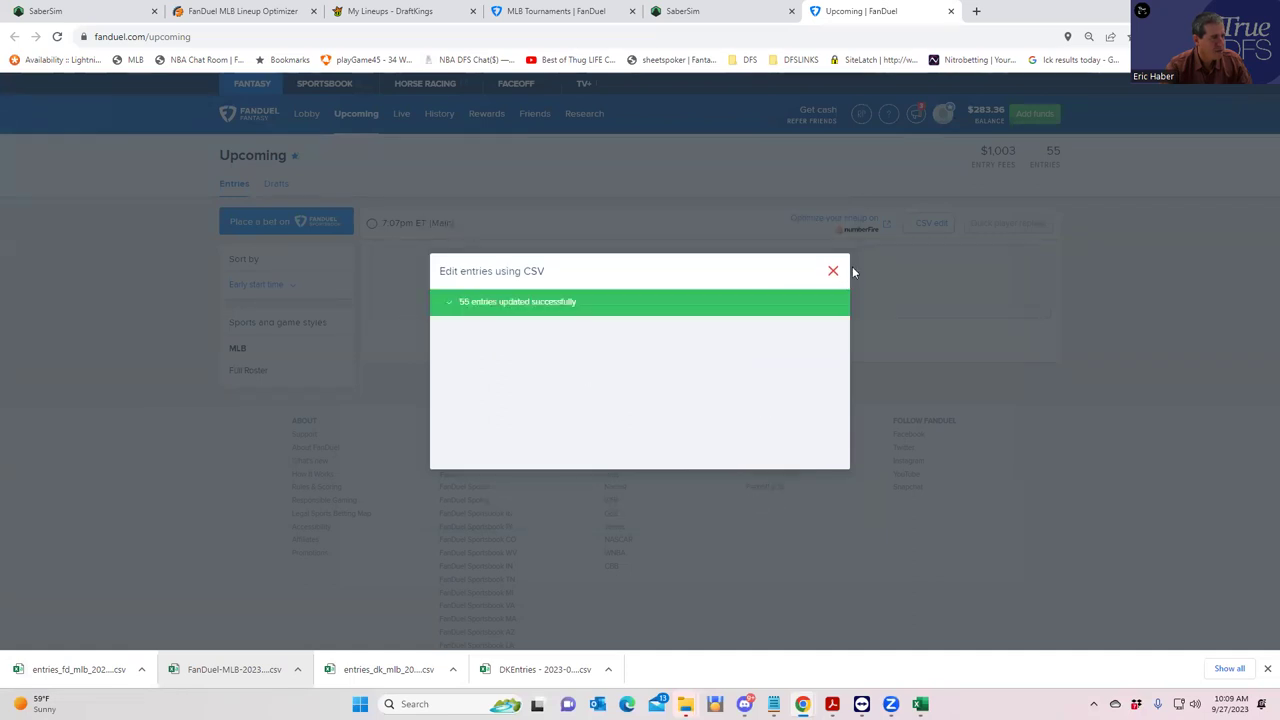
click(833, 271)
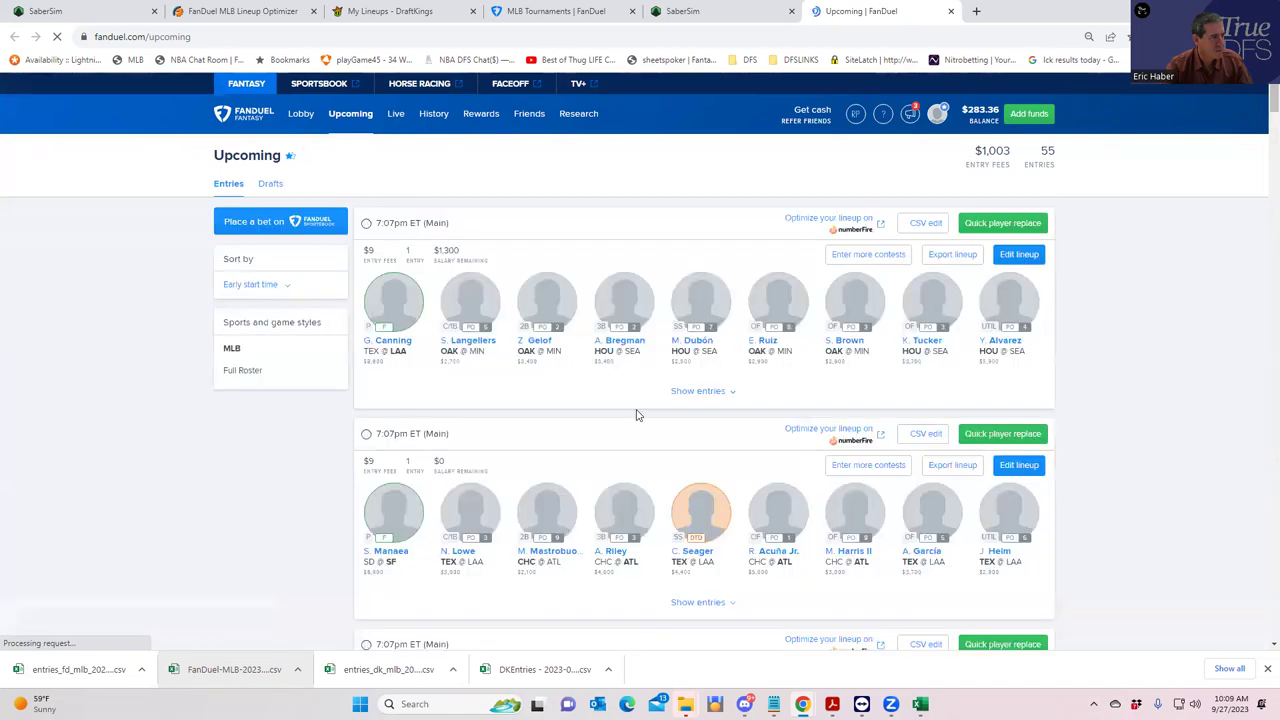
Look through the updated main-slate lineups among the upcoming FanDuel entries
scroll(786, 463, down, 8)
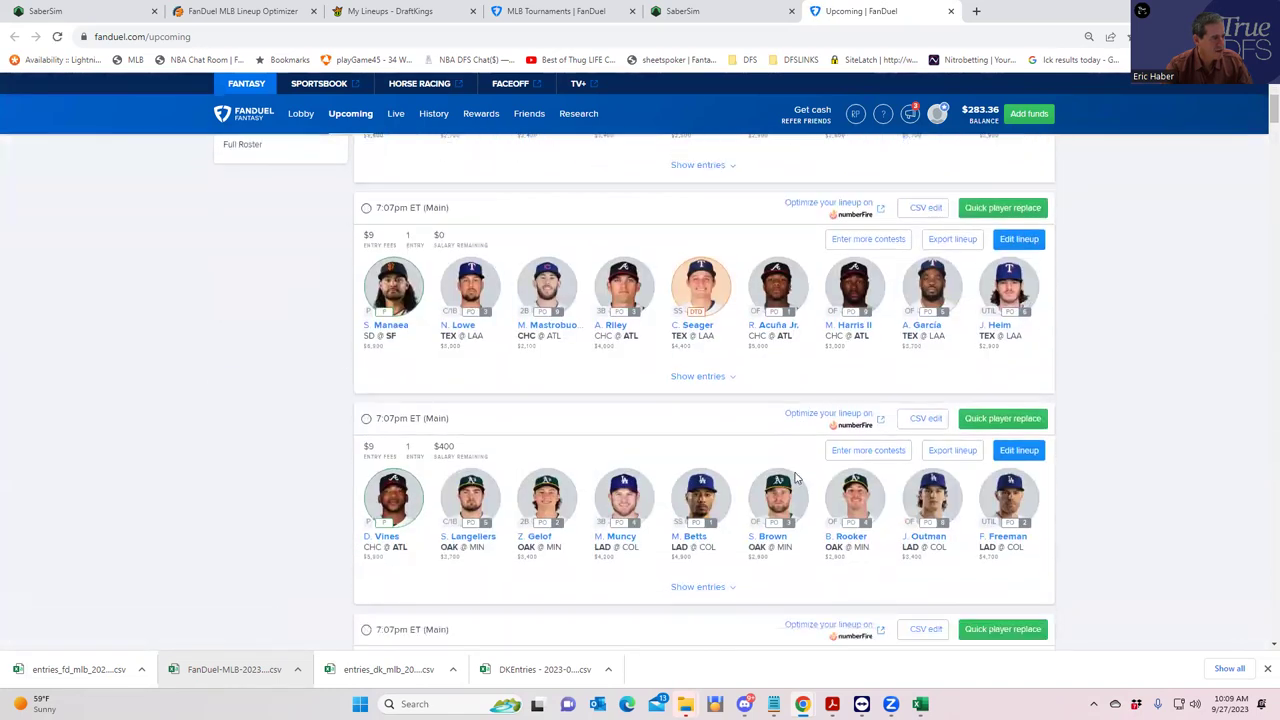
scroll(795, 480, down, 3)
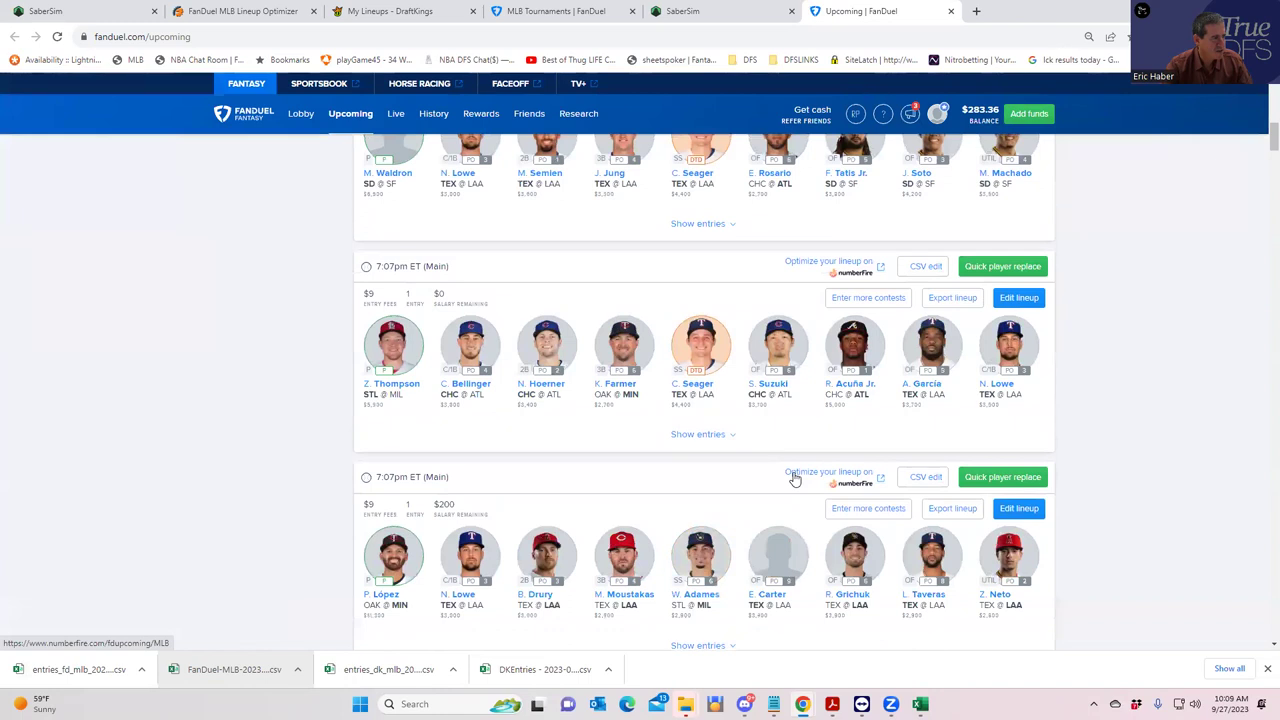
scroll(795, 478, up, 12)
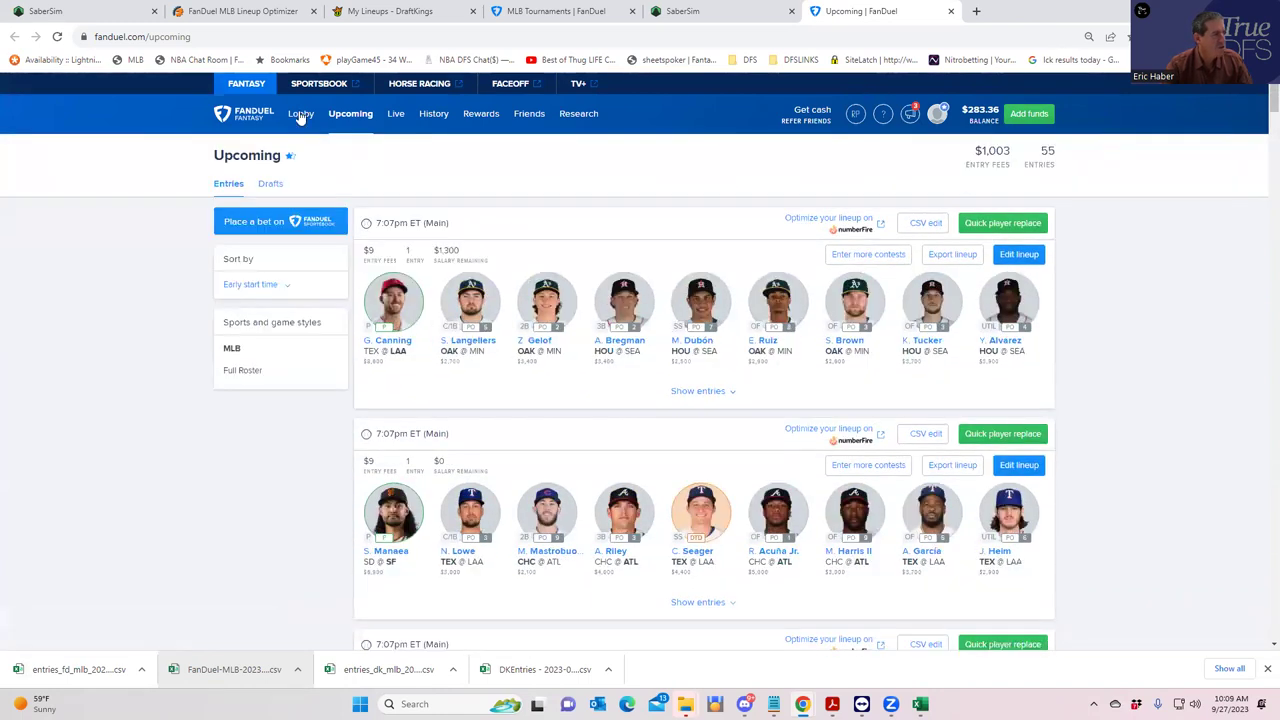
Return to SaberSim, rank the lineups by Squeeze ROI and set the lineup count to 50 for the team stacks exposure
click(676, 12)
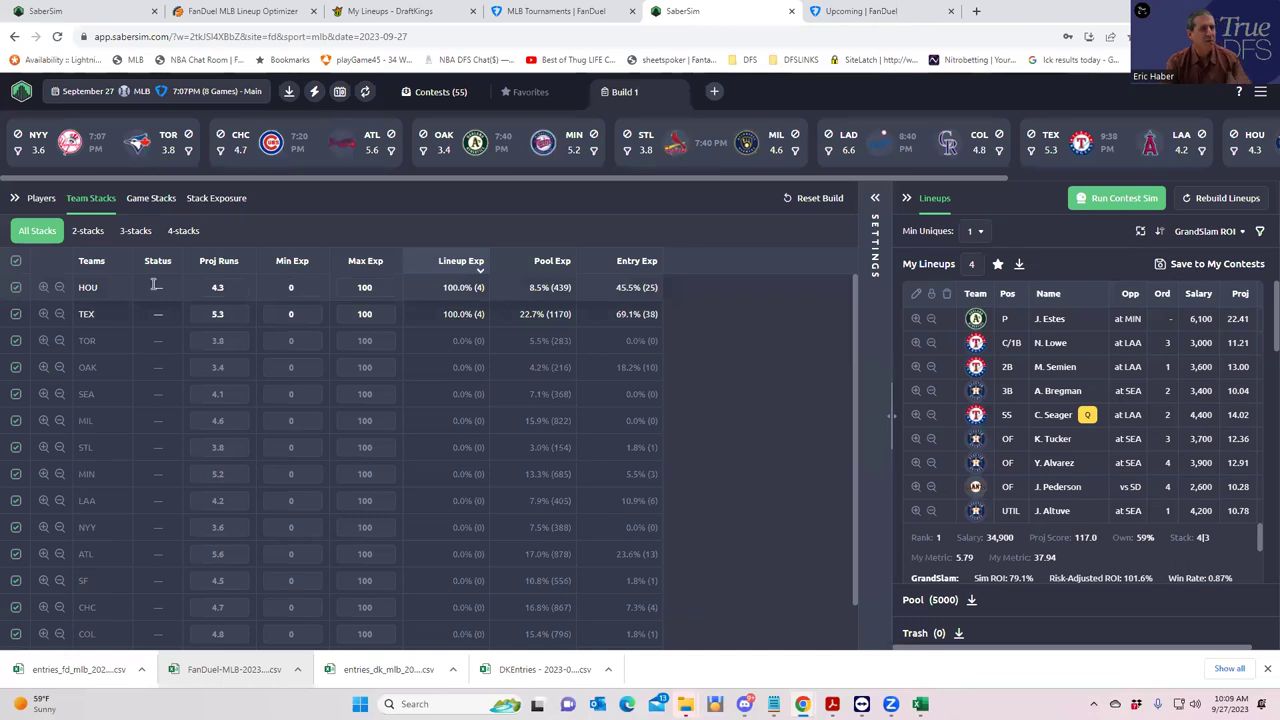
click(1219, 234)
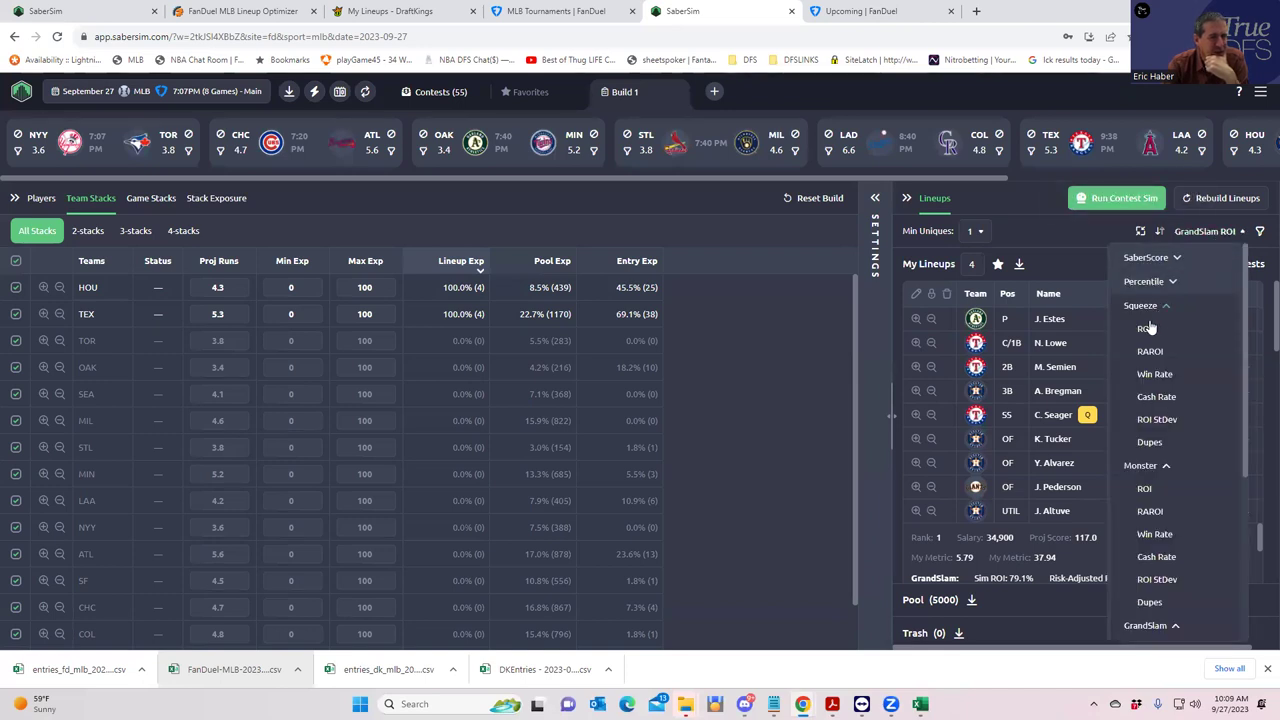
click(1144, 331)
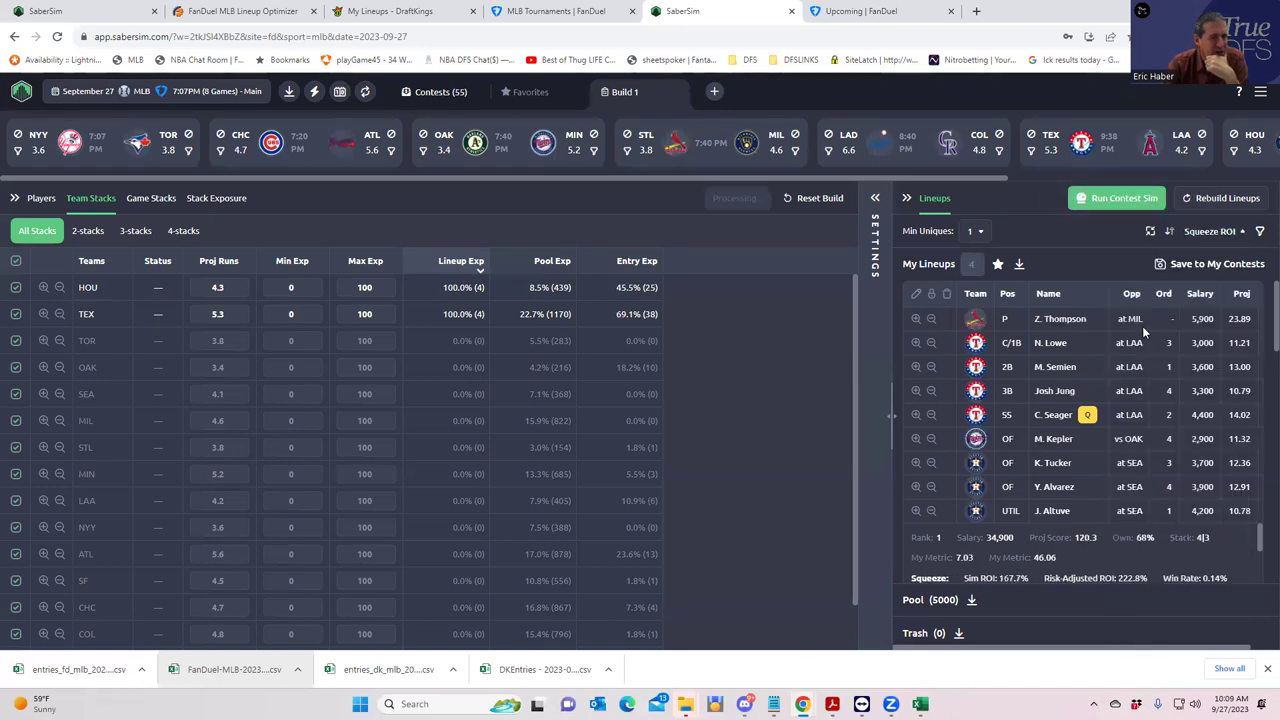
click(196, 204)
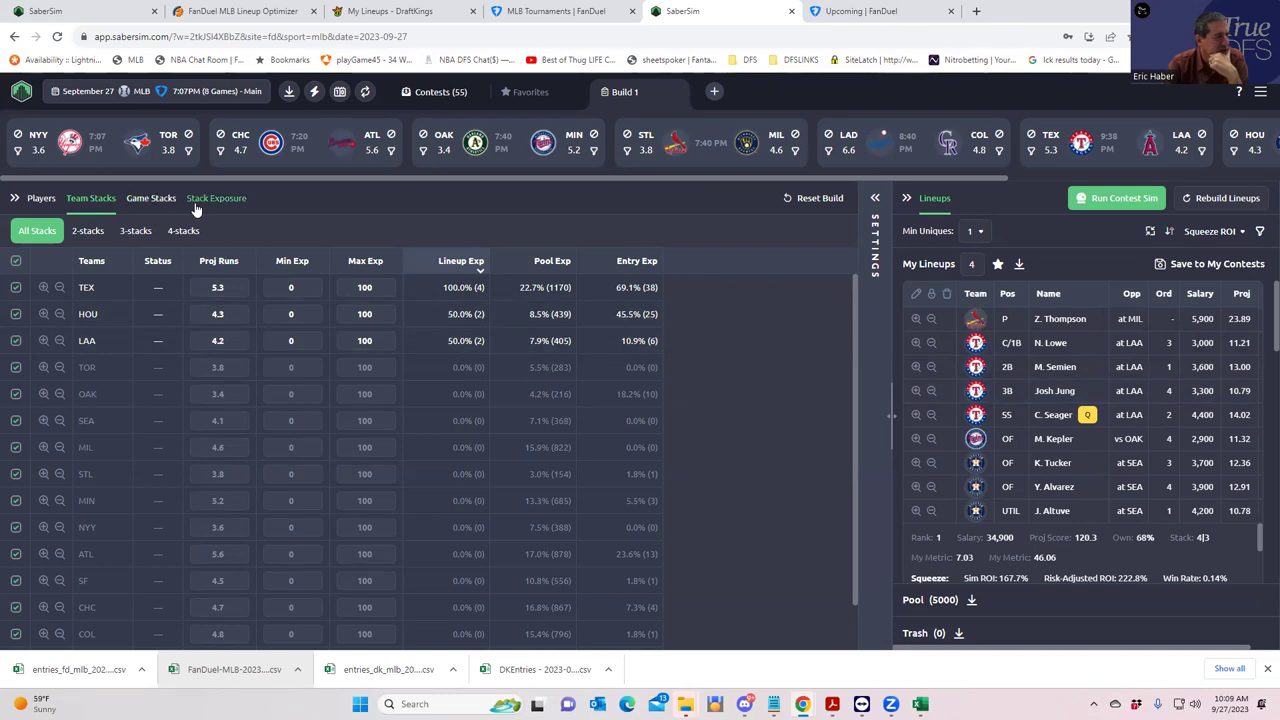
click(91, 198)
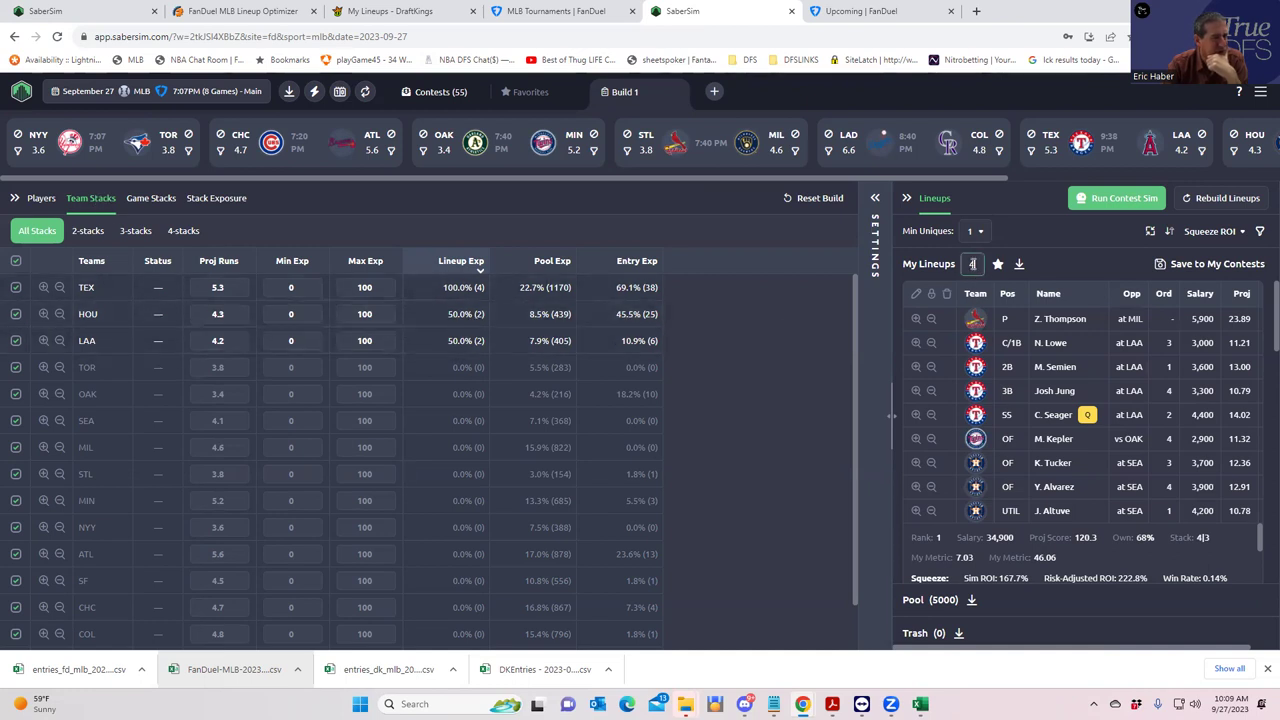
text(50)
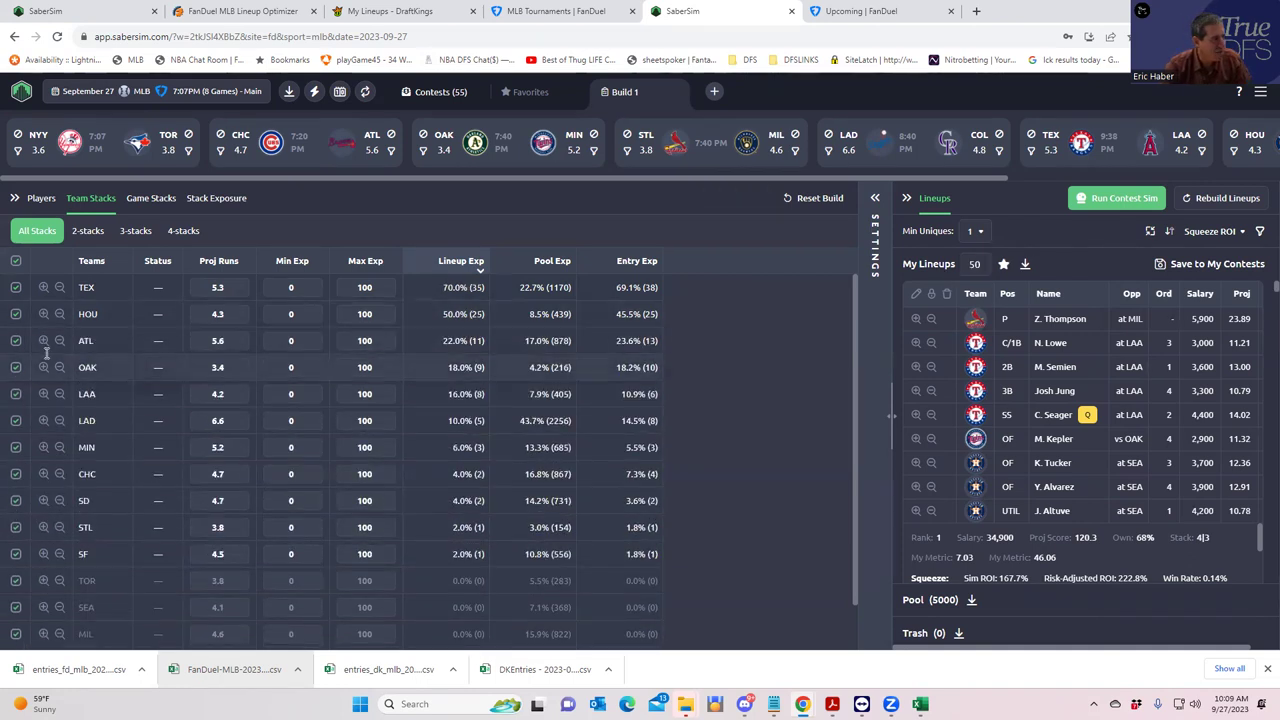